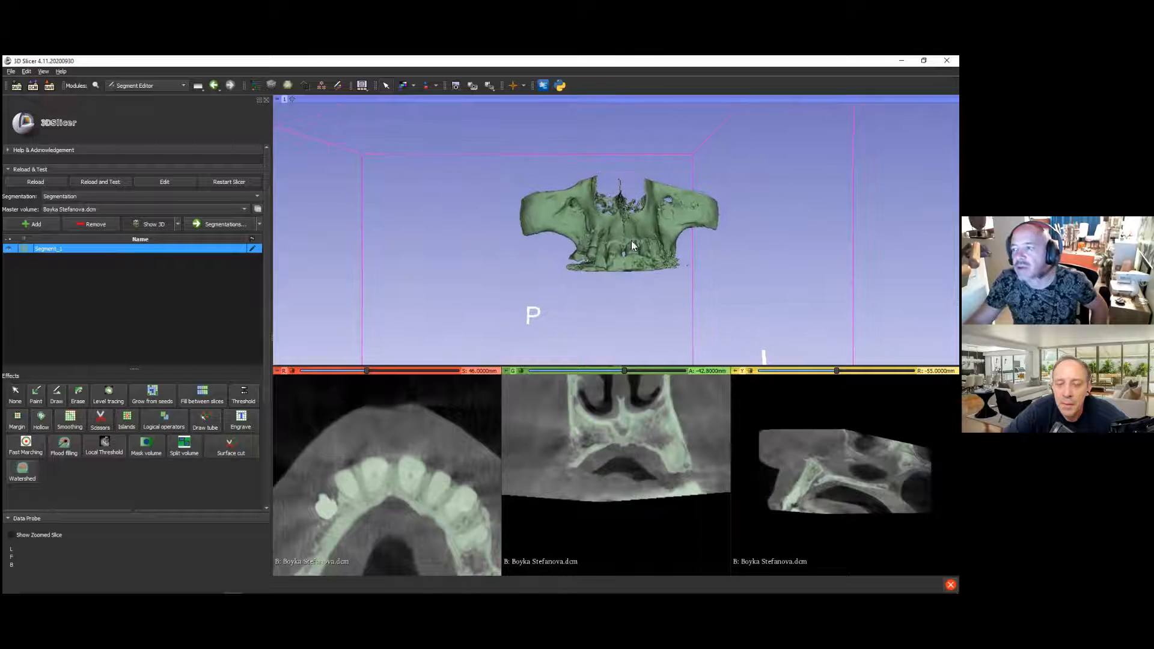
# Step: Add a second segment to the segmentation, hide Segment_1 and make the new segment the active one
pyautogui.moveTo(639, 249); pyautogui.dragTo(392, 231)
pyautogui.moveTo(409, 184); pyautogui.dragTo(99, 291)
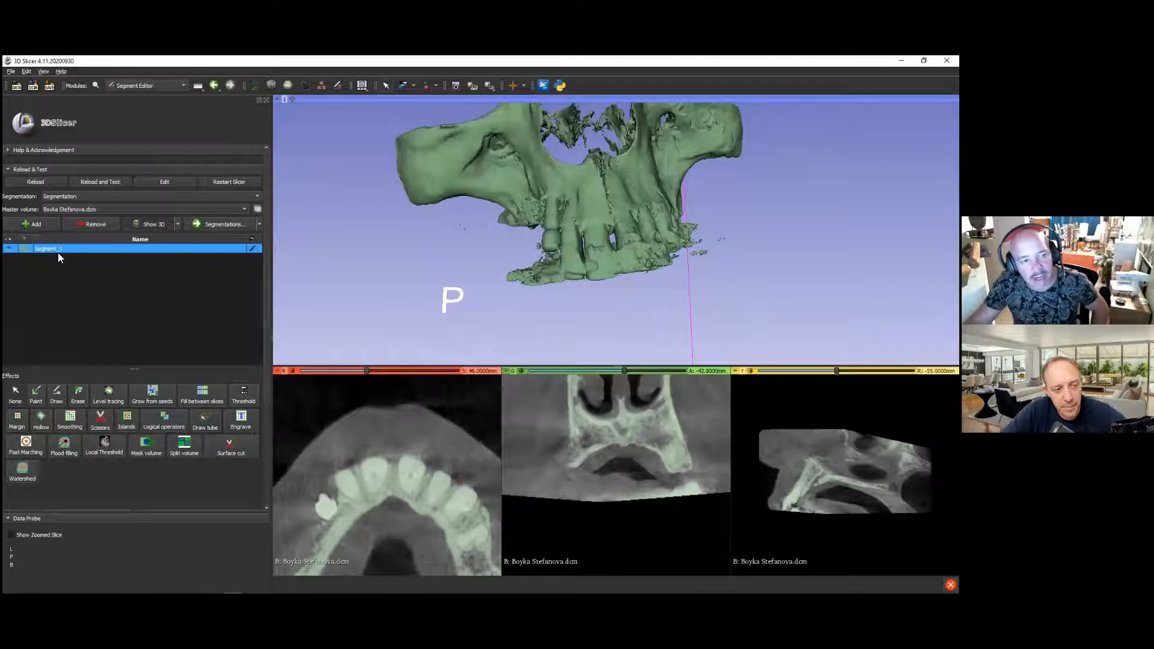
pyautogui.click(33, 223)
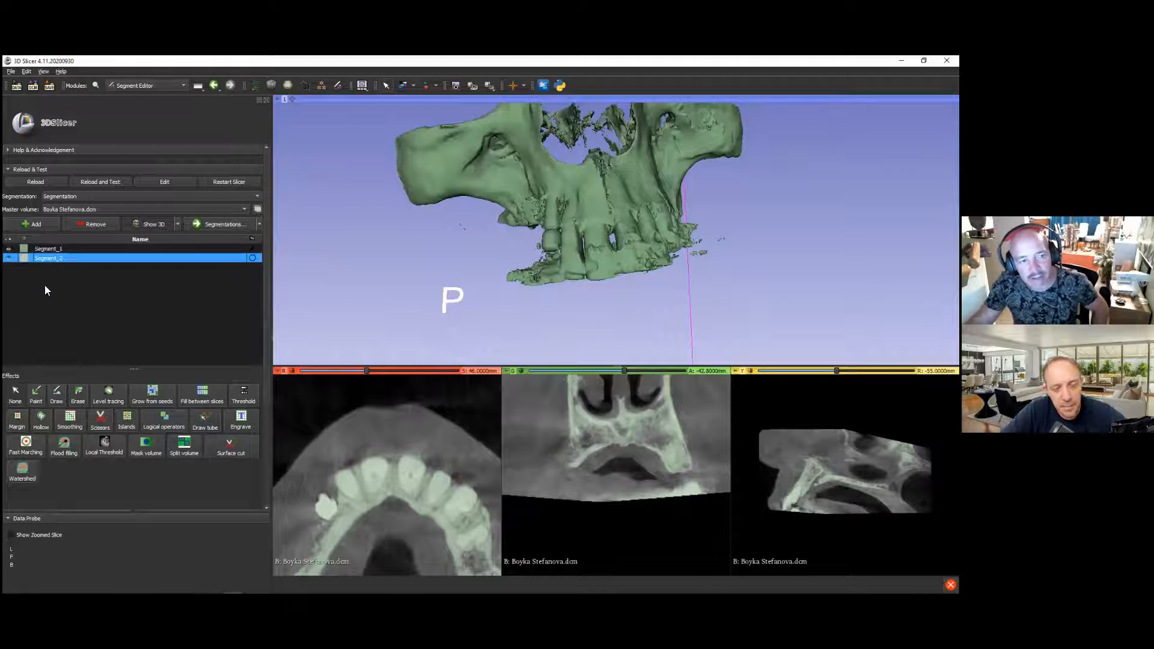
pyautogui.click(9, 249)
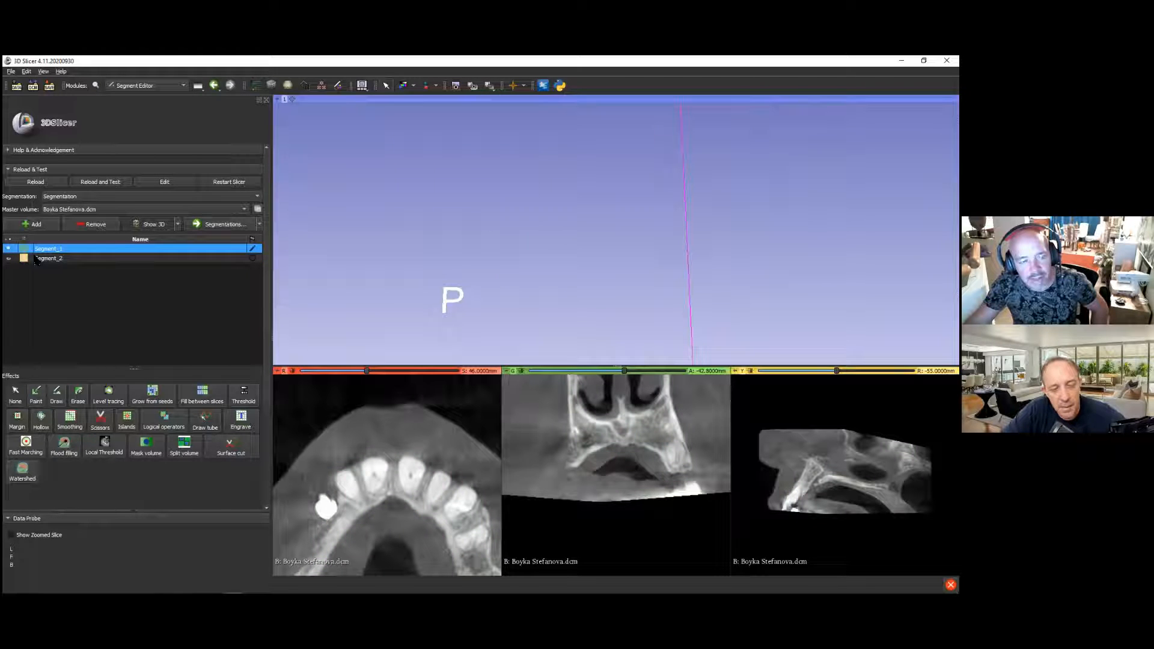
pyautogui.click(61, 258)
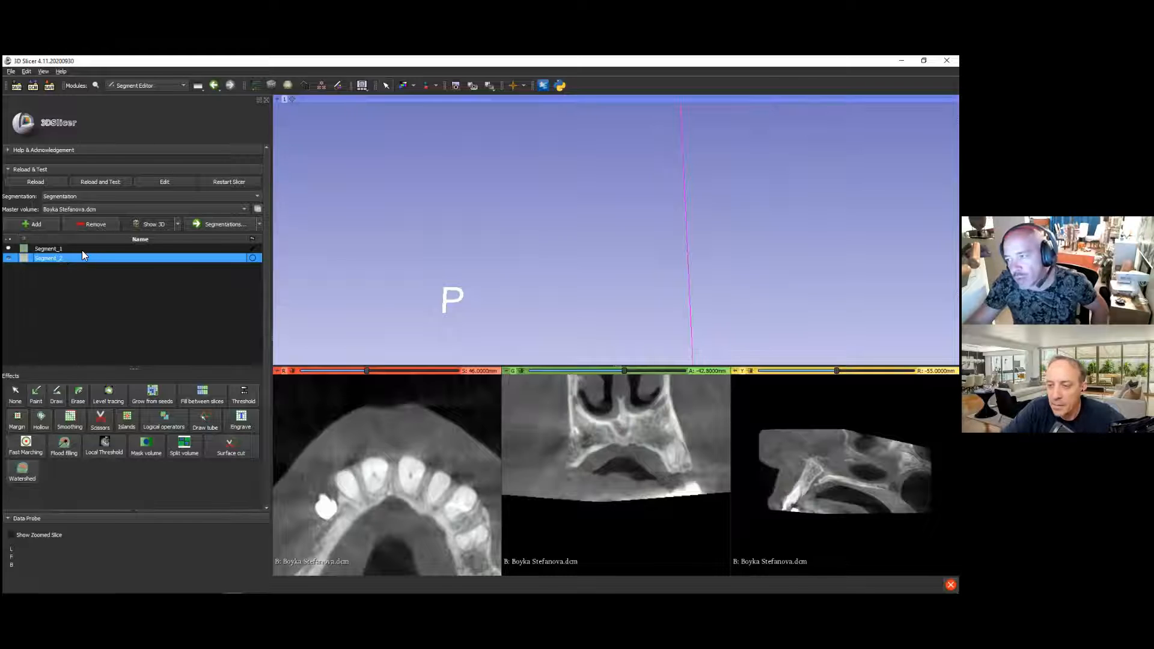
# Step: Threshold Segment_2 with a range of 1522.52 to 3095 so that mainly the teeth are covered
pyautogui.scroll(-2, 114, 291)
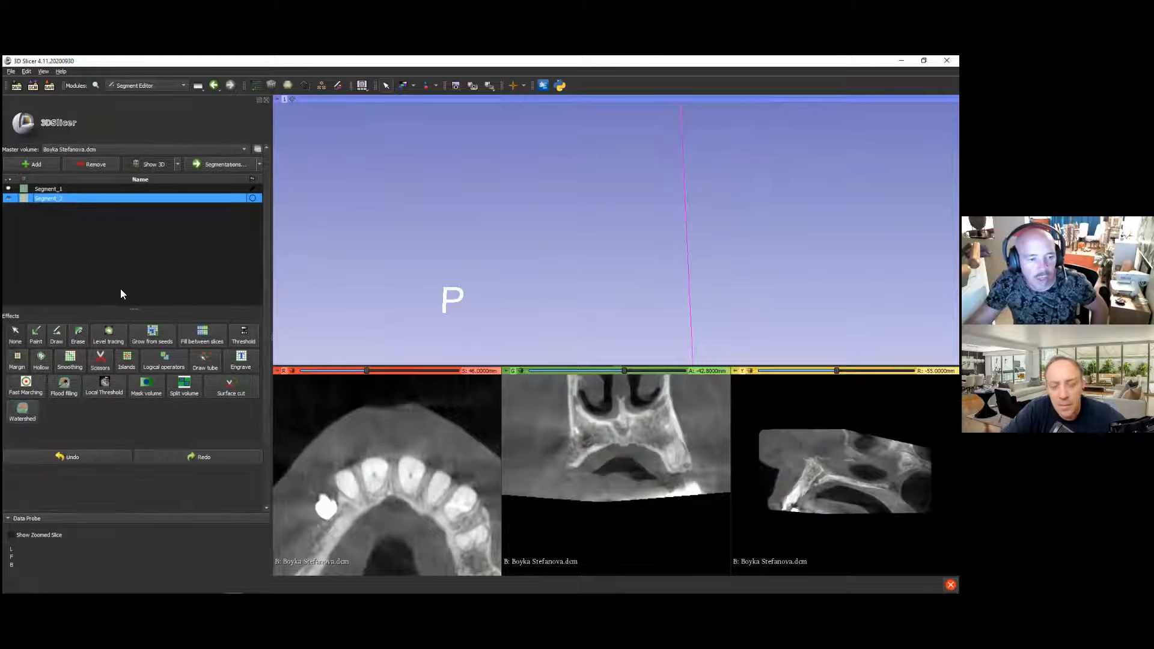
pyautogui.click(243, 336)
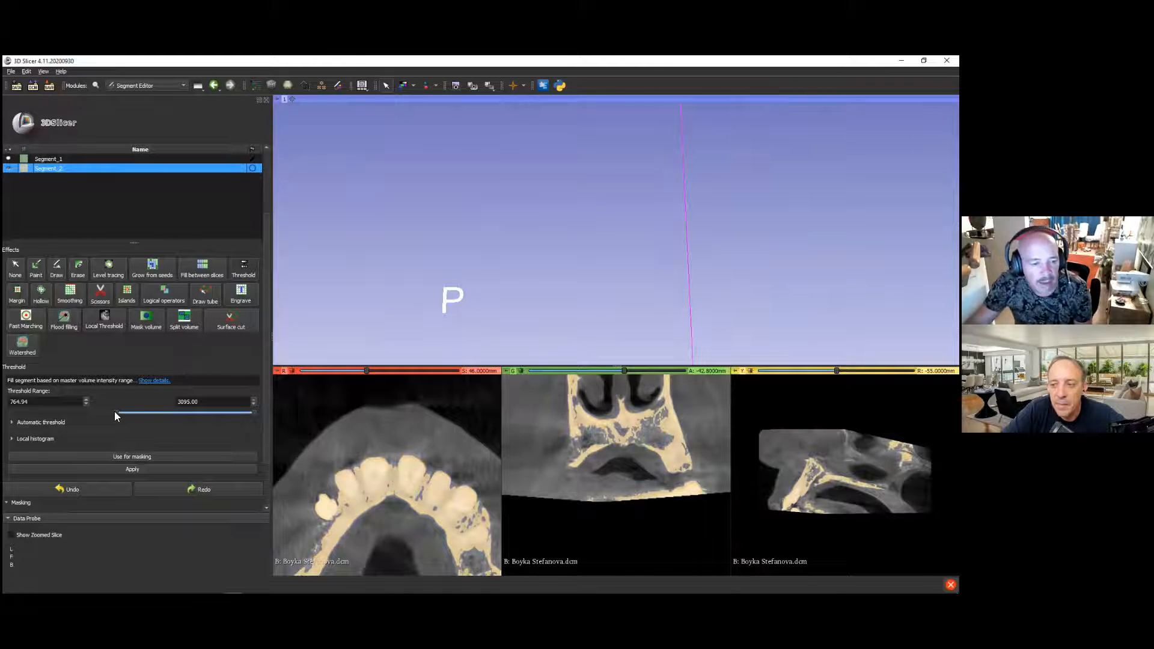
pyautogui.moveTo(117, 412); pyautogui.dragTo(161, 410)
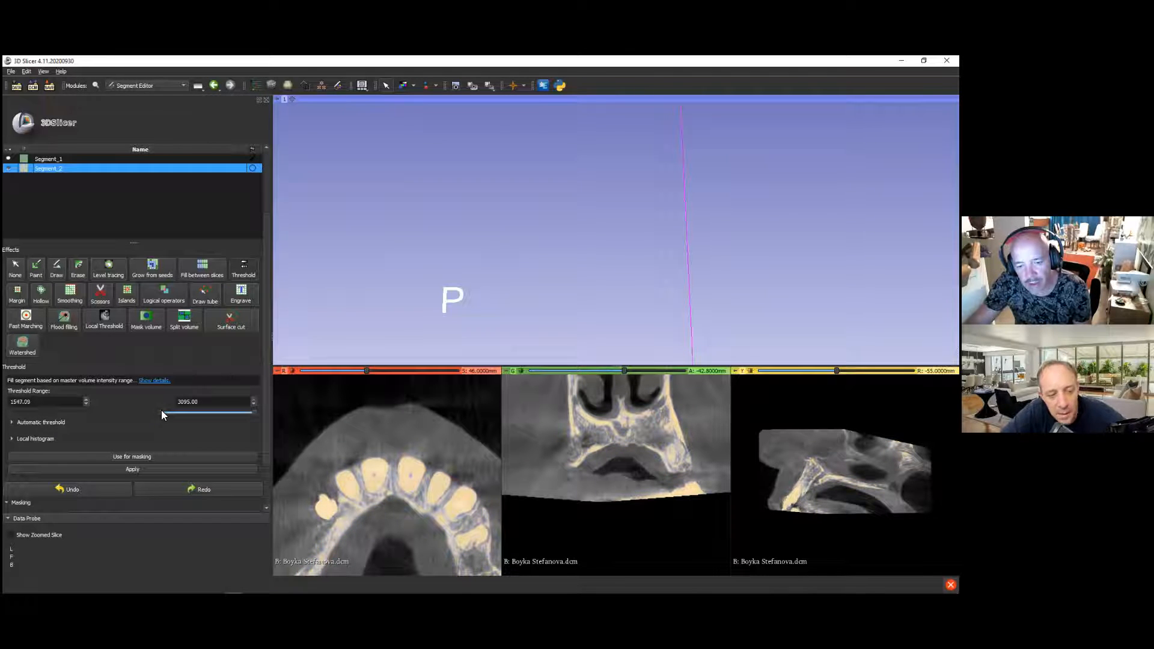
# Step: Examine how the threshold covers the teeth in the enlarged axial slices, from the crowns up to the roots
pyautogui.moveTo(580, 367); pyautogui.dragTo(628, 219)
pyautogui.moveTo(391, 417); pyautogui.dragTo(389, 510, button='right')
pyautogui.scroll(8, 402, 393)
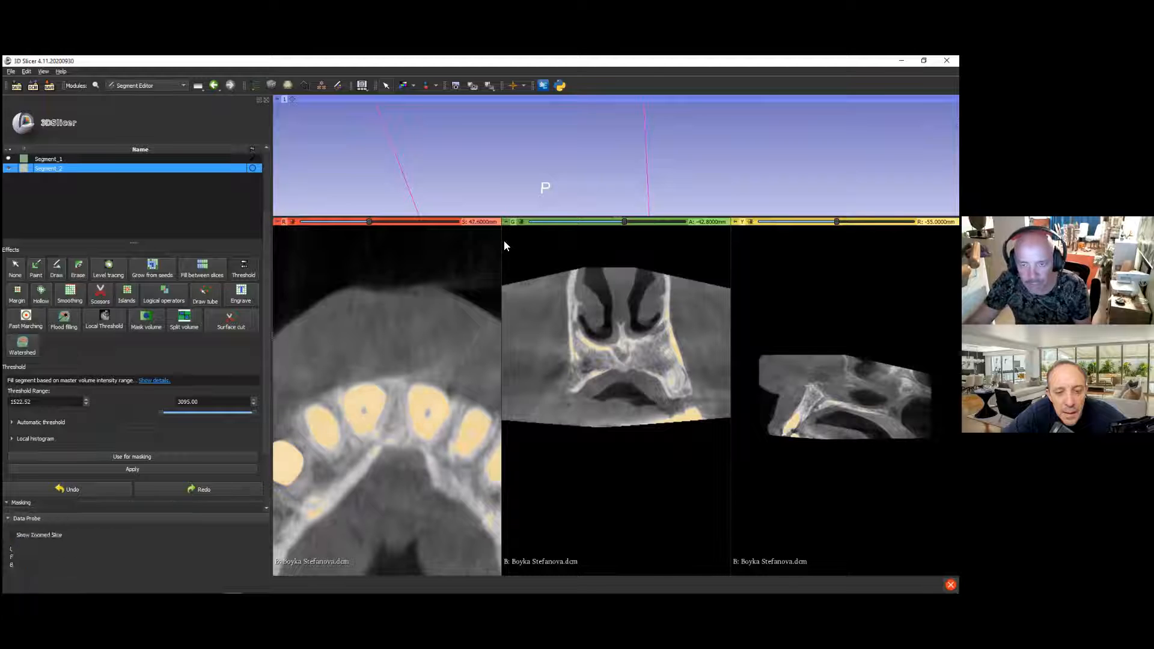
pyautogui.moveTo(376, 393); pyautogui.dragTo(379, 365, button='right')
pyautogui.moveTo(343, 401); pyautogui.dragTo(414, 382, button='middle')
pyautogui.moveTo(415, 382); pyautogui.dragTo(392, 438, button='right')
pyautogui.scroll(-7, 387, 444)
pyautogui.scroll(-10, 387, 445)
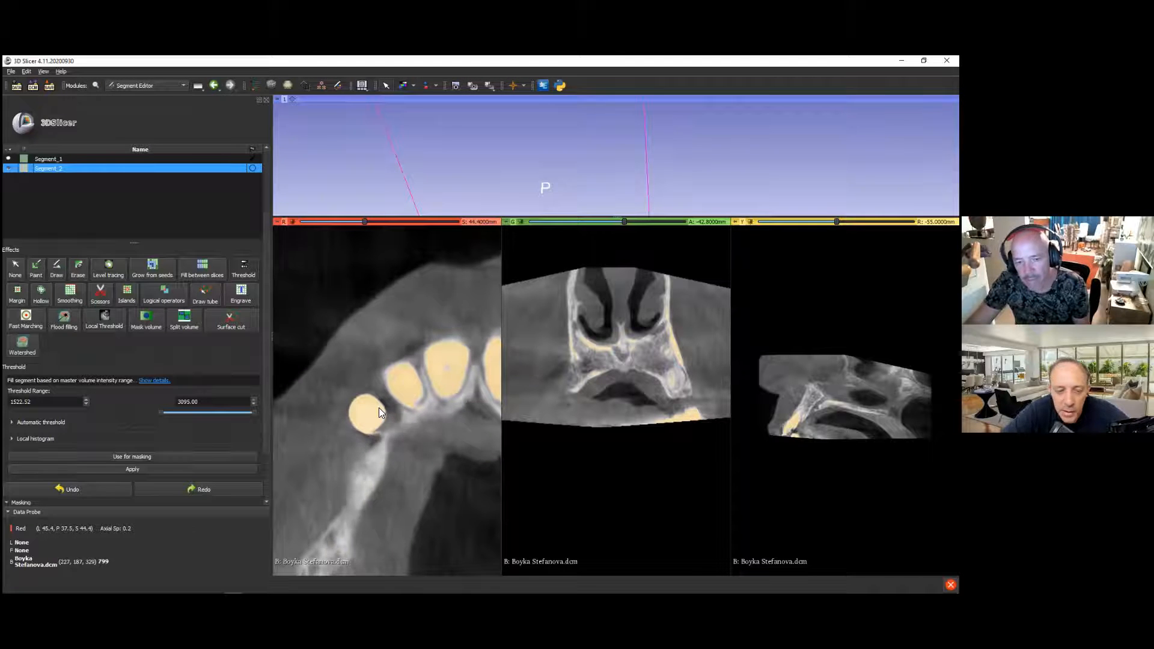
pyautogui.scroll(-20, 380, 408)
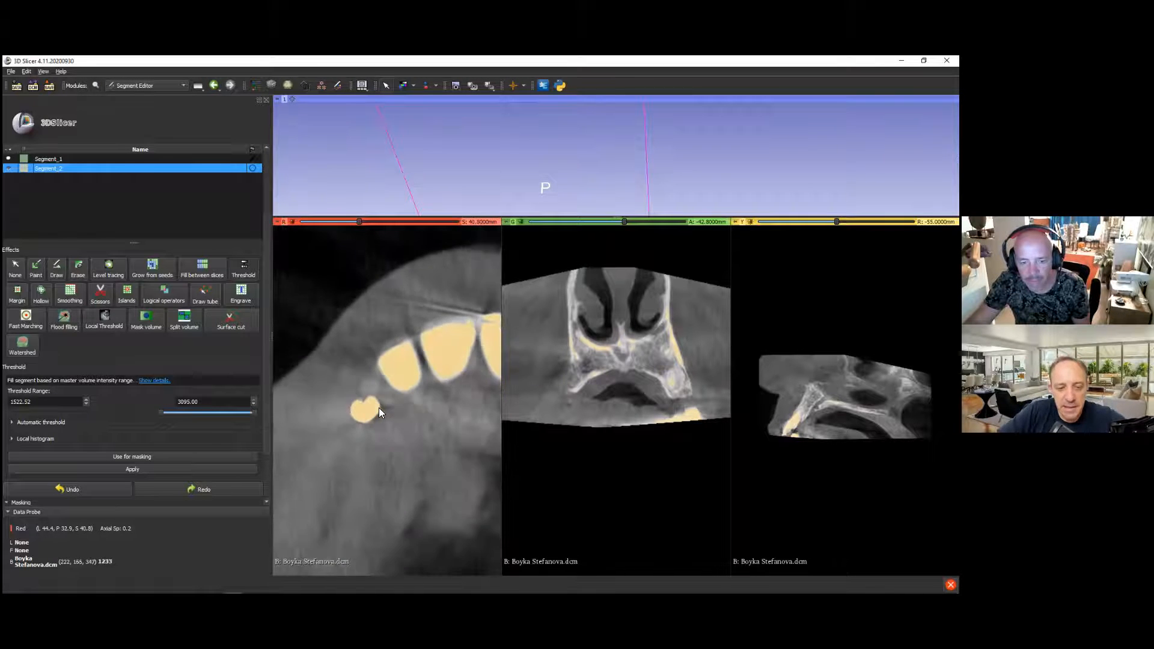
pyautogui.scroll(20, 378, 413)
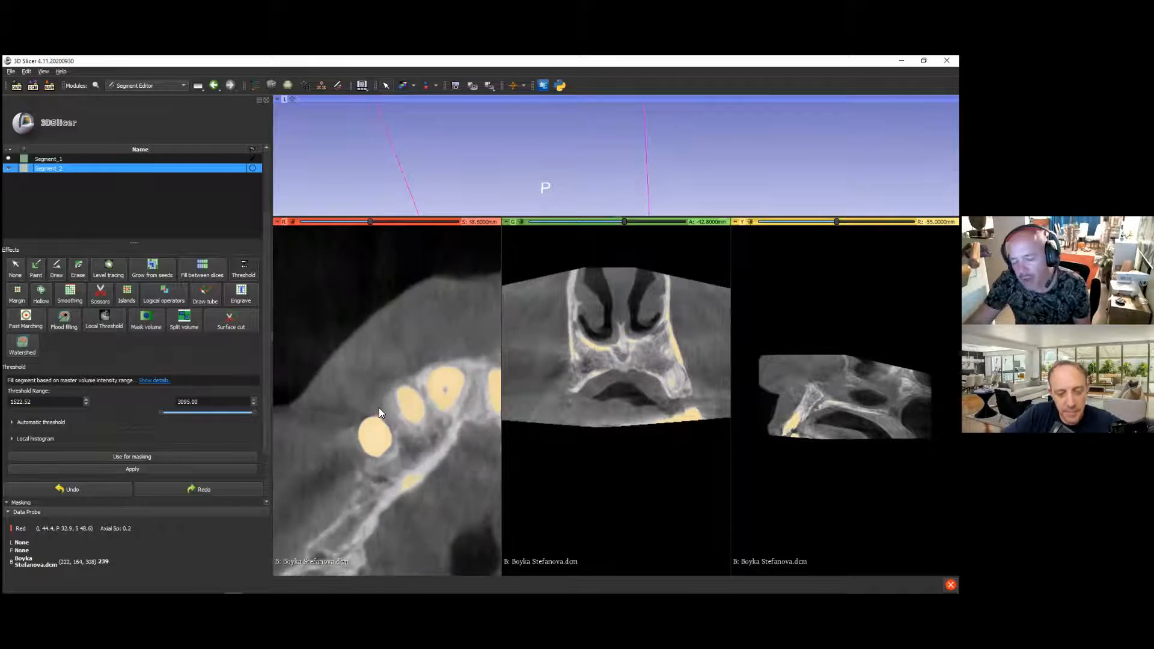
pyautogui.scroll(20, 379, 412)
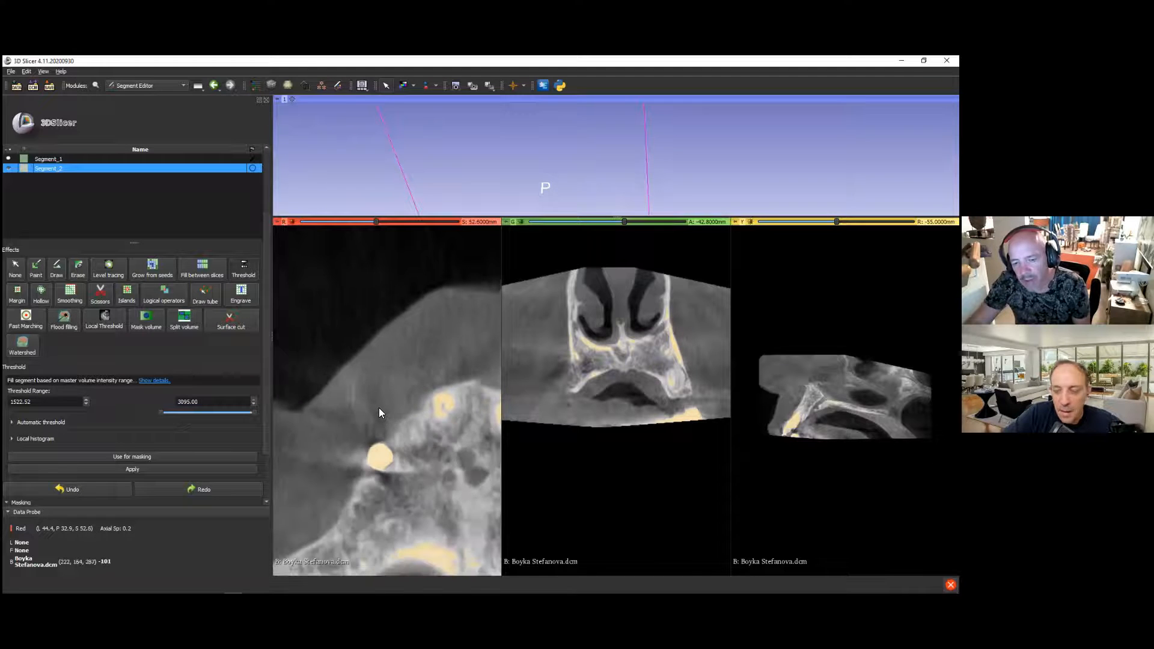
pyautogui.scroll(4, 379, 413)
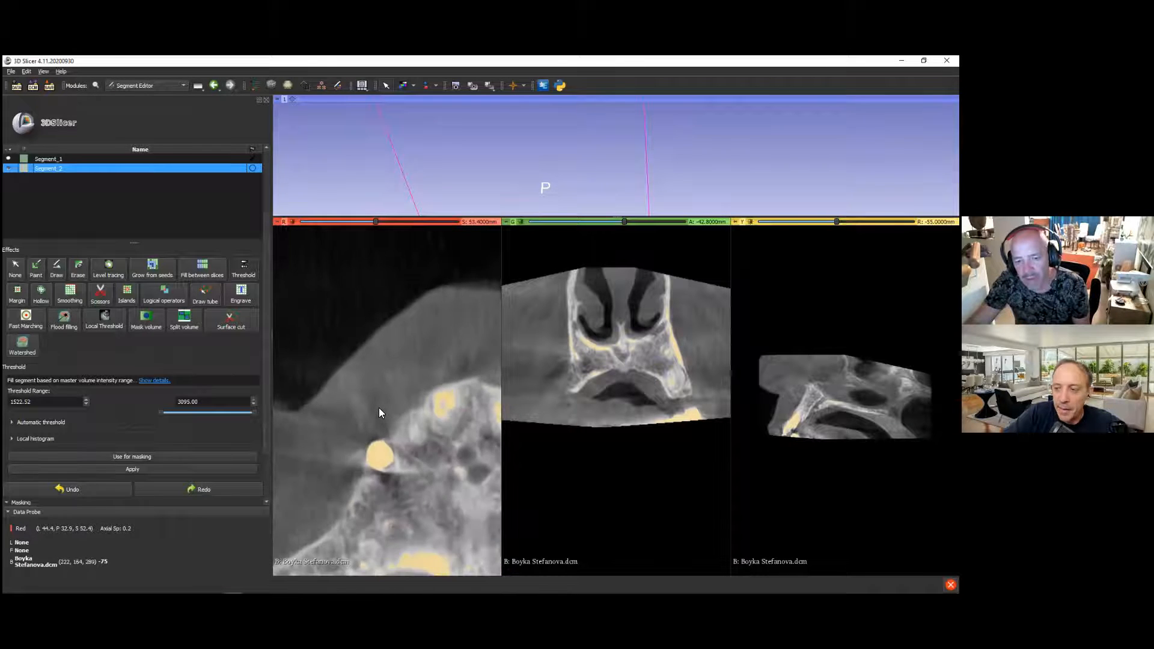
pyautogui.scroll(-20, 379, 412)
pyautogui.scroll(8, 379, 411)
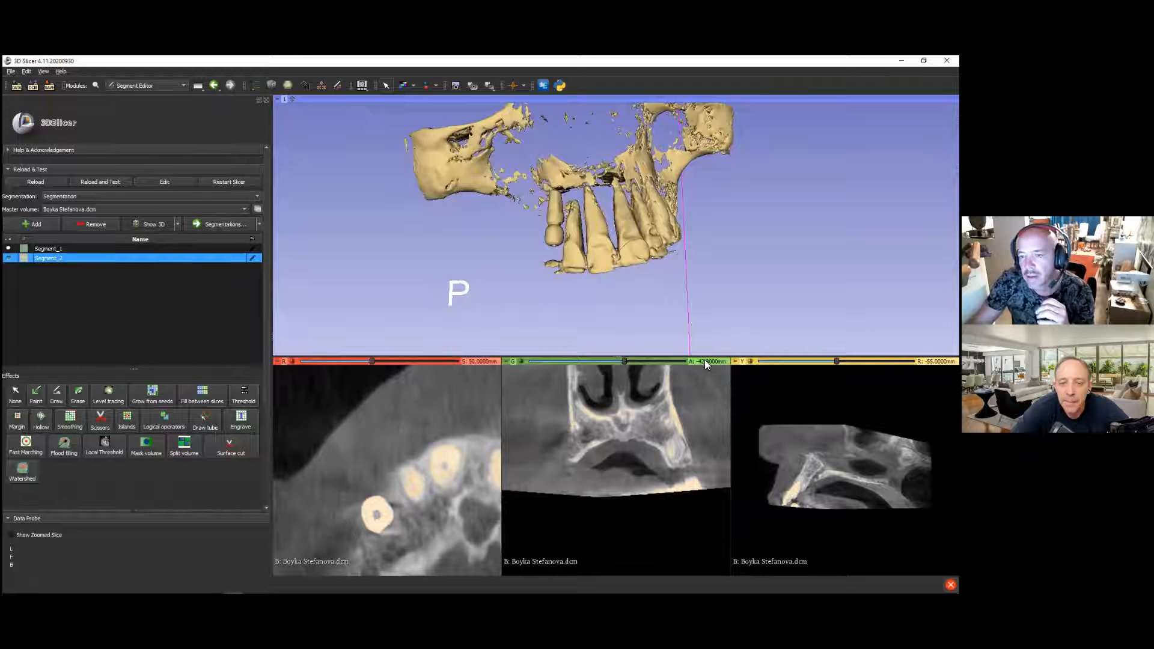
# Step: Cut Segment_2 down to the upper teeth with a free-form Scissors outline set to Erase outside
pyautogui.moveTo(613, 232); pyautogui.dragTo(601, 201)
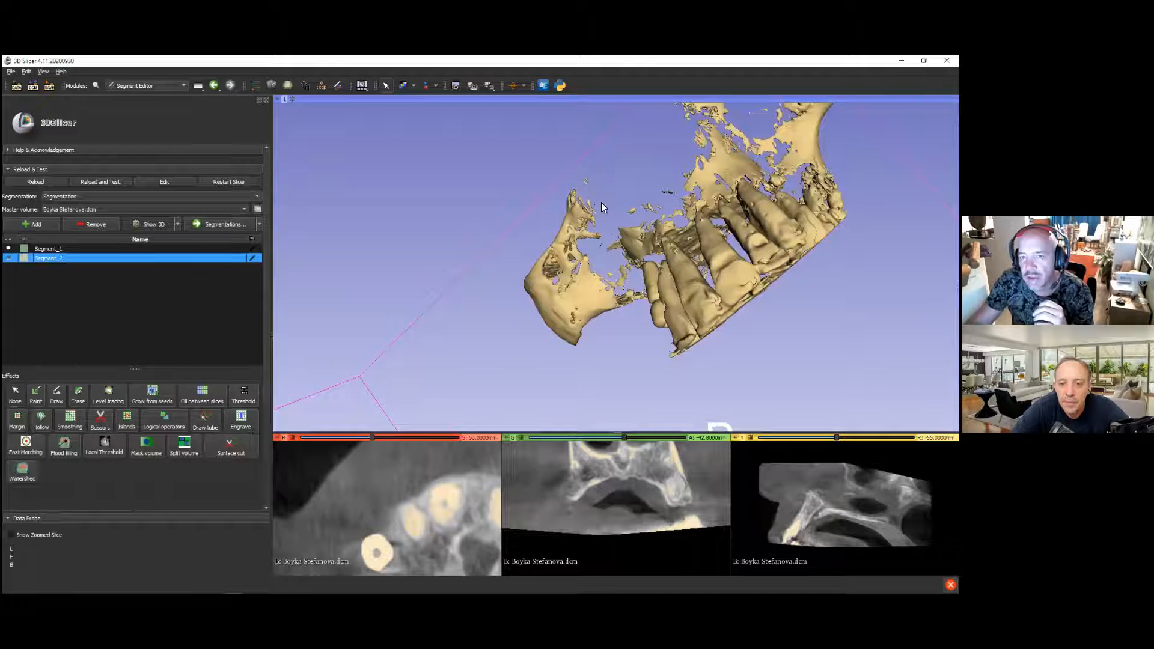
pyautogui.moveTo(762, 359); pyautogui.dragTo(470, 289)
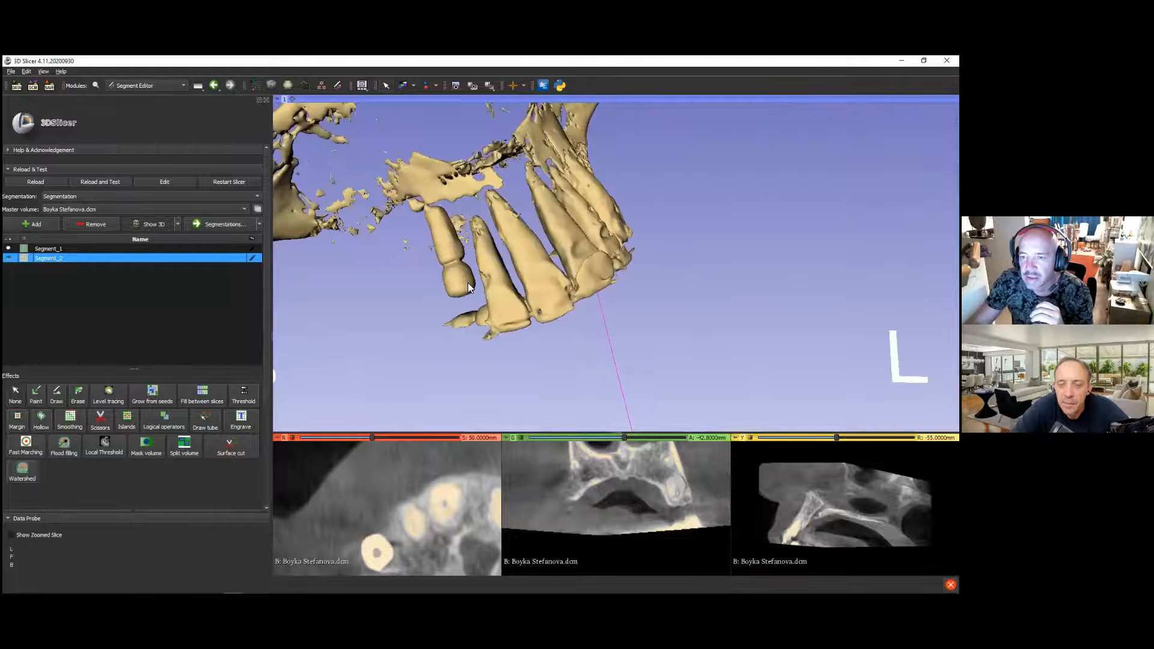
pyautogui.moveTo(557, 324); pyautogui.dragTo(653, 260)
pyautogui.scroll(-2, 471, 342)
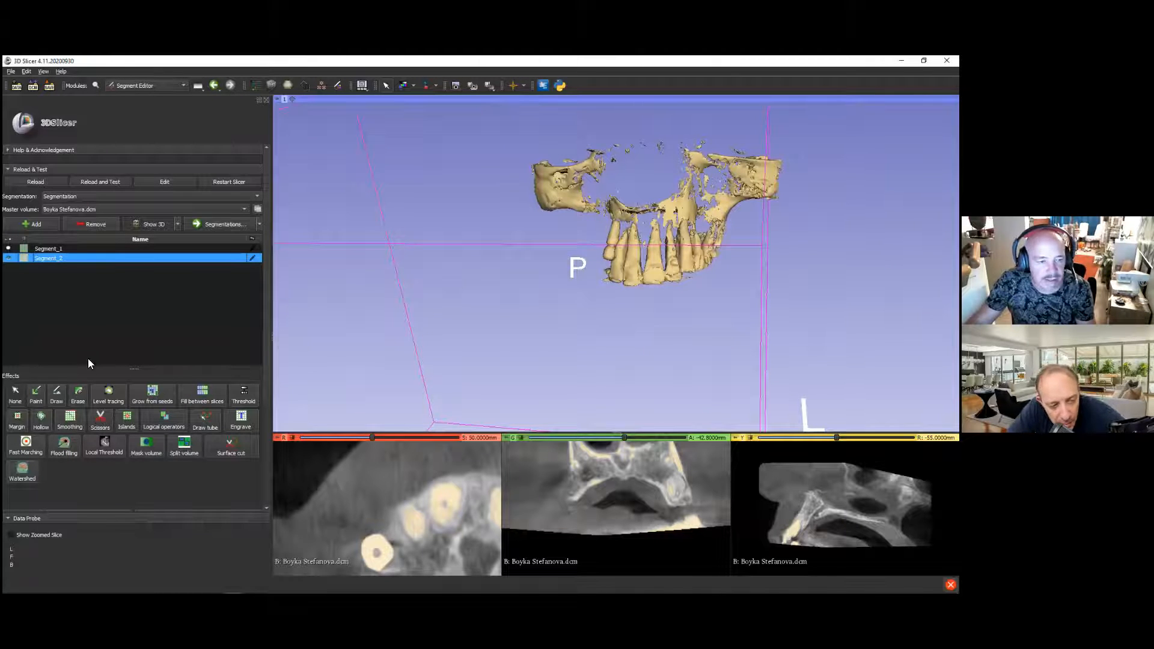
pyautogui.click(100, 418)
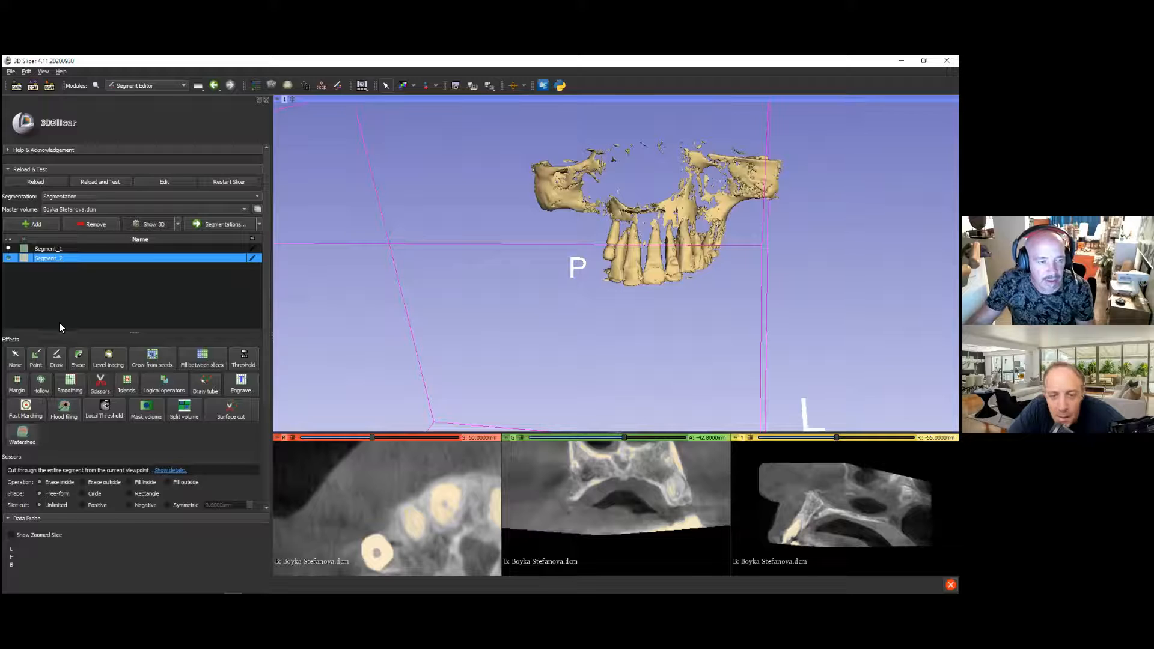
pyautogui.scroll(-1, 59, 322)
pyautogui.scroll(-3, 54, 335)
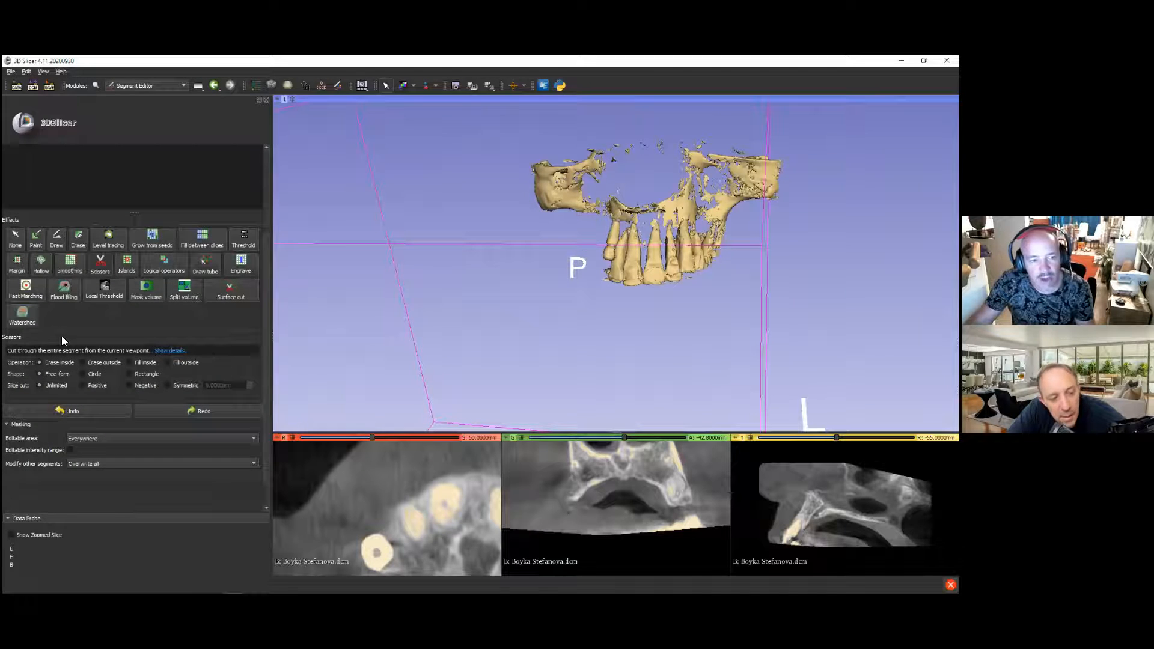
pyautogui.scroll(-1, 72, 334)
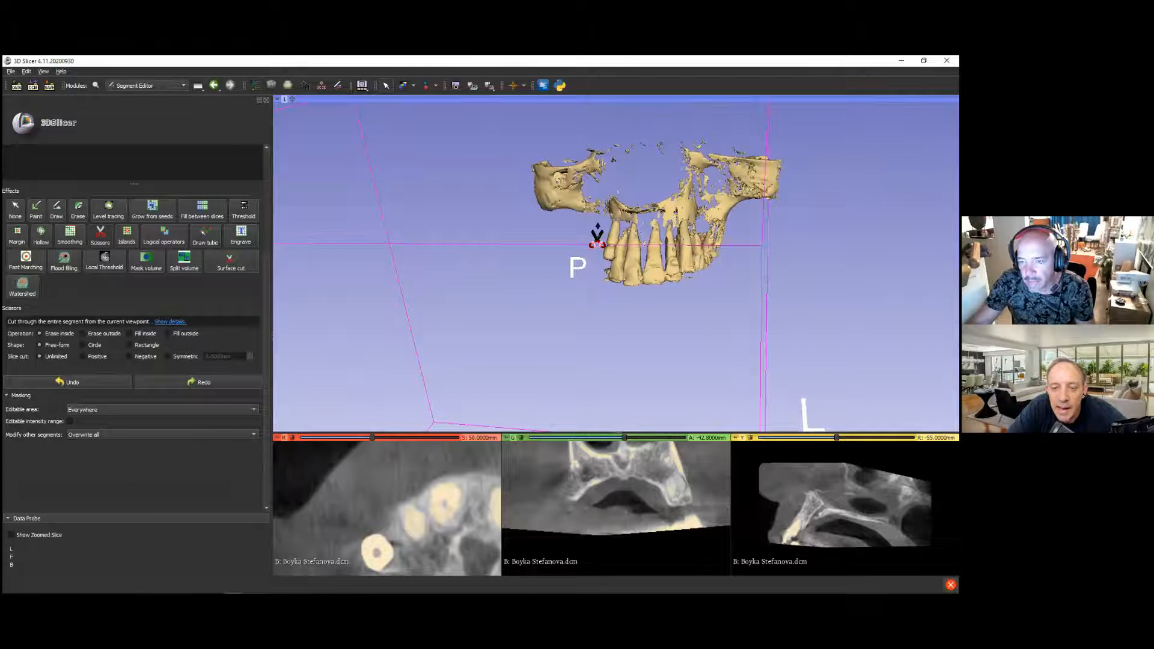
pyautogui.moveTo(742, 235); pyautogui.dragTo(734, 225)
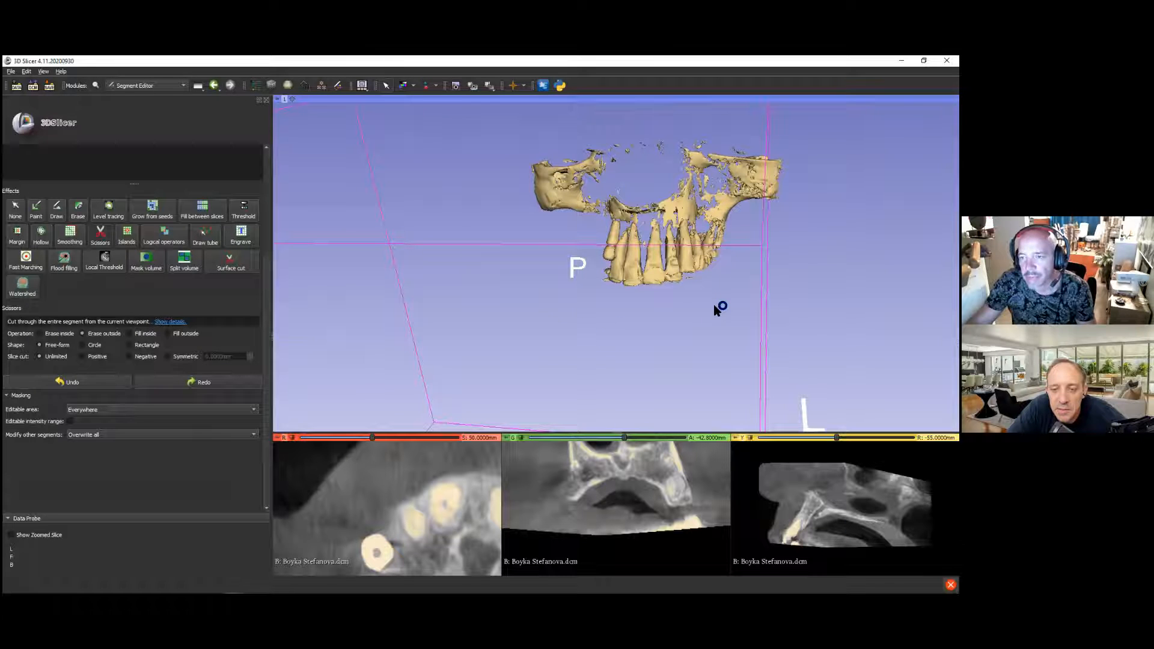
# Step: Undo the wrong Erase outside cut and remove the bone remnants above the roots with Scissors set to Erase inside
pyautogui.moveTo(713, 308); pyautogui.dragTo(684, 264)
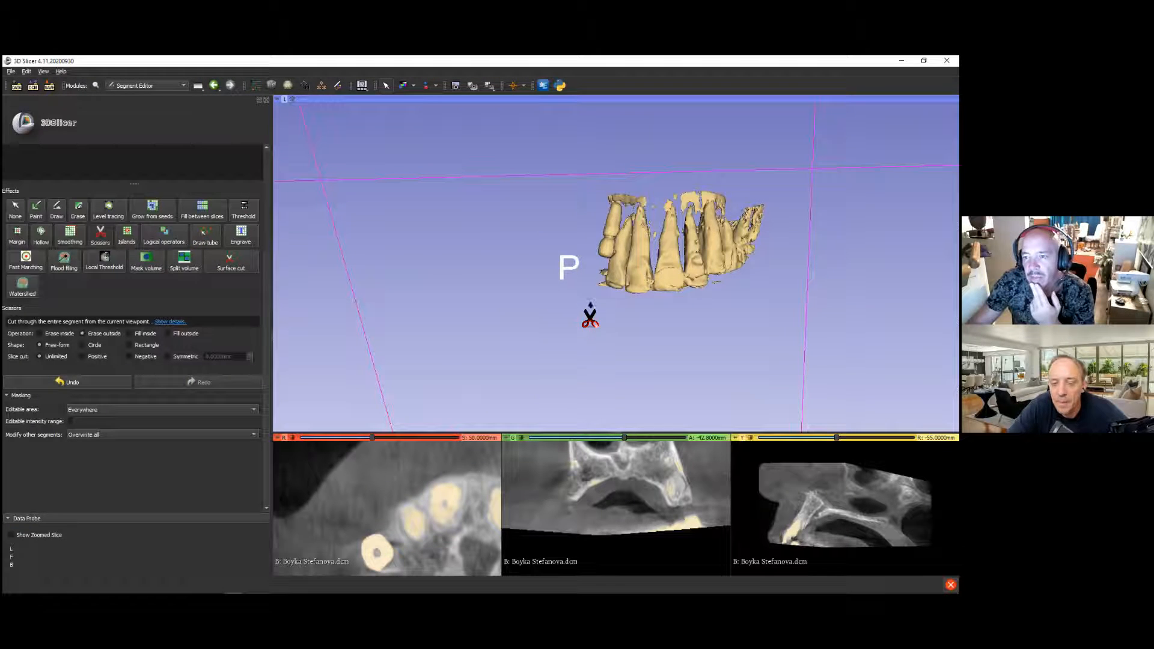
pyautogui.moveTo(613, 187)
pyautogui.mouseDown()
pyautogui.moveTo(598, 195)
pyautogui.moveTo(616, 208)
pyautogui.moveTo(665, 212)
pyautogui.moveTo(682, 191)
pyautogui.mouseUp()
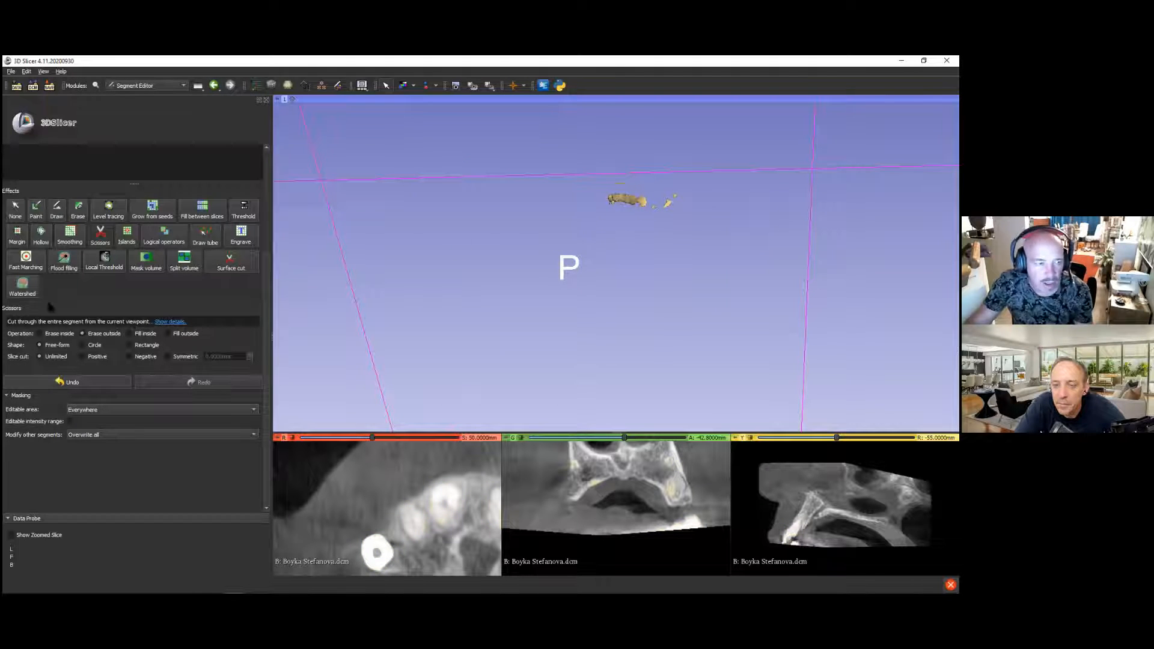
pyautogui.click(52, 385)
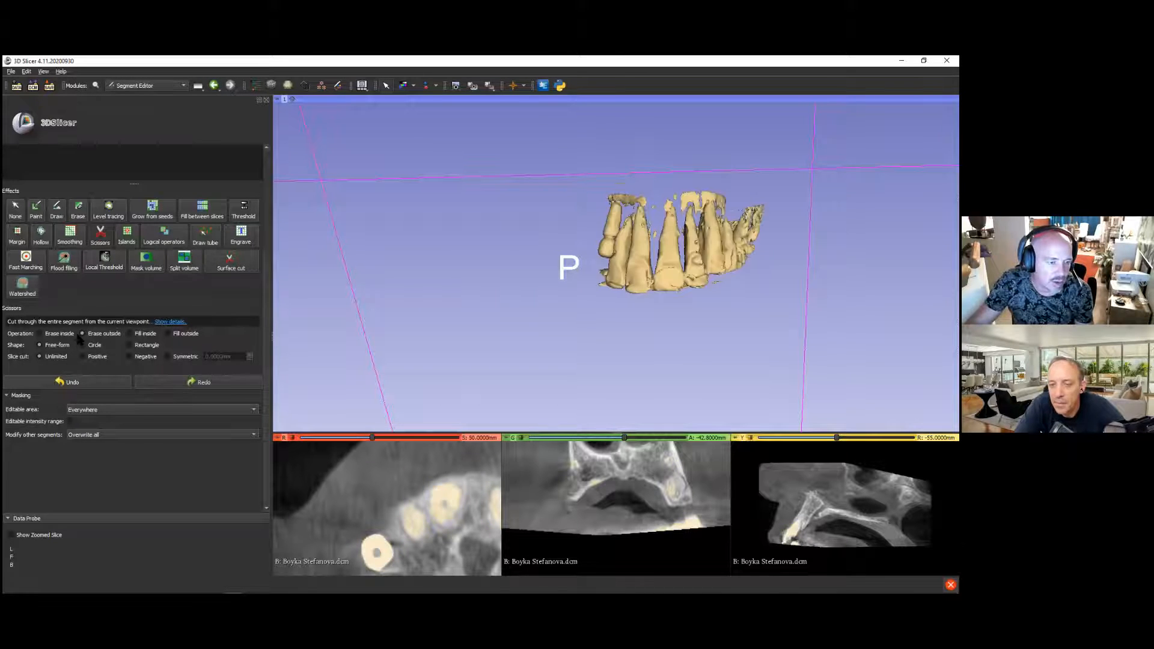
pyautogui.click(41, 333)
pyautogui.moveTo(649, 190)
pyautogui.mouseDown()
pyautogui.moveTo(604, 192)
pyautogui.moveTo(634, 210)
pyautogui.moveTo(721, 210)
pyautogui.moveTo(730, 180)
pyautogui.moveTo(708, 170)
pyautogui.mouseUp()
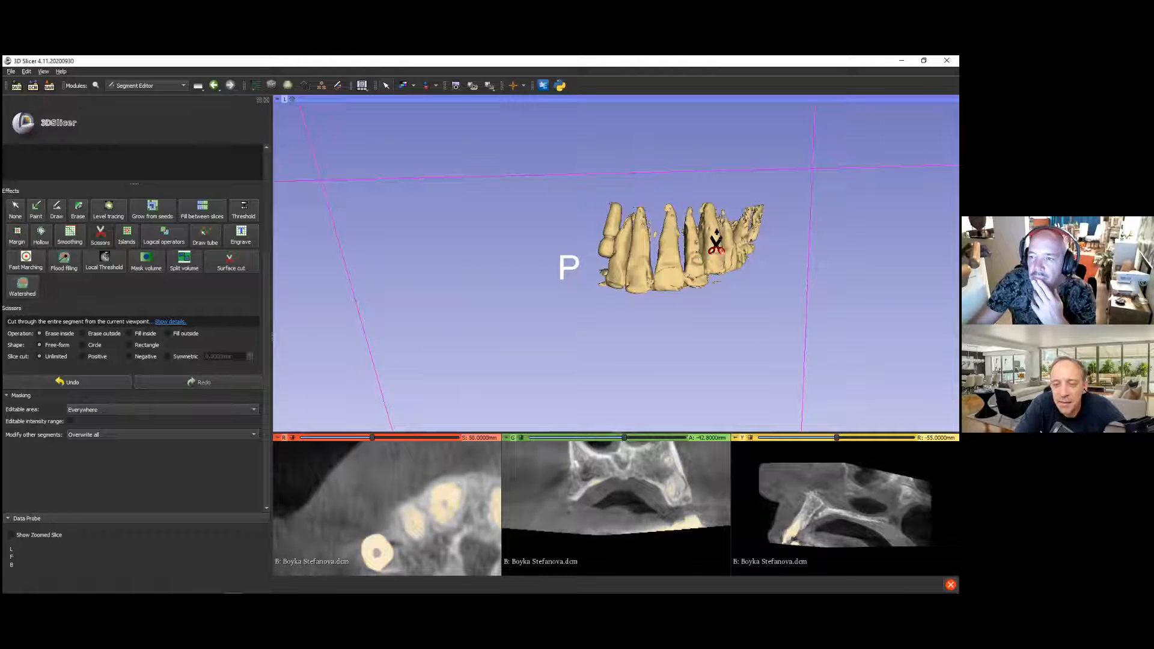
# Step: Erase the leftover bone fragments along the arch from a different viewing angle with the free-form Scissors
pyautogui.click(16, 210)
pyautogui.moveTo(644, 308); pyautogui.dragTo(534, 322)
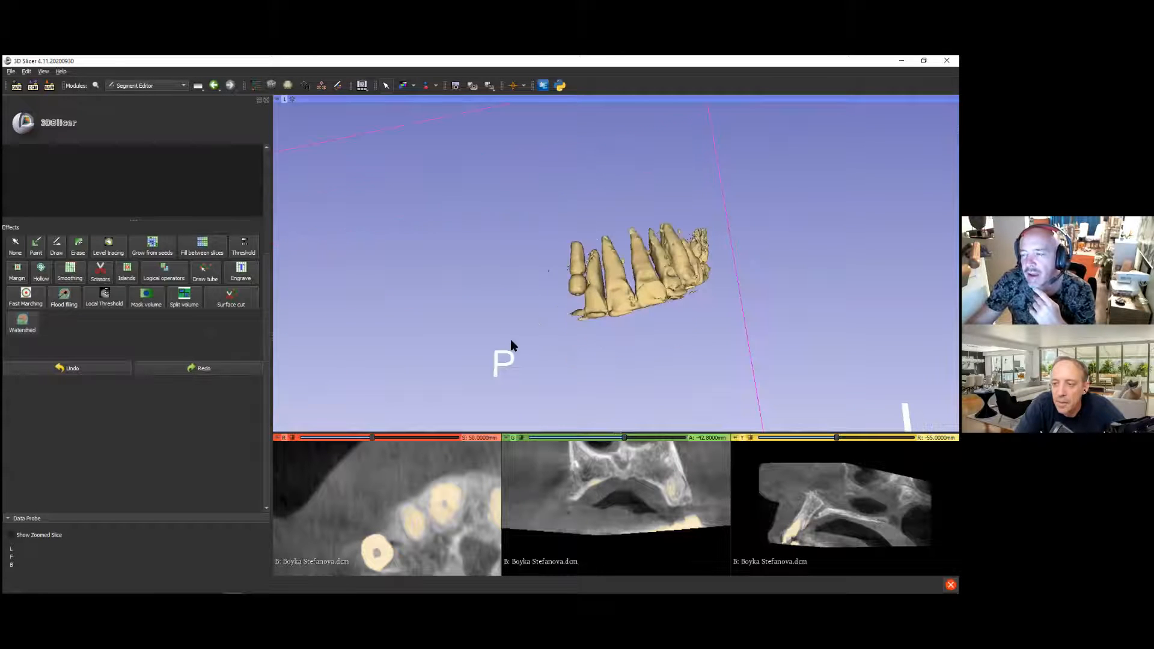
pyautogui.moveTo(699, 355); pyautogui.dragTo(623, 322)
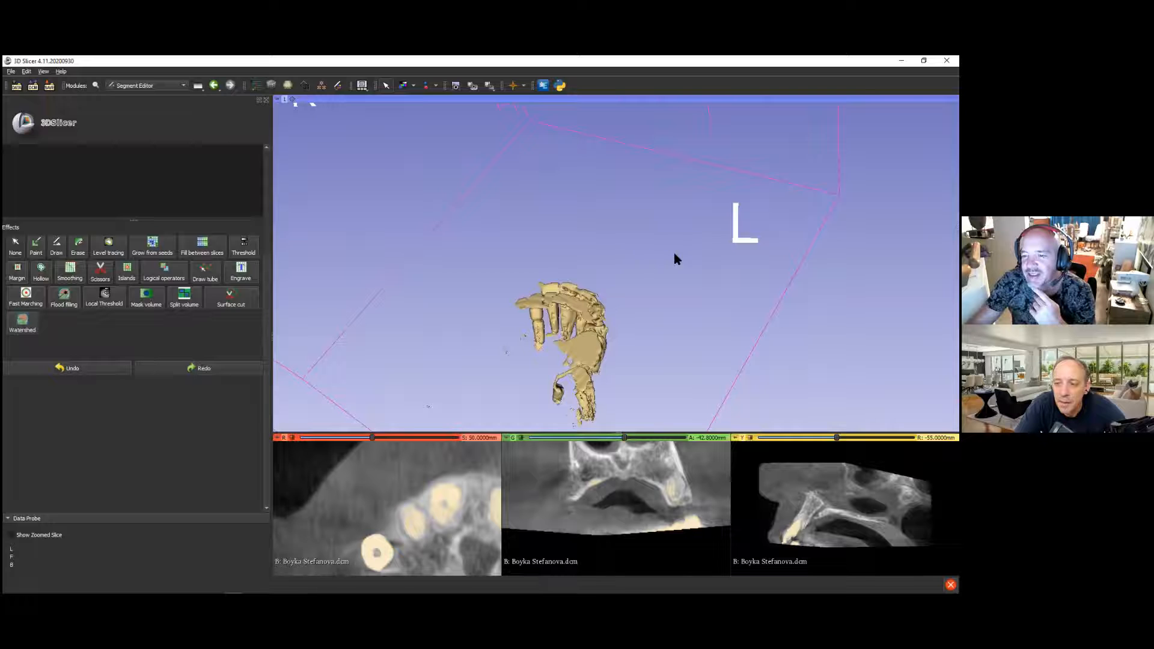
pyautogui.moveTo(706, 268); pyautogui.dragTo(705, 260)
pyautogui.moveTo(701, 254); pyautogui.dragTo(660, 267)
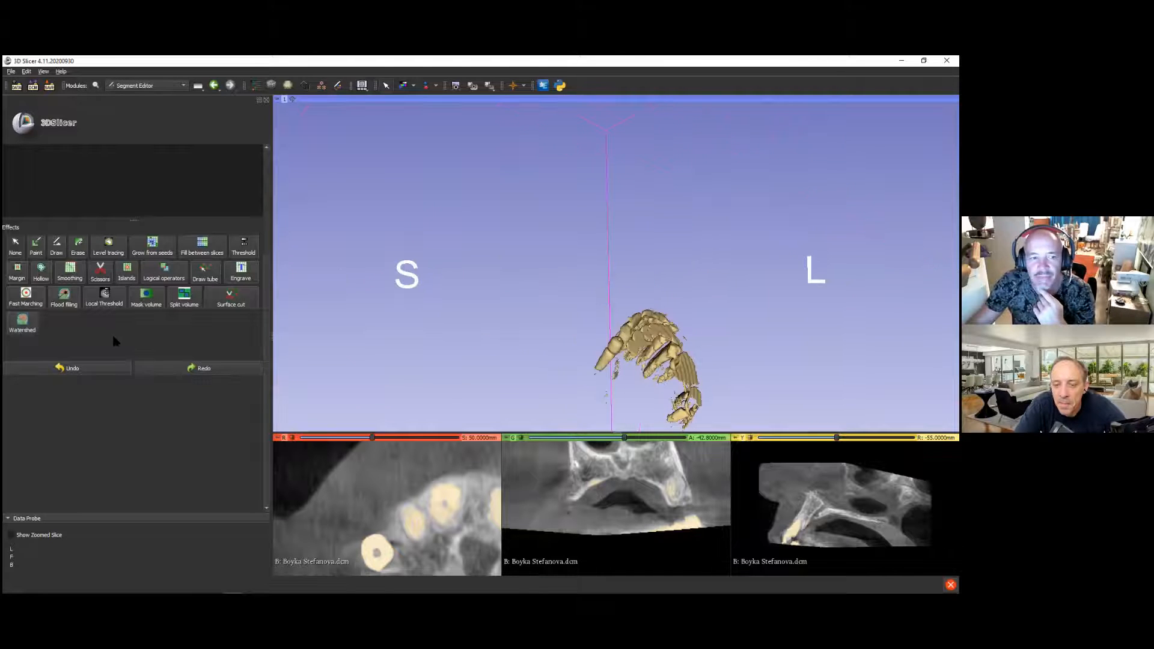
pyautogui.click(106, 274)
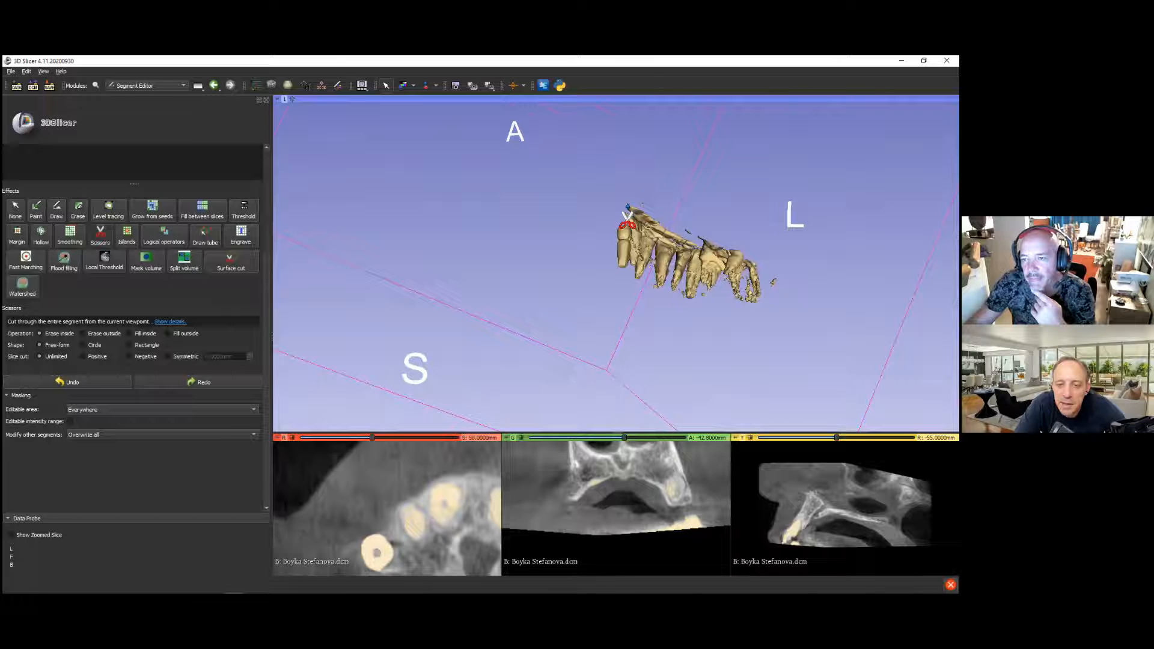
pyautogui.moveTo(632, 217)
pyautogui.mouseDown()
pyautogui.moveTo(674, 245)
pyautogui.moveTo(751, 262)
pyautogui.moveTo(755, 221)
pyautogui.mouseUp()
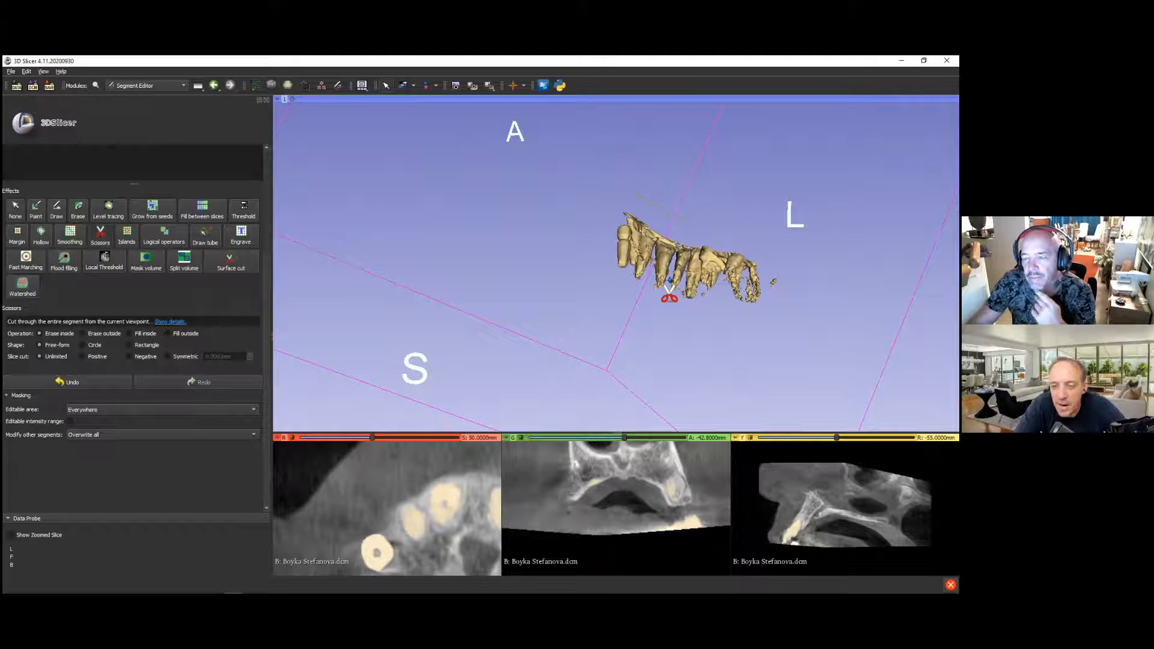
# Step: Inspect the trimmed teeth model from several sides for remaining fragments
pyautogui.click(20, 215)
pyautogui.scroll(-3, 691, 268)
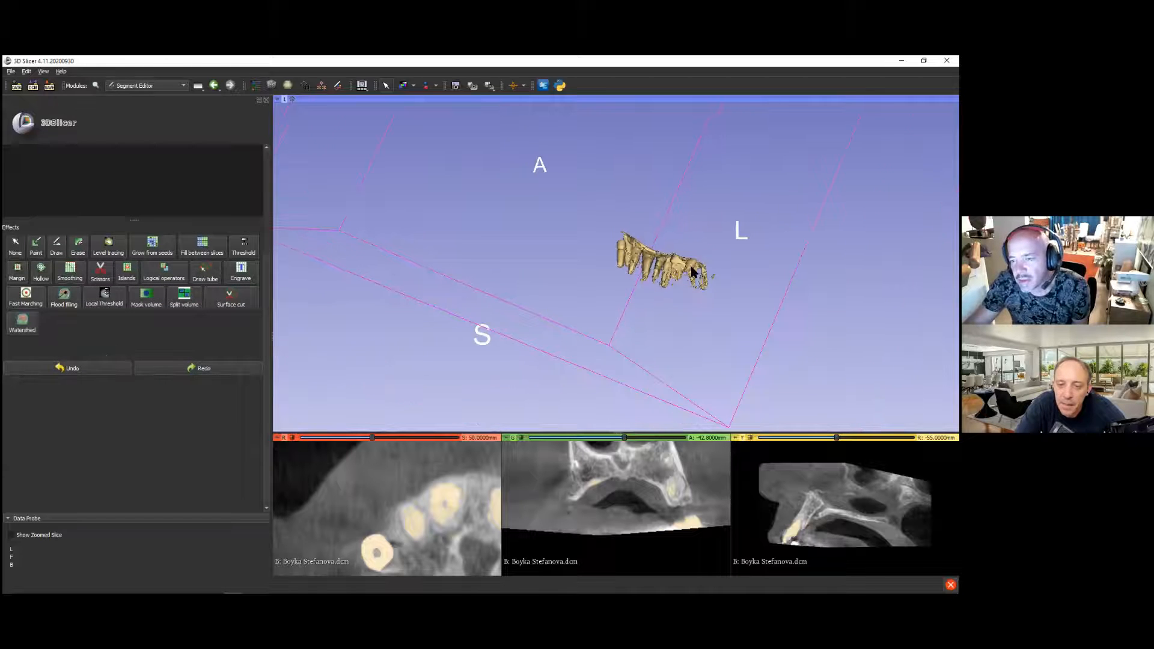
pyautogui.scroll(3, 641, 319)
pyautogui.scroll(1, 571, 327)
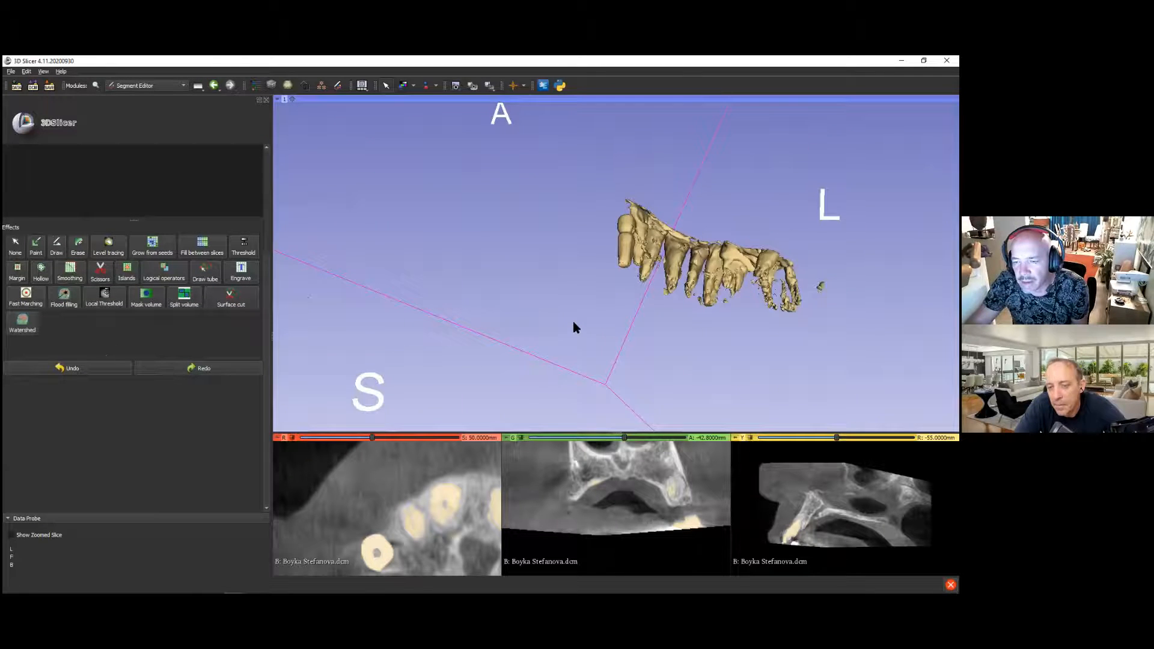
pyautogui.scroll(1, 575, 327)
pyautogui.scroll(1, 595, 295)
pyautogui.moveTo(553, 317); pyautogui.dragTo(202, 287)
pyautogui.scroll(-1, 292, 218)
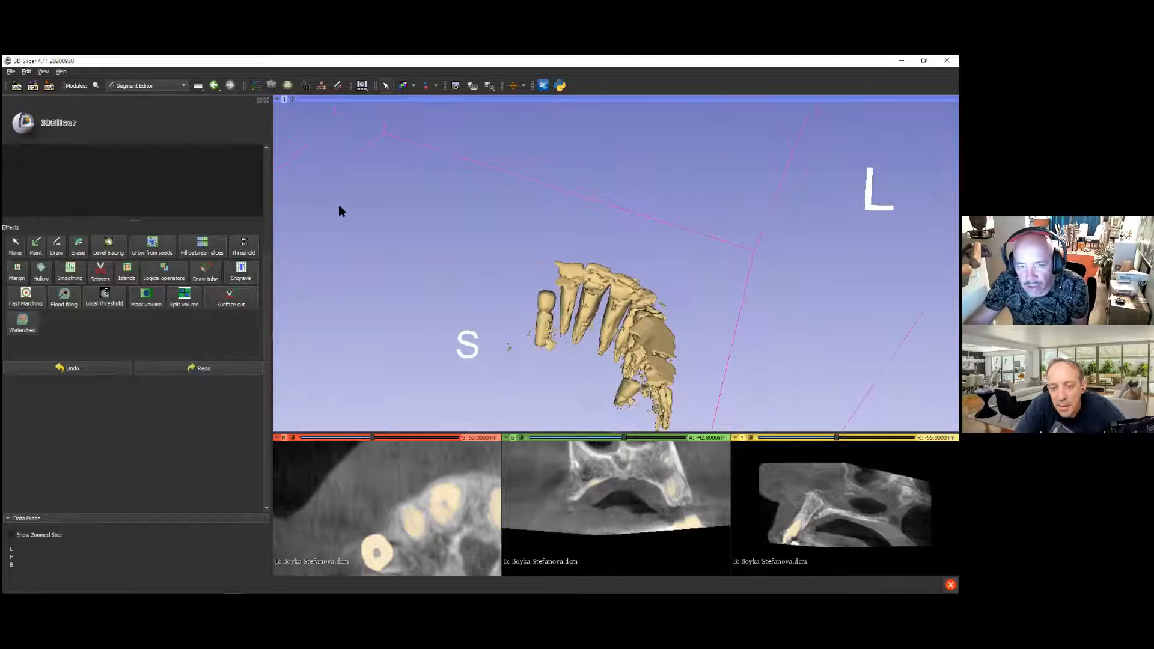
pyautogui.moveTo(401, 267); pyautogui.dragTo(317, 335)
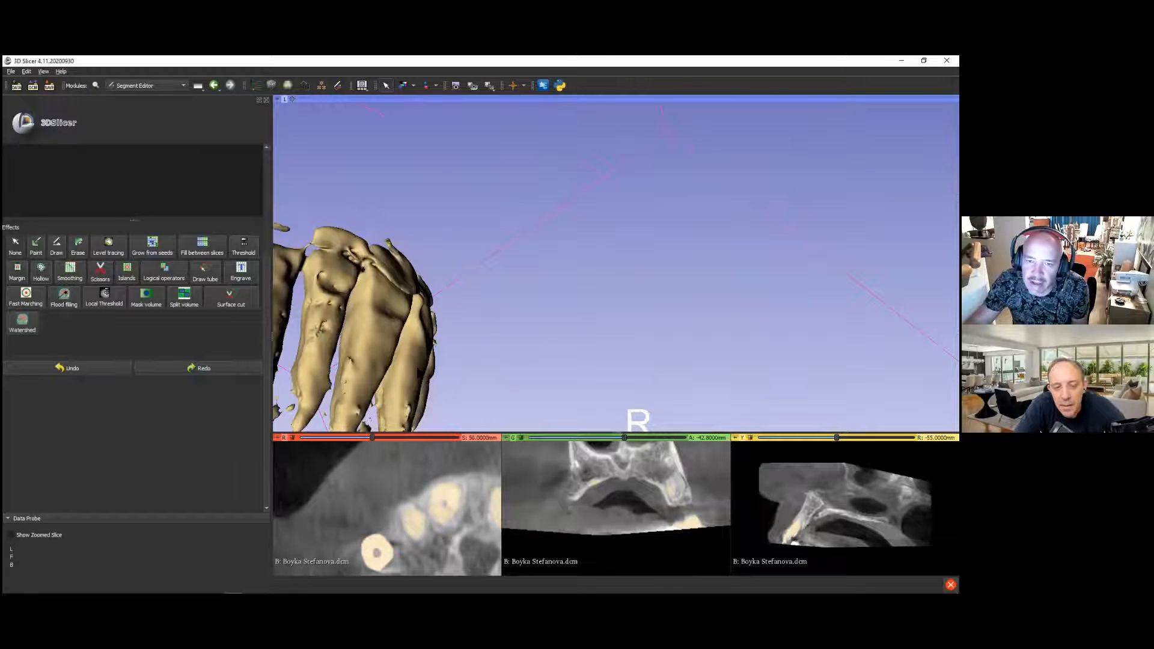
pyautogui.moveTo(528, 394); pyautogui.dragTo(388, 331)
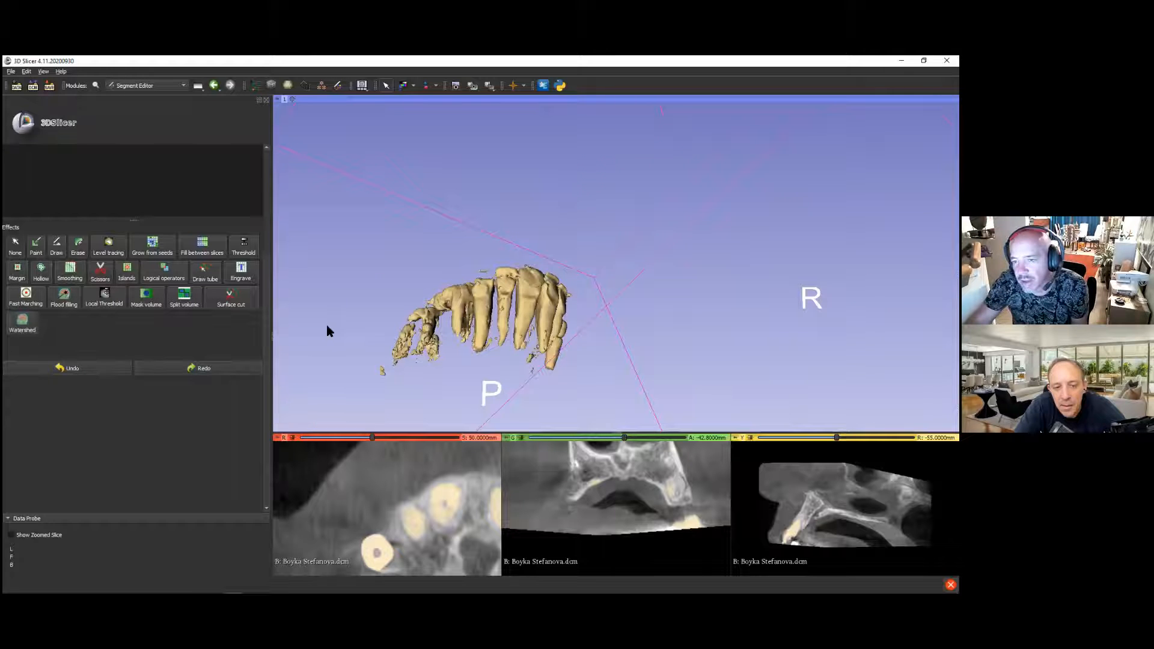
# Step: Examine the trimmed teeth and the bone model of Segment_1 from several angles to compare what each threshold captured
pyautogui.moveTo(523, 283); pyautogui.dragTo(671, 363)
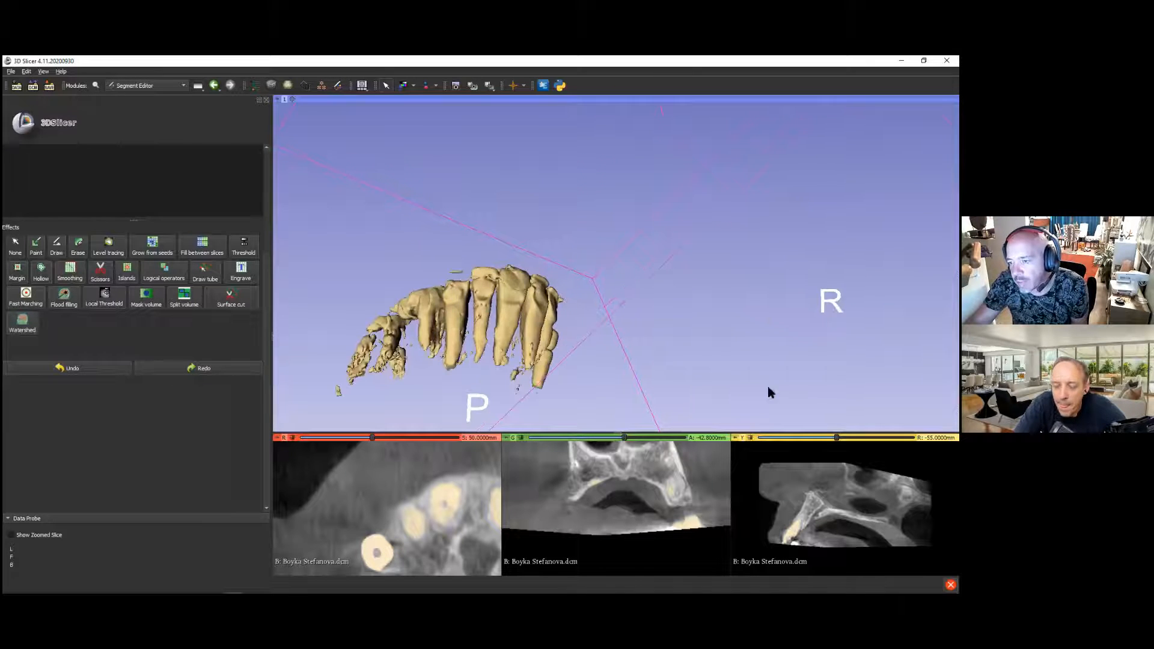
pyautogui.moveTo(767, 312); pyautogui.dragTo(748, 335)
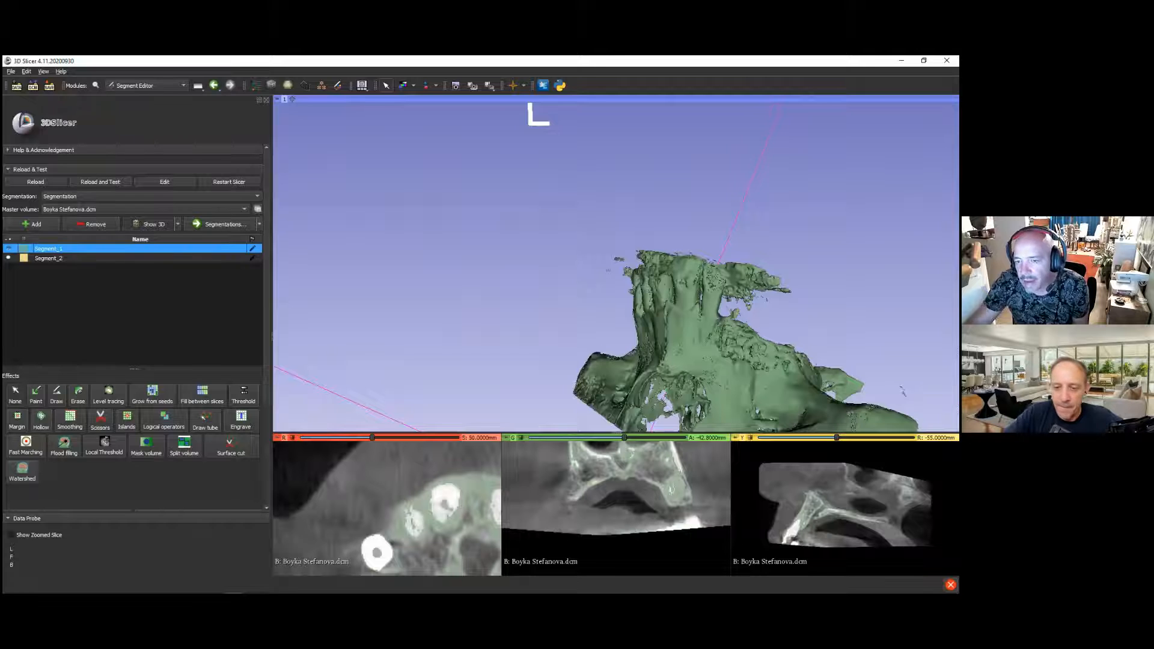
pyautogui.scroll(-1, 673, 373)
pyautogui.scroll(-1, 519, 381)
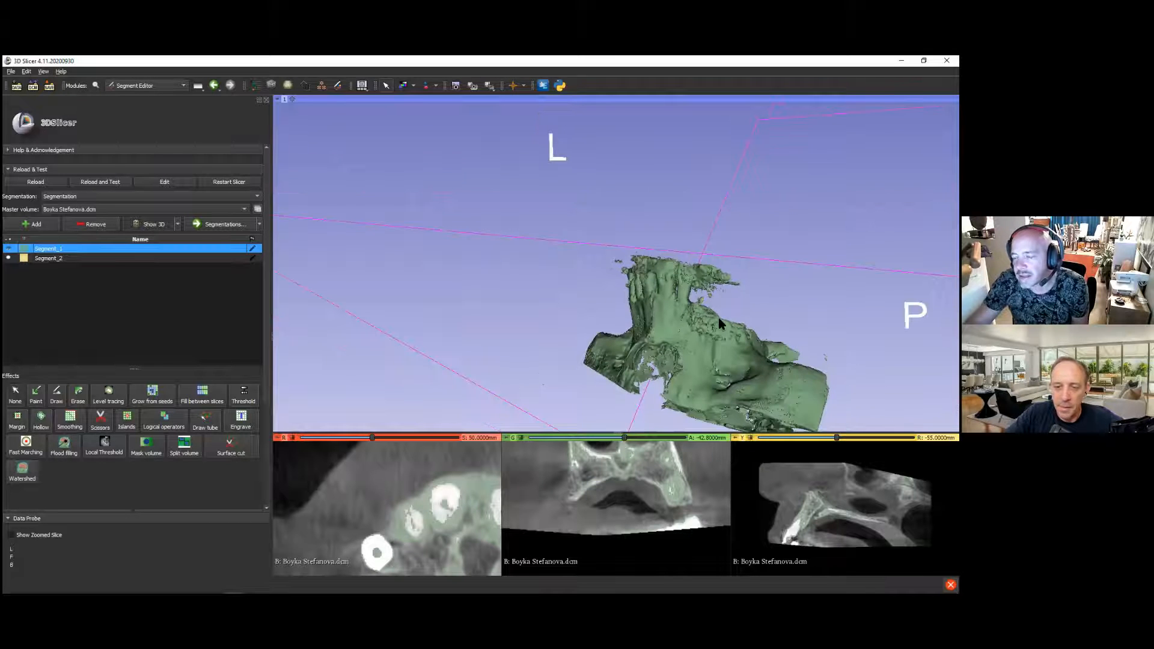
pyautogui.scroll(1, 721, 323)
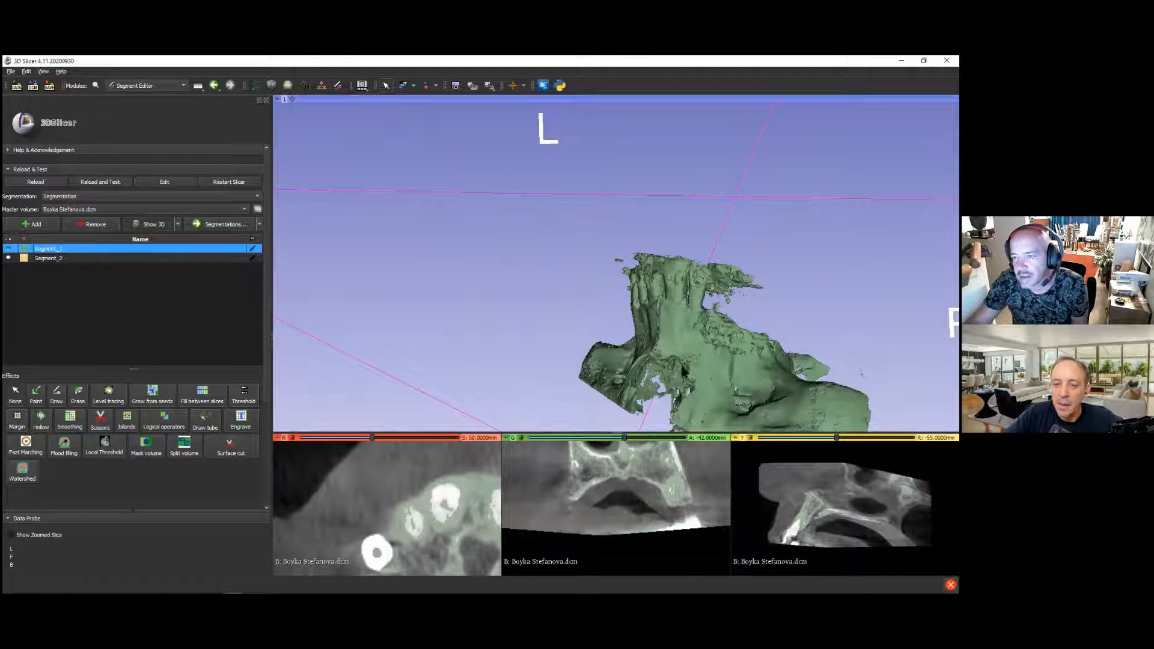
pyautogui.moveTo(683, 385); pyautogui.dragTo(683, 398)
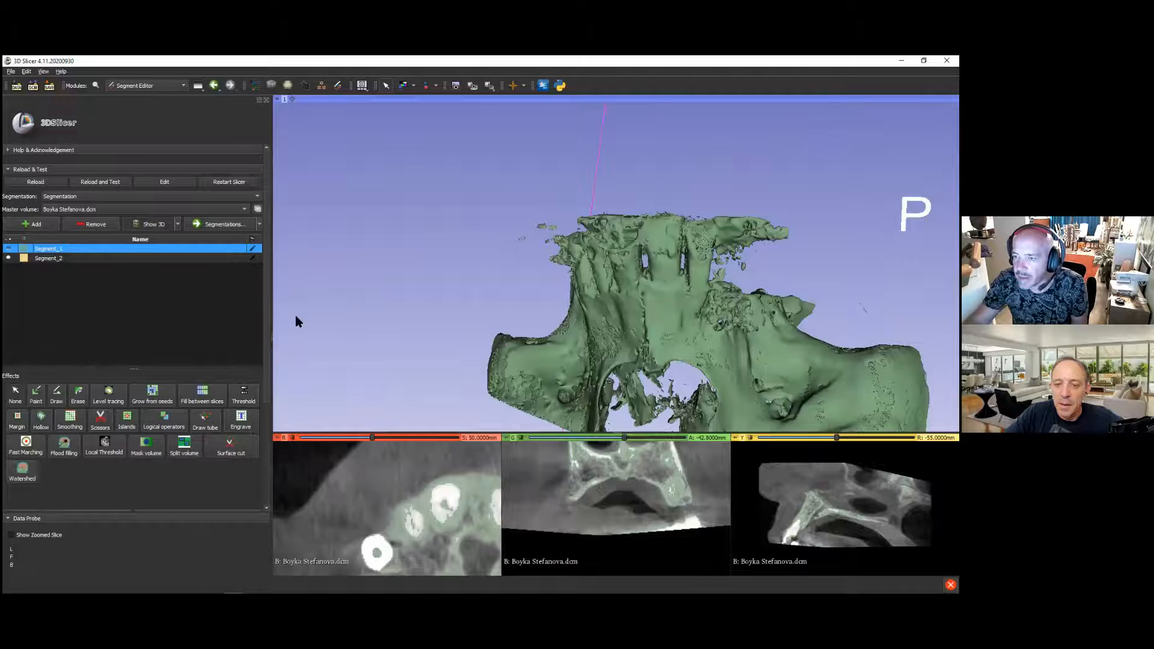
pyautogui.scroll(-2, 297, 319)
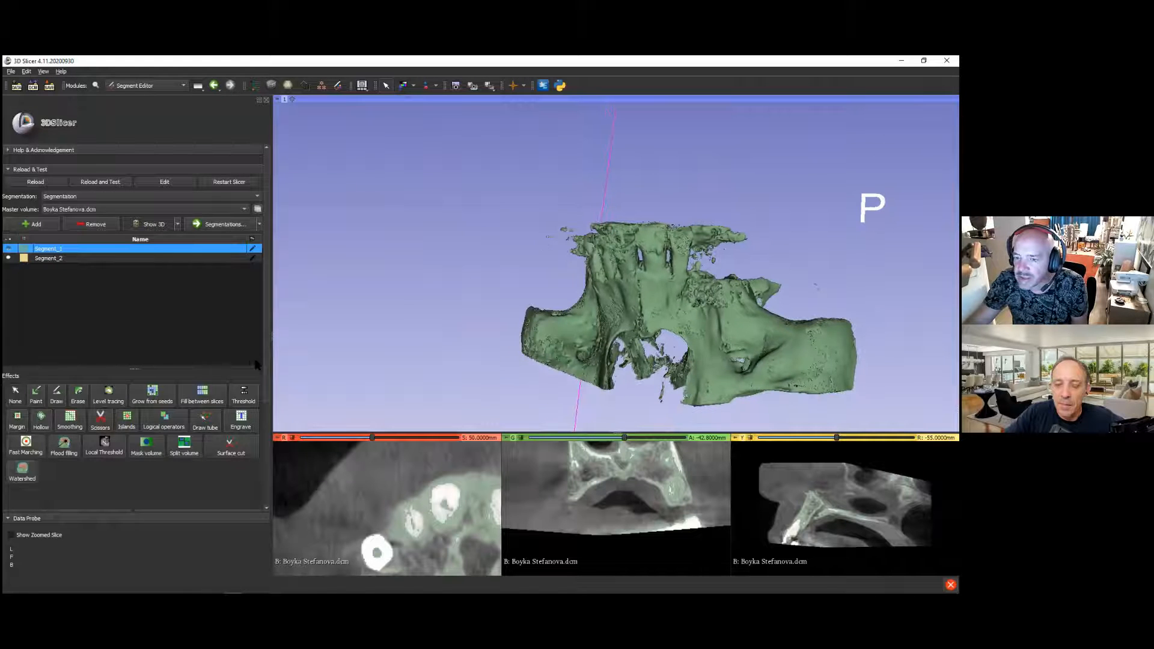
pyautogui.moveTo(278, 359); pyautogui.dragTo(484, 341)
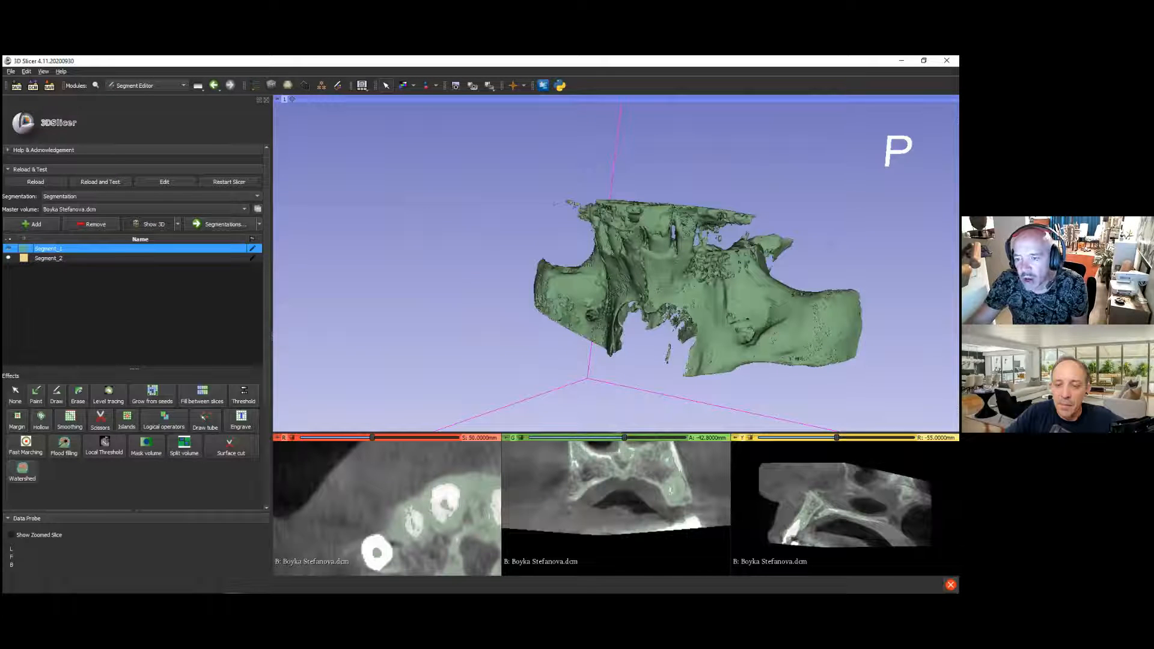
pyautogui.moveTo(764, 269); pyautogui.dragTo(766, 318)
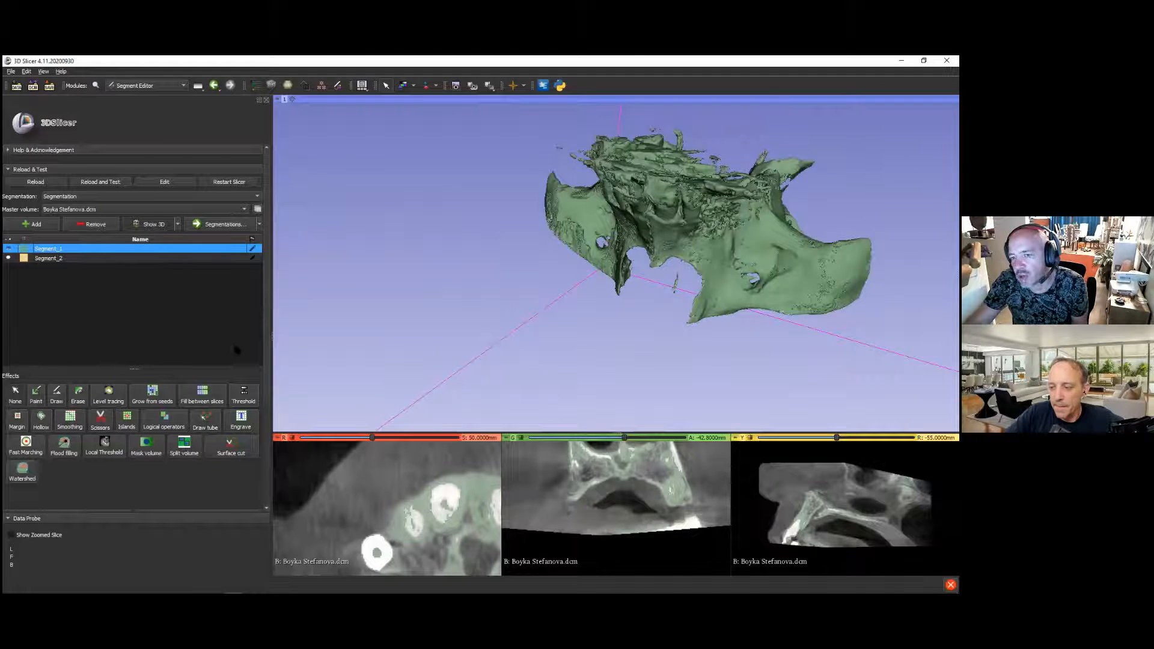
pyautogui.moveTo(567, 341)
pyautogui.mouseDown()
pyautogui.moveTo(625, 377)
pyautogui.moveTo(766, 382)
pyautogui.mouseUp()
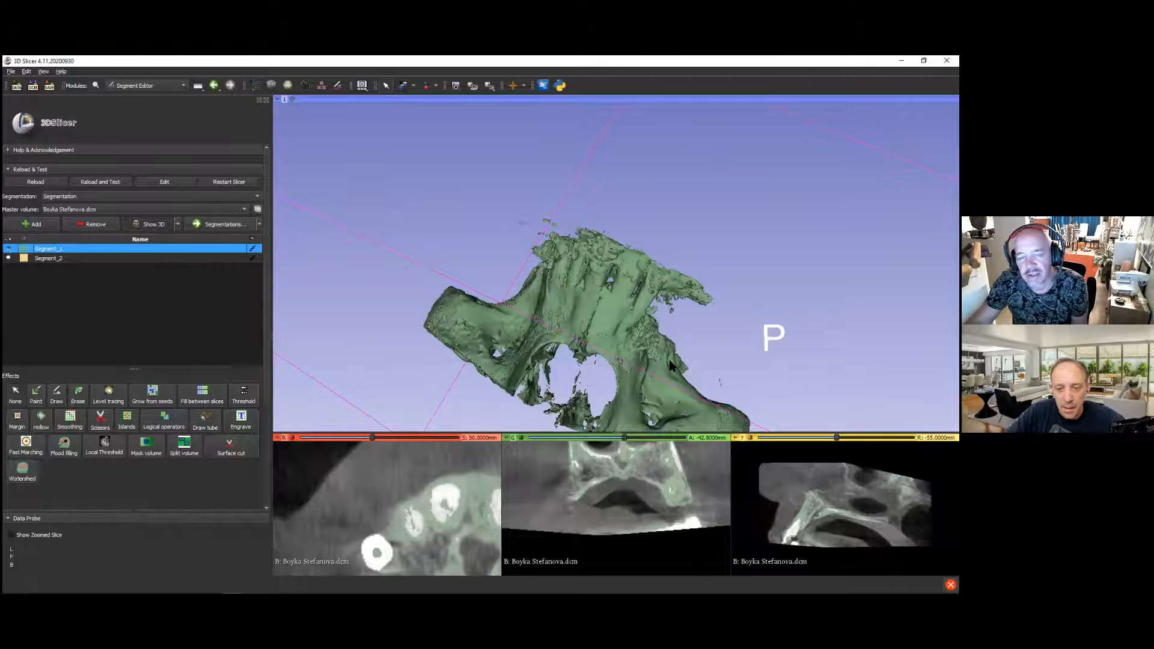
# Step: Show Segment_2 instead of Segment_1 and examine its crowns and roots around the whole arch
pyautogui.click(8, 248)
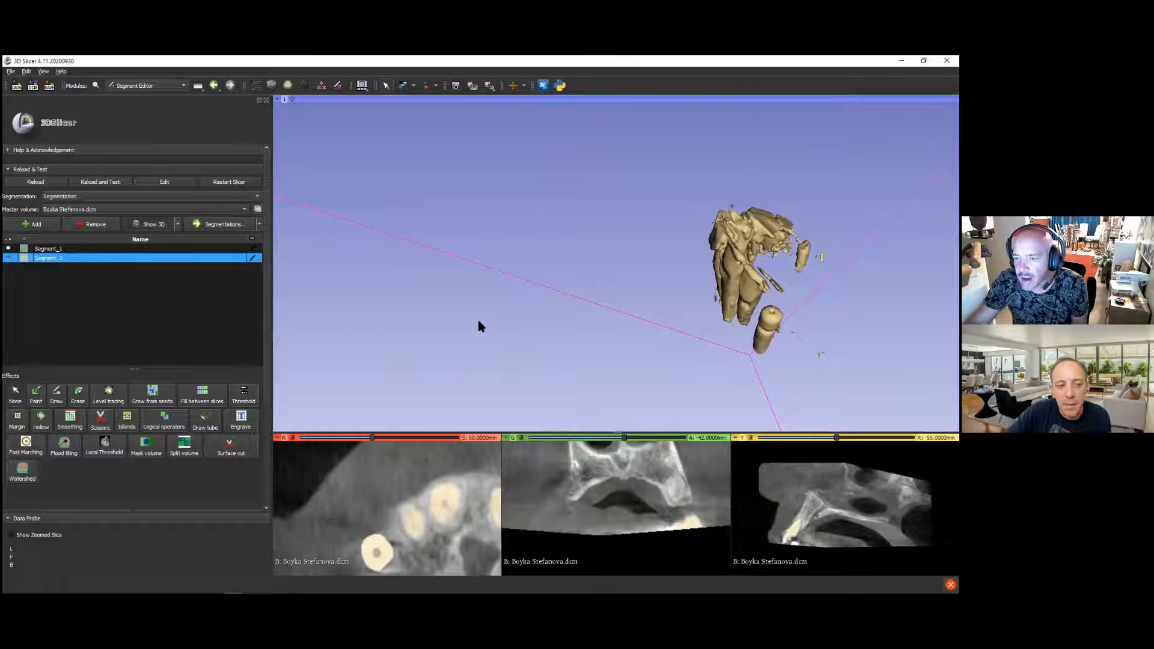
pyautogui.moveTo(474, 310); pyautogui.dragTo(460, 269)
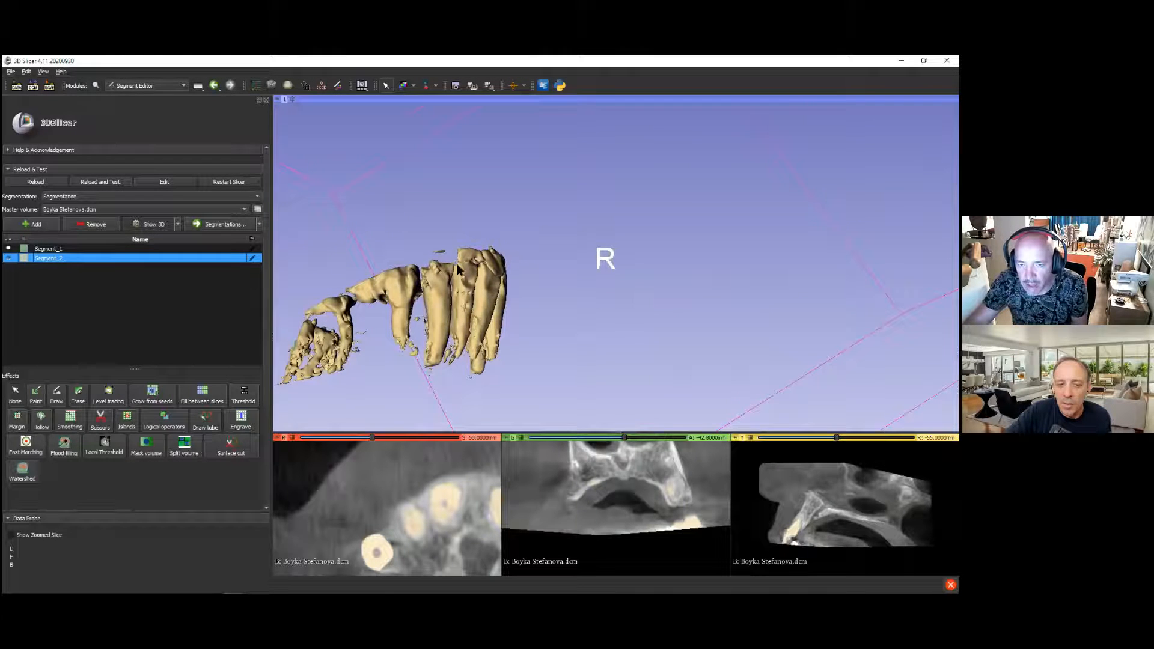
pyautogui.moveTo(517, 306); pyautogui.dragTo(472, 309)
pyautogui.scroll(-1, 483, 319)
pyautogui.scroll(2, 529, 253)
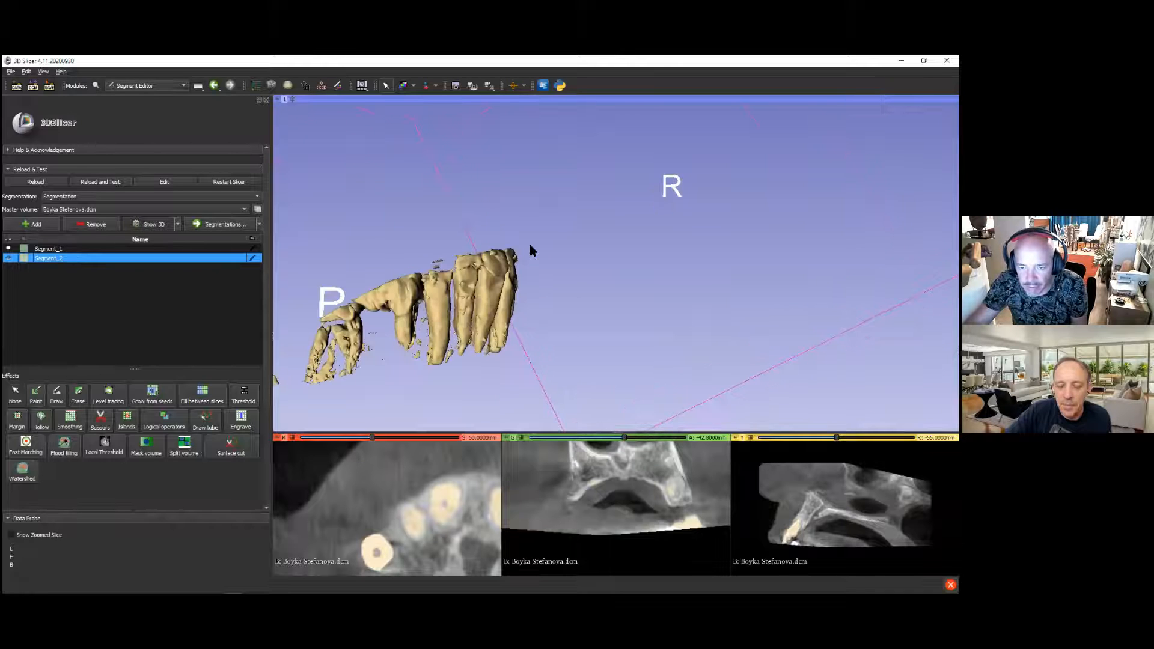
pyautogui.moveTo(468, 337); pyautogui.dragTo(484, 401)
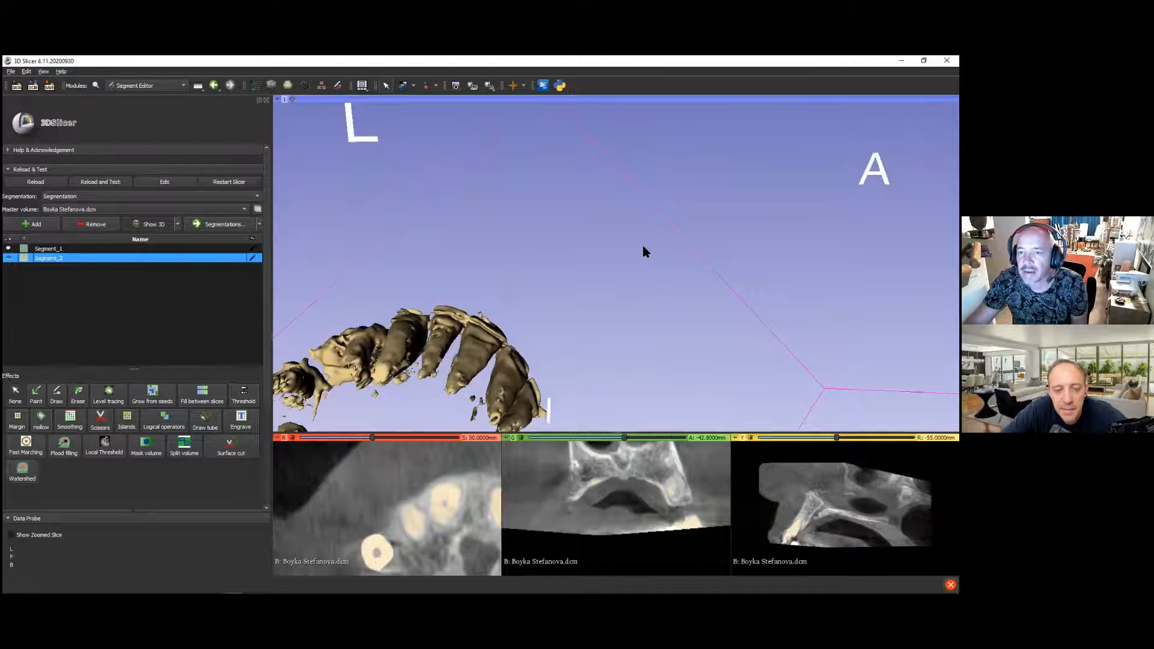
pyautogui.scroll(-1, 530, 299)
pyautogui.scroll(-1, 595, 265)
pyautogui.scroll(-1, 601, 266)
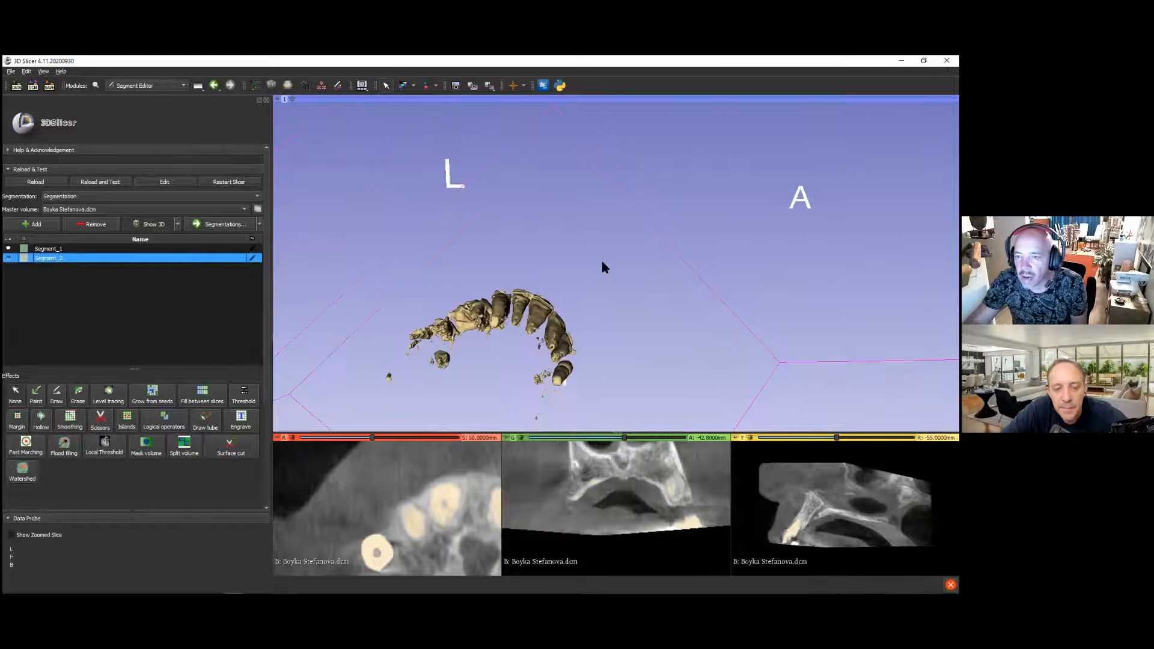
pyautogui.moveTo(644, 169); pyautogui.dragTo(607, 244)
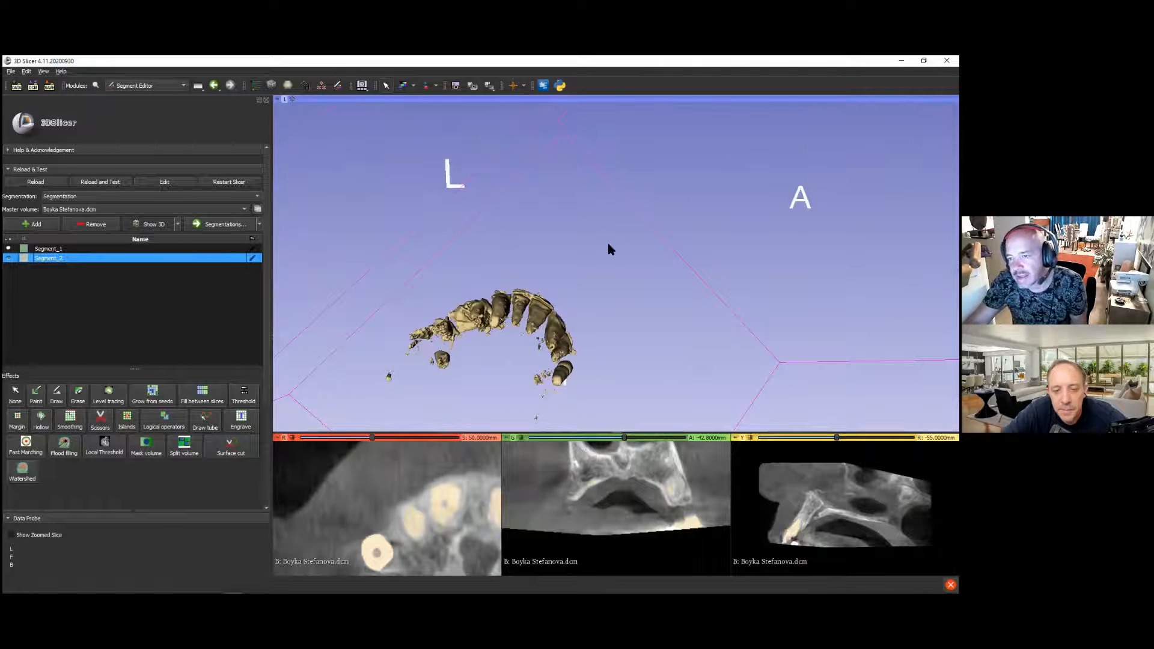
pyautogui.scroll(5, 581, 278)
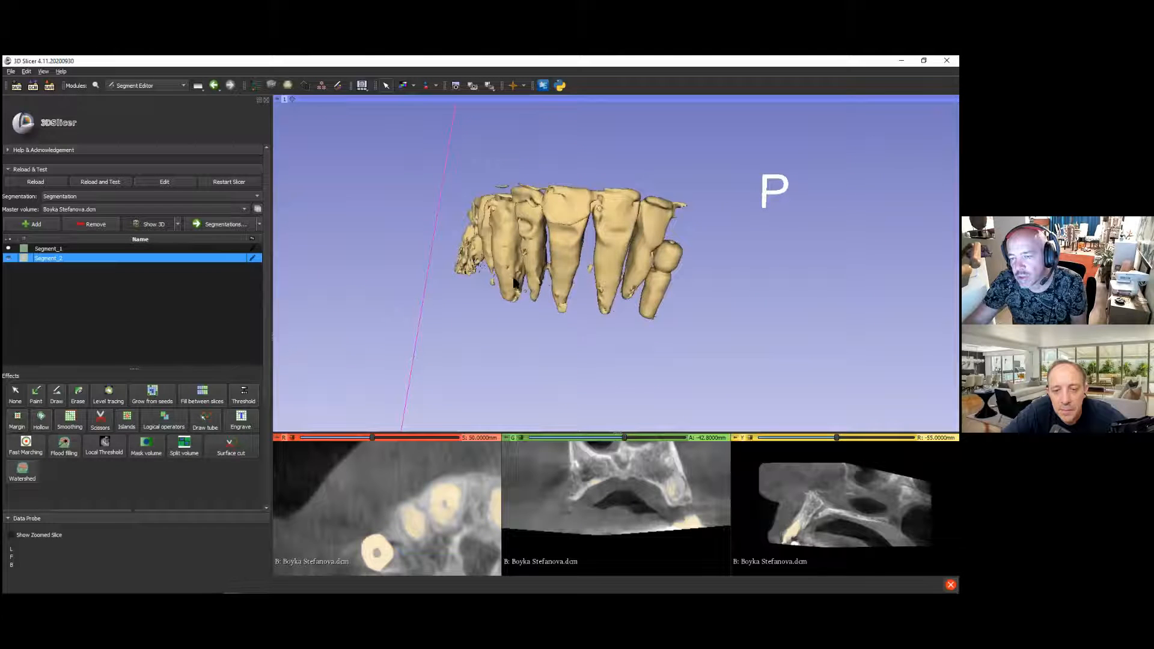
pyautogui.moveTo(712, 263); pyautogui.dragTo(774, 236)
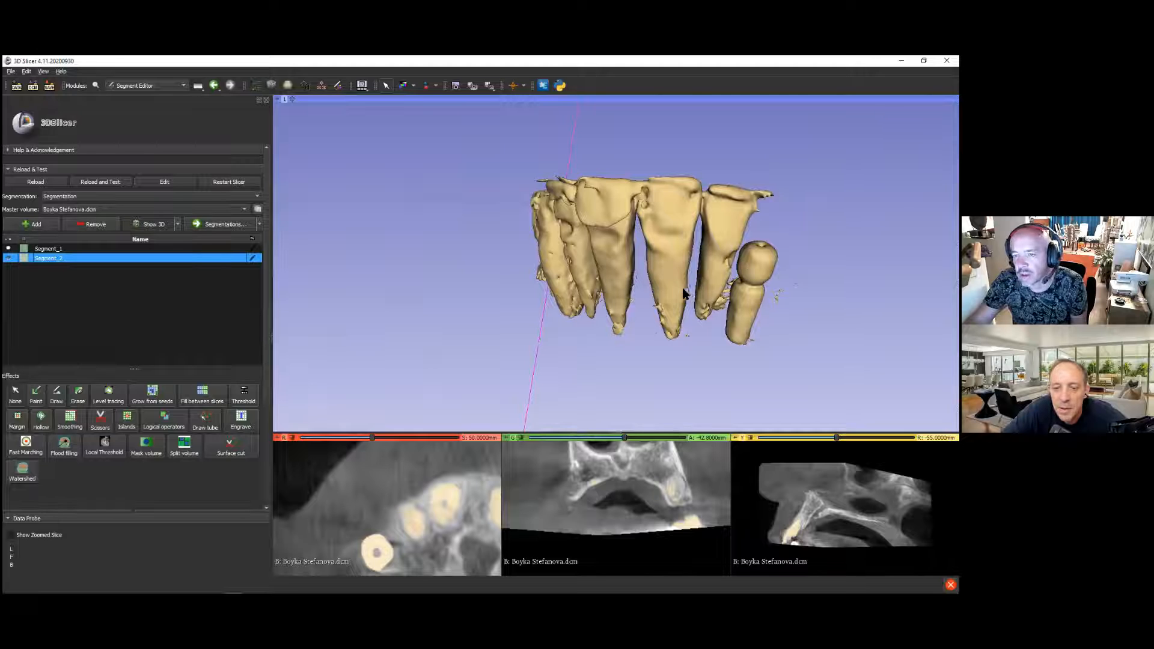
# Step: Open the file export settings for the segmentation
pyautogui.moveTo(329, 279); pyautogui.dragTo(259, 225, button='right')
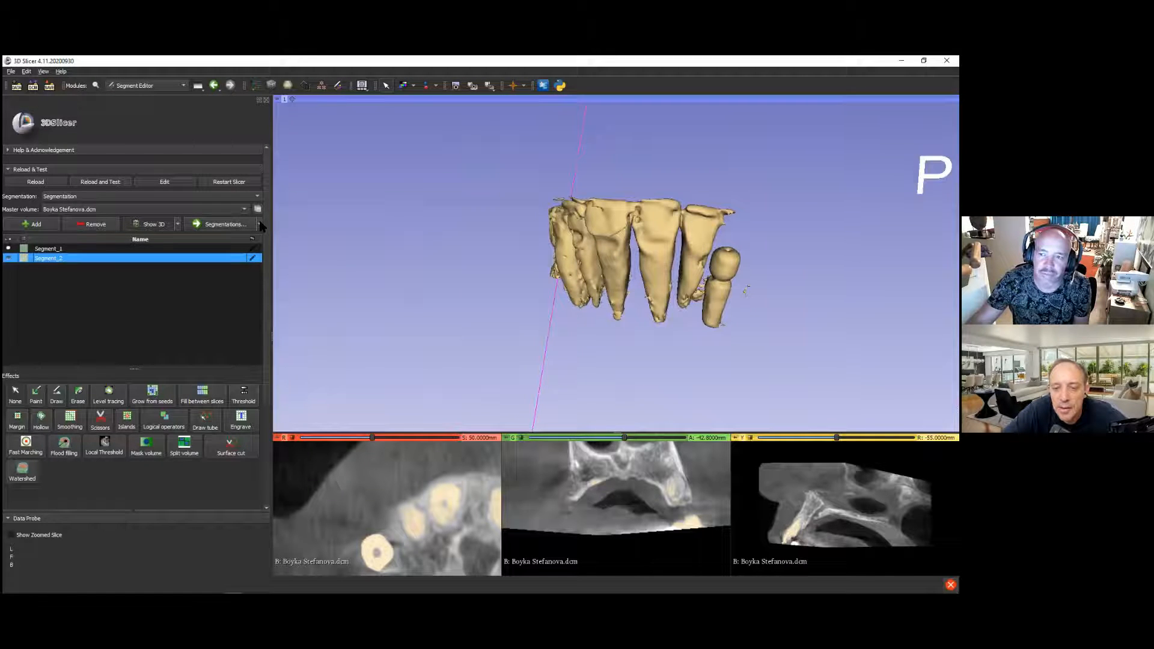
pyautogui.click(260, 226)
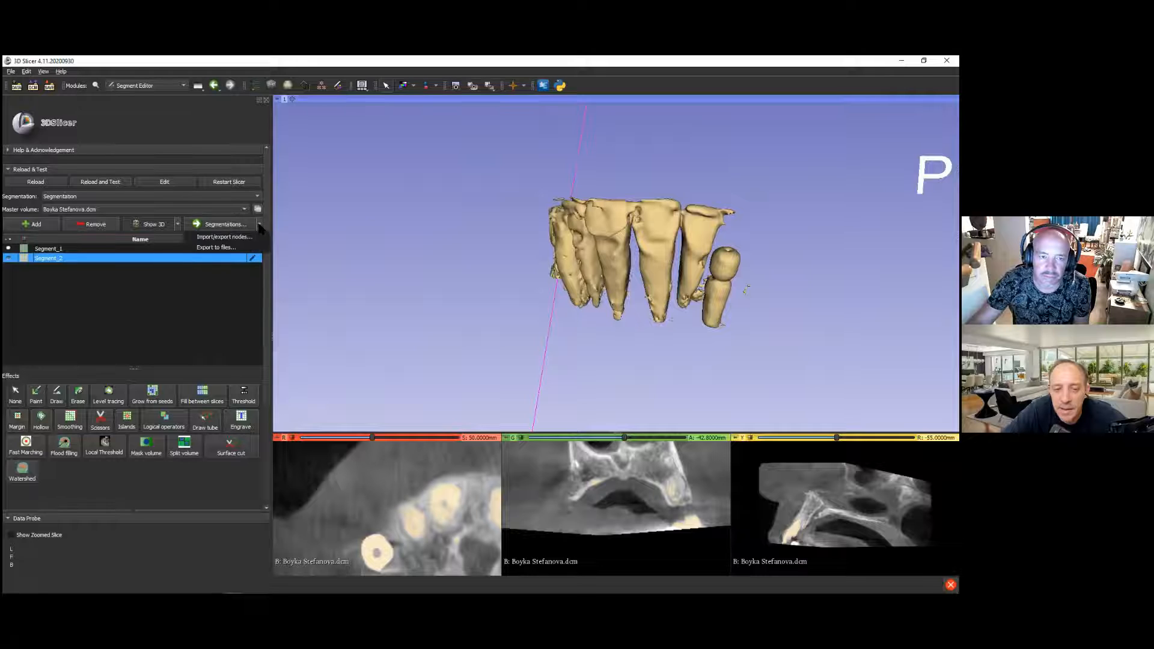
pyautogui.click(227, 249)
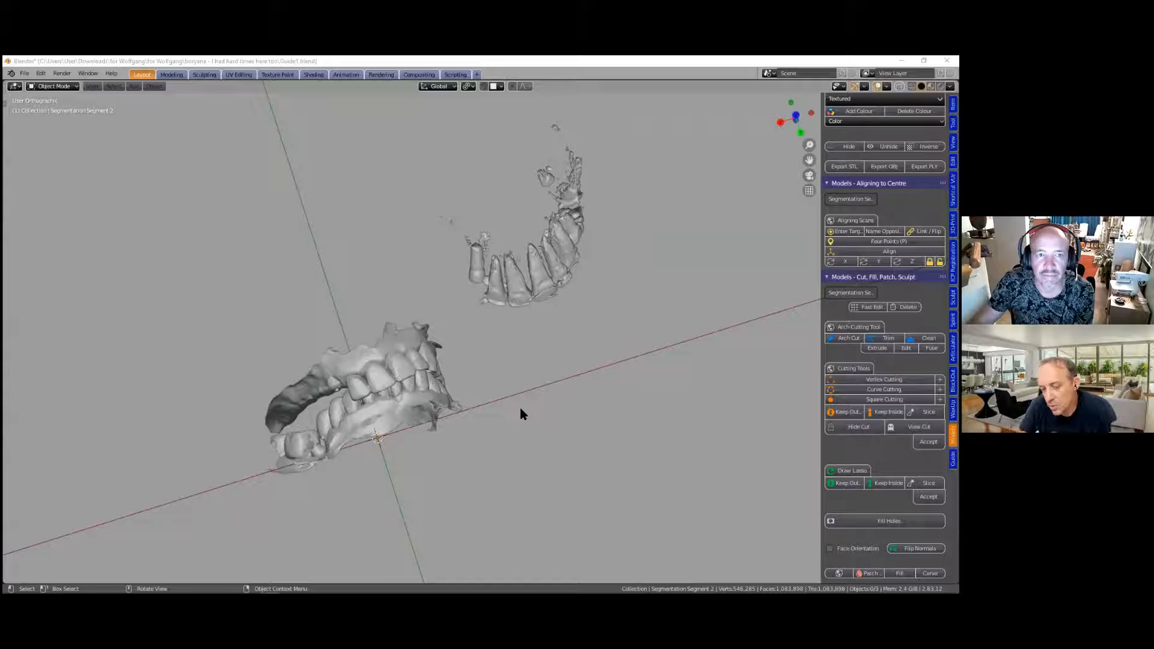
# Step: Examine the upper and lower jaw scans beside the imported Segment 2 teeth from several angles
pyautogui.moveTo(508, 411); pyautogui.dragTo(483, 380, button='middle')
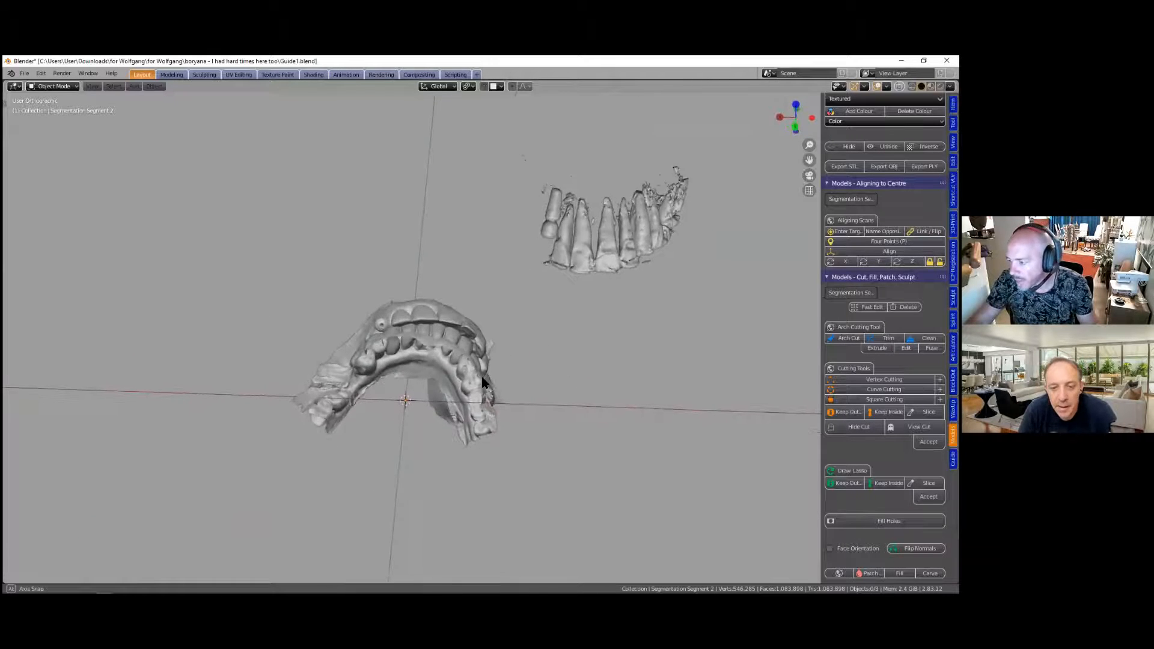
pyautogui.scroll(4, 484, 381)
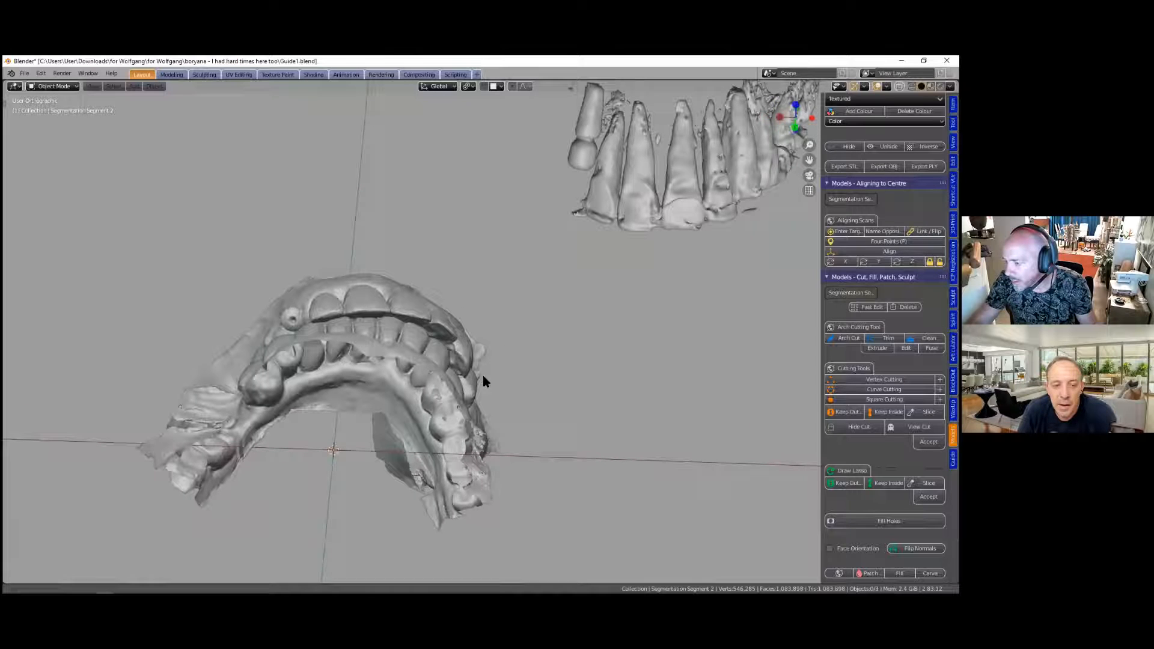
pyautogui.keyDown('shift'); pyautogui.moveTo(484, 377); pyautogui.dragTo(418, 396, button='middle'); pyautogui.keyUp('shift')
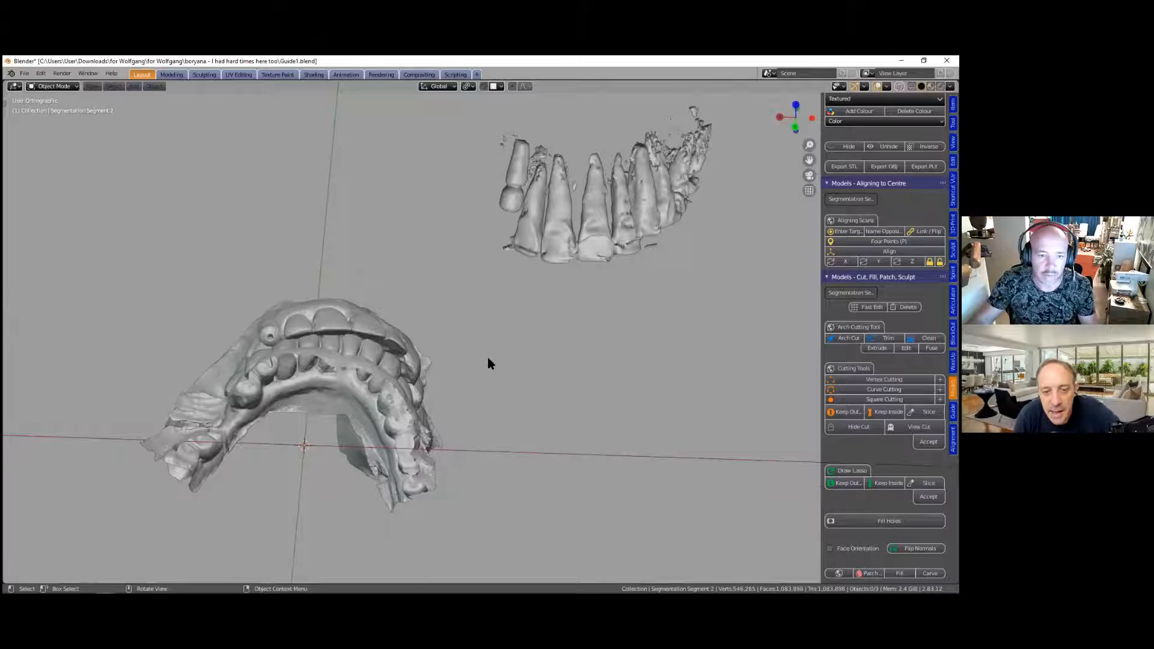
pyautogui.scroll(5, 488, 358)
pyautogui.moveTo(440, 430); pyautogui.dragTo(496, 351, button='middle')
pyautogui.moveTo(451, 451); pyautogui.dragTo(586, 376, button='middle')
pyautogui.moveTo(578, 318); pyautogui.dragTo(537, 304, button='middle')
pyautogui.scroll(3, 568, 274)
pyautogui.scroll(-5, 516, 271)
pyautogui.moveTo(461, 310); pyautogui.dragTo(513, 322, button='middle')
pyautogui.scroll(4, 566, 329)
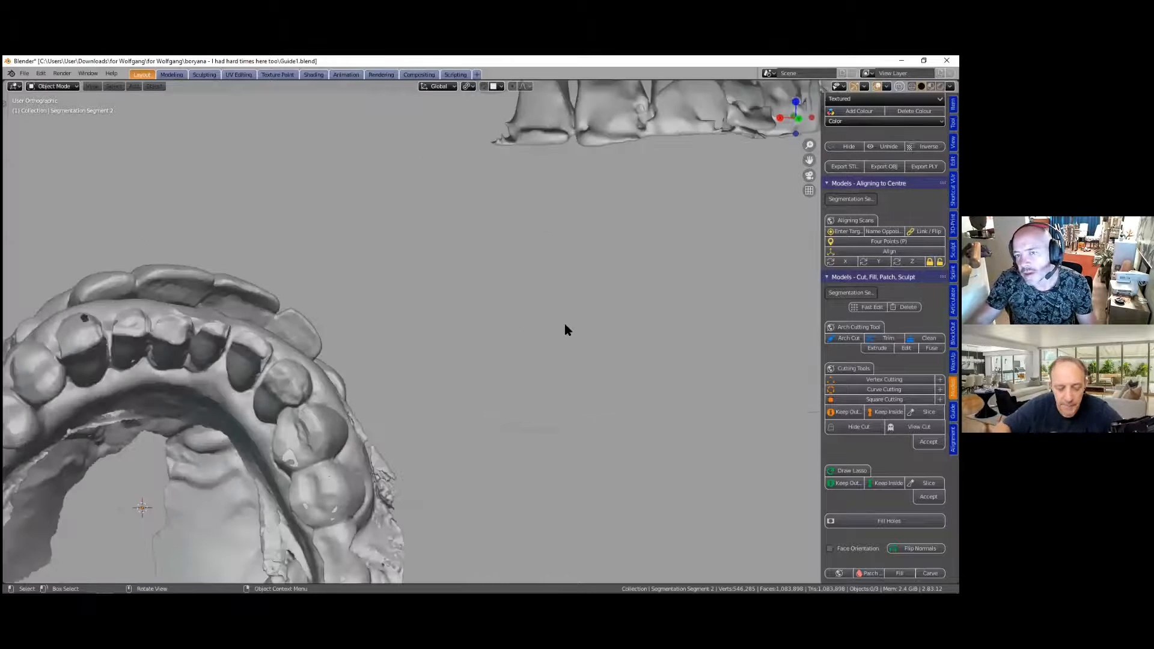
pyautogui.moveTo(610, 323); pyautogui.dragTo(433, 355, button='middle')
pyautogui.scroll(-4, 587, 307)
pyautogui.moveTo(499, 328); pyautogui.dragTo(448, 318, button='middle')
pyautogui.moveTo(706, 251); pyautogui.dragTo(502, 305, button='middle')
pyautogui.scroll(3, 492, 305)
# Step: Select the lower jaw scan, add the upper jaw scan as the active object, and parent them with the Object option
pyautogui.click(356, 340)
pyautogui.moveTo(356, 340); pyautogui.dragTo(352, 346, button='middle')
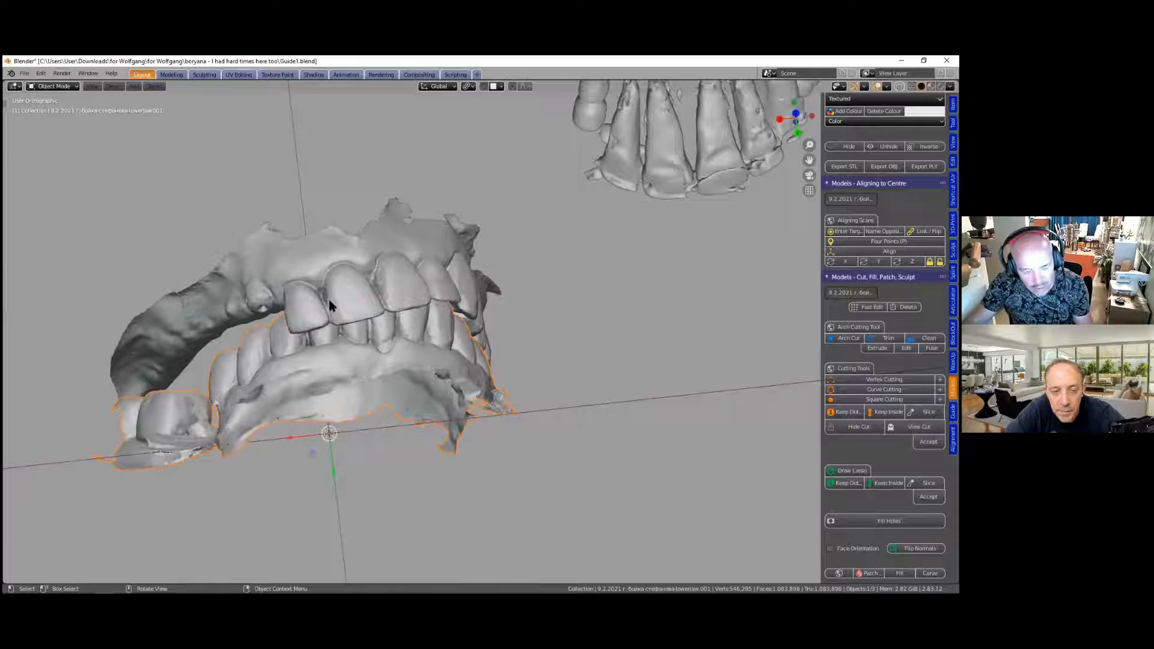
pyautogui.click(336, 260)
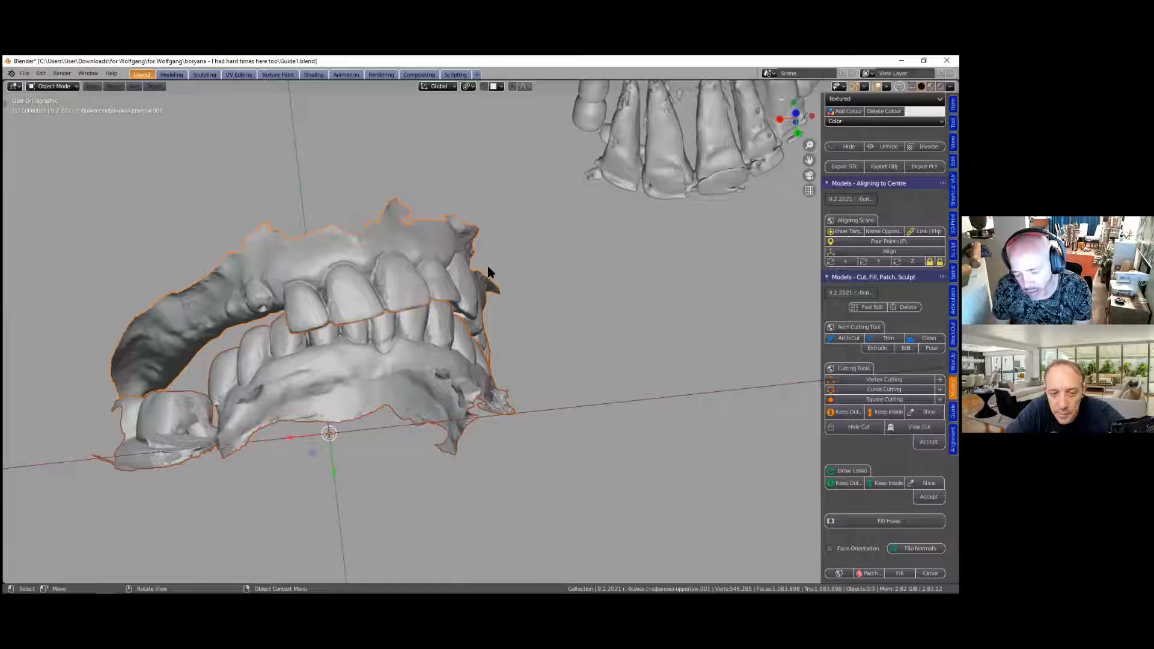
pyautogui.press('ctrl')
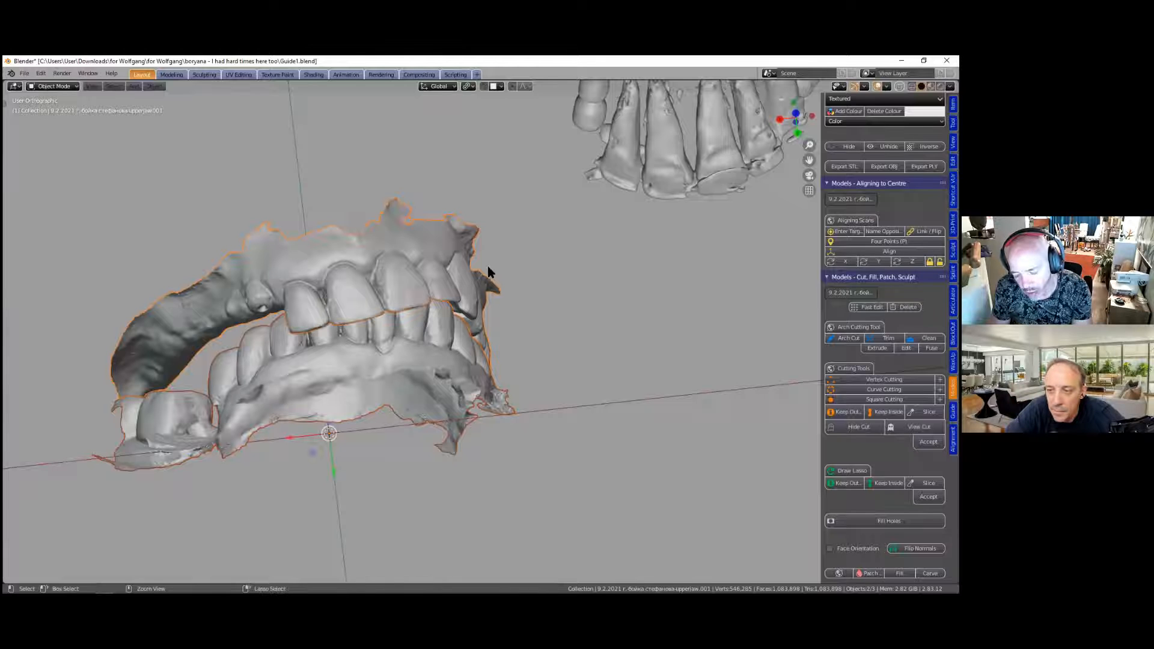
pyautogui.hotkey('ctrl', 'p')
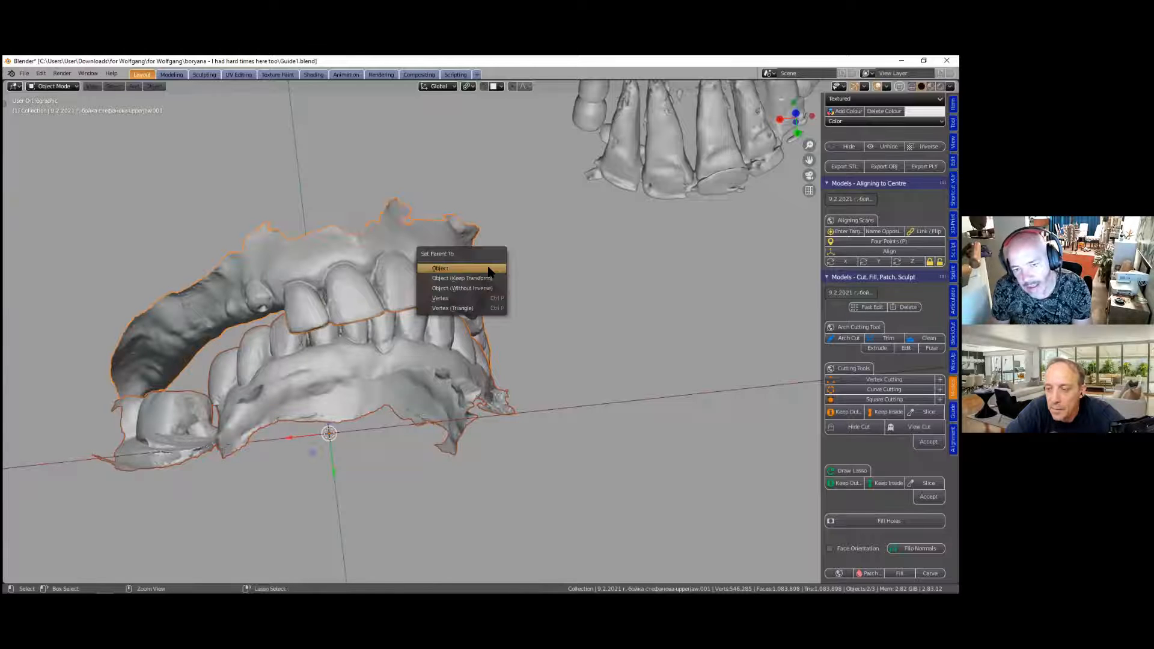
pyautogui.click(448, 271)
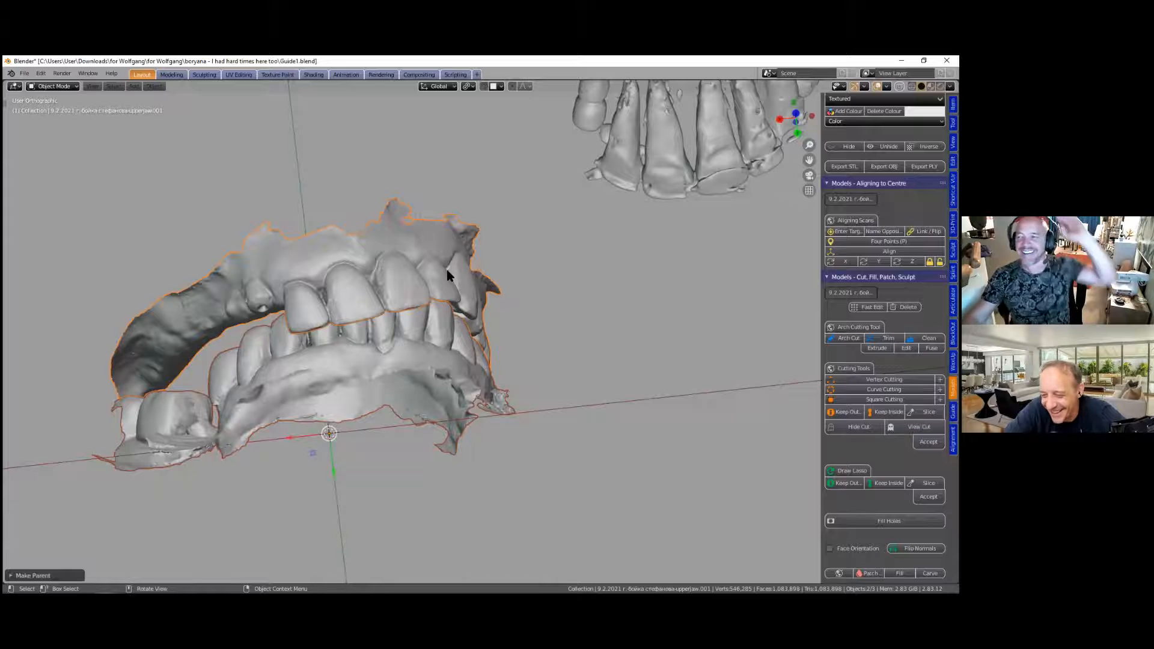
# Step: Undo the parenting of the two jaw scans and set the upper jaw as parent again with the Object option
pyautogui.moveTo(441, 285); pyautogui.dragTo(369, 274, button='middle')
pyautogui.hotkey('ctrl', 'z')
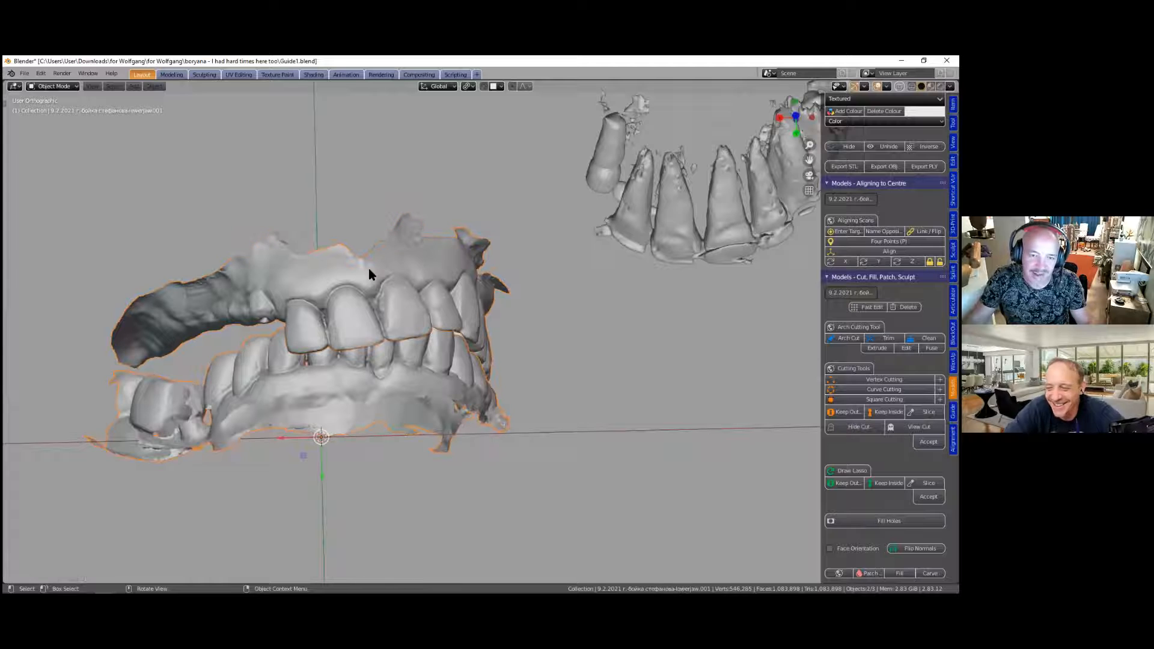
pyautogui.rightClick(369, 269)
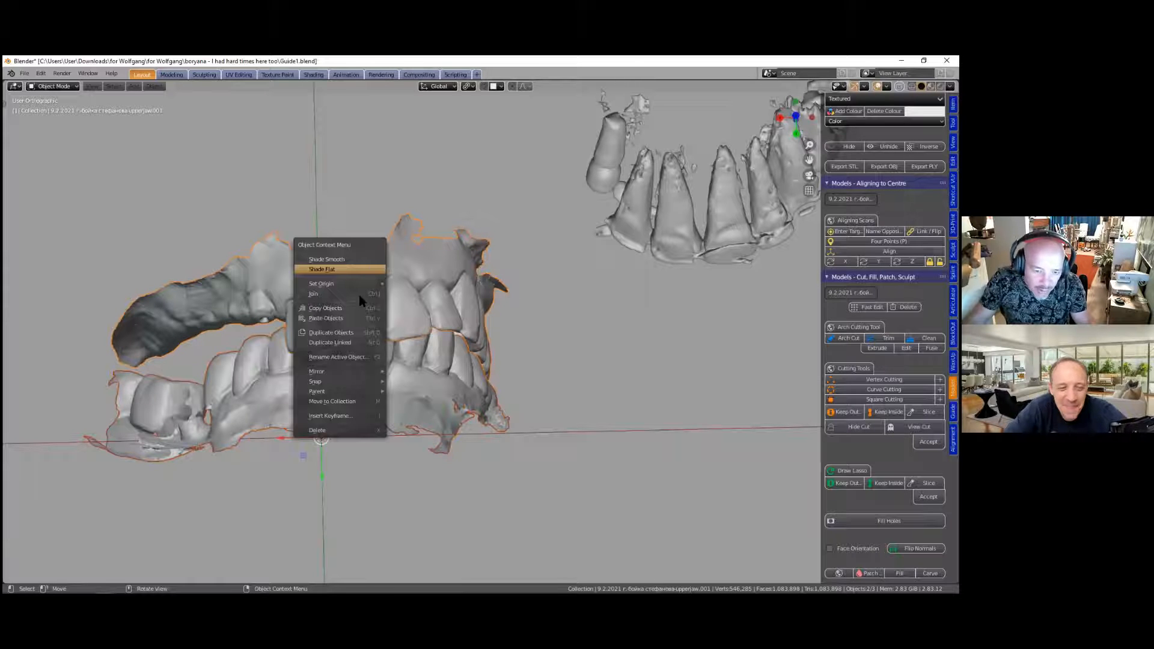
pyautogui.moveTo(340, 391)
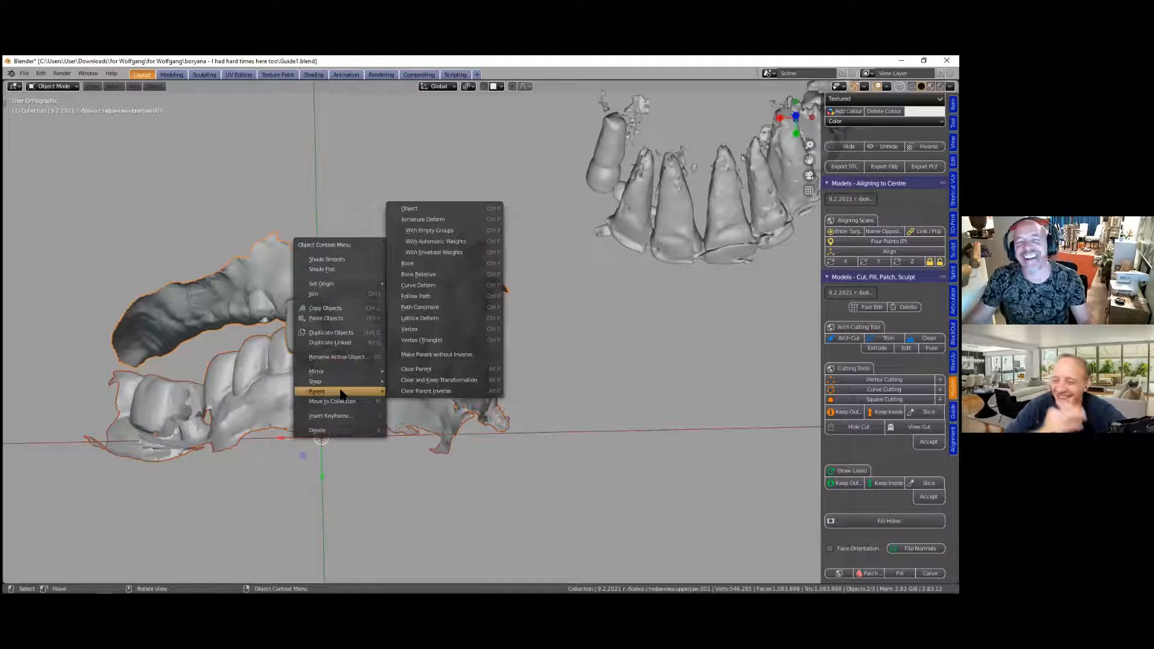
pyautogui.click(446, 208)
pyautogui.scroll(-1, 440, 313)
pyautogui.moveTo(440, 326); pyautogui.dragTo(438, 303, button='middle')
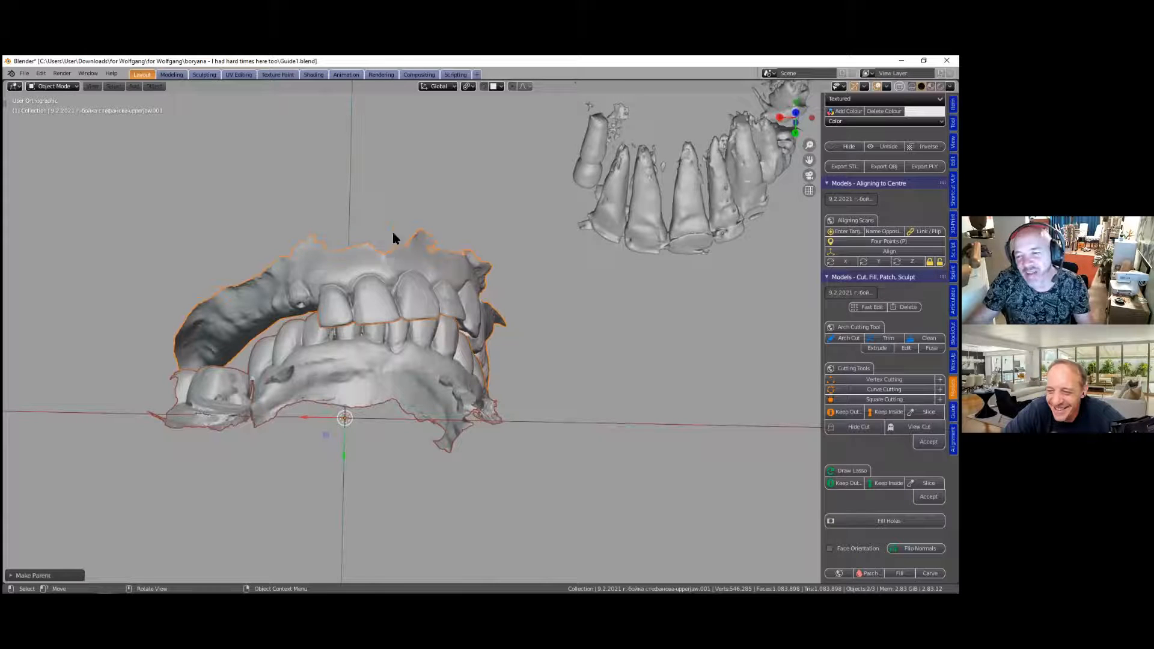
pyautogui.moveTo(409, 289); pyautogui.dragTo(204, 376, button='middle')
pyautogui.scroll(3, 299, 358)
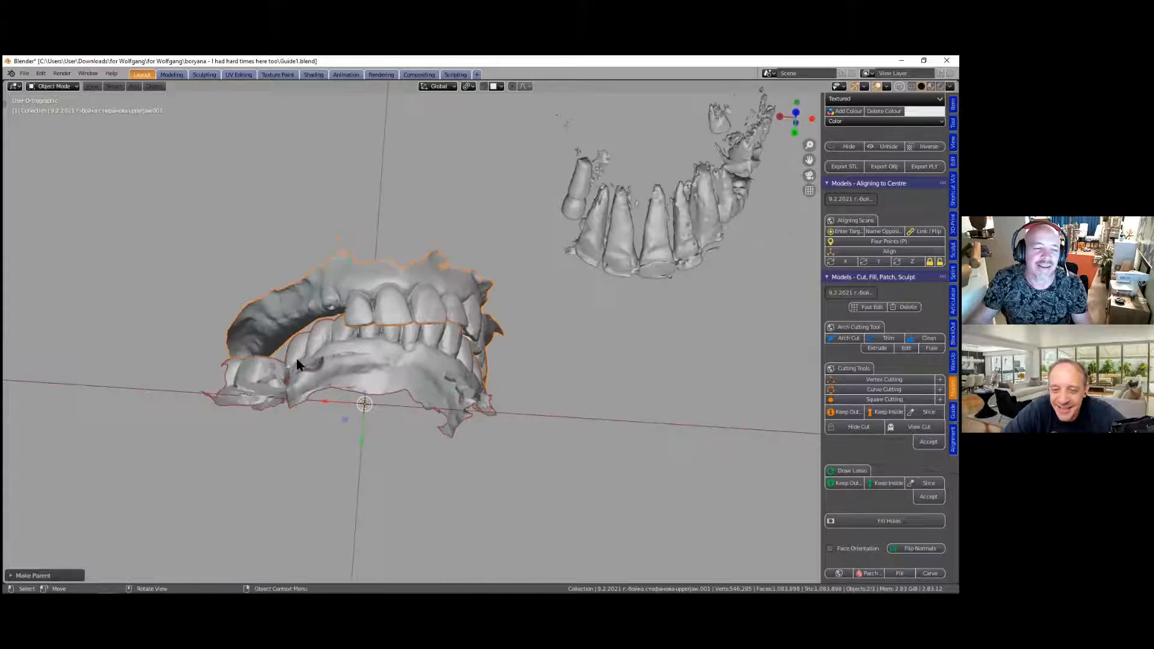
pyautogui.scroll(-2, 458, 330)
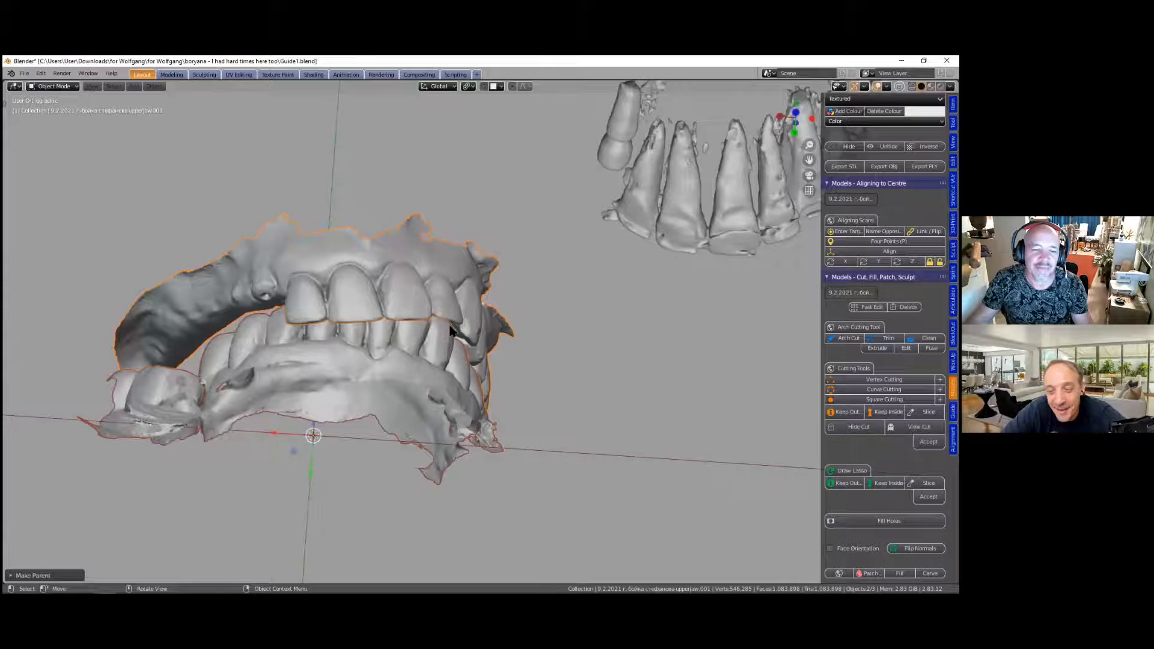
# Step: Select the lower jaw scan on its own and delete it
pyautogui.click(451, 327)
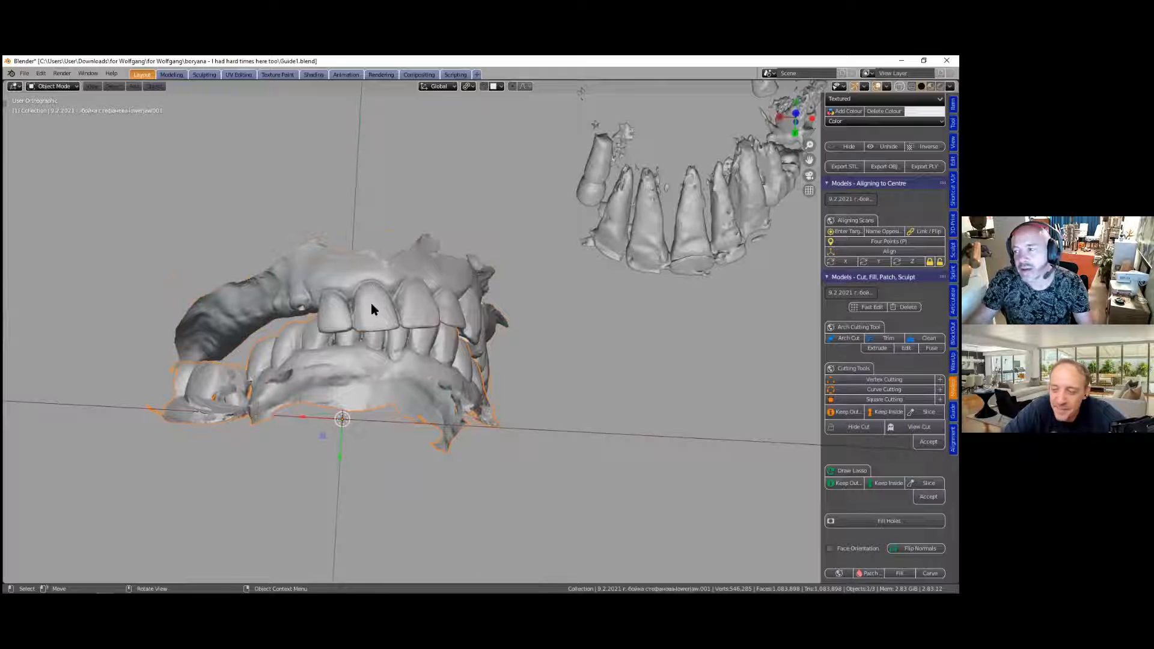
pyautogui.rightClick(370, 360)
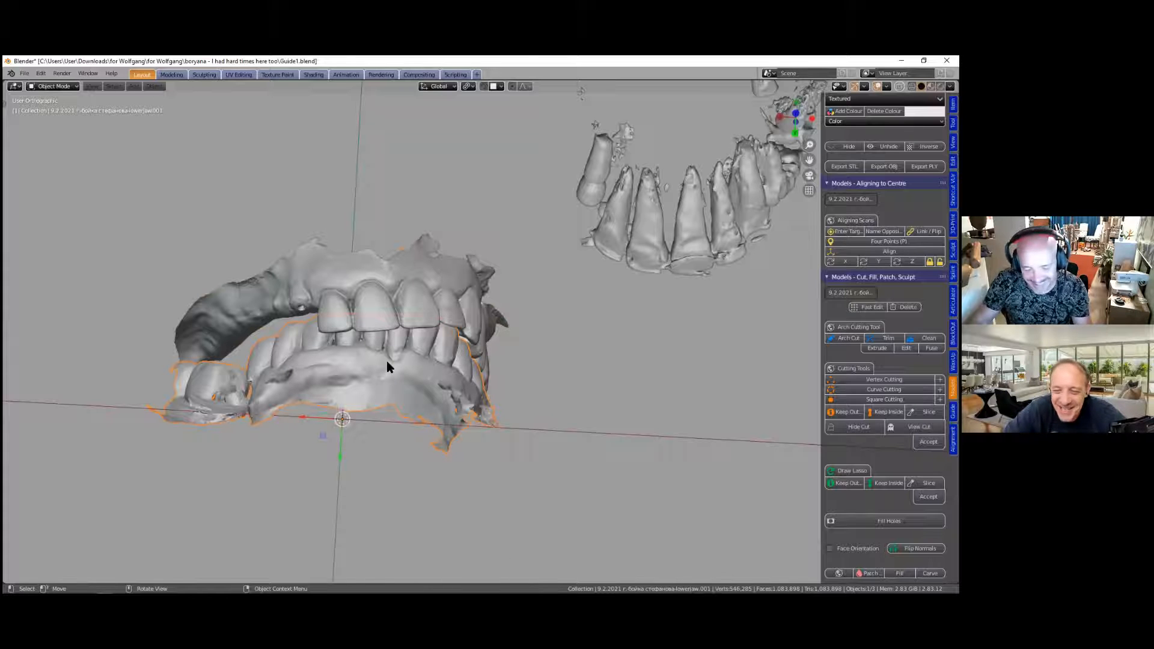
pyautogui.press('Delete')
# Step: Select the upper jaw scan and move it freely beside the Segment 2 teeth
pyautogui.click(417, 303)
pyautogui.moveTo(417, 303); pyautogui.dragTo(390, 316, button='middle')
pyautogui.press('g')
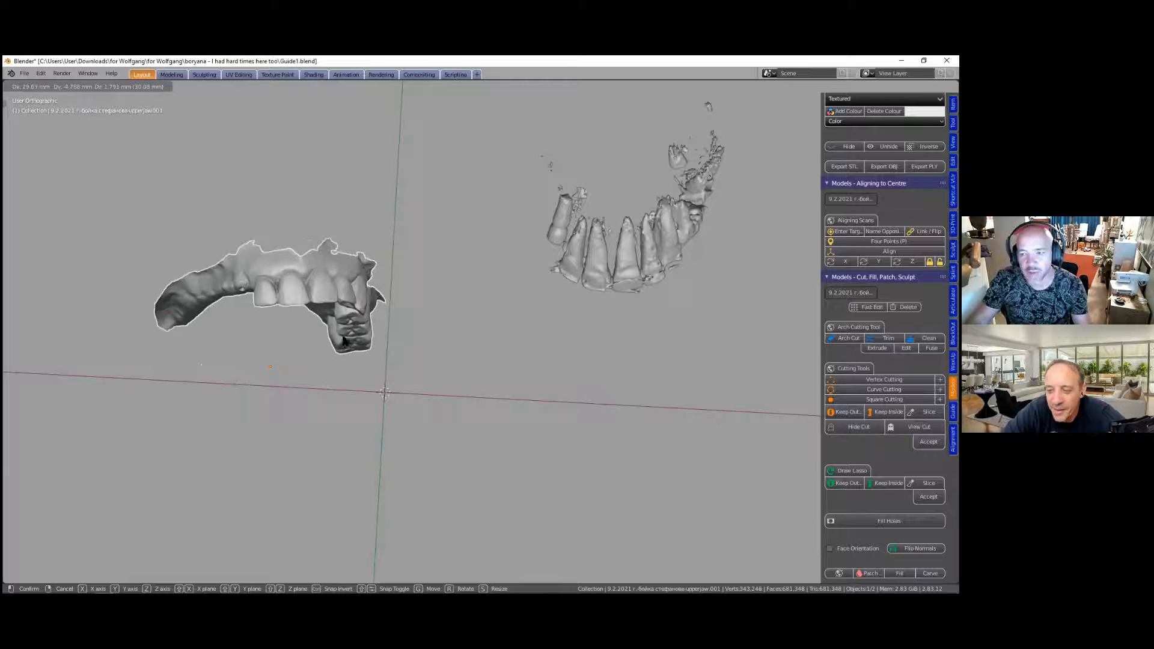
pyautogui.click(350, 329)
pyautogui.moveTo(283, 316); pyautogui.dragTo(489, 311, button='middle')
pyautogui.press('g')
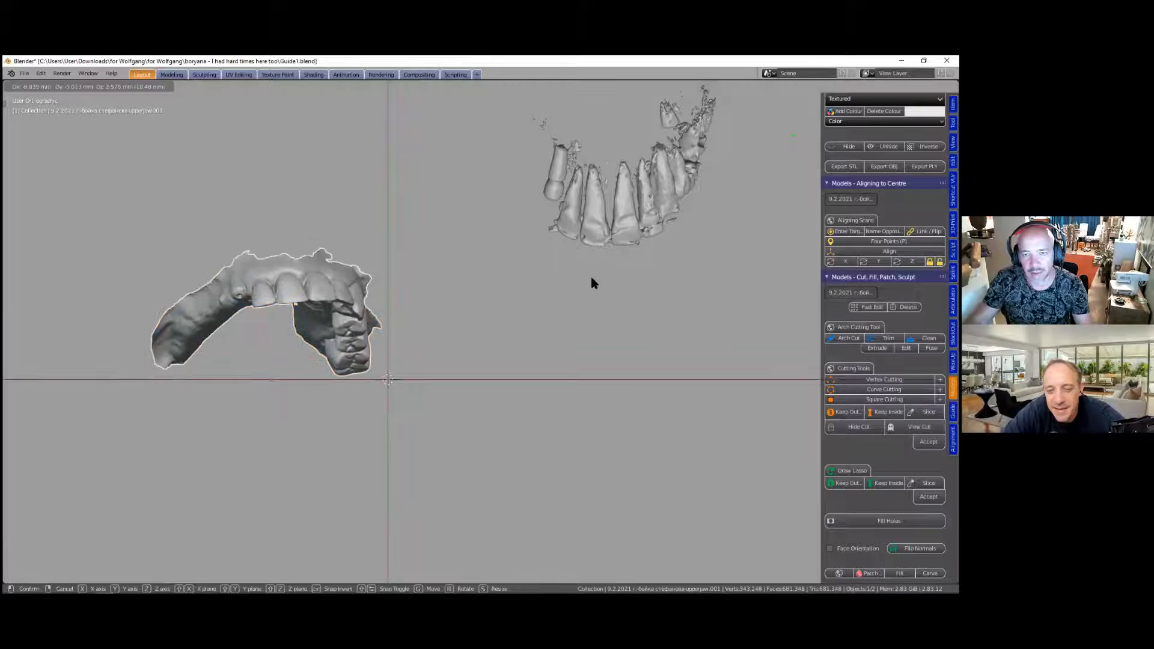
pyautogui.press('Return')
# Step: Rotate and reposition the upper jaw scan so it faces the same way as the Segment 2 teeth, just below them
pyautogui.moveTo(619, 384); pyautogui.dragTo(651, 406, button='middle')
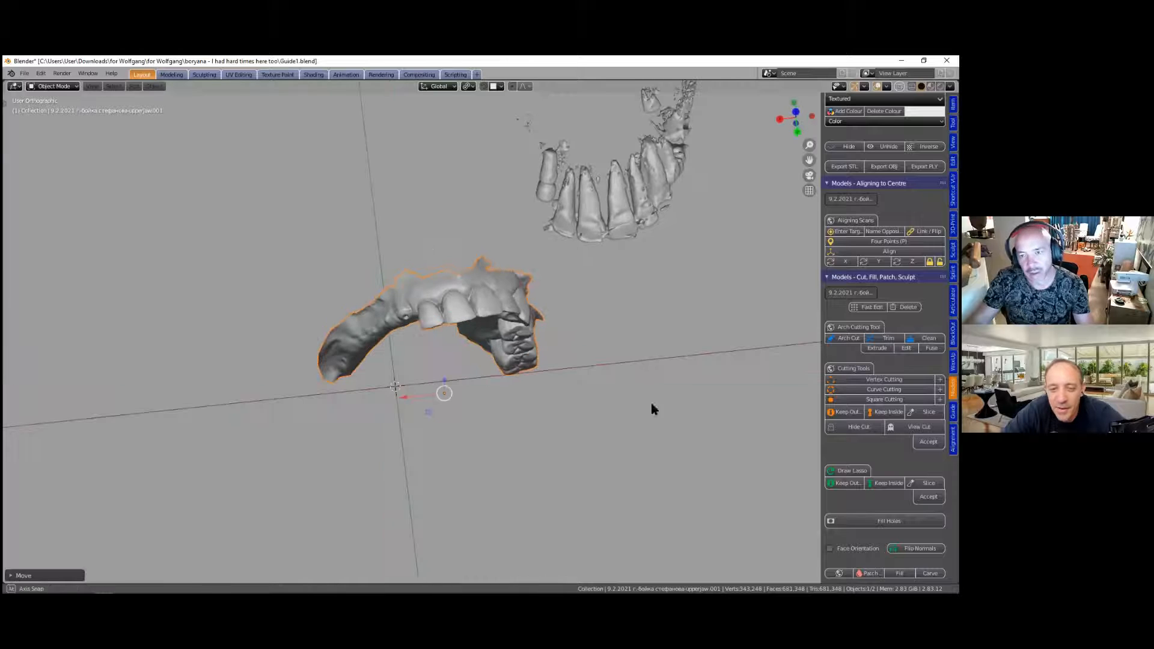
pyautogui.moveTo(641, 350); pyautogui.dragTo(724, 288, button='middle')
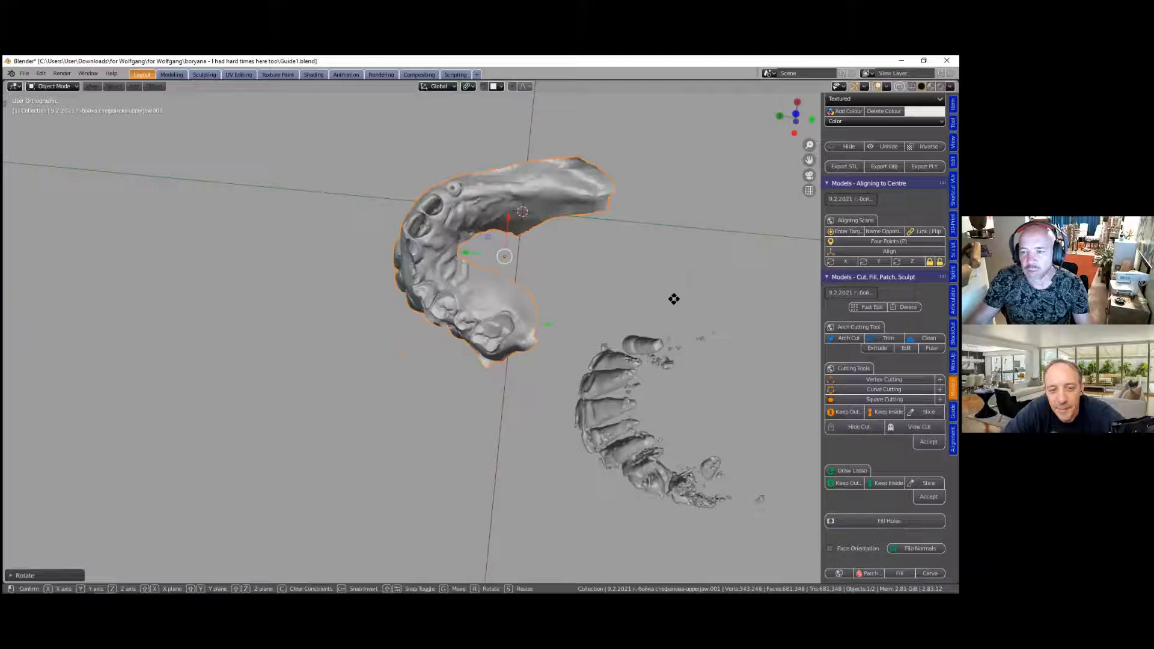
pyautogui.moveTo(534, 258); pyautogui.dragTo(711, 294)
pyautogui.moveTo(520, 336); pyautogui.dragTo(473, 294, button='middle')
pyautogui.scroll(5, 473, 294)
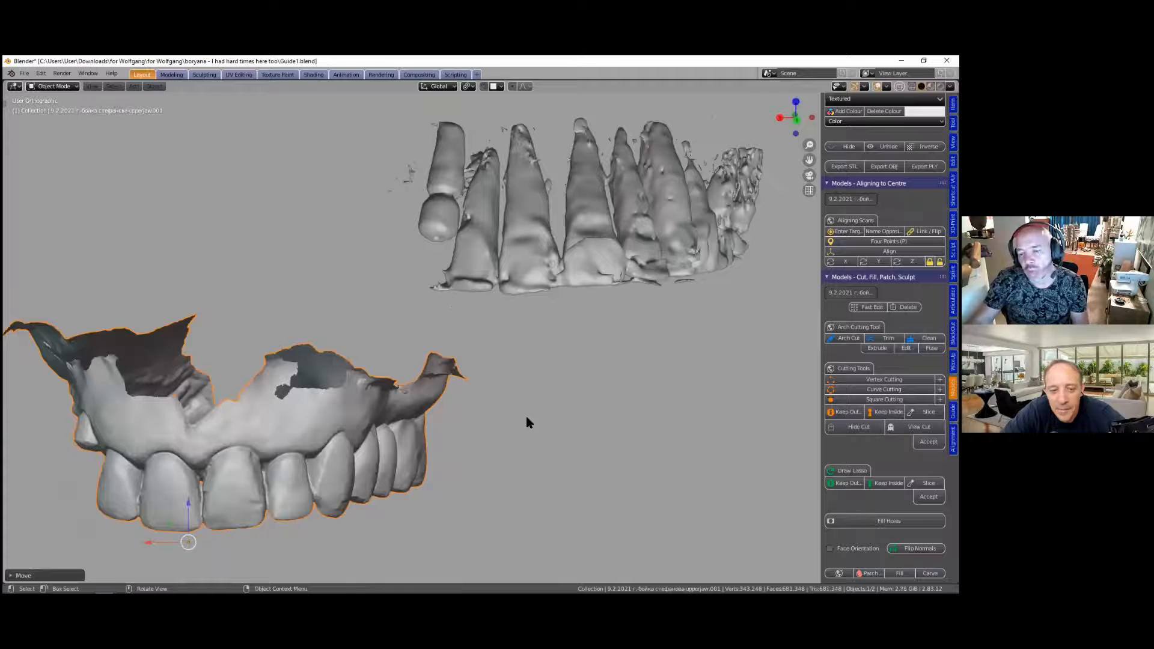
# Step: Select the Segment 2 teeth and open their mesh in Edit Mode
pyautogui.moveTo(546, 381); pyautogui.dragTo(525, 355, button='middle')
pyautogui.scroll(4, 572, 362)
pyautogui.moveTo(482, 322); pyautogui.dragTo(571, 446, button='middle')
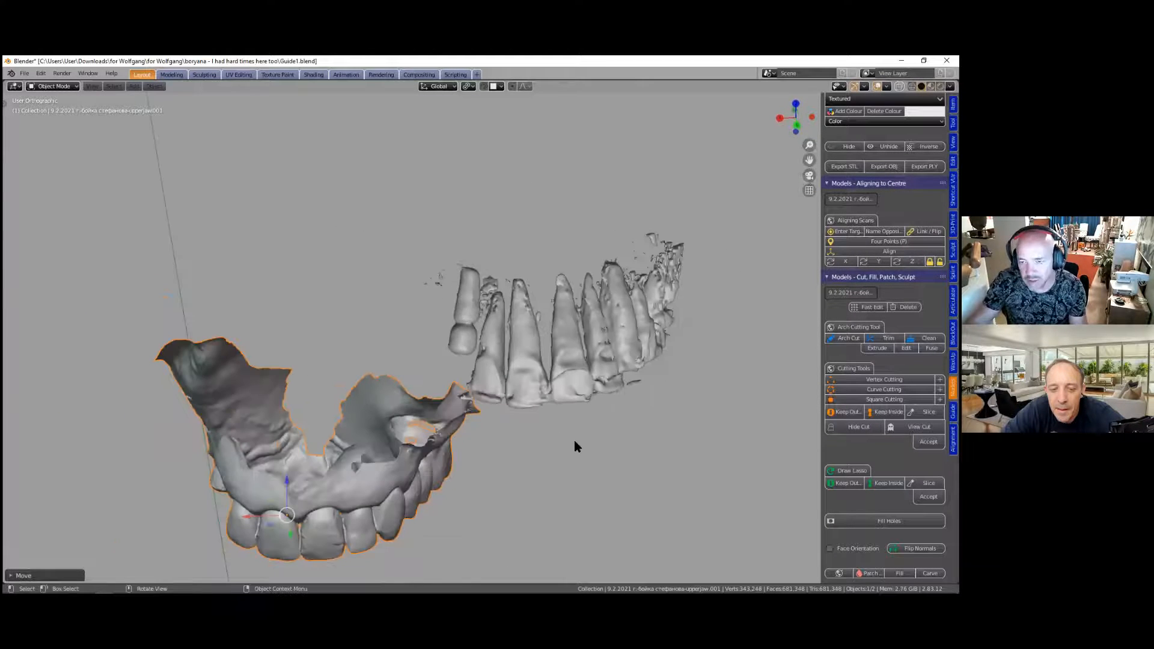
pyautogui.scroll(2, 574, 445)
pyautogui.click(571, 432)
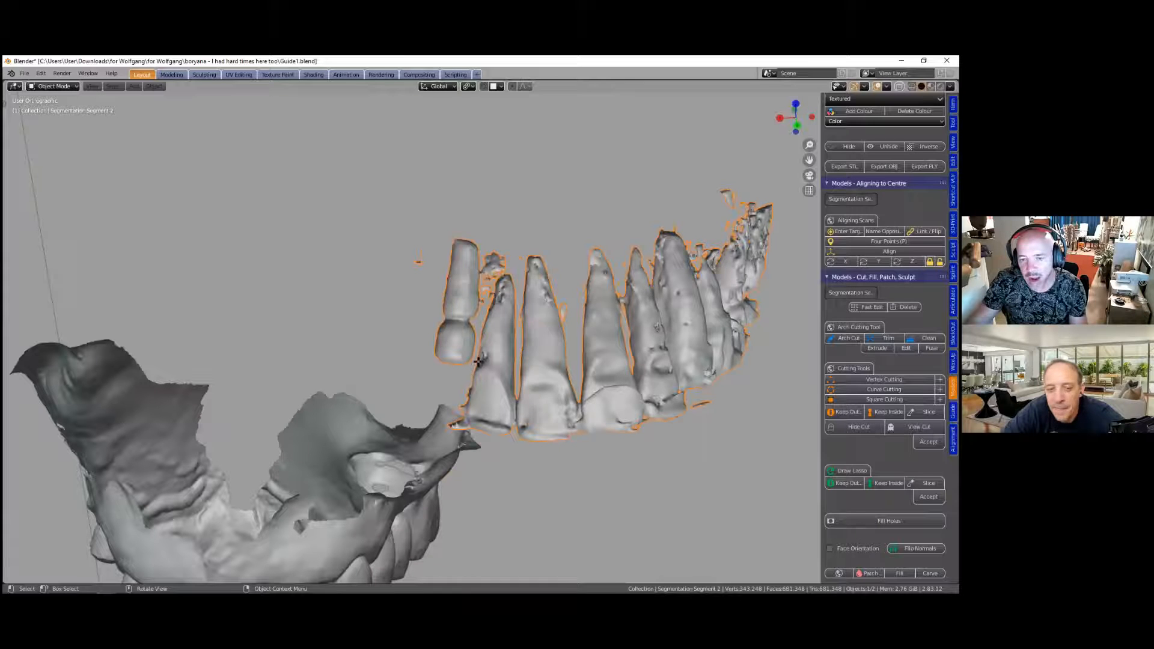
pyautogui.press('Tab')
pyautogui.moveTo(438, 343); pyautogui.dragTo(436, 334, button='middle')
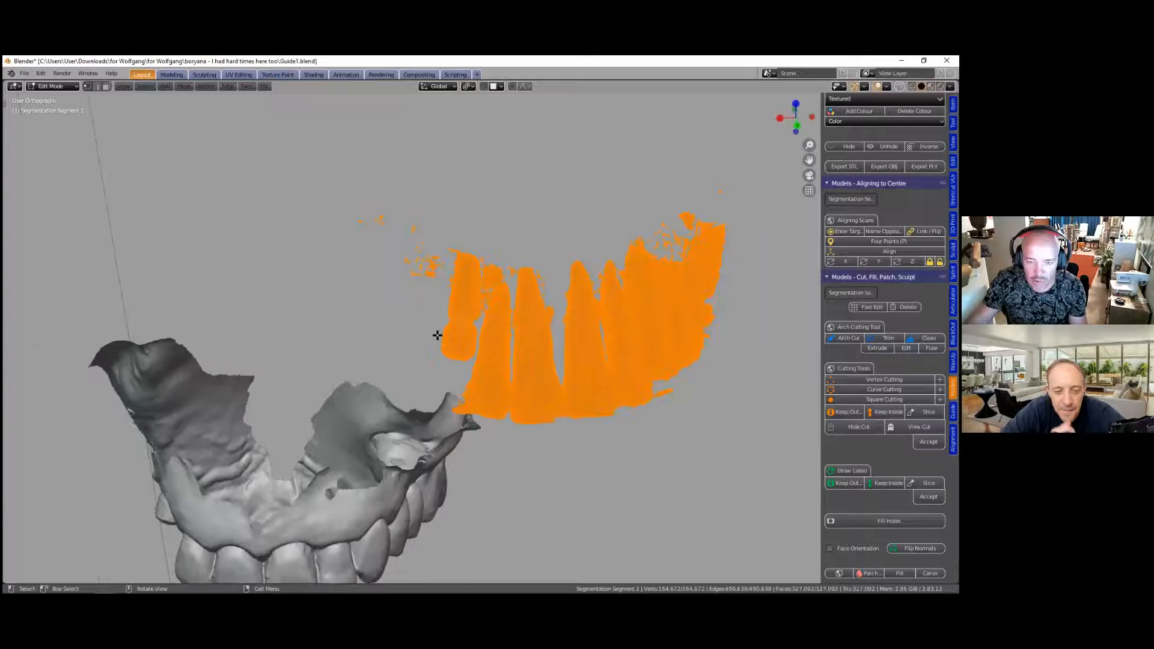
pyautogui.scroll(2, 437, 334)
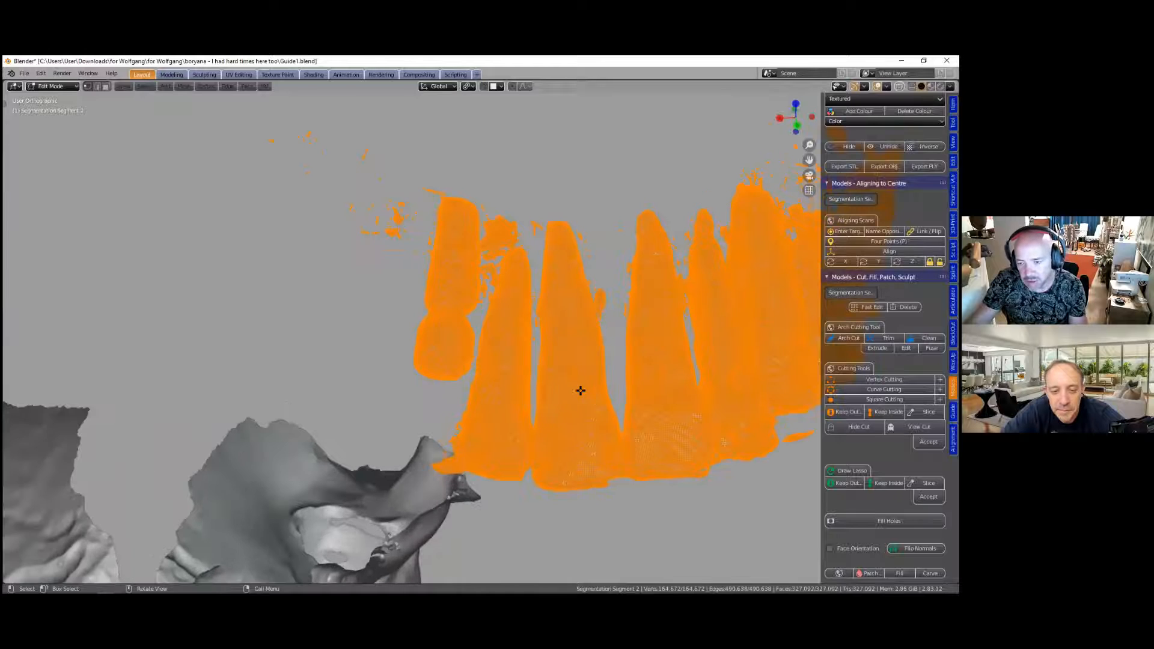
# Step: Pick a vertex on each Segment 2 tooth to keep and run Clean to remove the loose fragments, returning to Object Mode
pyautogui.click(613, 388)
pyautogui.scroll(-2, 691, 402)
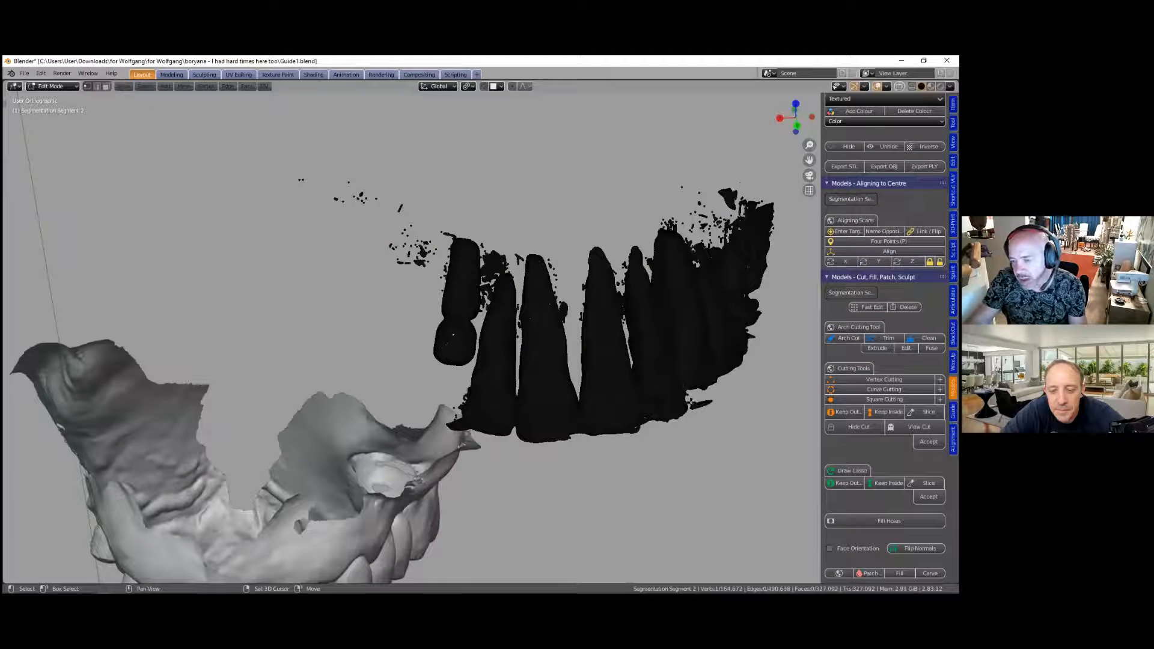
pyautogui.moveTo(699, 397); pyautogui.dragTo(745, 403, button='middle')
pyautogui.moveTo(533, 410); pyautogui.dragTo(618, 421, button='middle')
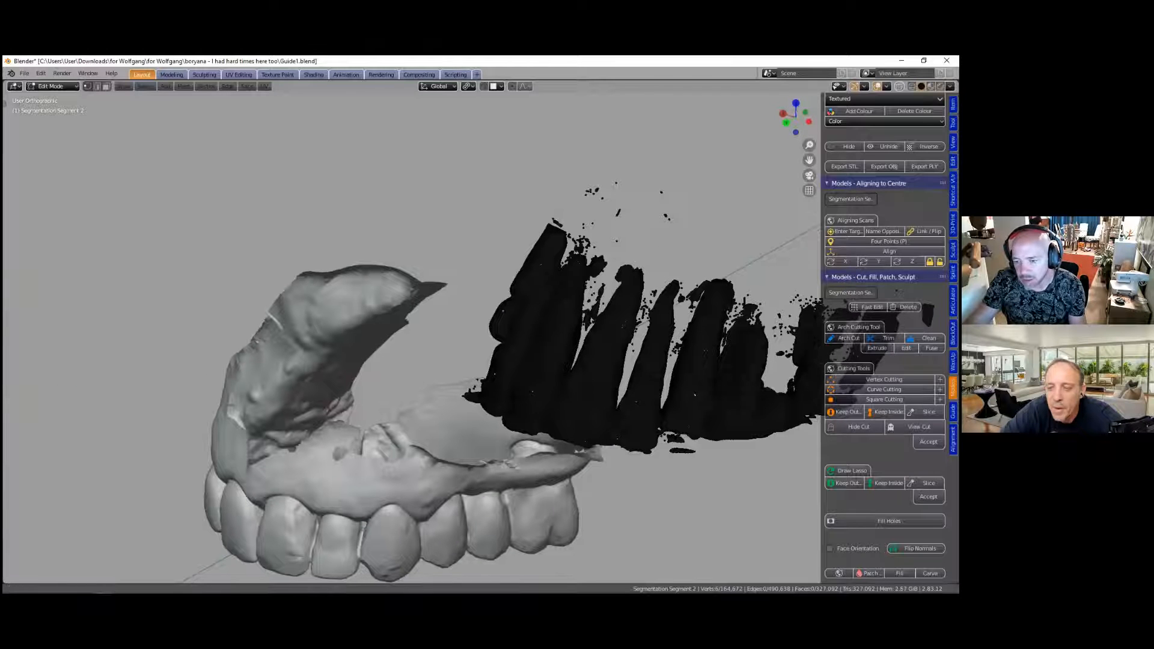
pyautogui.keyDown('shift'); pyautogui.moveTo(776, 445); pyautogui.dragTo(775, 417, button='middle'); pyautogui.keyUp('shift')
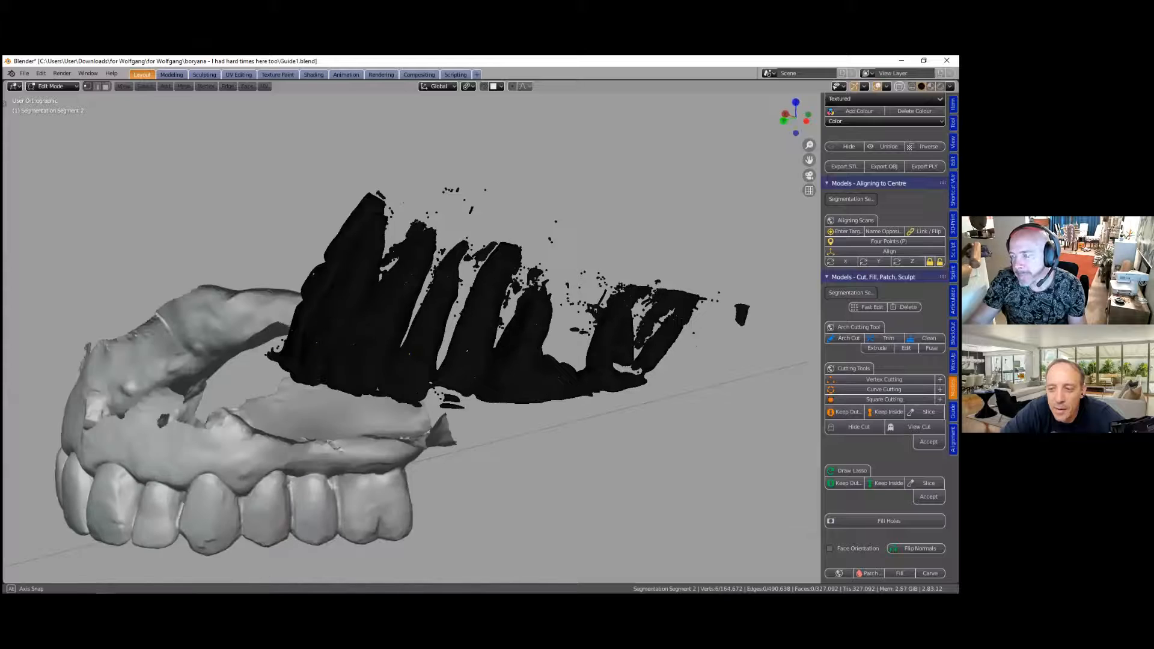
pyautogui.scroll(2, 412, 337)
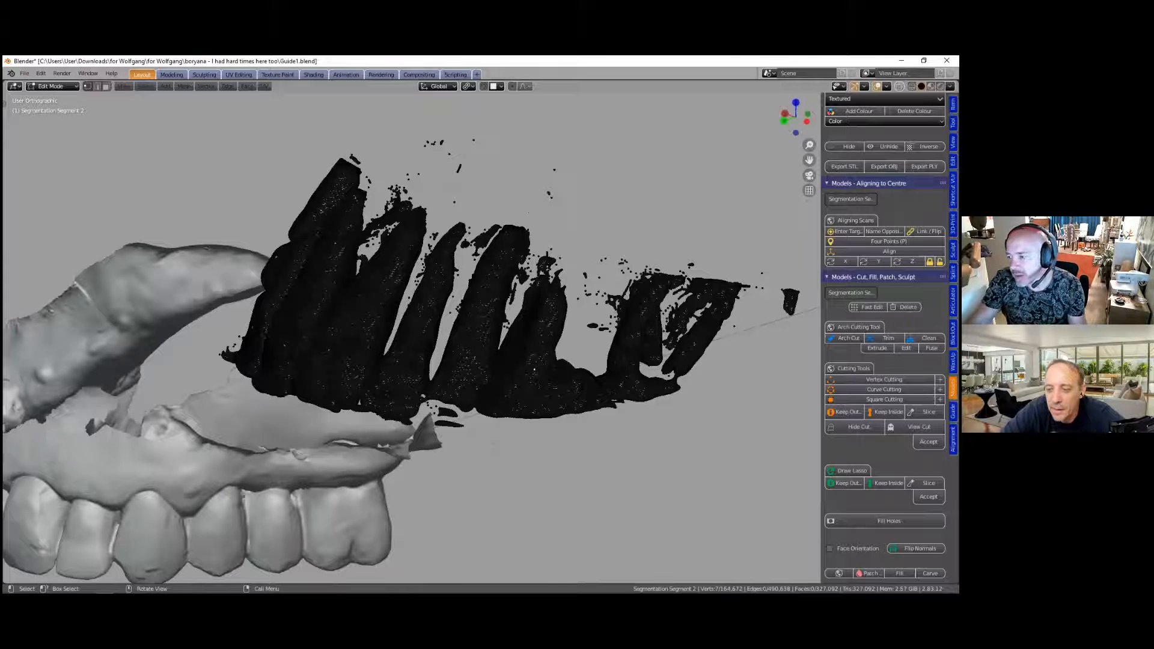
pyautogui.moveTo(535, 368); pyautogui.dragTo(525, 355, button='middle')
pyautogui.keyDown('shift'); pyautogui.click(286, 345); pyautogui.keyUp('shift')
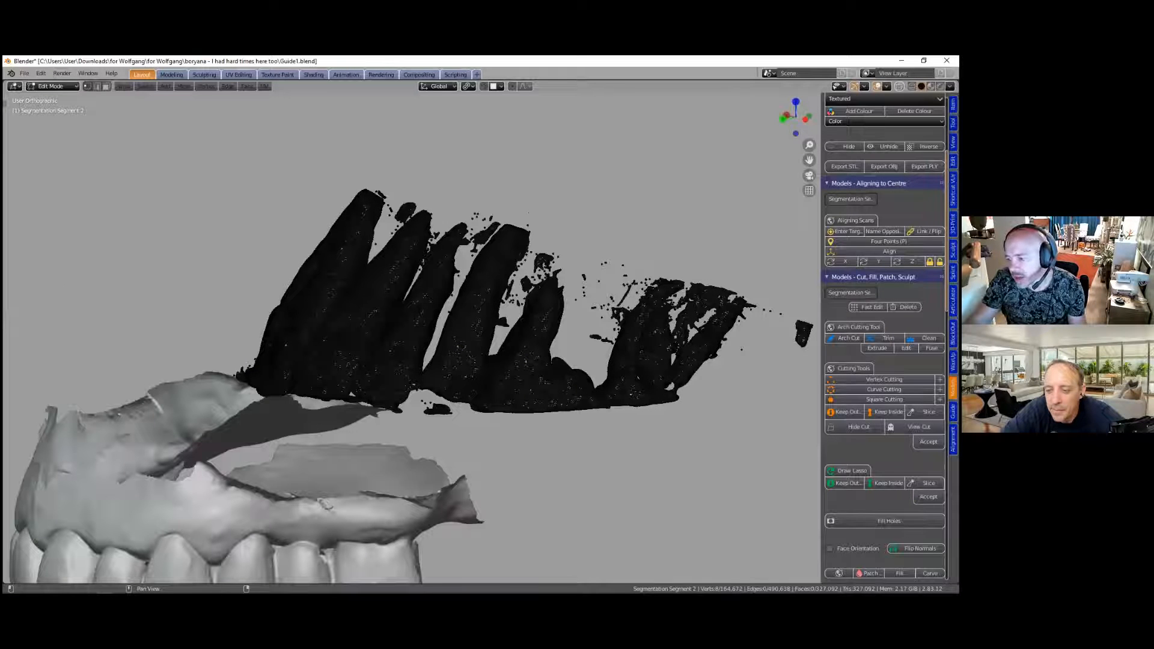
pyautogui.scroll(5, 883, 337)
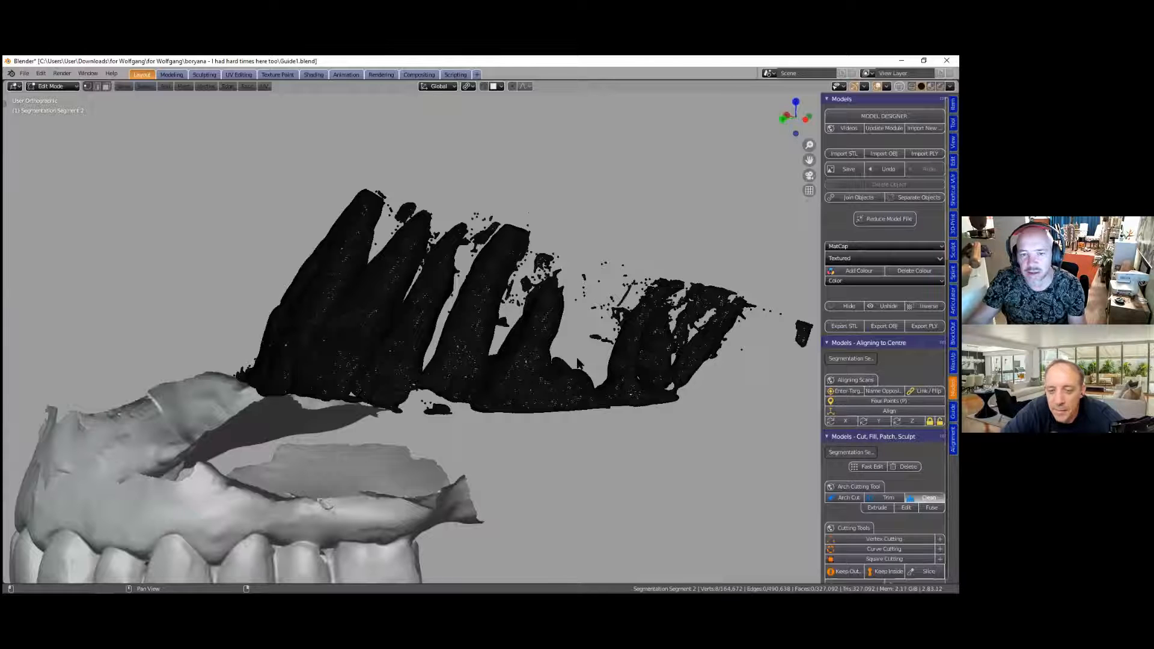
pyautogui.press('Tab')
pyautogui.scroll(-3, 554, 369)
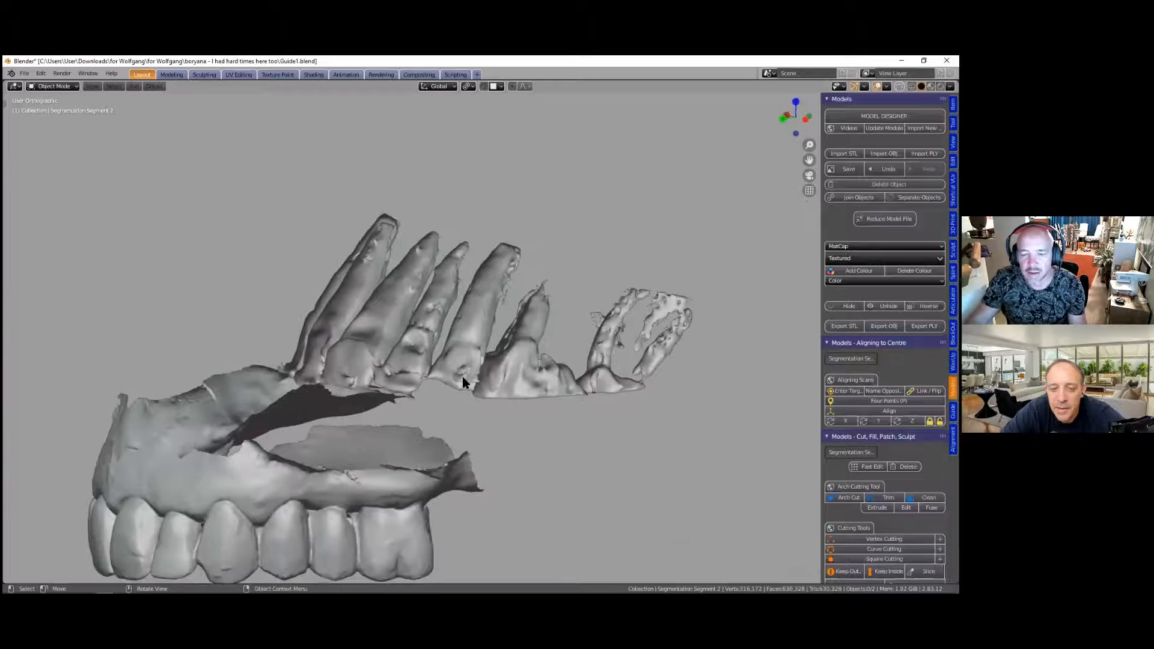
# Step: Examine the cleaned Segment 2 teeth beside the upper jaw scan from the front, roots and biting edges
pyautogui.moveTo(574, 297); pyautogui.dragTo(600, 412, button='middle')
pyautogui.moveTo(576, 279); pyautogui.dragTo(586, 216, button='middle')
pyautogui.scroll(1, 464, 476)
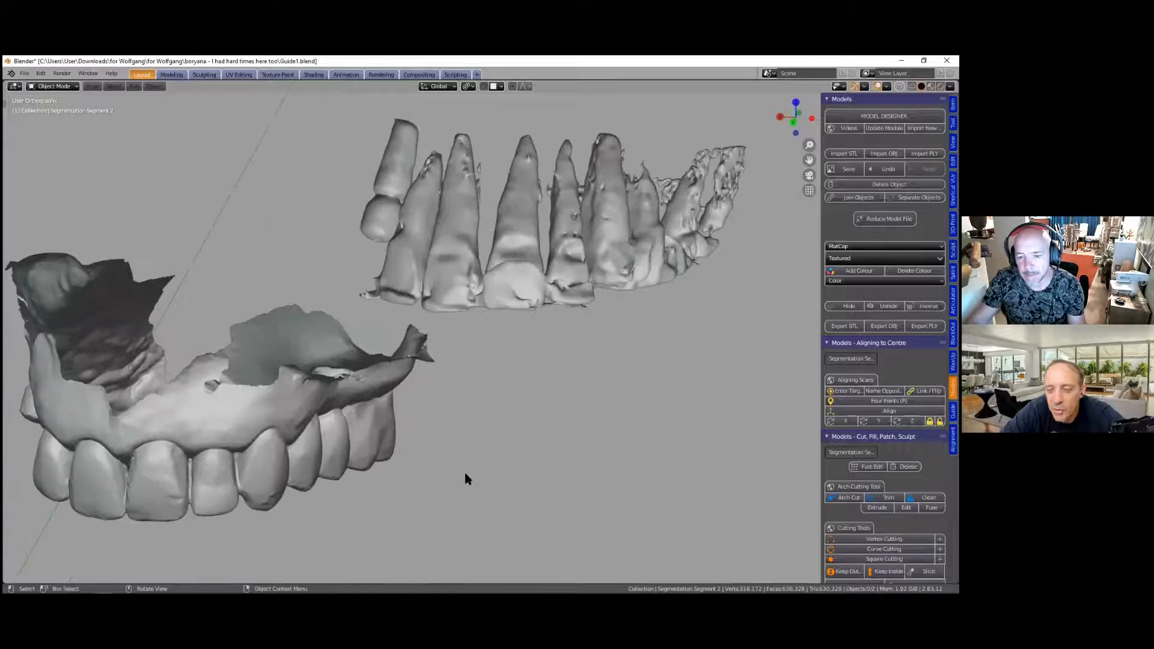
pyautogui.scroll(3, 464, 416)
pyautogui.moveTo(474, 440); pyautogui.dragTo(498, 346, button='middle')
pyautogui.scroll(2, 502, 346)
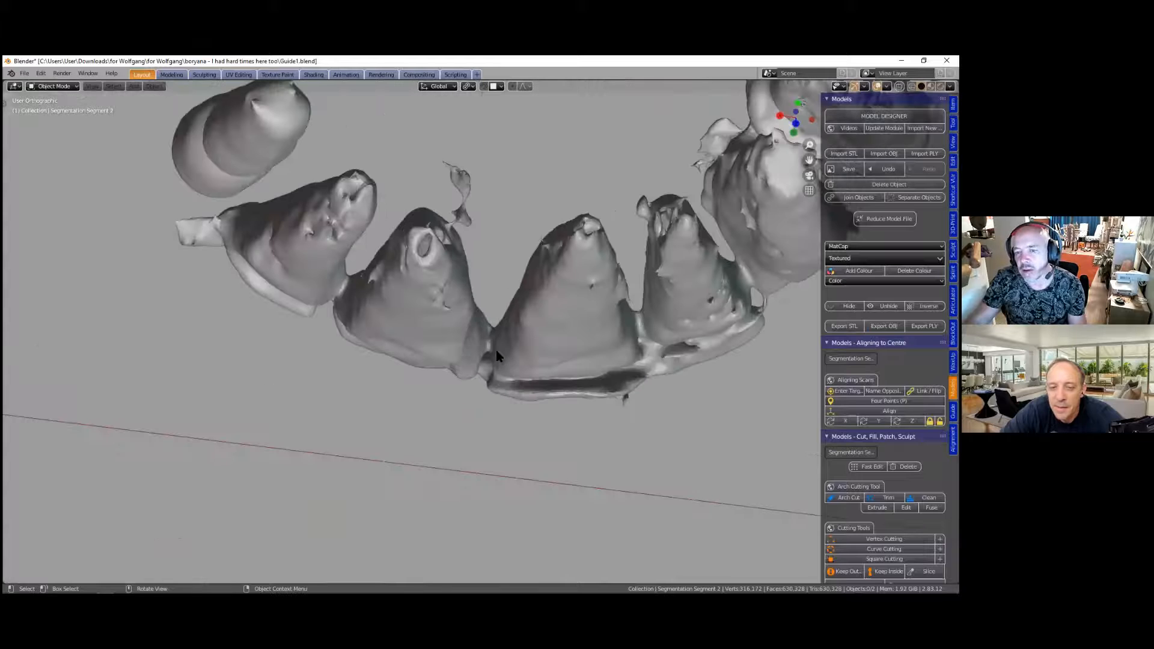
pyautogui.moveTo(488, 307); pyautogui.dragTo(398, 319, button='middle')
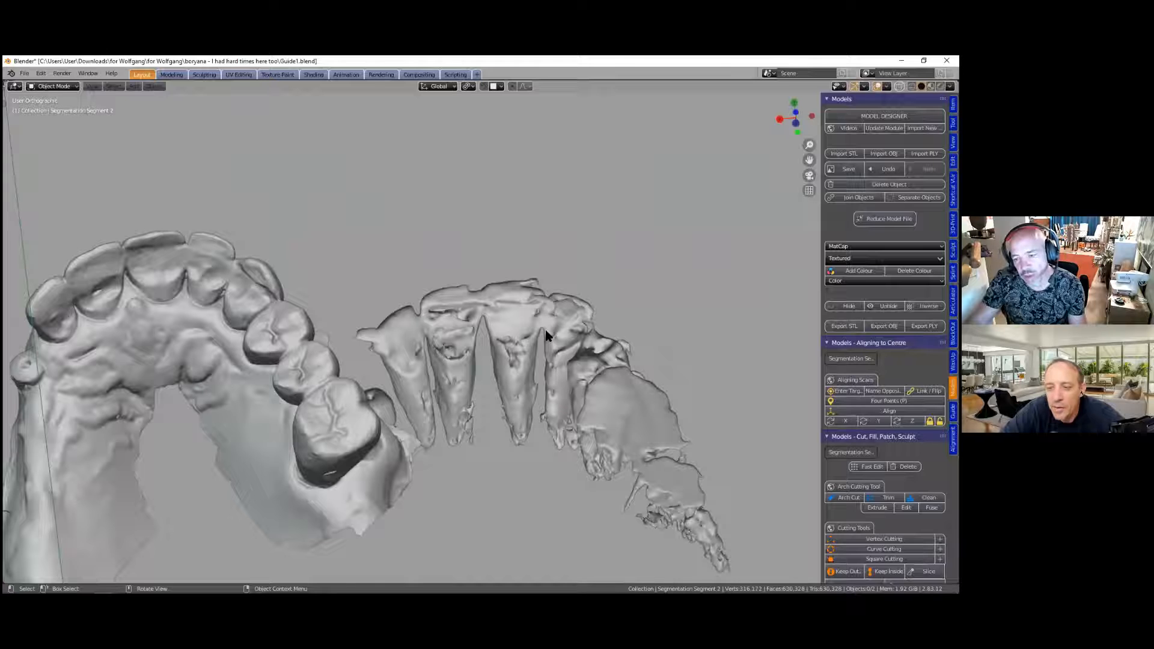
pyautogui.moveTo(410, 357); pyautogui.dragTo(523, 338, button='middle')
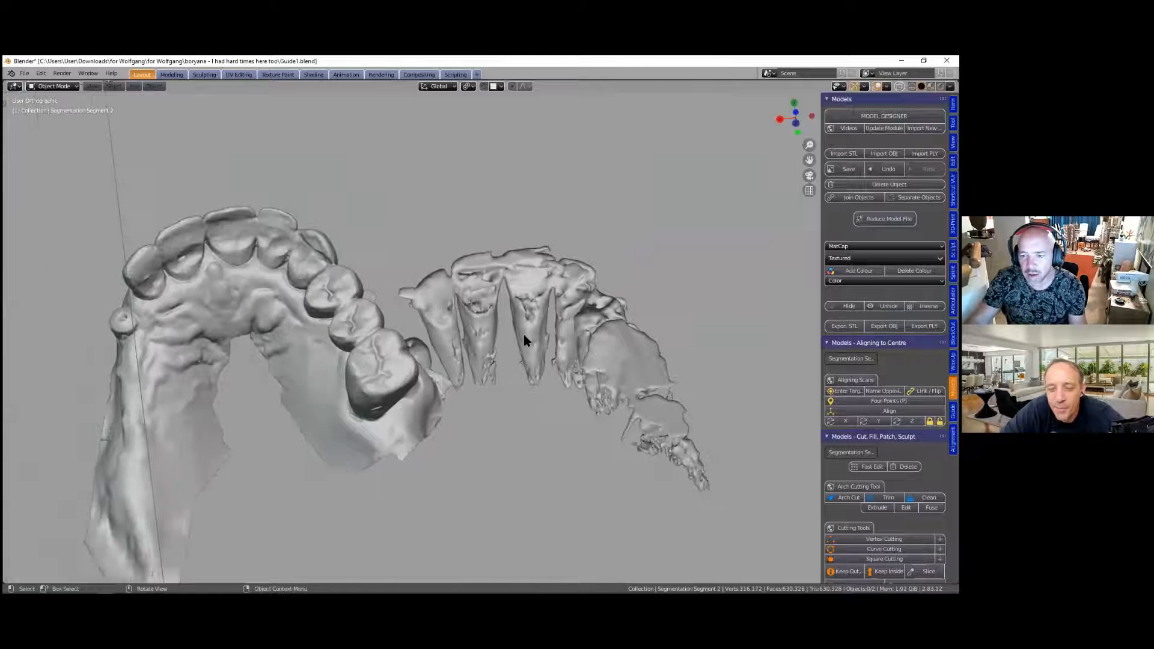
pyautogui.moveTo(497, 391); pyautogui.dragTo(473, 326, button='middle')
pyautogui.scroll(1, 487, 339)
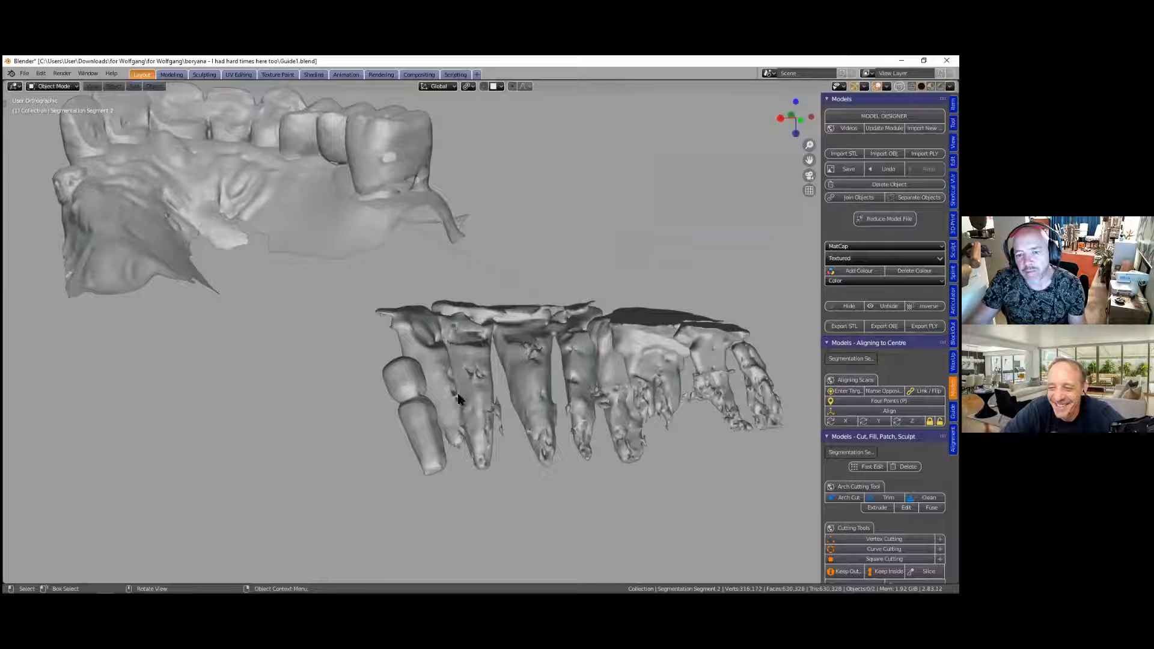
pyautogui.scroll(1, 447, 387)
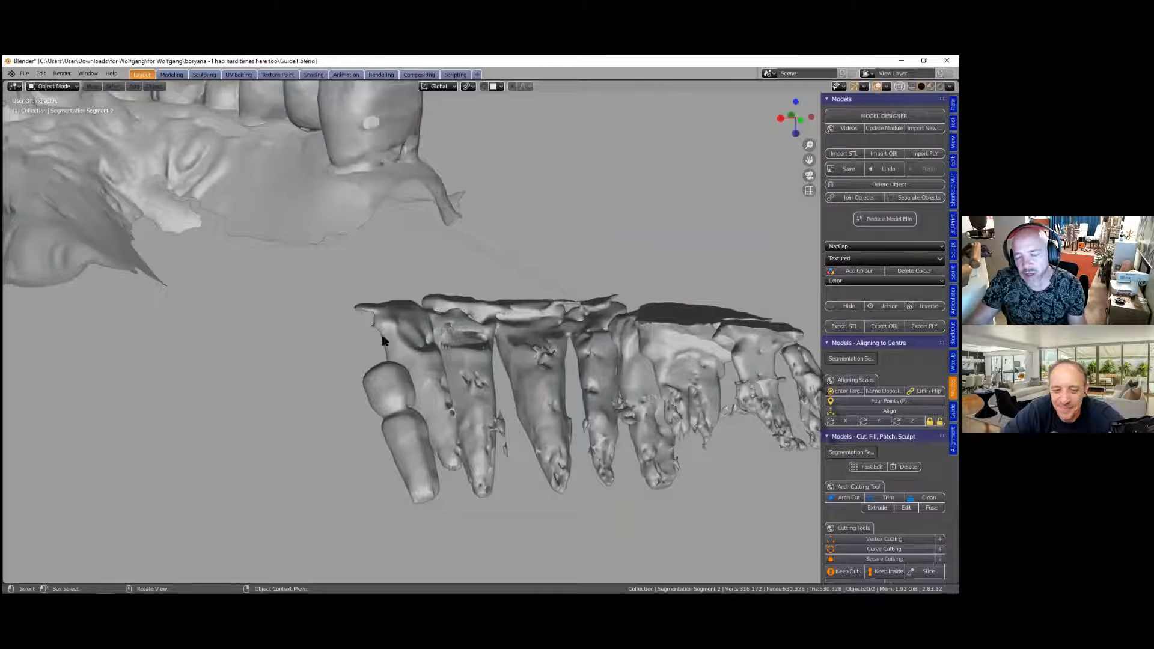
pyautogui.moveTo(452, 366); pyautogui.dragTo(443, 459, button='middle')
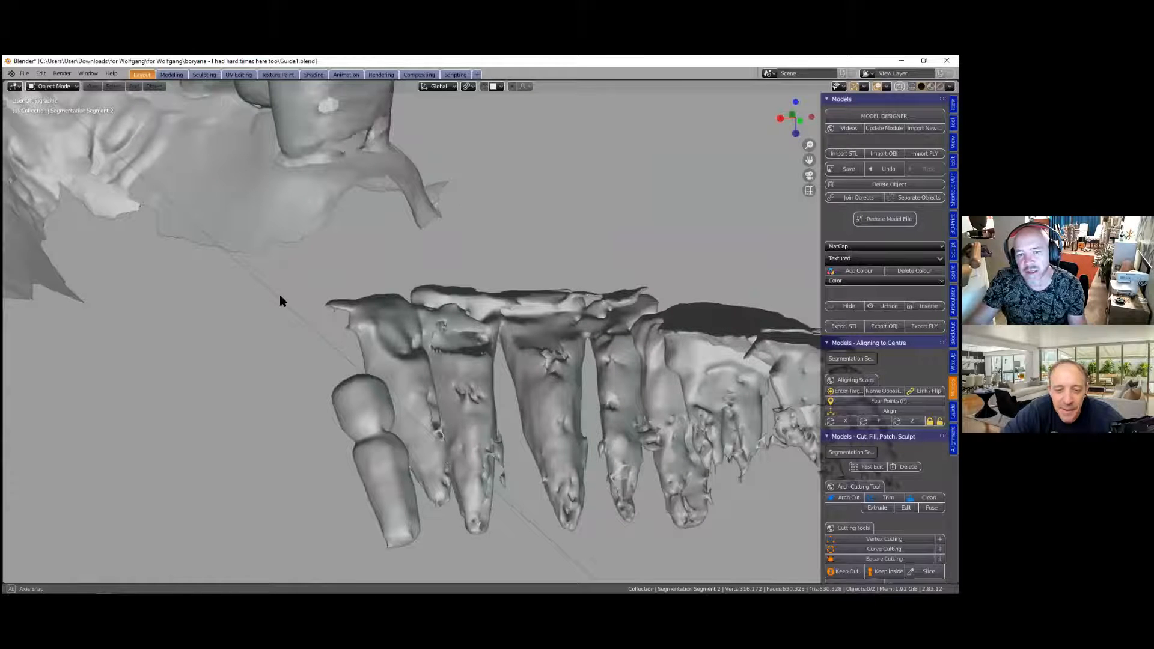
pyautogui.moveTo(288, 414); pyautogui.dragTo(417, 171, button='middle')
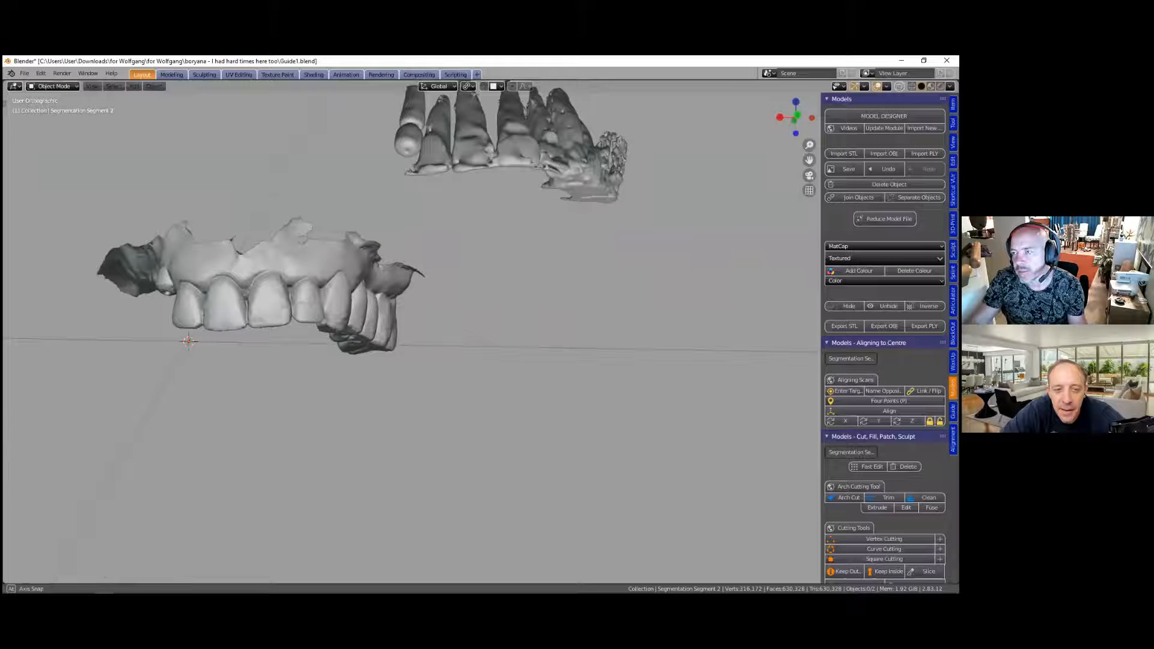
pyautogui.moveTo(149, 150); pyautogui.dragTo(200, 275, button='middle')
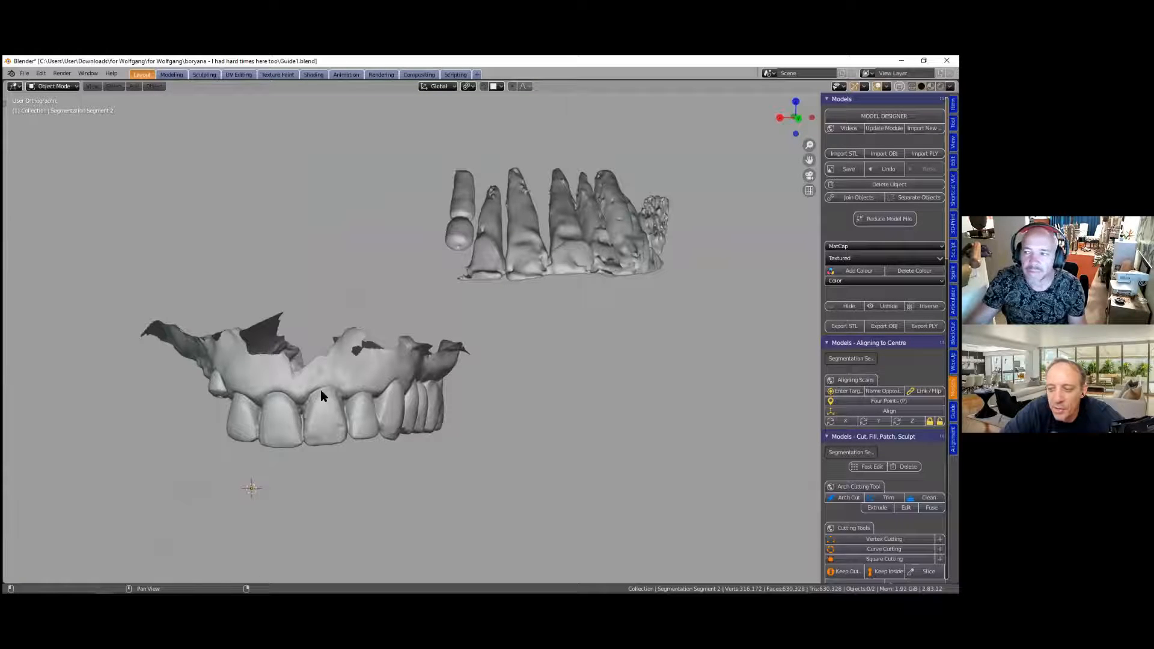
# Step: In the Alignment module's Landmark Method, name the upper jaw scan as moving and the Segment 2 teeth as destination
pyautogui.click(952, 440)
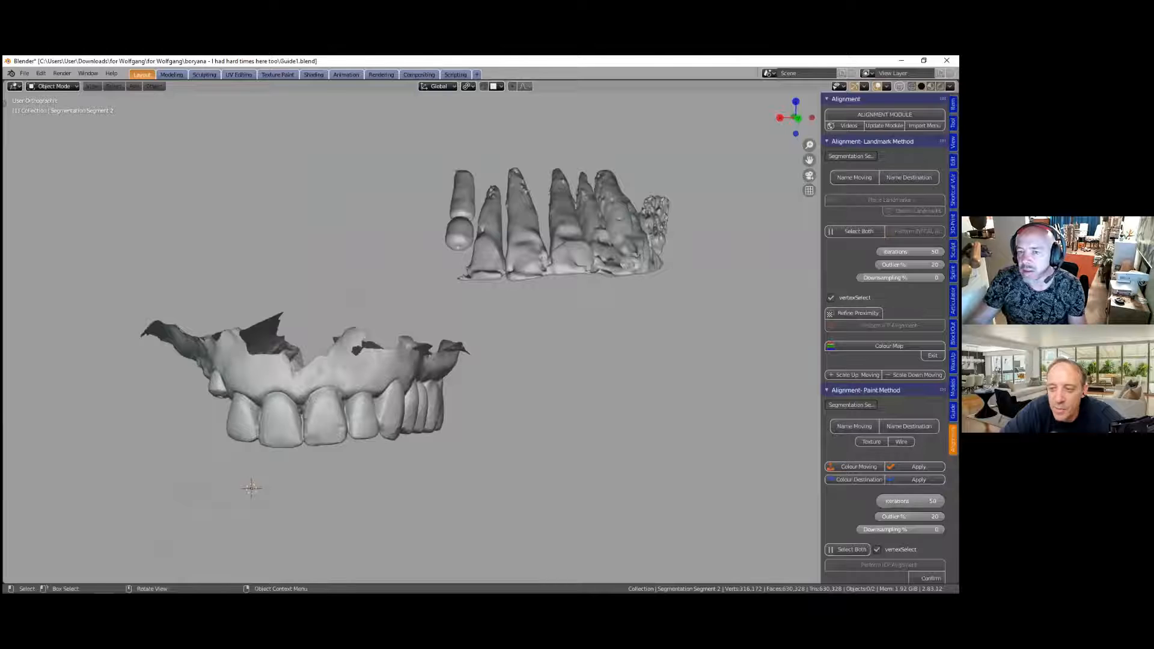
pyautogui.click(387, 361)
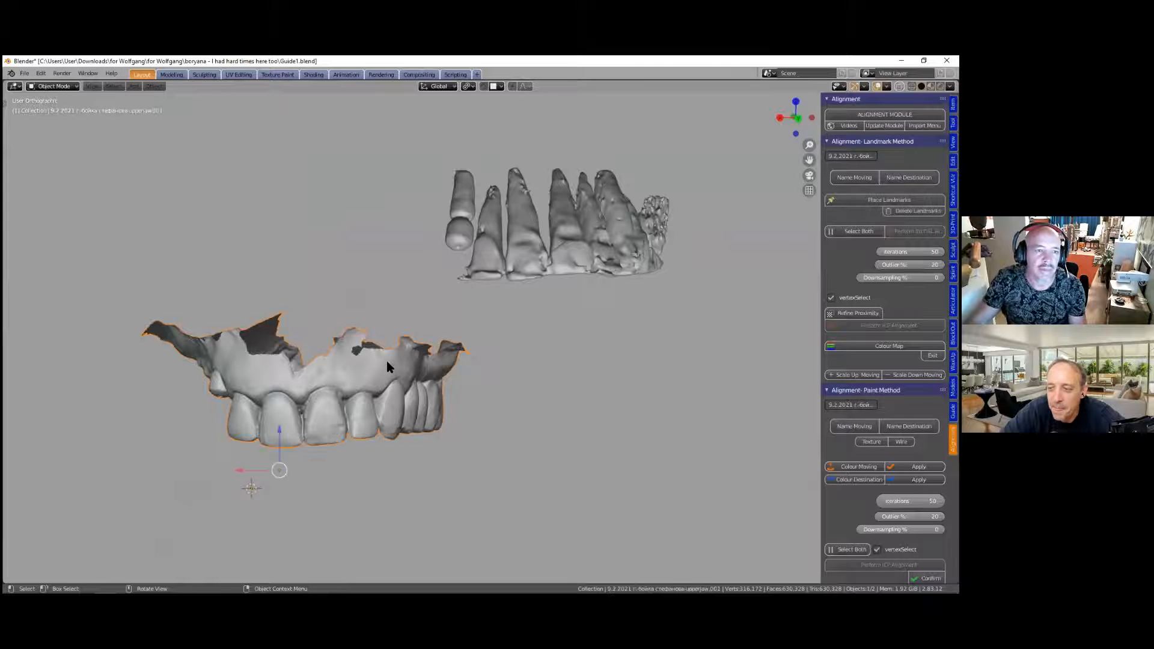
pyautogui.keyDown('shift'); pyautogui.moveTo(370, 359); pyautogui.dragTo(392, 363, button='middle'); pyautogui.keyUp('shift')
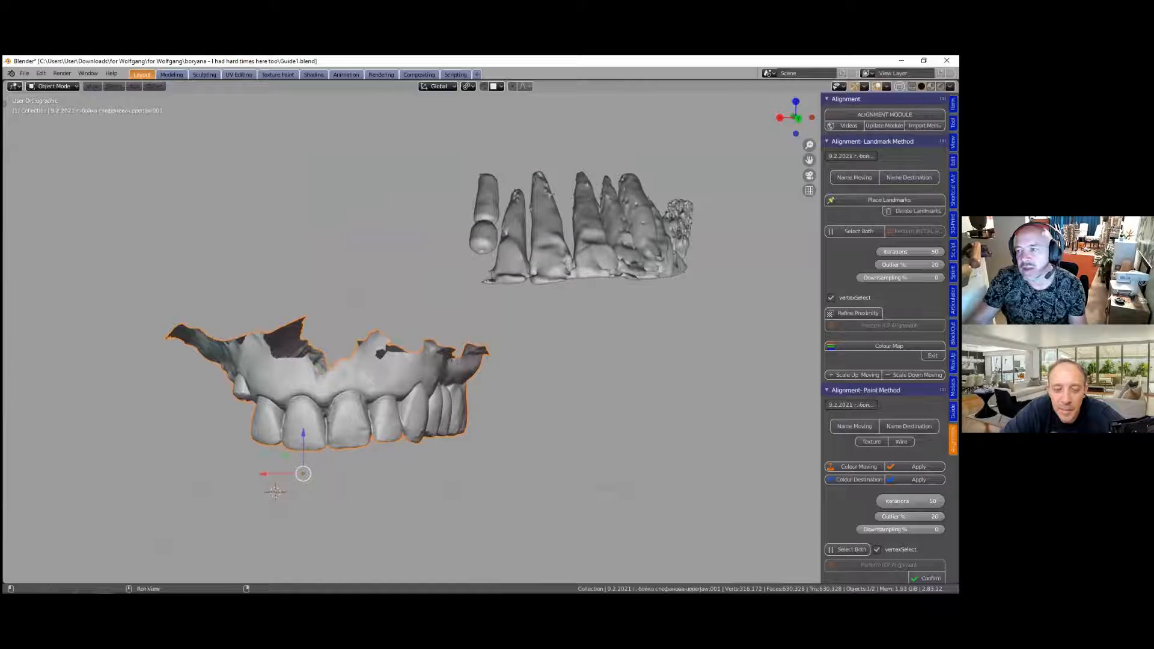
pyautogui.scroll(1, 636, 236)
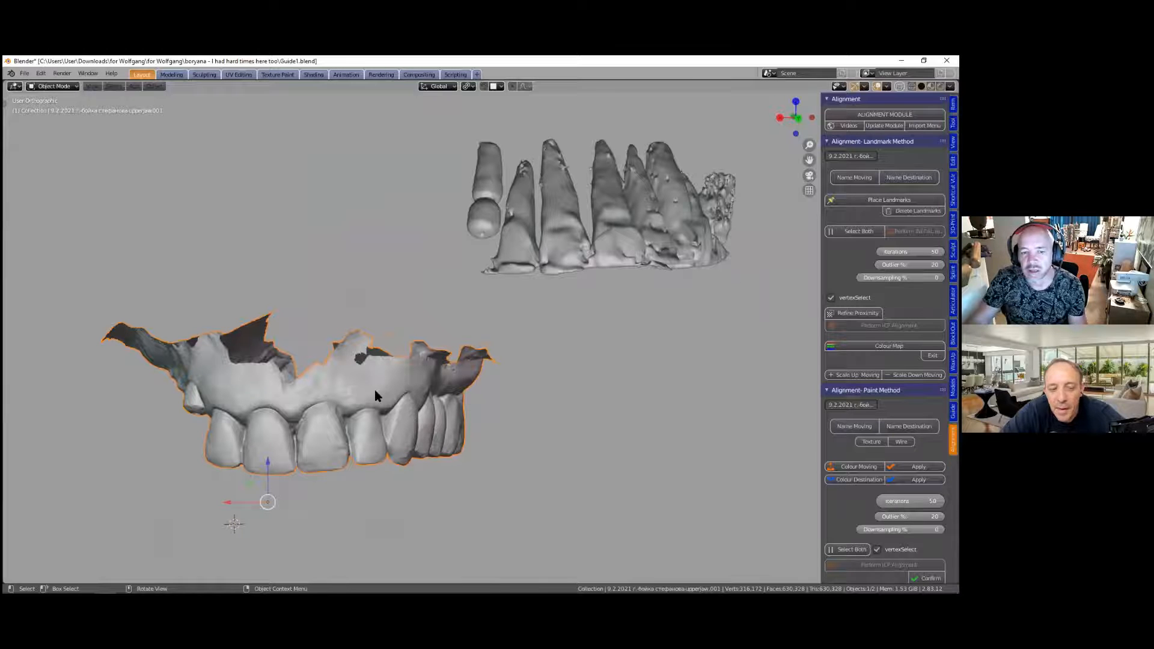
pyautogui.click(854, 177)
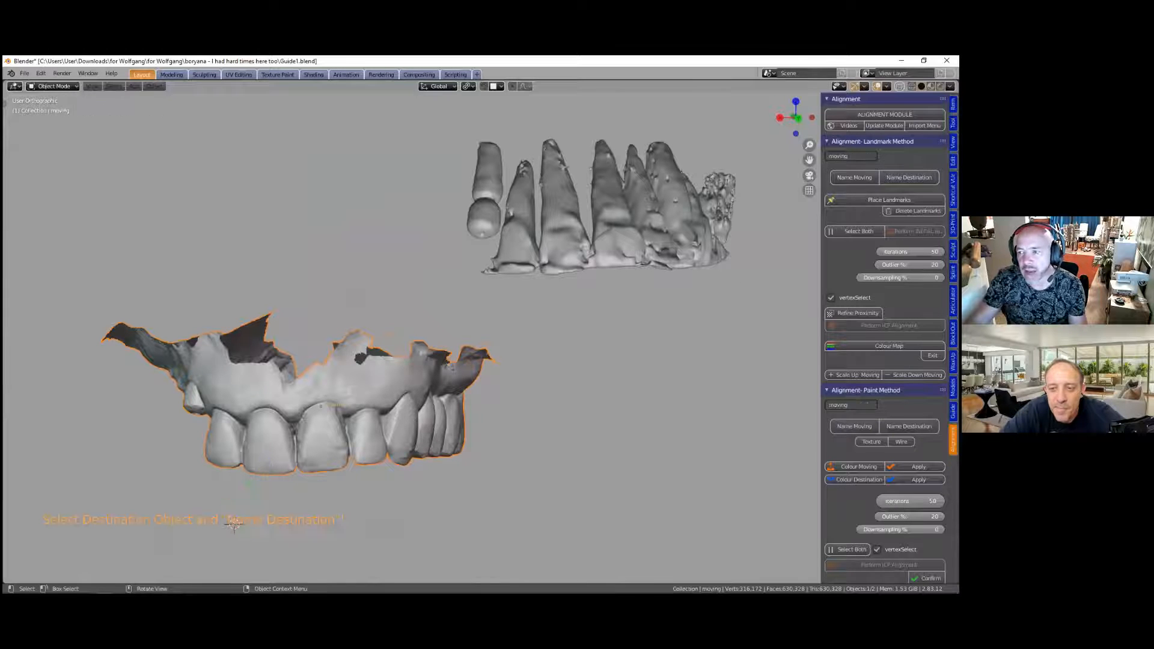
pyautogui.click(908, 177)
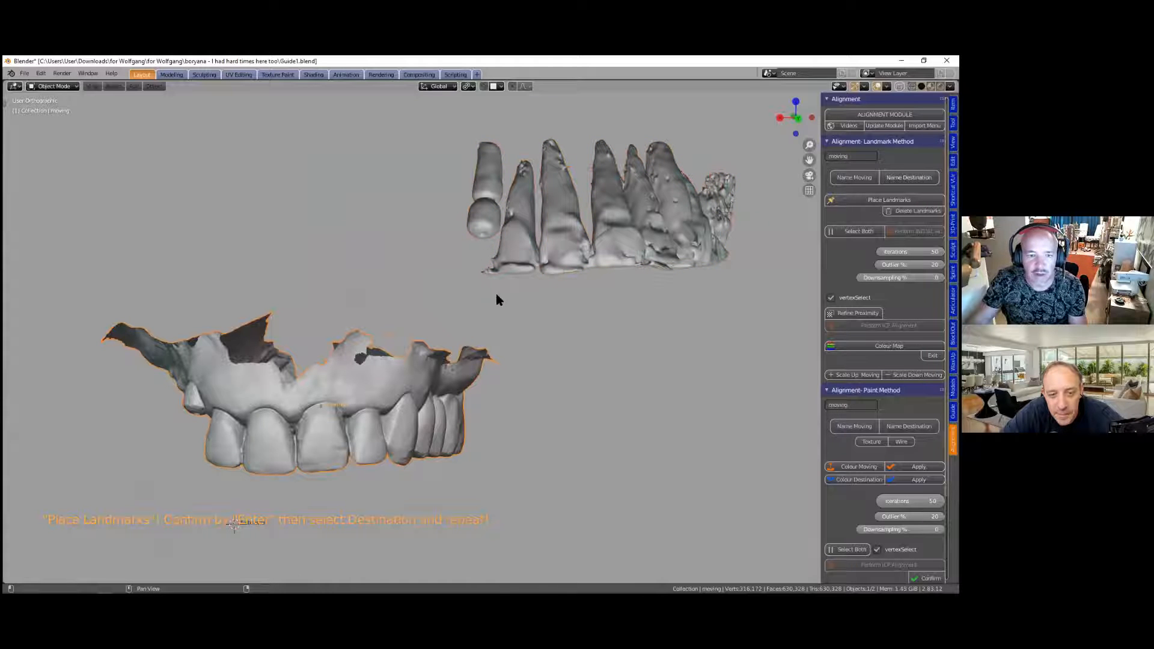
pyautogui.moveTo(543, 331); pyautogui.dragTo(570, 384, button='middle')
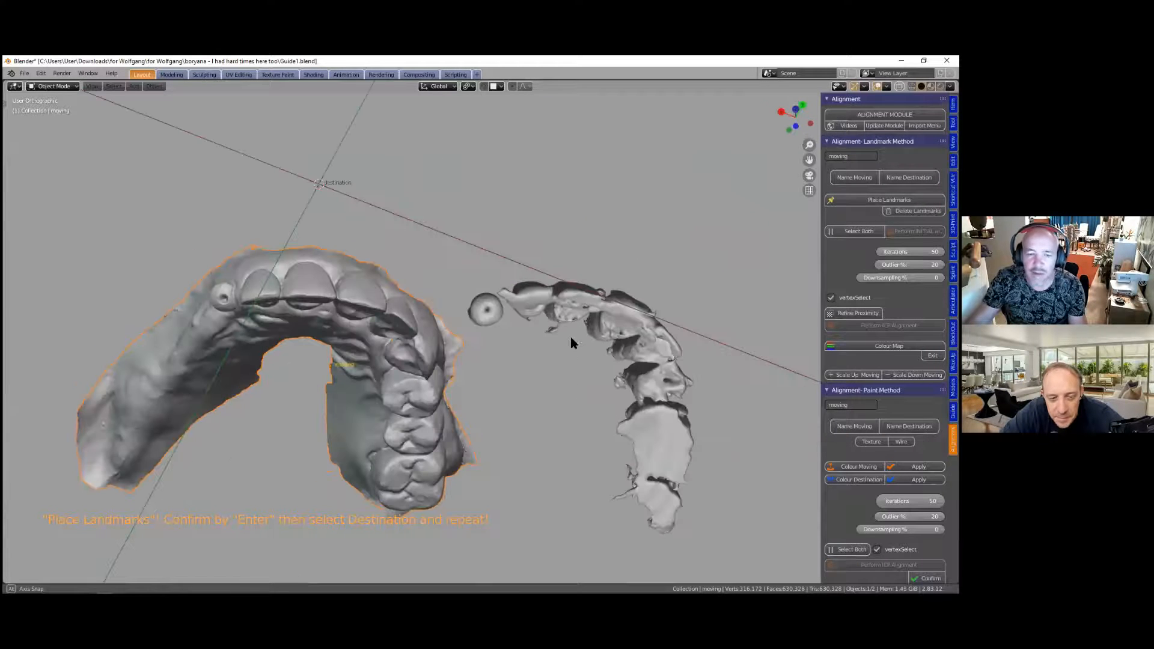
pyautogui.moveTo(596, 311); pyautogui.dragTo(611, 325, button='middle')
pyautogui.scroll(1, 612, 325)
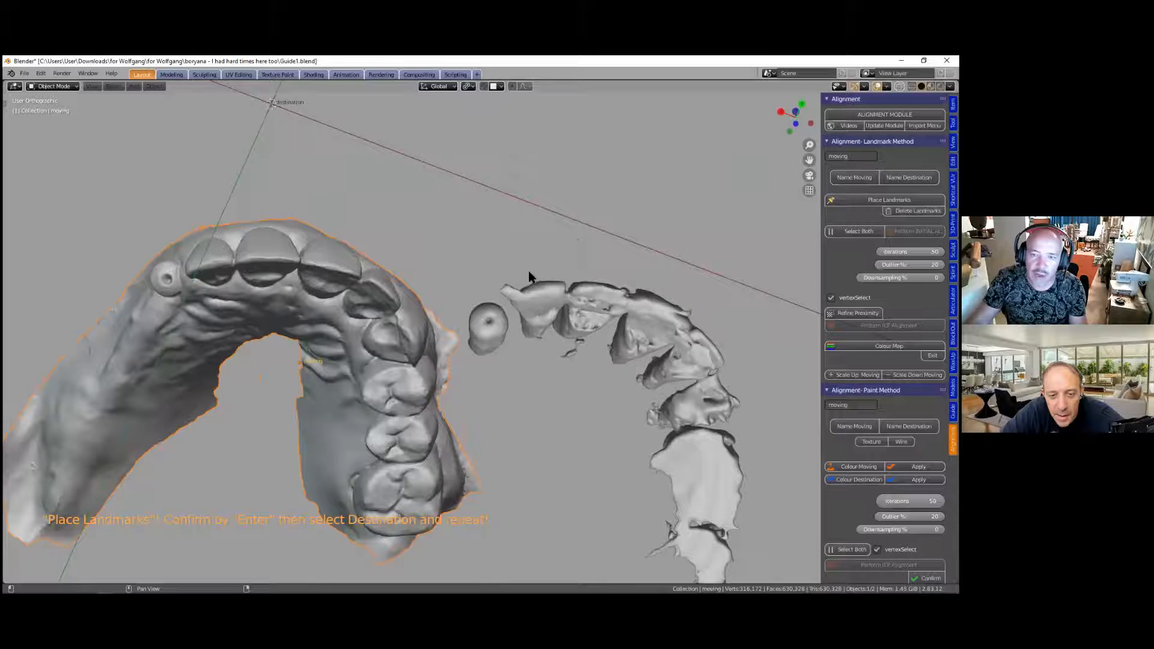
# Step: Place landmark 1 on the front surface of the cylindrical stump beside the incisors on the upper jaw scan
pyautogui.keyDown('shift'); pyautogui.moveTo(528, 262); pyautogui.dragTo(584, 296, button='middle'); pyautogui.keyUp('shift')
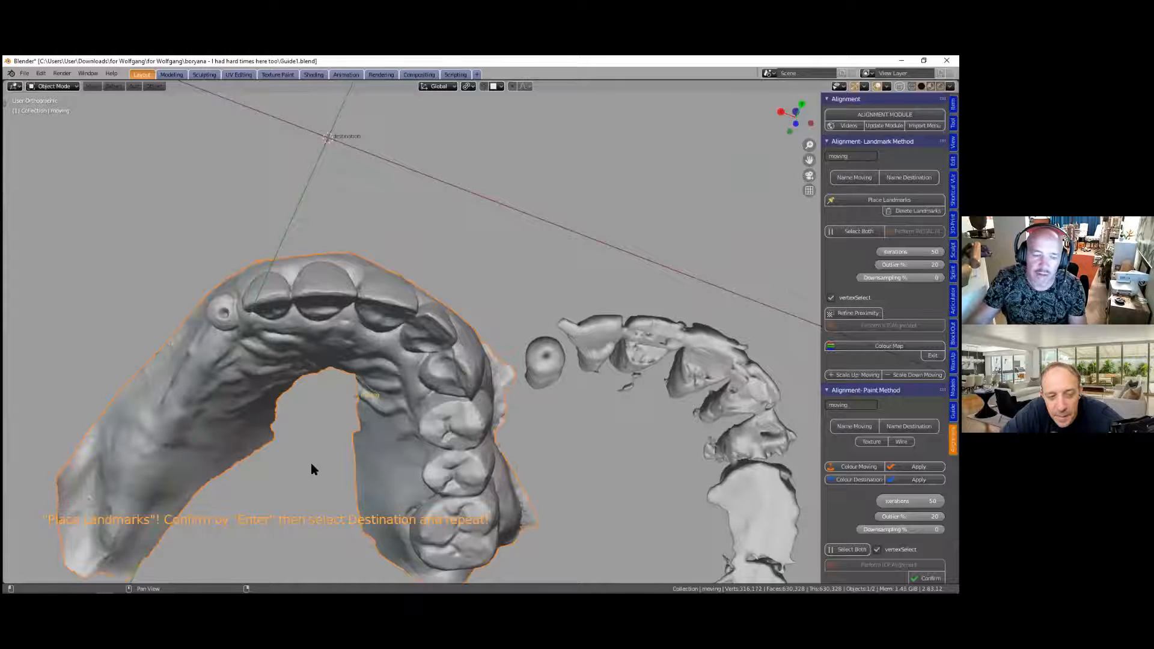
pyautogui.scroll(3, 271, 482)
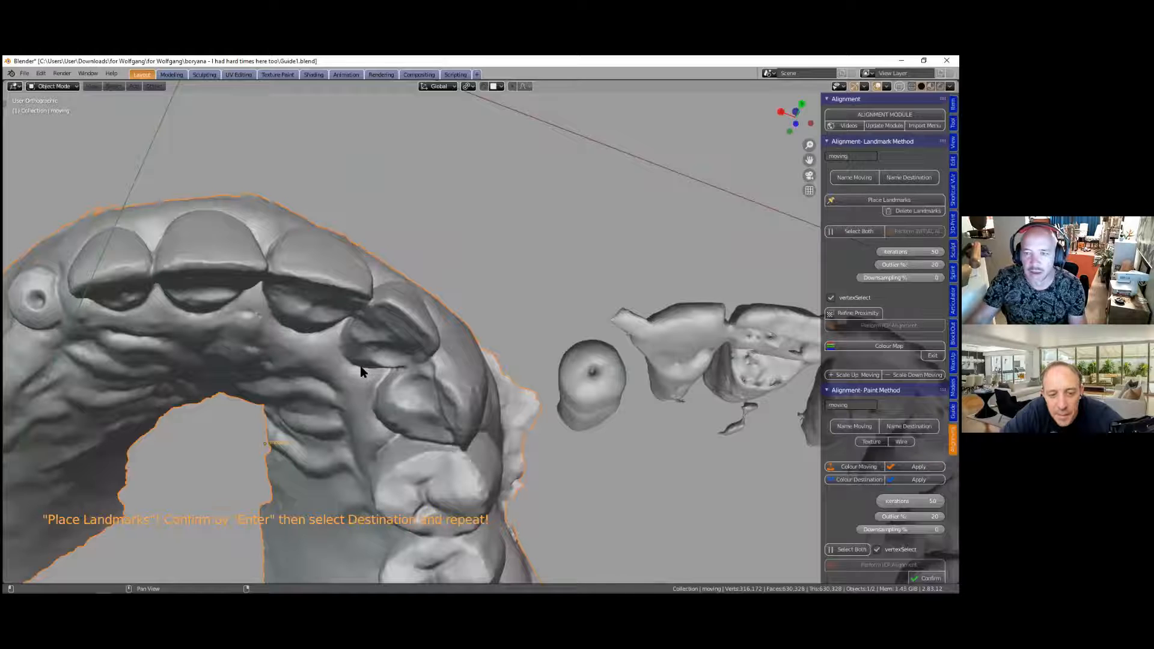
pyautogui.moveTo(566, 166); pyautogui.dragTo(570, 328, button='middle')
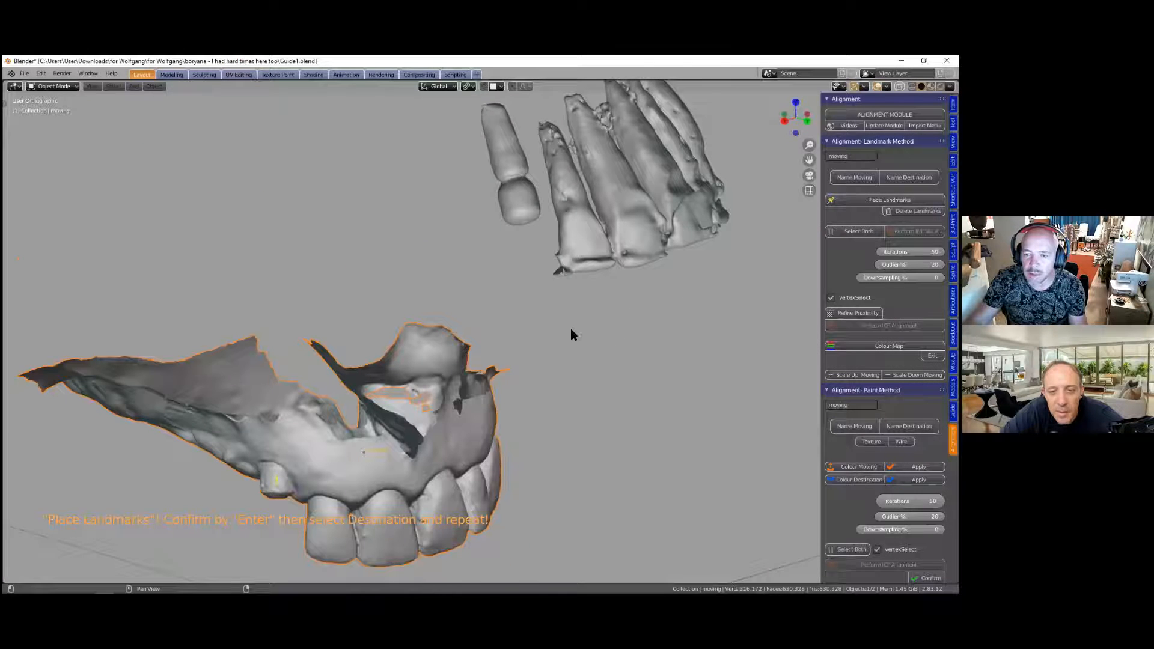
# Step: Examine the front teeth and stump of the upper jaw scan against the Segment 2 teeth for further matching landmark positions
pyautogui.moveTo(604, 333); pyautogui.dragTo(518, 339, button='middle')
pyautogui.keyDown('shift'); pyautogui.moveTo(682, 226); pyautogui.dragTo(546, 304, button='middle'); pyautogui.keyUp('shift')
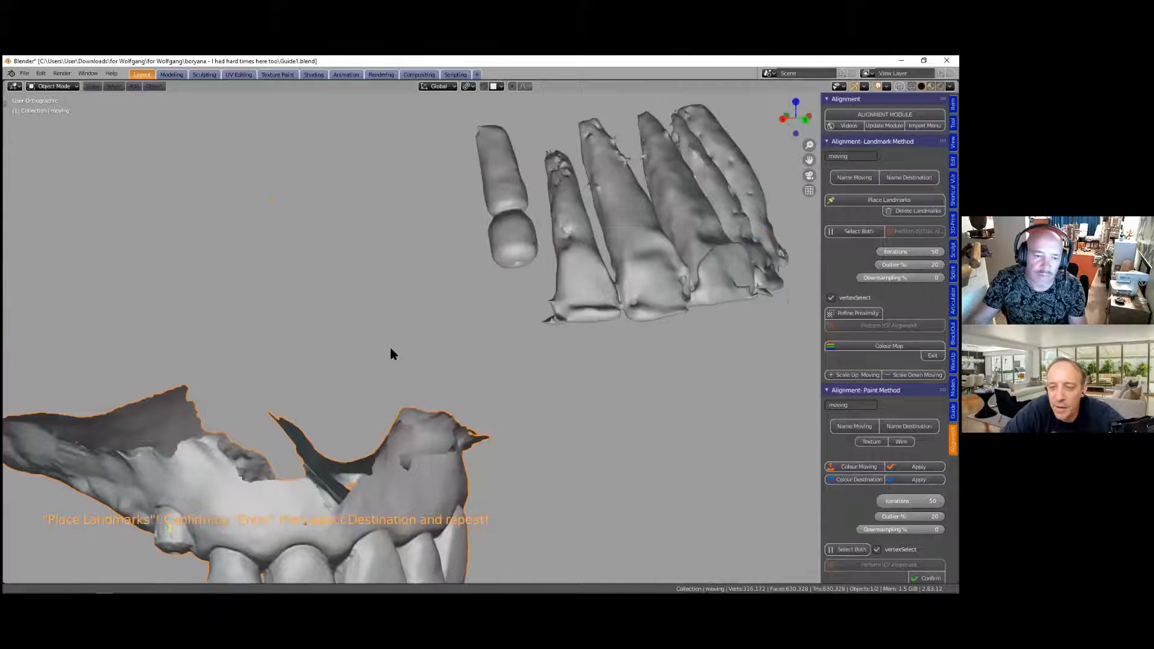
pyautogui.keyDown('shift'); pyautogui.moveTo(391, 350); pyautogui.dragTo(394, 353, button='middle'); pyautogui.keyUp('shift')
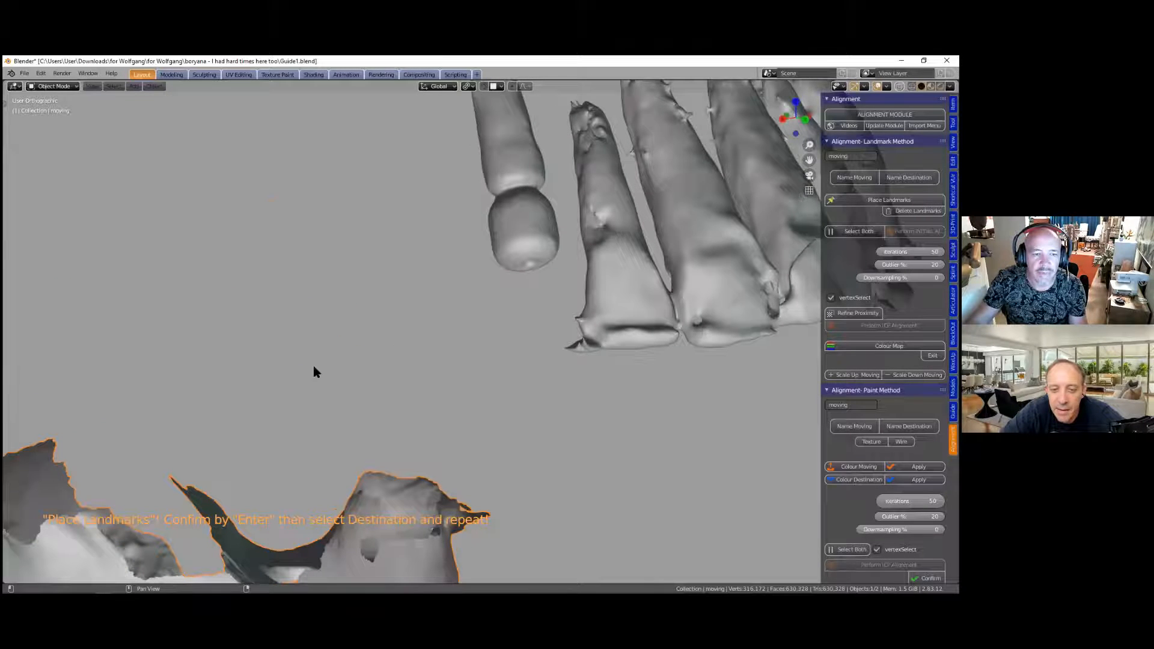
pyautogui.scroll(5, 289, 414)
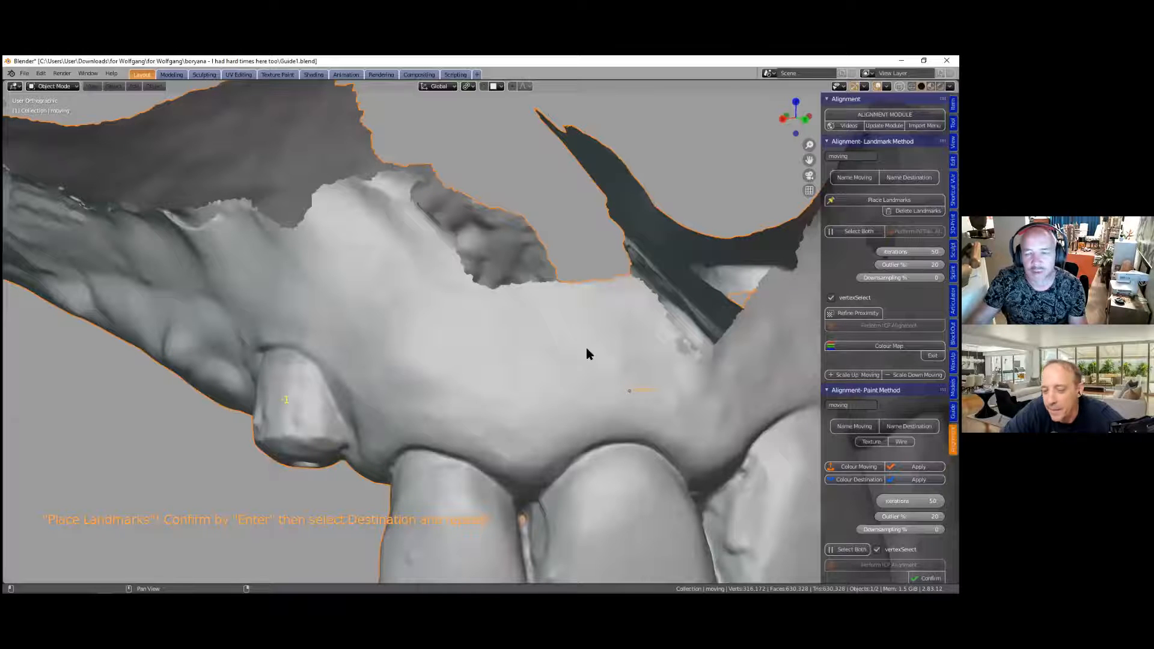
pyautogui.scroll(-1, 559, 326)
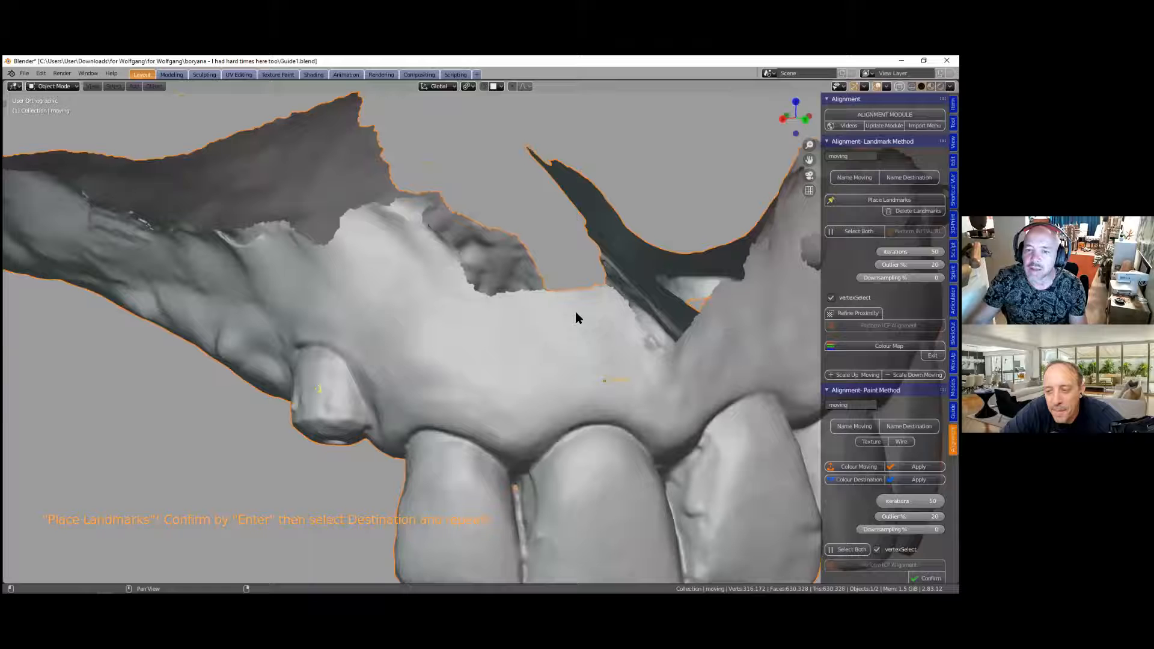
pyautogui.moveTo(579, 314); pyautogui.dragTo(463, 384, button='middle')
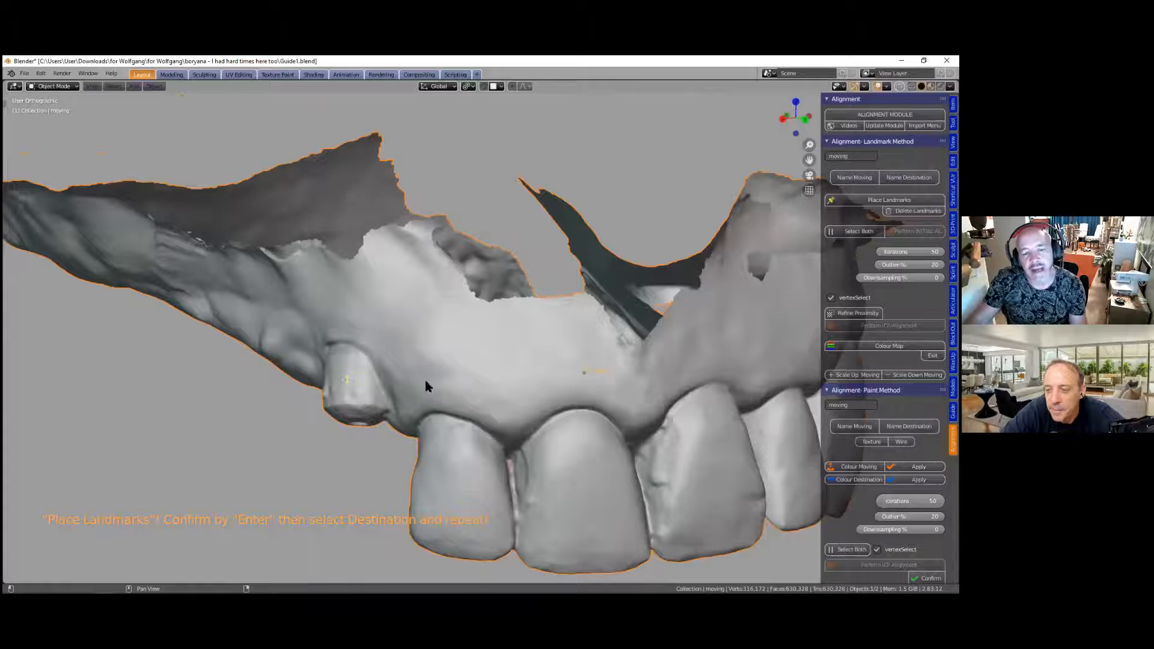
pyautogui.scroll(-2, 337, 376)
pyautogui.scroll(-1, 334, 377)
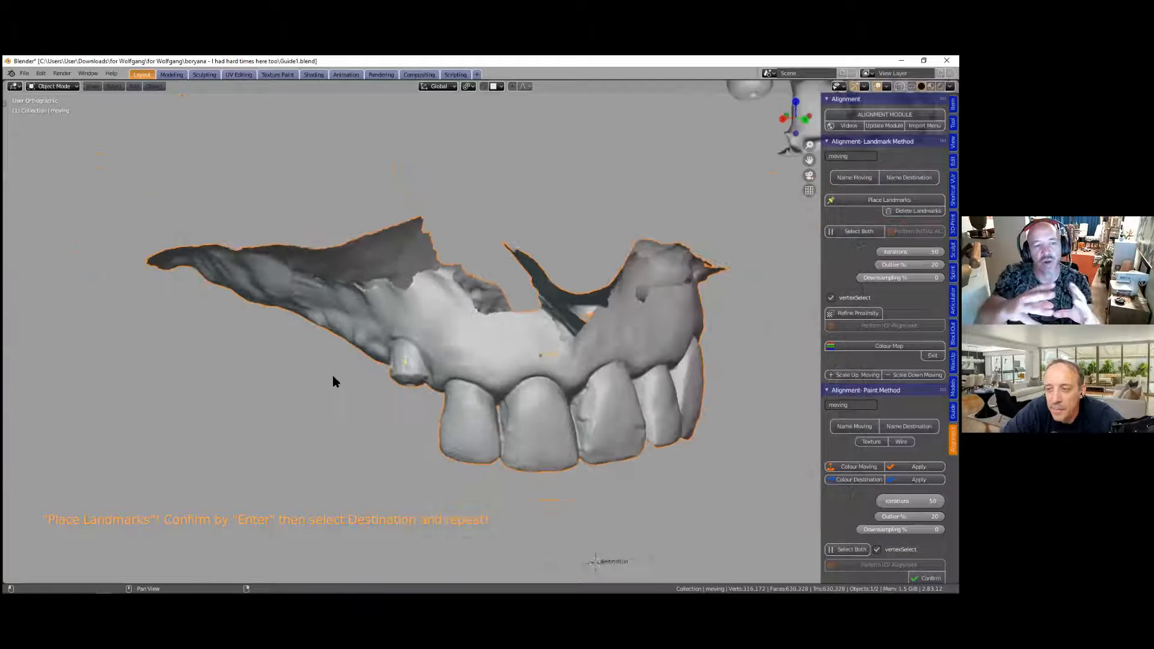
pyautogui.scroll(-1, 334, 376)
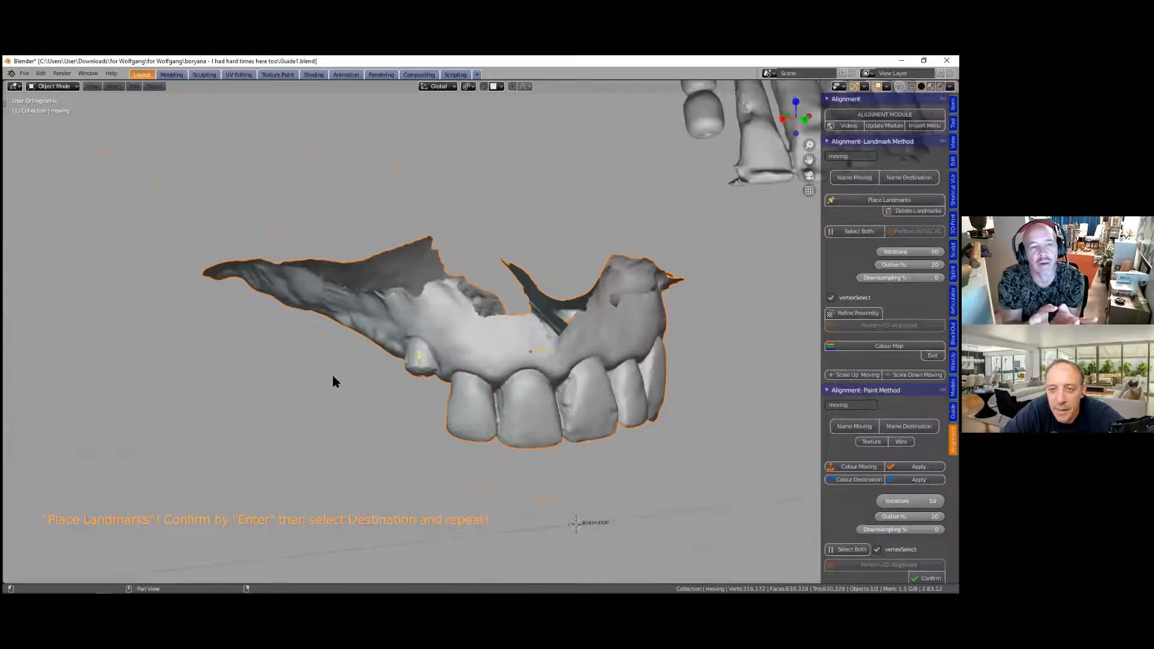
pyautogui.scroll(3, 335, 381)
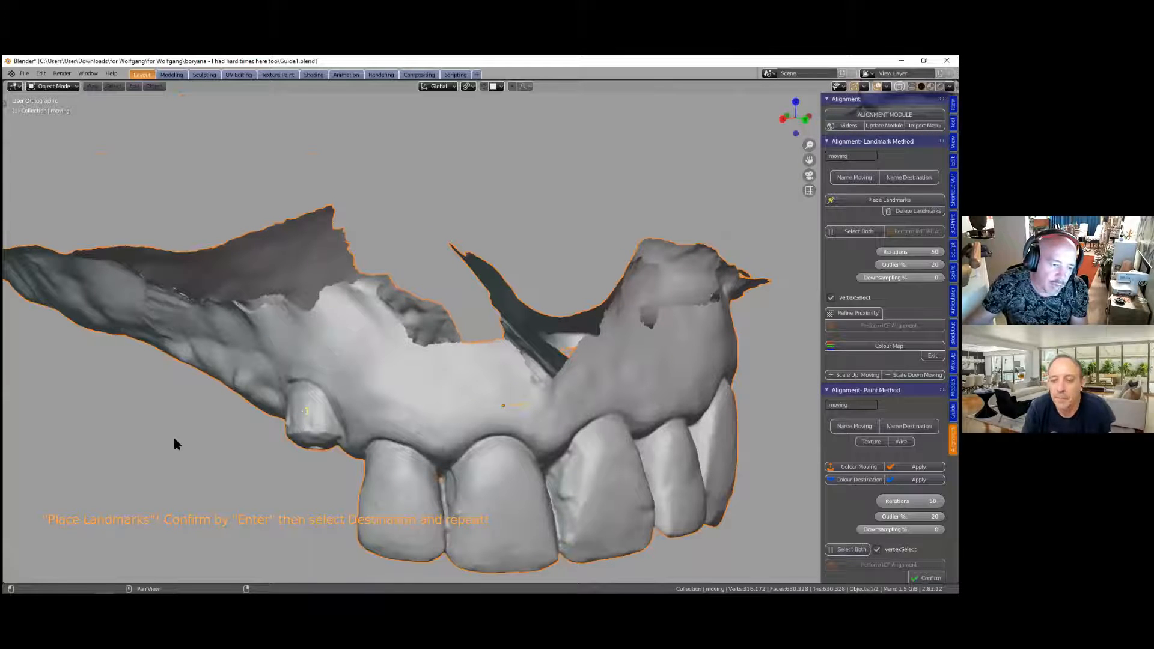
pyautogui.scroll(2, 180, 467)
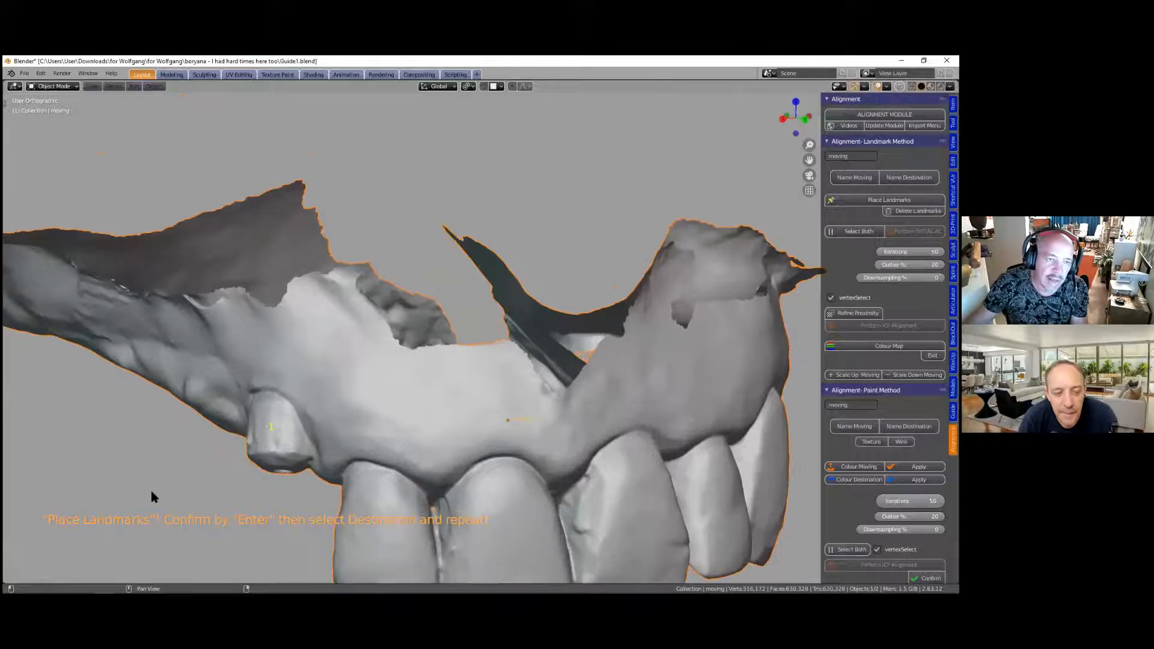
pyautogui.scroll(1, 472, 361)
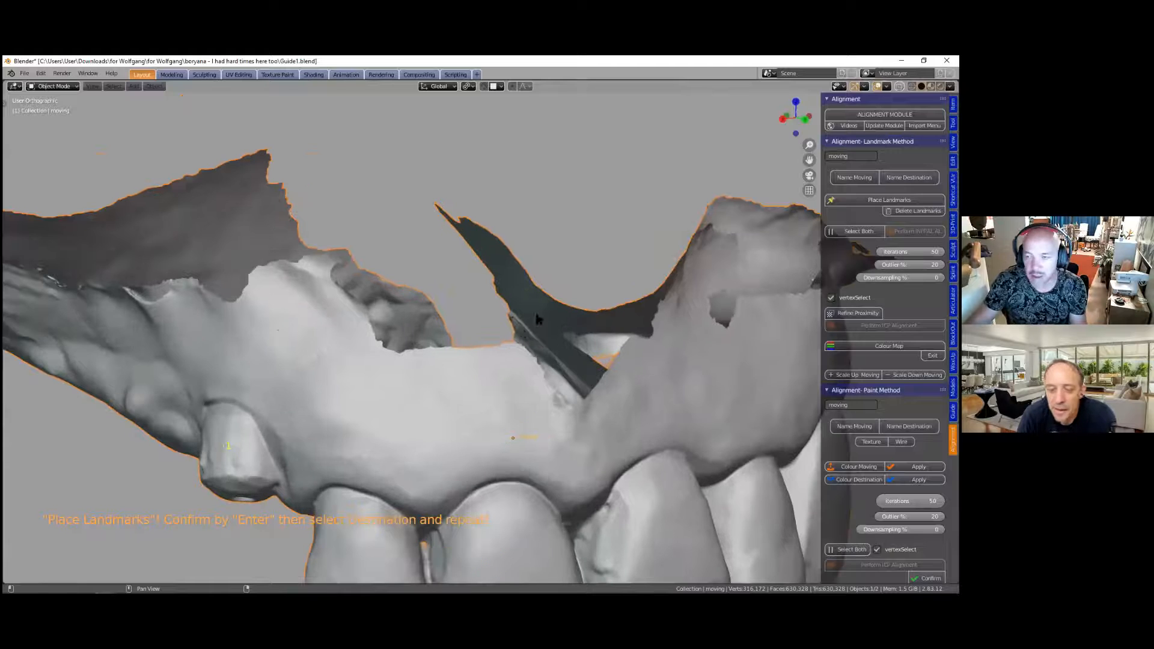
pyautogui.scroll(-1, 435, 354)
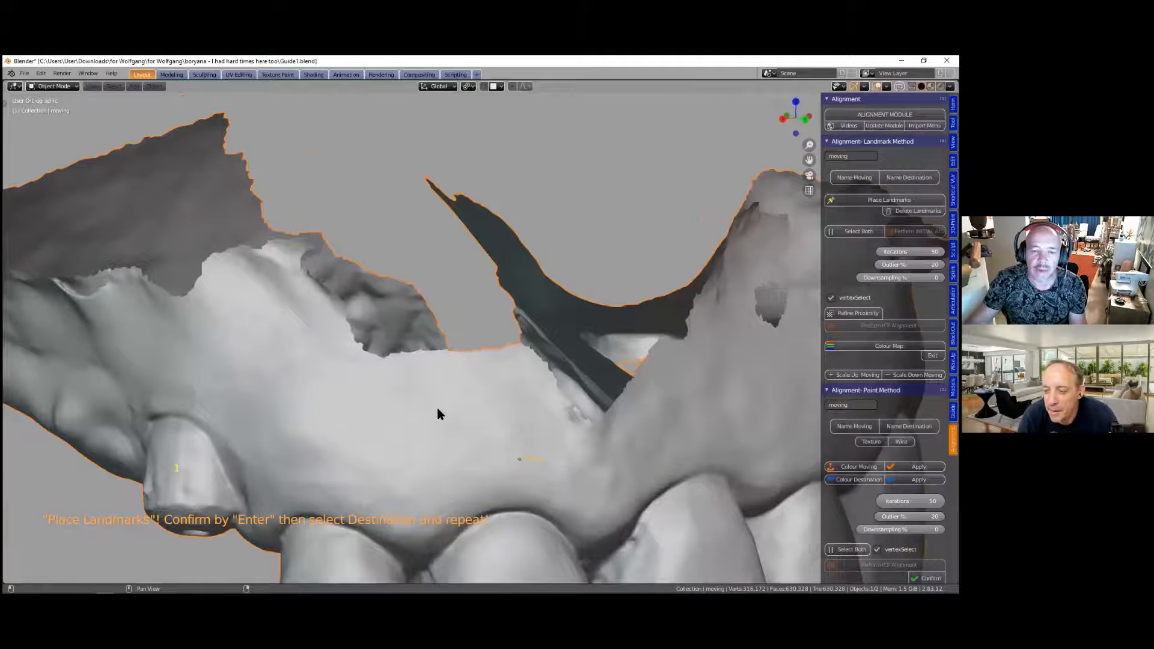
pyautogui.scroll(-2, 445, 397)
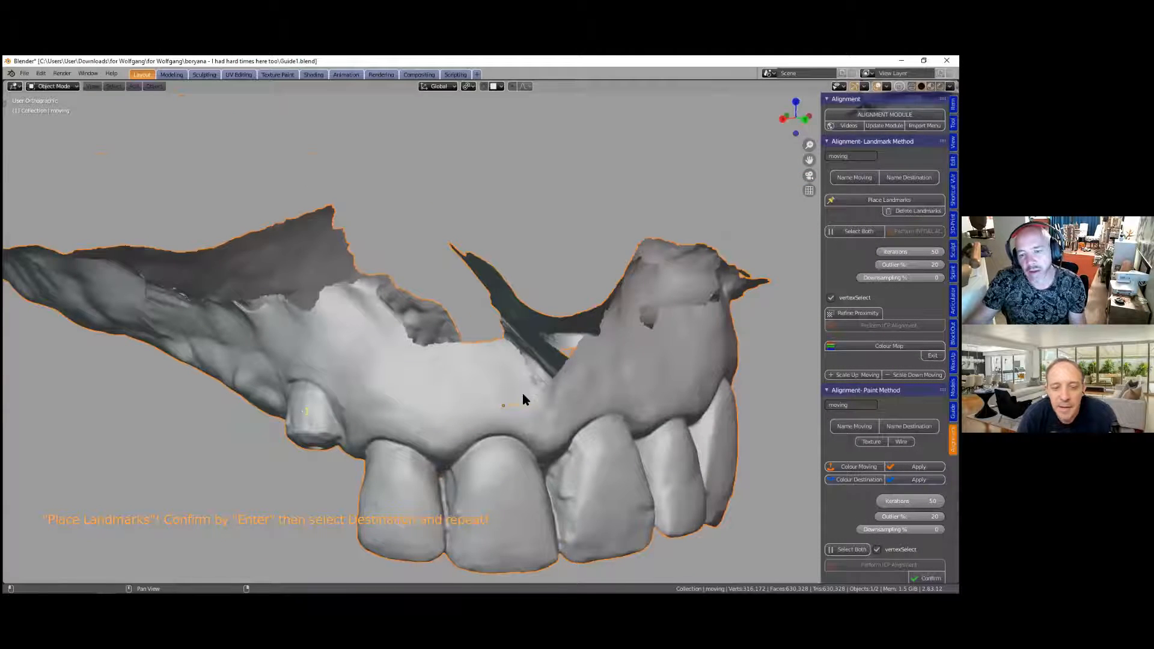
# Step: Inspect the Segment 2 crowns nearest the stump up close for surfaces clean enough to carry a landmark
pyautogui.scroll(-4, 522, 395)
pyautogui.keyDown('shift'); pyautogui.moveTo(464, 412); pyautogui.dragTo(415, 524, button='middle'); pyautogui.keyUp('shift')
pyautogui.scroll(1, 495, 501)
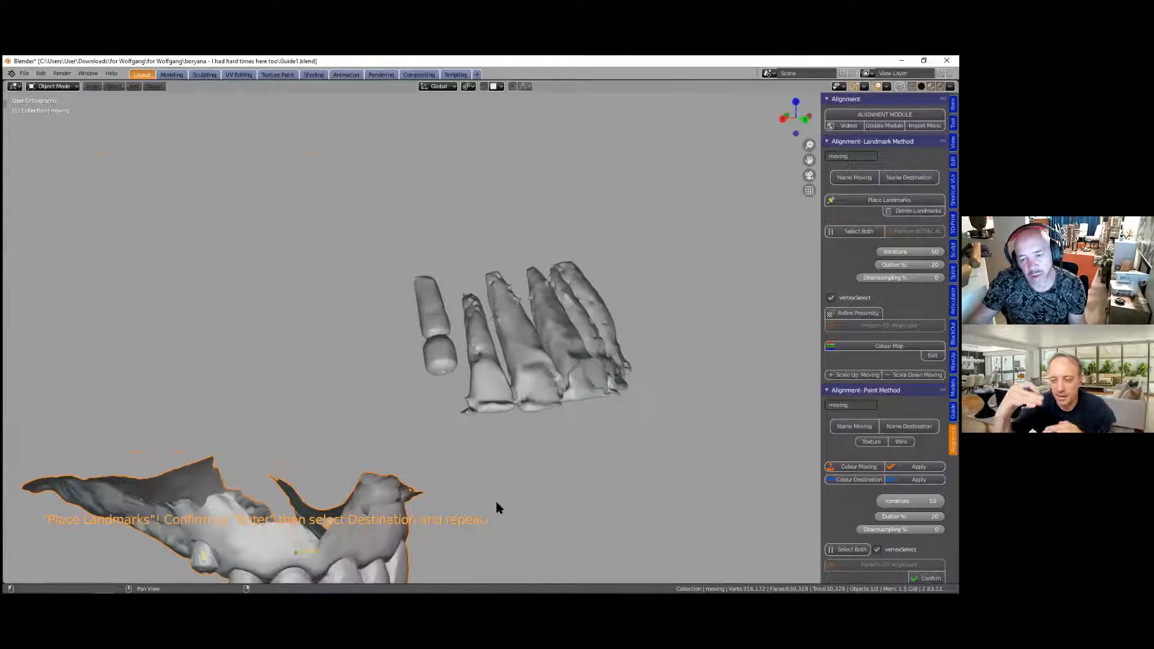
pyautogui.scroll(5, 503, 426)
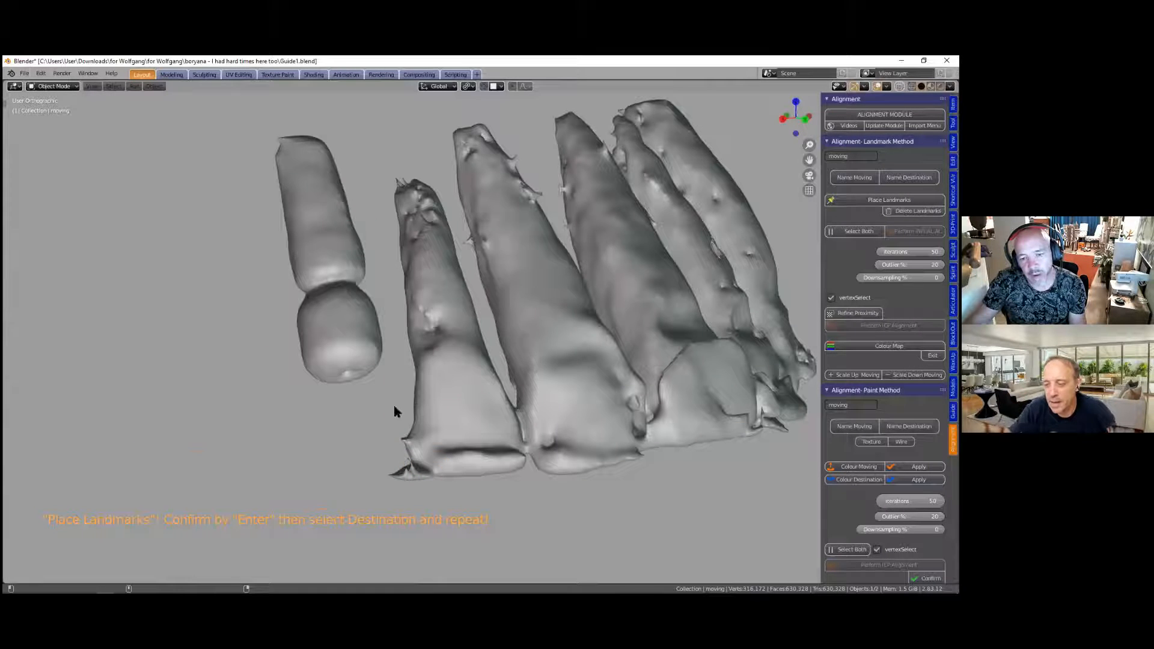
pyautogui.keyDown('shift'); pyautogui.moveTo(423, 520); pyautogui.dragTo(503, 449, button='middle'); pyautogui.keyUp('shift')
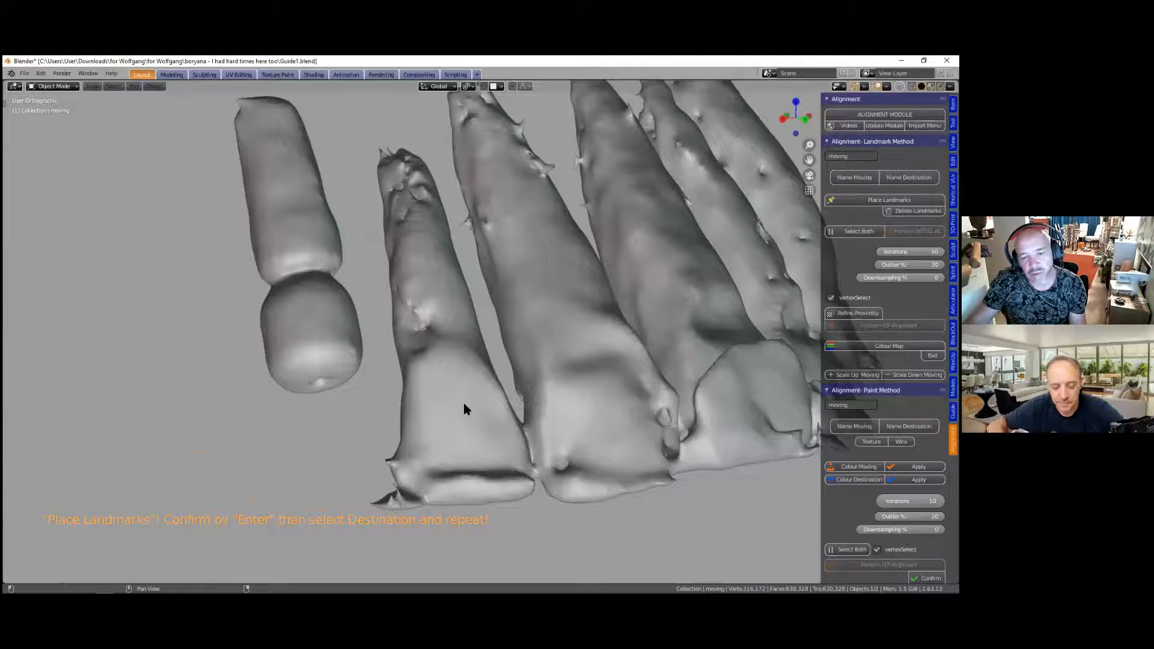
pyautogui.scroll(3, 402, 518)
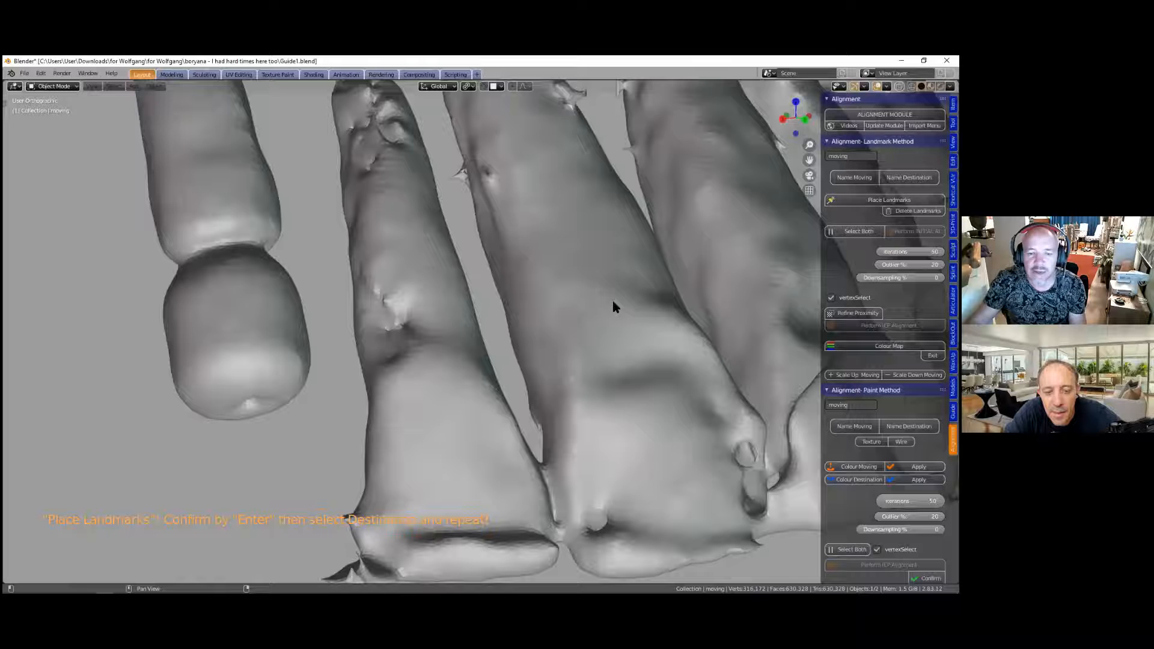
pyautogui.scroll(-3, 402, 434)
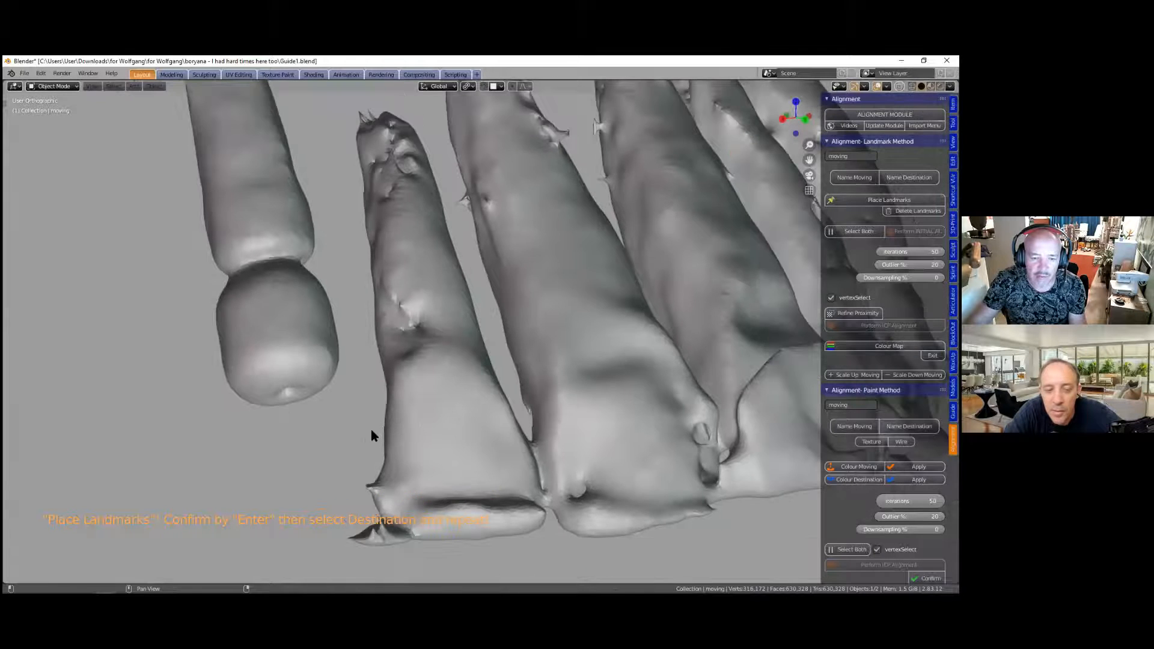
pyautogui.moveTo(373, 438); pyautogui.dragTo(368, 430, button='middle')
# Step: Place landmark 2 on the front surface of the incisor next to the stump on the upper jaw scan
pyautogui.press('Return')
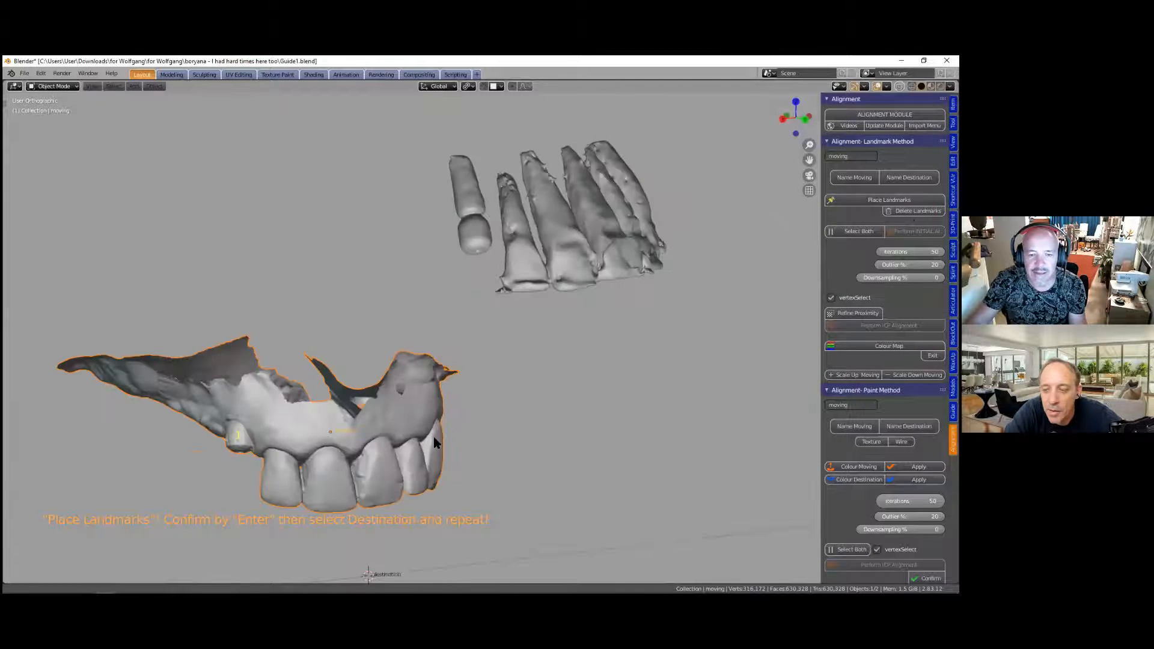
pyautogui.scroll(4, 398, 443)
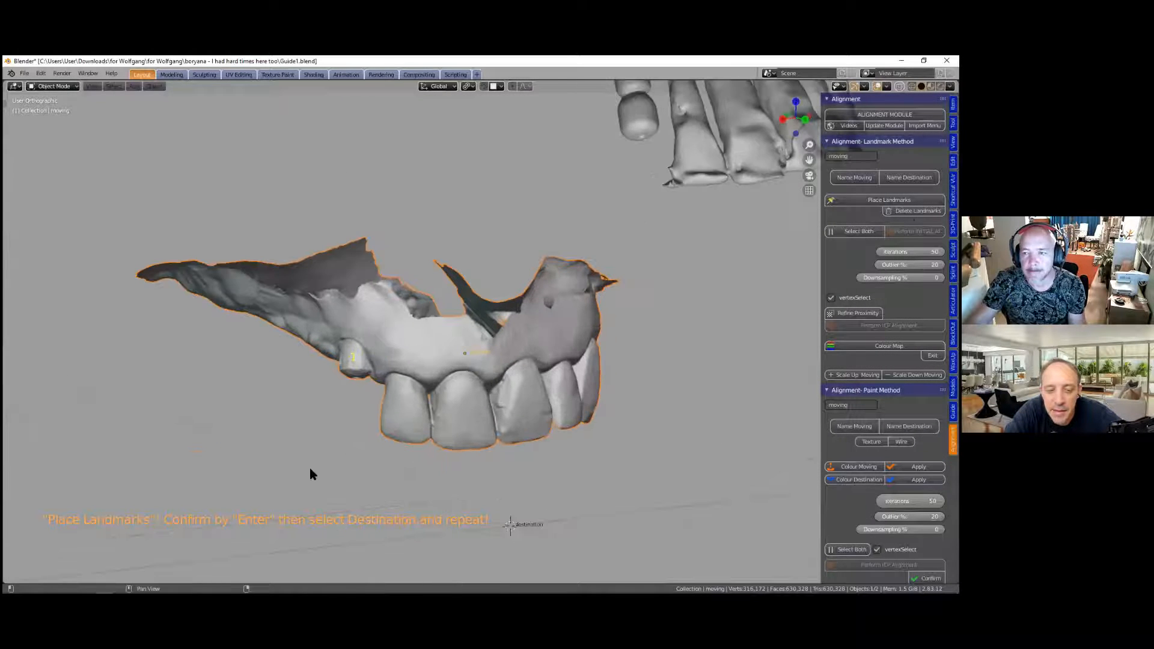
pyautogui.scroll(3, 484, 402)
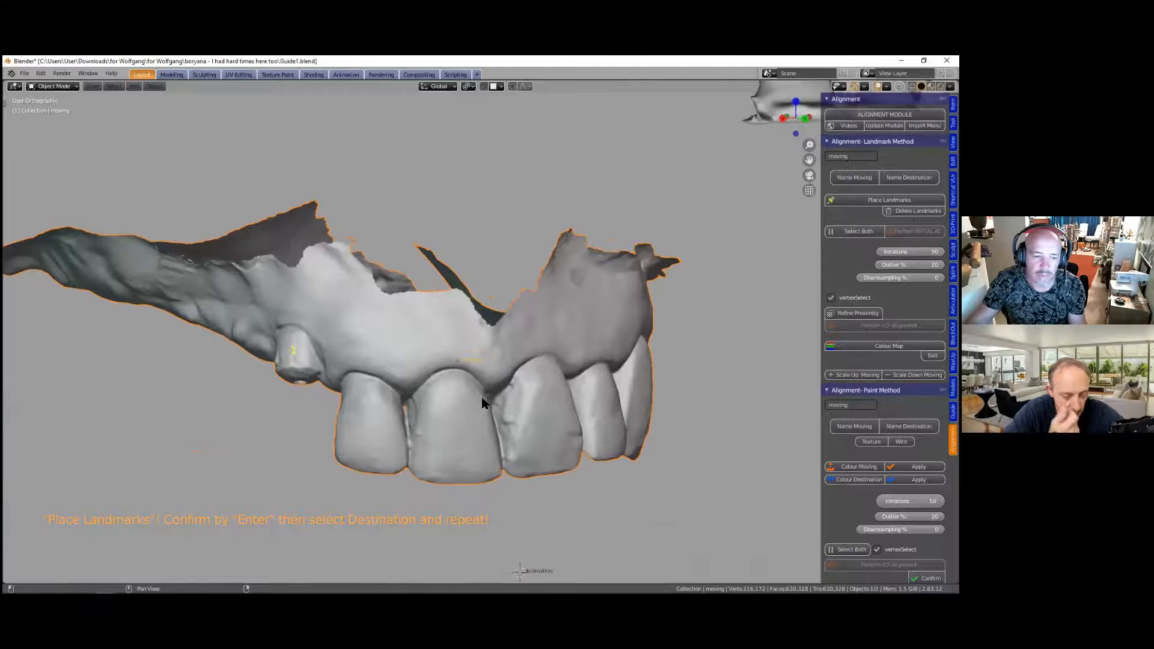
pyautogui.scroll(-3, 482, 405)
pyautogui.scroll(-1, 482, 410)
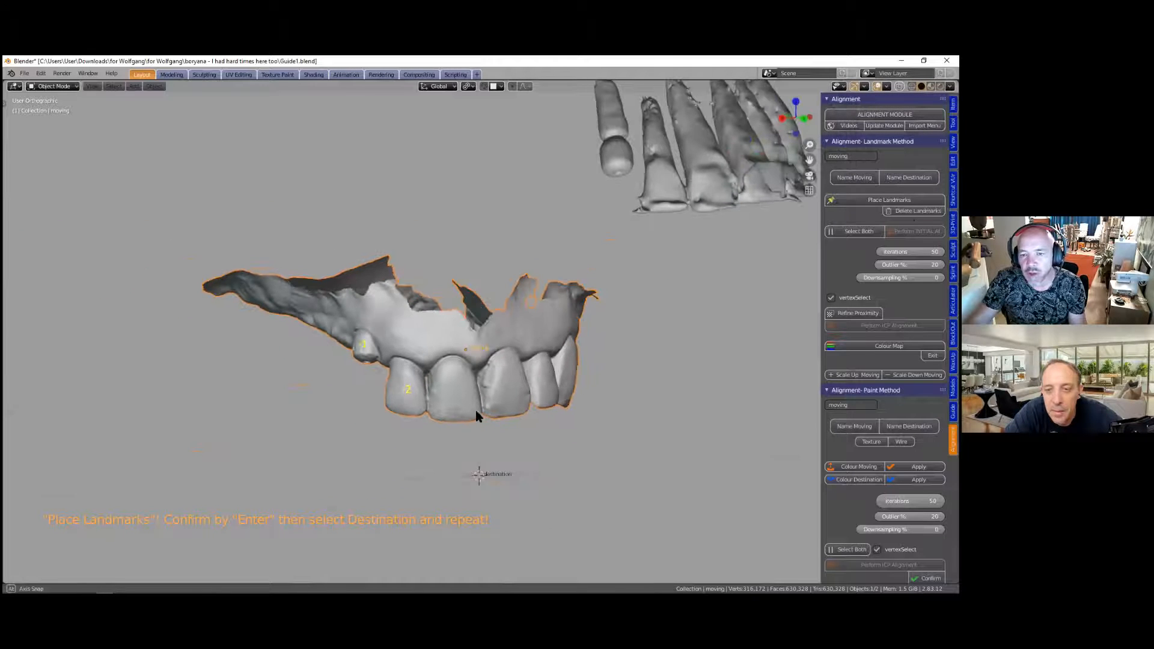
# Step: Compare the upper jaw scan and the Segment 2 teeth from the biting edges and the front for a third landmark position
pyautogui.moveTo(503, 386); pyautogui.dragTo(538, 426, button='middle')
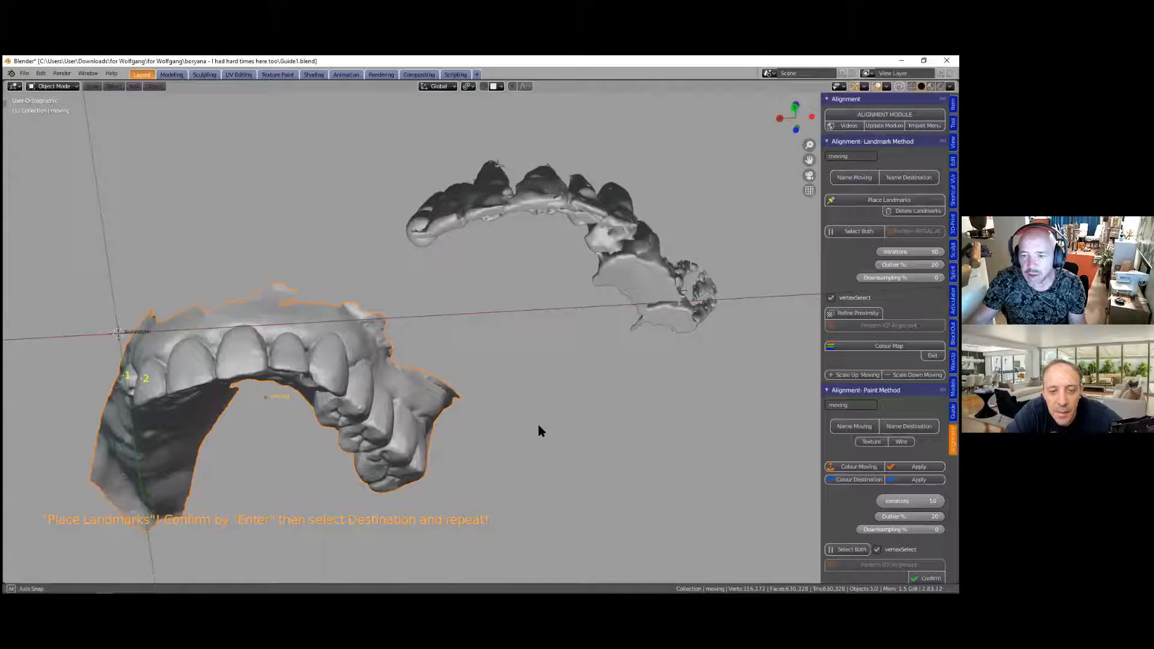
pyautogui.moveTo(642, 299); pyautogui.dragTo(619, 359, button='middle')
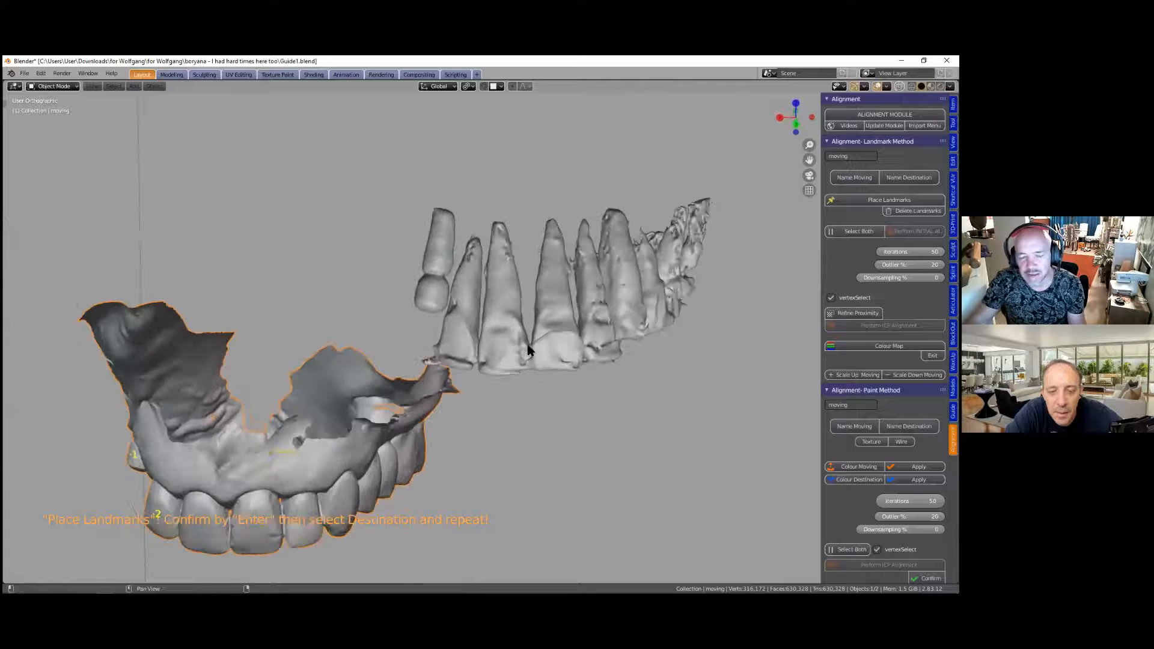
pyautogui.scroll(2, 514, 349)
pyautogui.scroll(2, 417, 396)
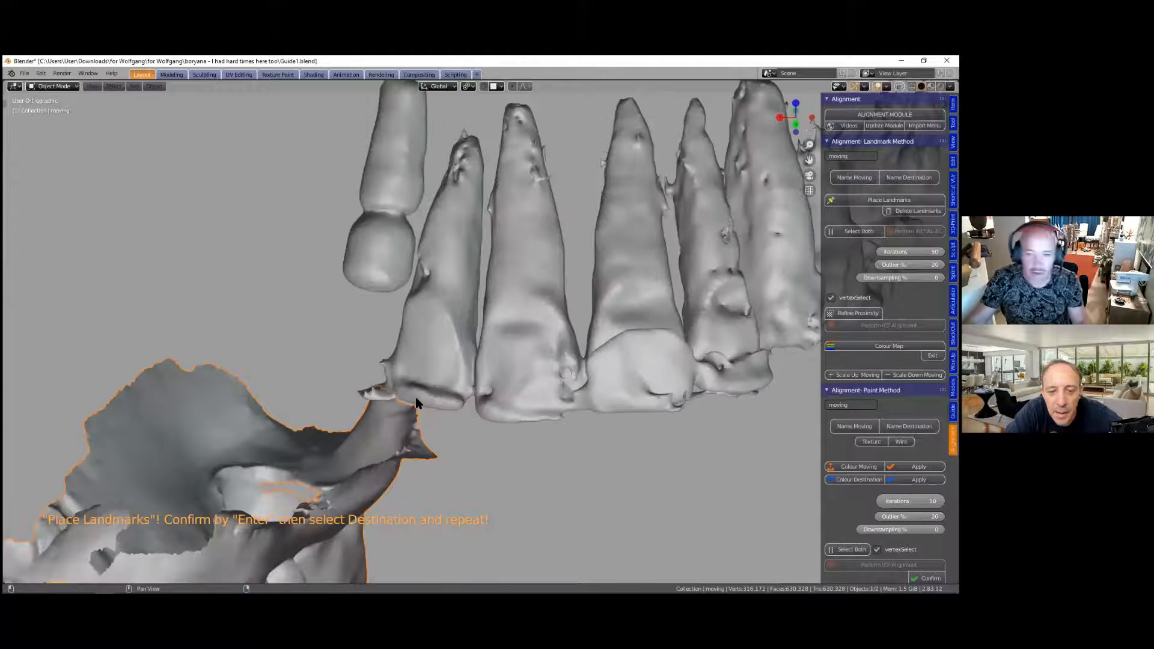
pyautogui.scroll(-2, 417, 397)
pyautogui.scroll(-2, 506, 353)
pyautogui.moveTo(506, 351)
pyautogui.mouseDown(button='middle')
pyautogui.moveTo(499, 343)
pyautogui.moveTo(517, 355)
pyautogui.mouseUp(button='middle')
pyautogui.moveTo(604, 365)
pyautogui.mouseDown(button='middle')
pyautogui.moveTo(610, 342)
pyautogui.moveTo(577, 355)
pyautogui.moveTo(535, 335)
pyautogui.moveTo(593, 348)
pyautogui.mouseUp(button='middle')
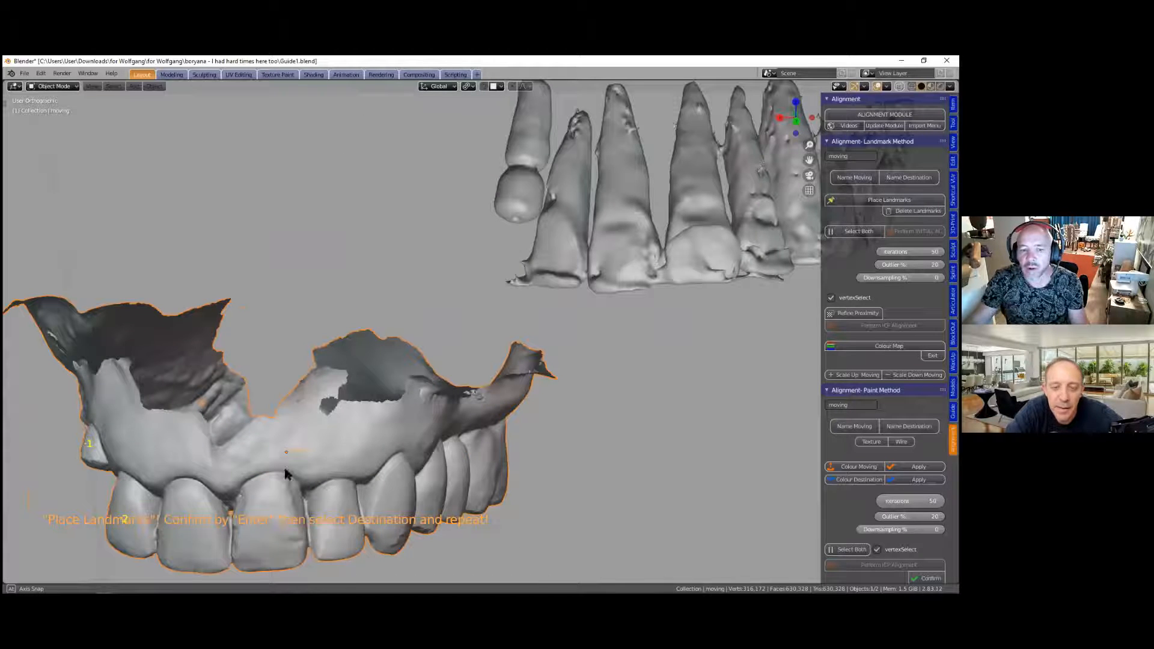
pyautogui.moveTo(284, 471); pyautogui.dragTo(354, 455, button='middle')
pyautogui.moveTo(504, 392); pyautogui.dragTo(618, 353, button='middle')
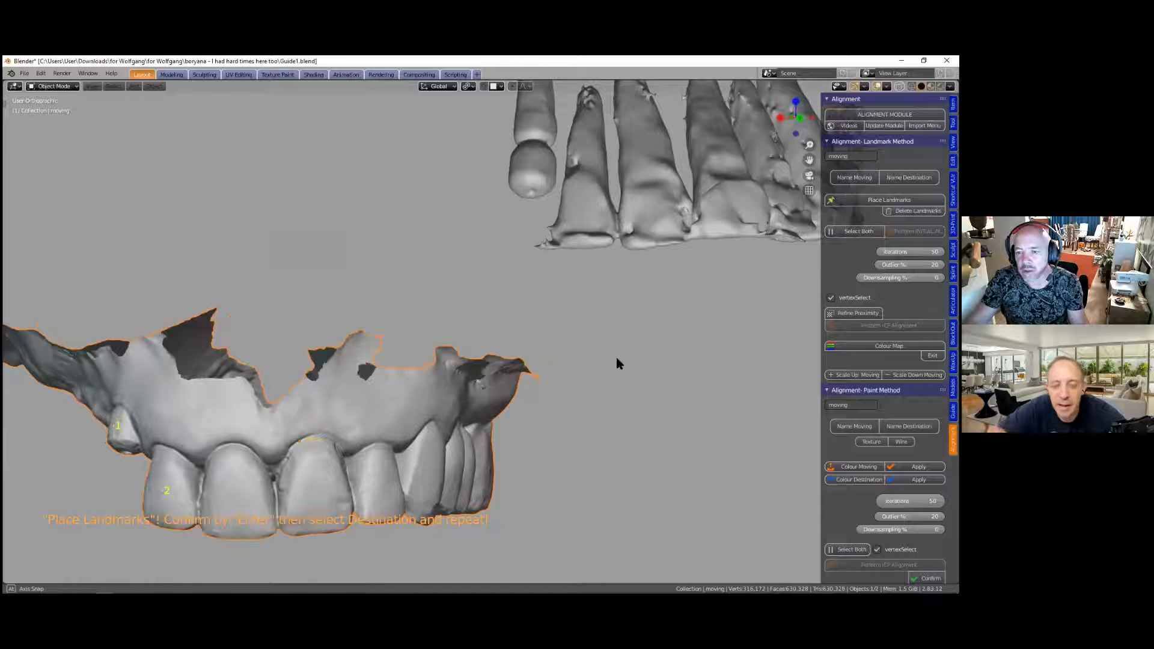
# Step: Place landmark 3 on the outer surface of the premolar directly behind the canine on the upper jaw scan
pyautogui.moveTo(616, 361); pyautogui.dragTo(519, 174, button='middle')
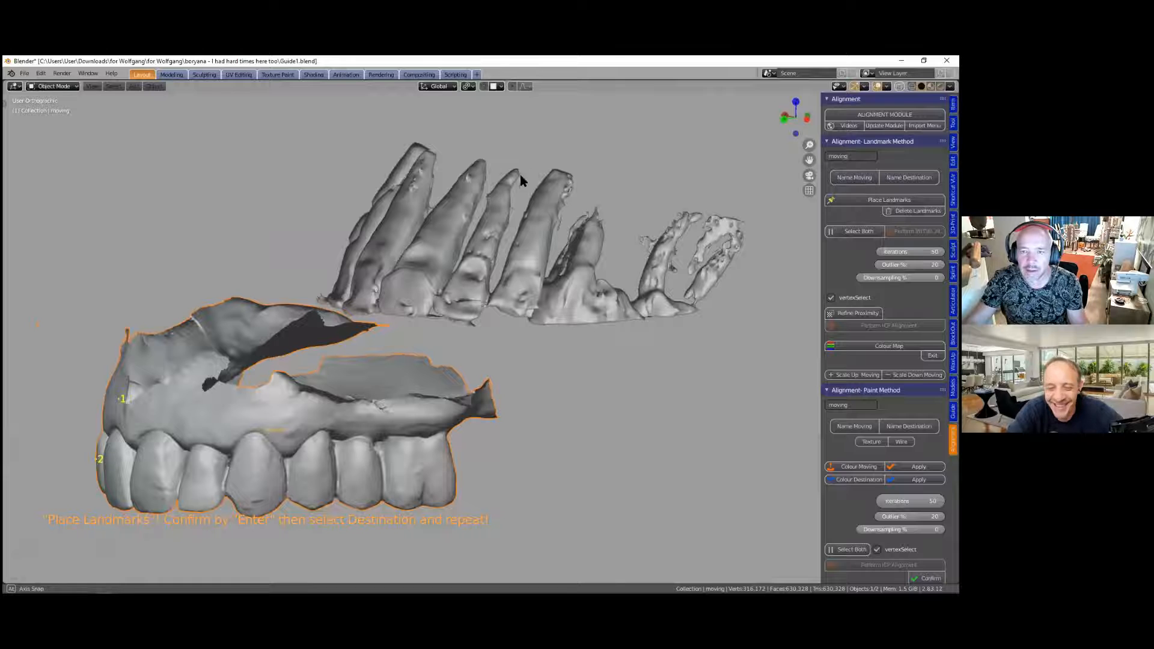
pyautogui.scroll(4, 613, 158)
pyautogui.moveTo(589, 169); pyautogui.dragTo(575, 188, button='middle')
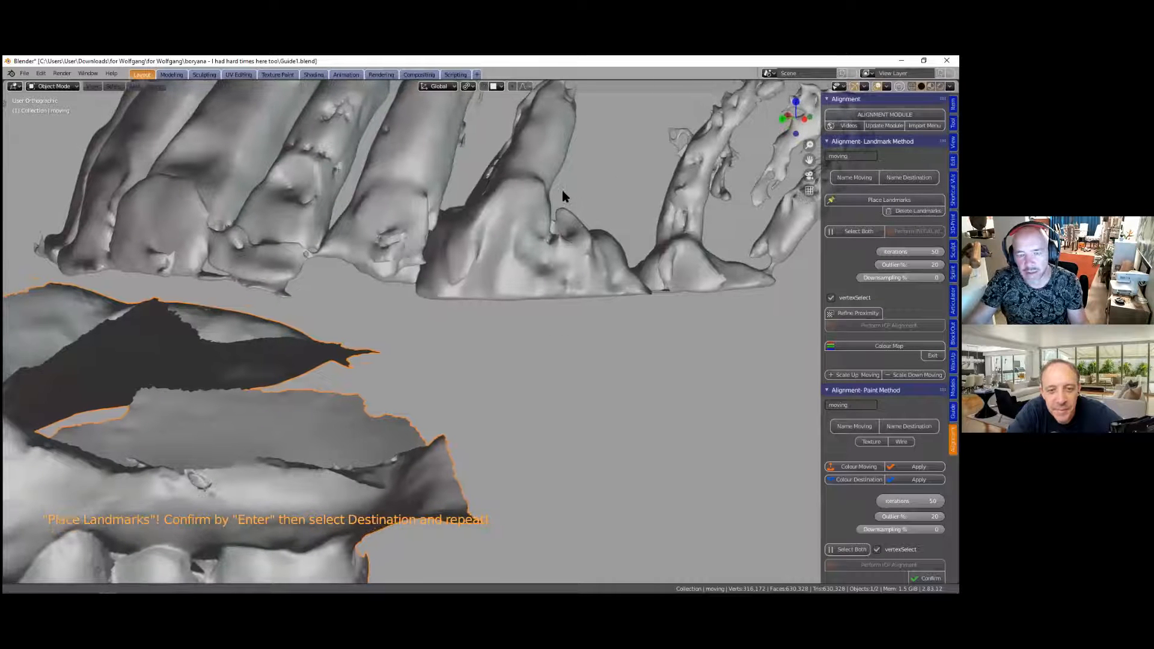
pyautogui.scroll(2, 240, 461)
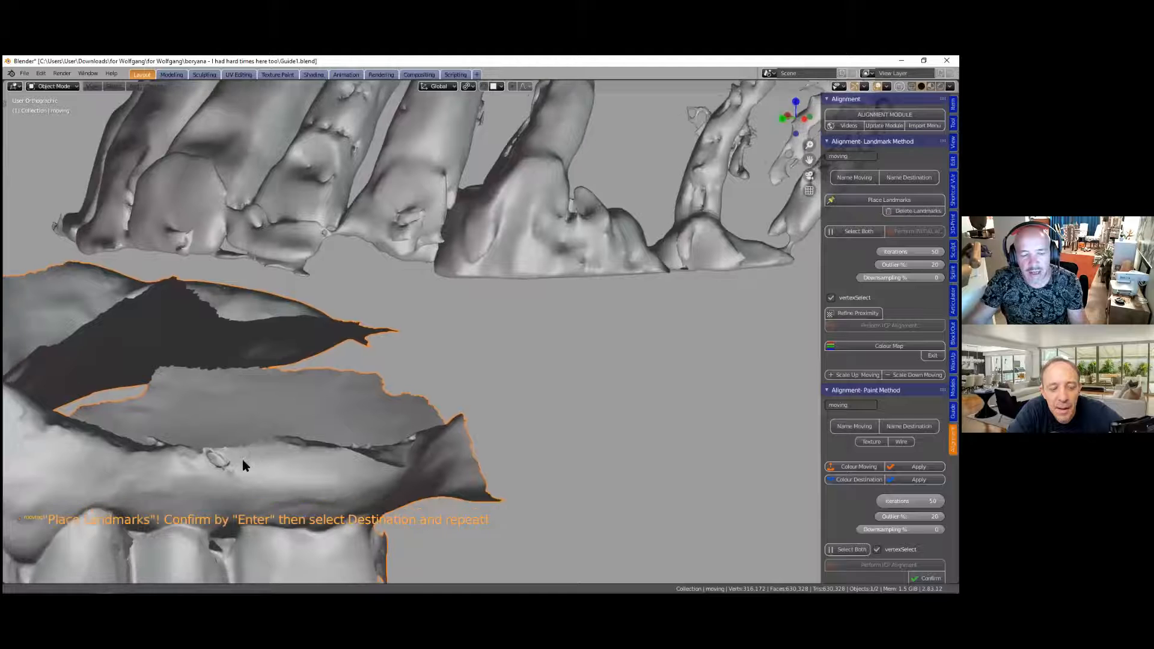
pyautogui.scroll(2, 247, 452)
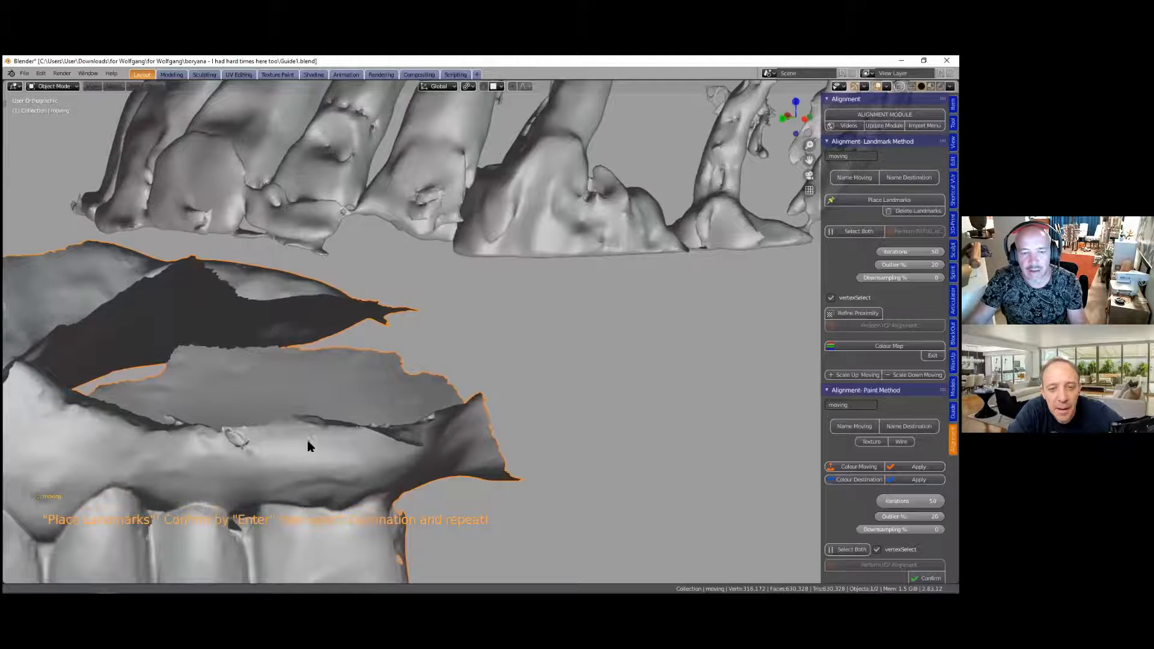
pyautogui.scroll(-2, 326, 404)
pyautogui.keyDown('shift'); pyautogui.moveTo(462, 346); pyautogui.dragTo(475, 341, button='middle'); pyautogui.keyUp('shift')
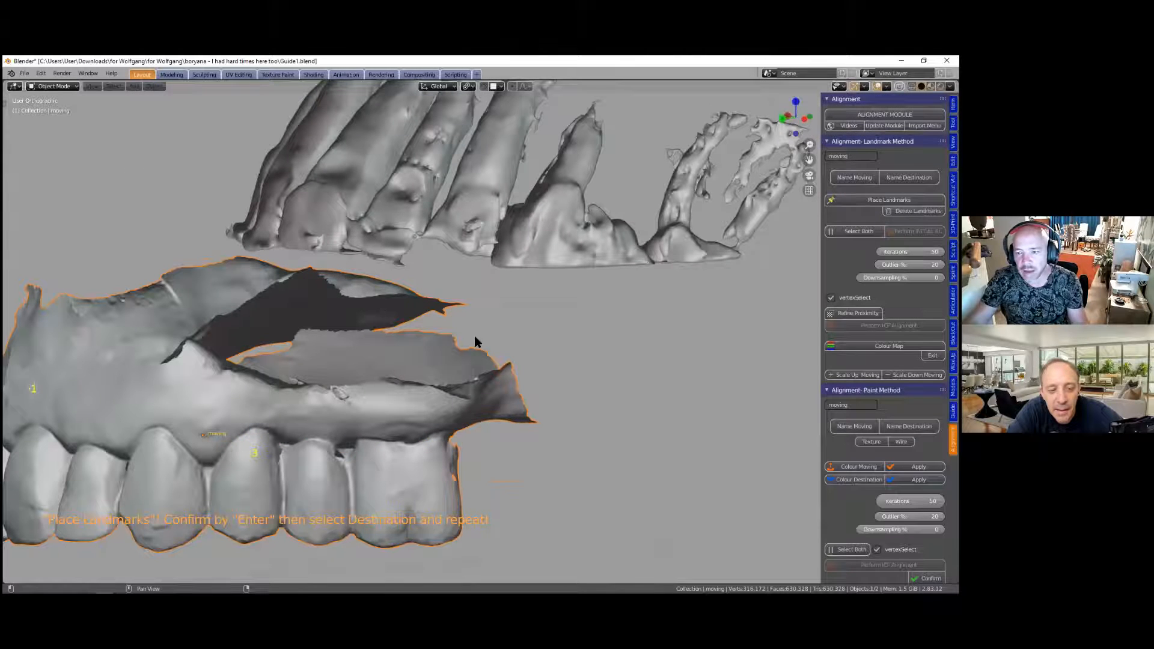
pyautogui.scroll(-2, 460, 361)
pyautogui.scroll(-1, 479, 378)
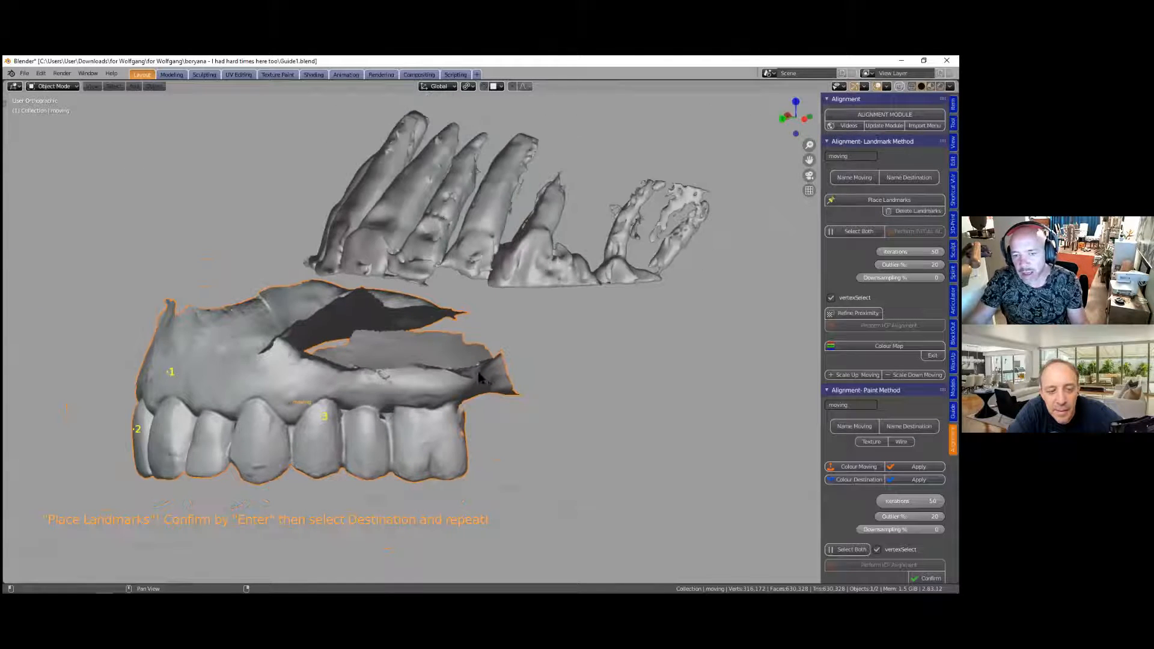
# Step: Compare the upper jaw scan and the Segment 2 teeth from the biting side for a fourth landmark position
pyautogui.moveTo(491, 384); pyautogui.dragTo(419, 380, button='middle')
pyautogui.moveTo(528, 445)
pyautogui.mouseDown(button='middle')
pyautogui.moveTo(528, 418)
pyautogui.moveTo(521, 453)
pyautogui.mouseUp(button='middle')
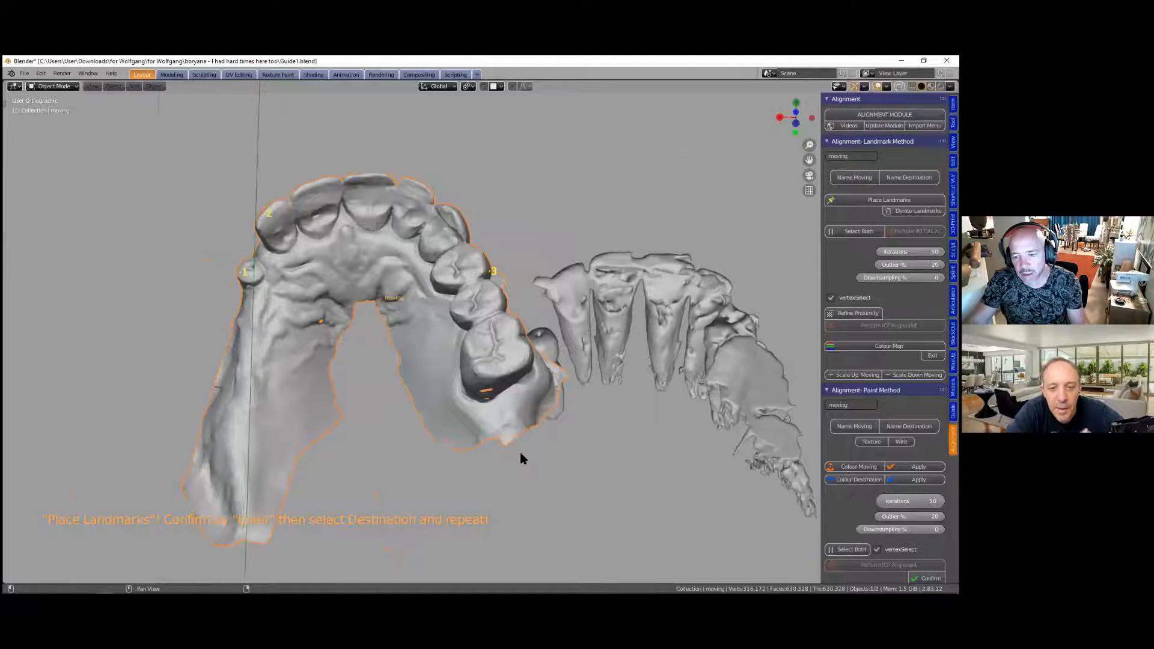
pyautogui.scroll(2, 526, 446)
pyautogui.scroll(2, 528, 445)
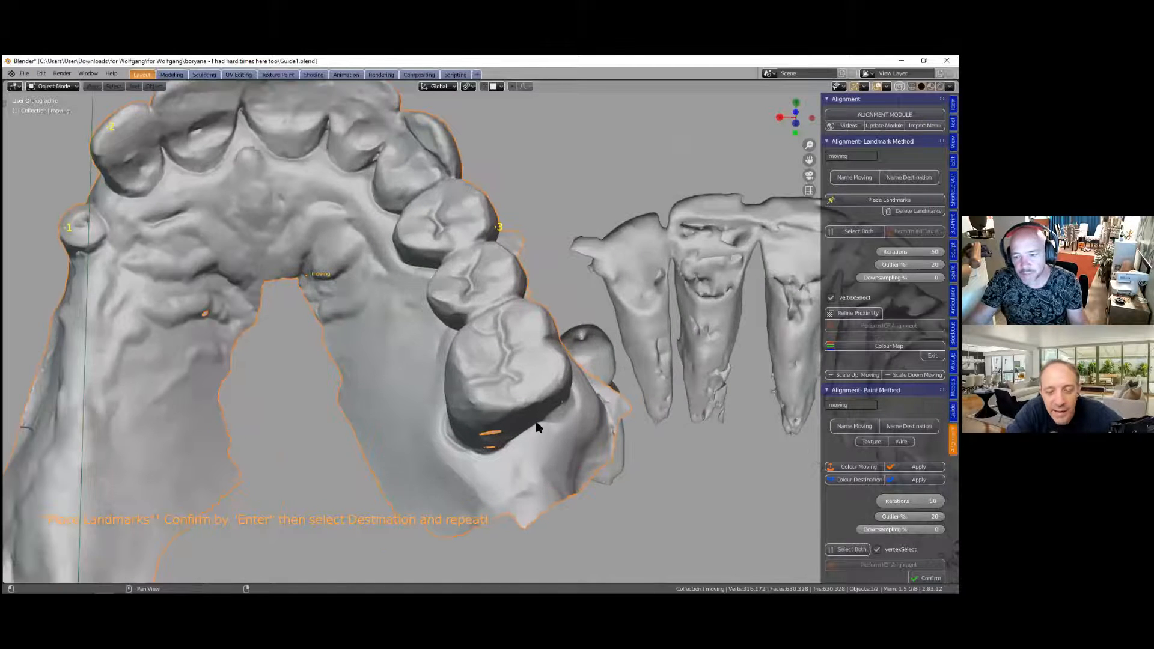
pyautogui.moveTo(553, 410)
pyautogui.mouseDown(button='middle')
pyautogui.moveTo(541, 419)
pyautogui.moveTo(551, 409)
pyautogui.mouseUp(button='middle')
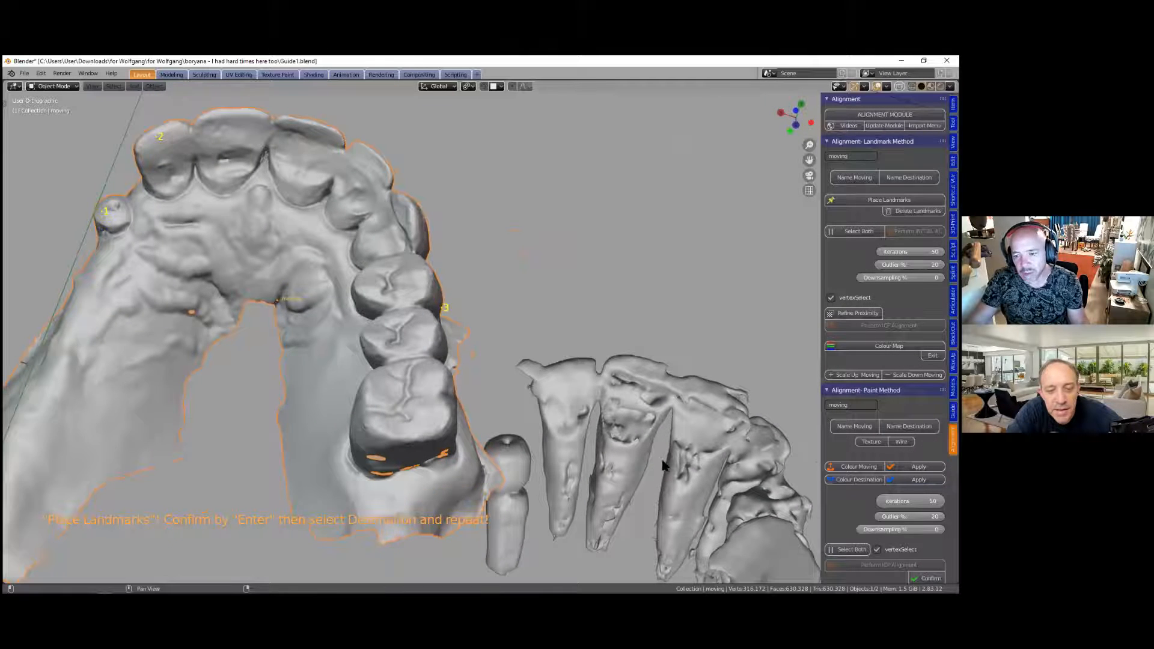
pyautogui.scroll(-1, 650, 492)
pyautogui.moveTo(653, 494); pyautogui.dragTo(640, 472, button='middle')
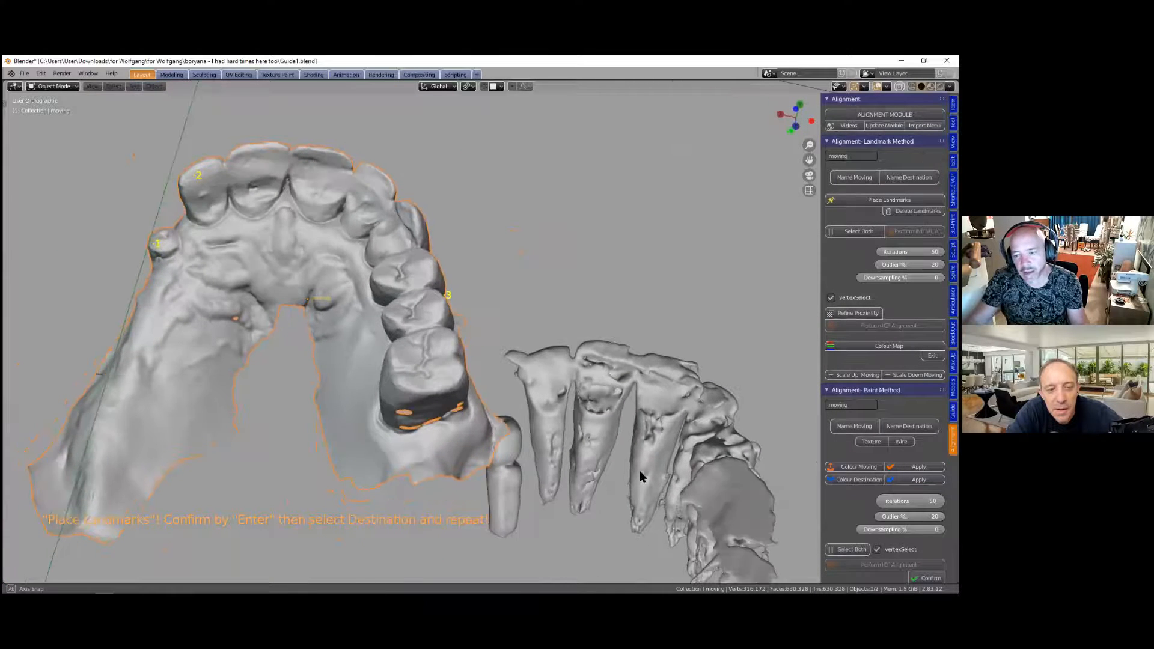
pyautogui.moveTo(581, 430)
pyautogui.mouseDown(button='middle')
pyautogui.moveTo(571, 426)
pyautogui.moveTo(568, 446)
pyautogui.mouseUp(button='middle')
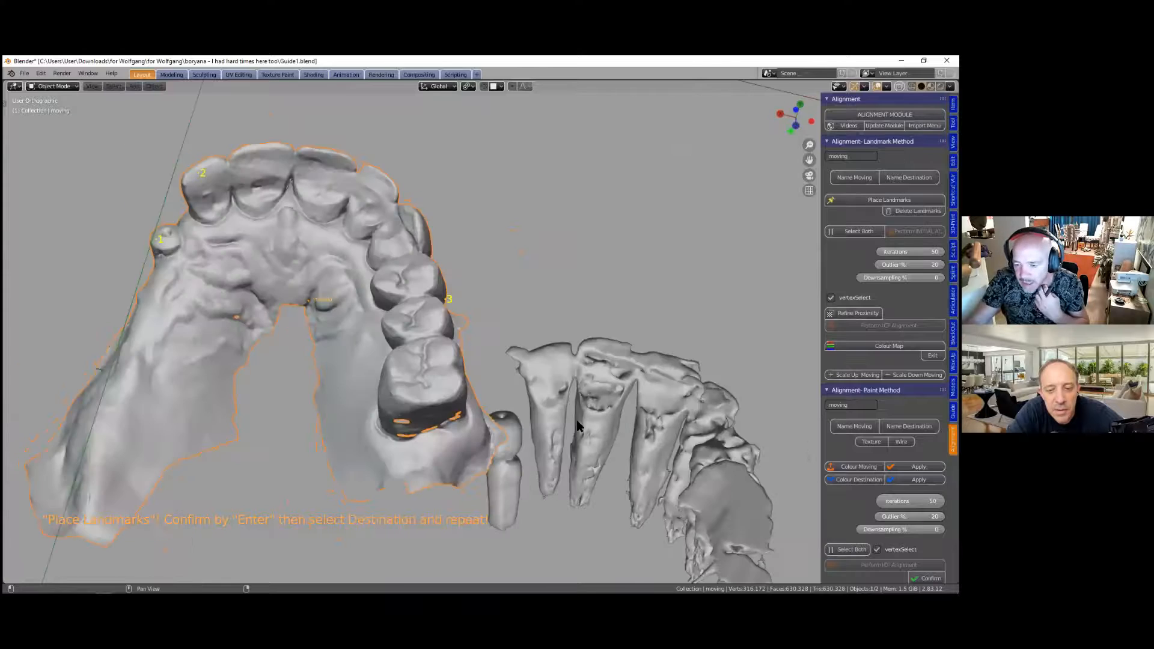
# Step: Inspect the palatal surfaces of the Segment 2 front teeth up close for areas clean enough to carry a landmark
pyautogui.scroll(1, 626, 503)
pyautogui.scroll(5, 494, 375)
pyautogui.moveTo(494, 375); pyautogui.dragTo(506, 318, button='middle')
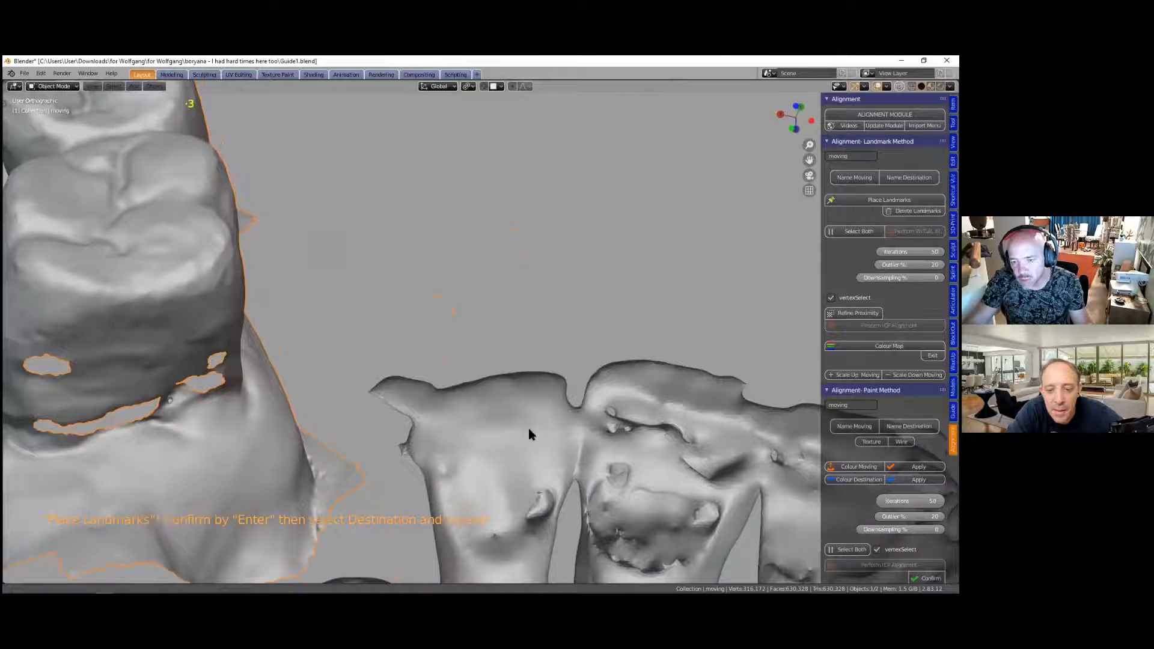
pyautogui.scroll(2, 680, 381)
pyautogui.scroll(2, 672, 395)
pyautogui.keyDown('shift'); pyautogui.moveTo(672, 395); pyautogui.dragTo(377, 164, button='middle'); pyautogui.keyUp('shift')
pyautogui.scroll(-1, 410, 317)
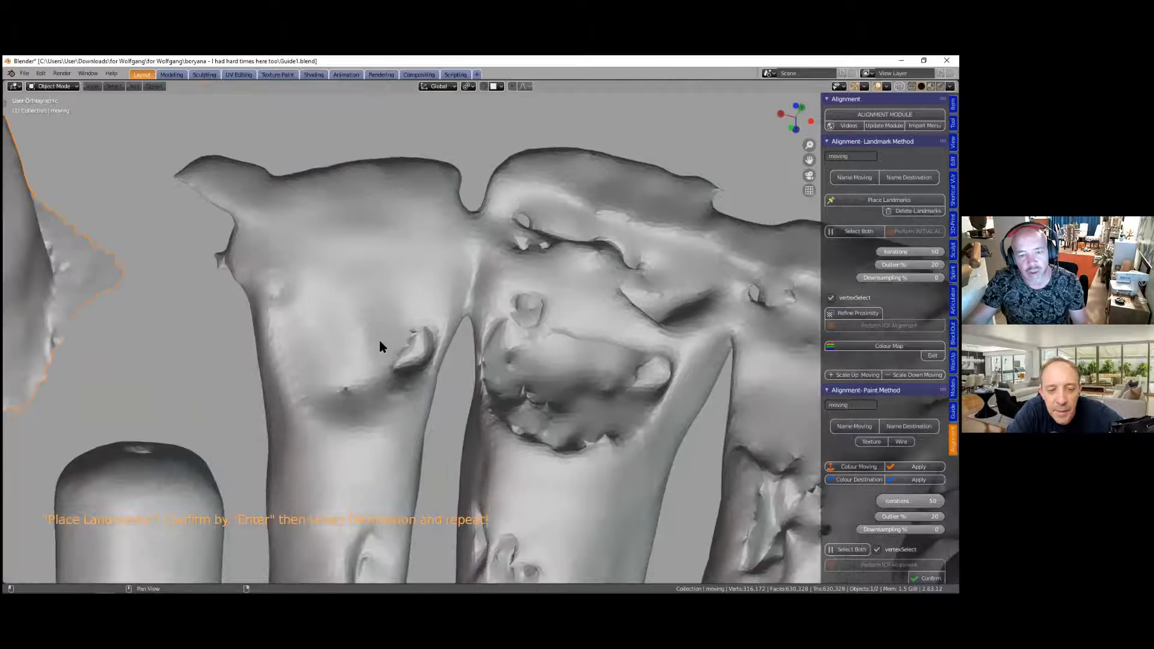
pyautogui.scroll(-1, 380, 340)
pyautogui.scroll(-2, 454, 334)
pyautogui.scroll(-1, 445, 355)
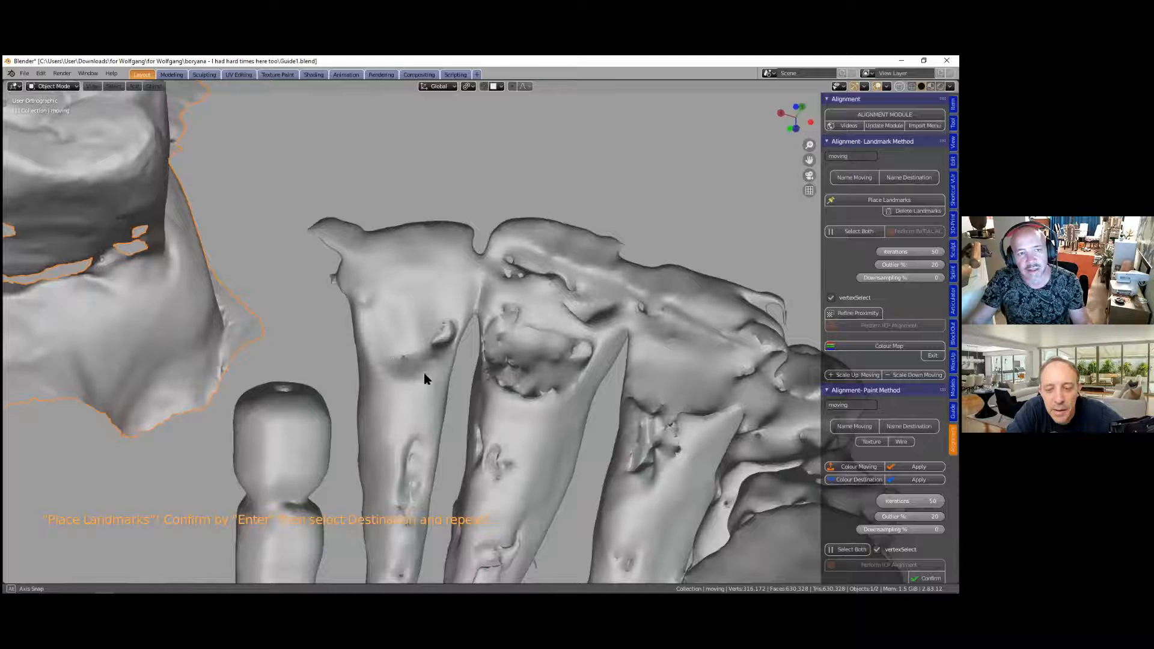
# Step: Place landmark 4 on the palatal surface of the incisor next to the stump on the upper jaw scan
pyautogui.scroll(-2, 540, 414)
pyautogui.keyDown('shift'); pyautogui.moveTo(312, 215); pyautogui.dragTo(420, 282, button='middle'); pyautogui.keyUp('shift')
pyautogui.keyDown('shift'); pyautogui.moveTo(496, 334); pyautogui.dragTo(568, 367, button='middle'); pyautogui.keyUp('shift')
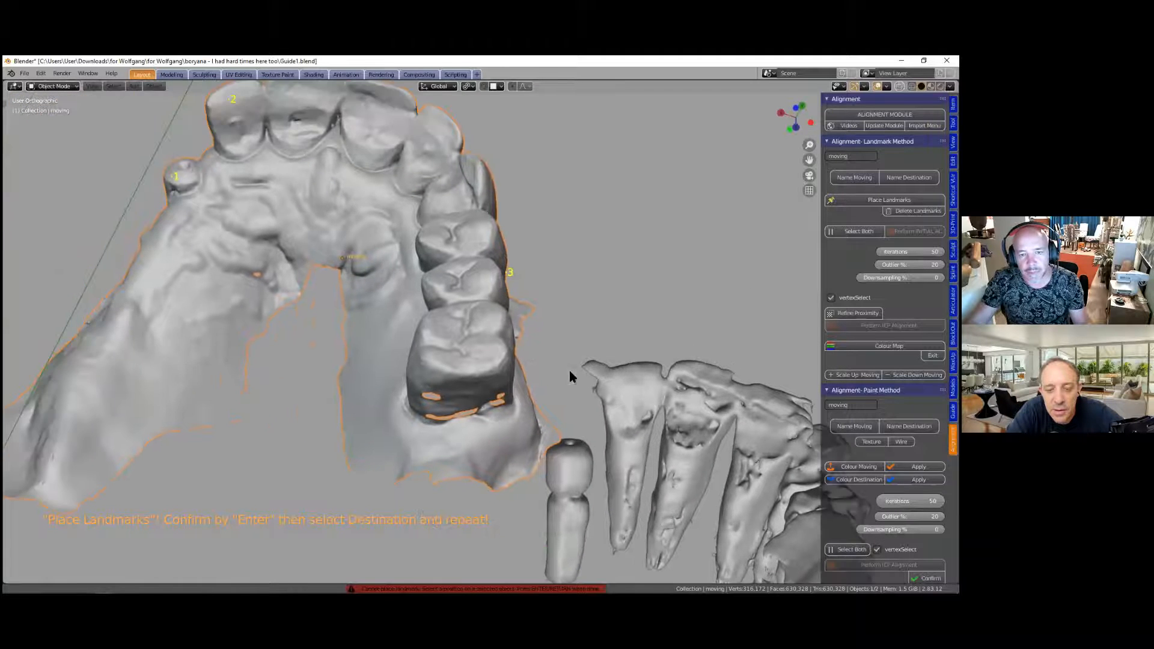
pyautogui.keyDown('shift'); pyautogui.moveTo(432, 315); pyautogui.dragTo(477, 345, button='middle'); pyautogui.keyUp('shift')
pyautogui.scroll(-1, 480, 345)
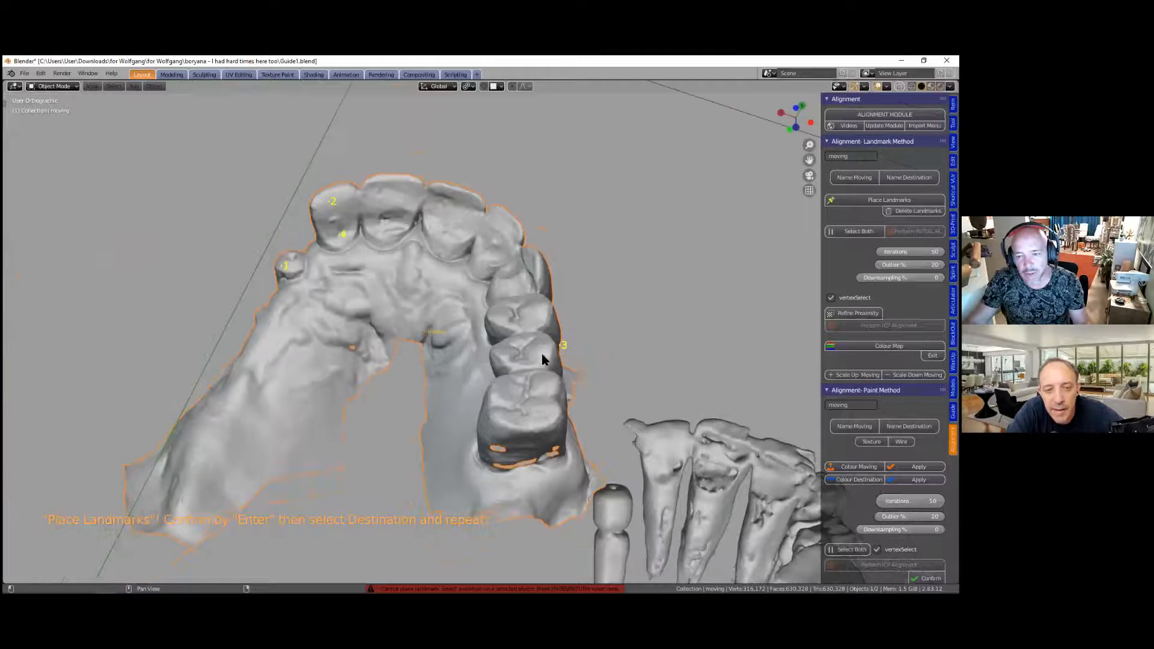
# Step: Examine the inner surfaces of the Segment 2 front teeth against the scan for a fifth landmark position
pyautogui.scroll(-1, 544, 367)
pyautogui.keyDown('shift'); pyautogui.moveTo(667, 386); pyautogui.dragTo(623, 369, button='middle'); pyautogui.keyUp('shift')
pyautogui.keyDown('shift'); pyautogui.moveTo(751, 381); pyautogui.dragTo(670, 347, button='middle'); pyautogui.keyUp('shift')
pyautogui.scroll(1, 208, 323)
pyautogui.scroll(4, 384, 323)
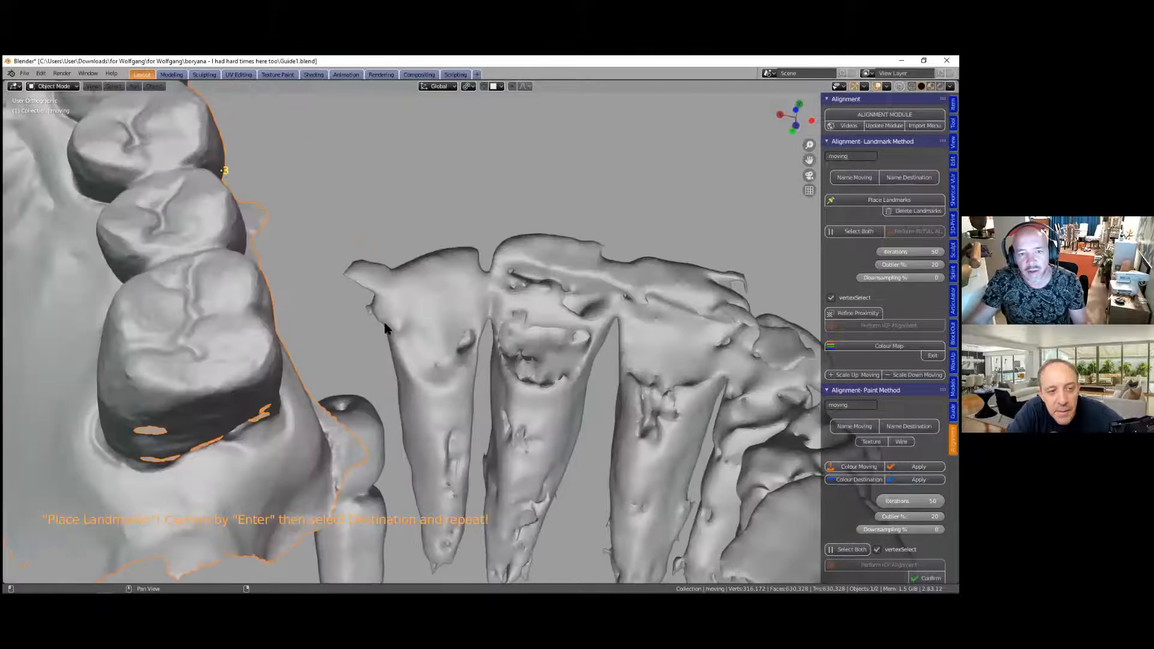
pyautogui.scroll(-1, 368, 271)
pyautogui.click(368, 270)
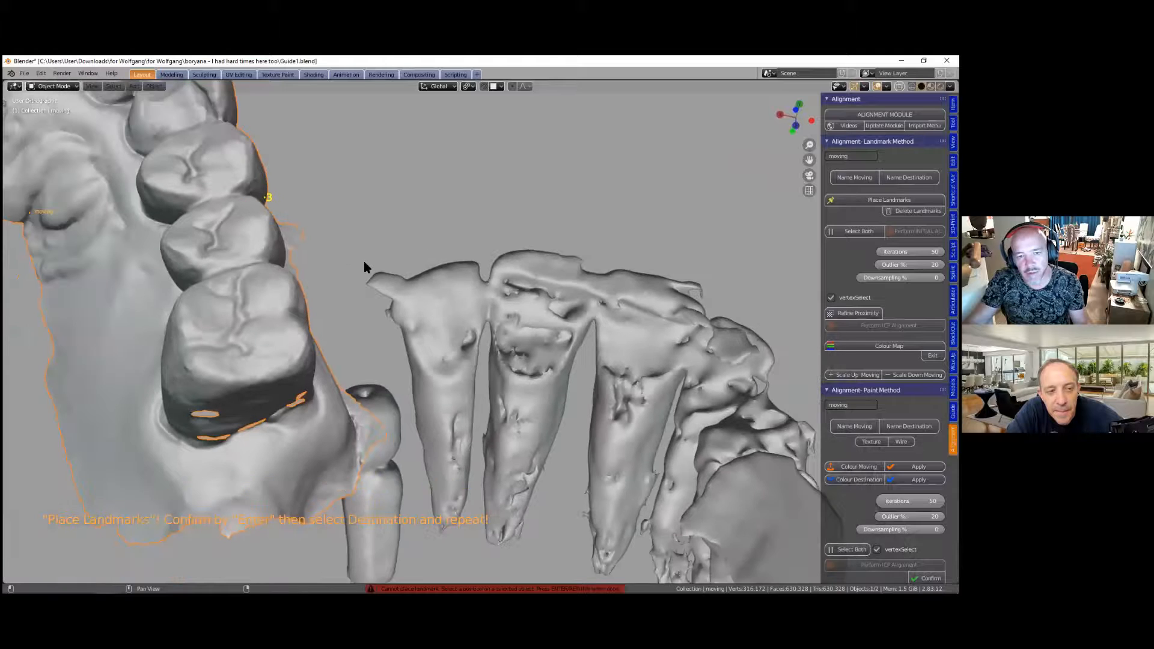
pyautogui.scroll(-1, 364, 264)
pyautogui.scroll(-1, 369, 292)
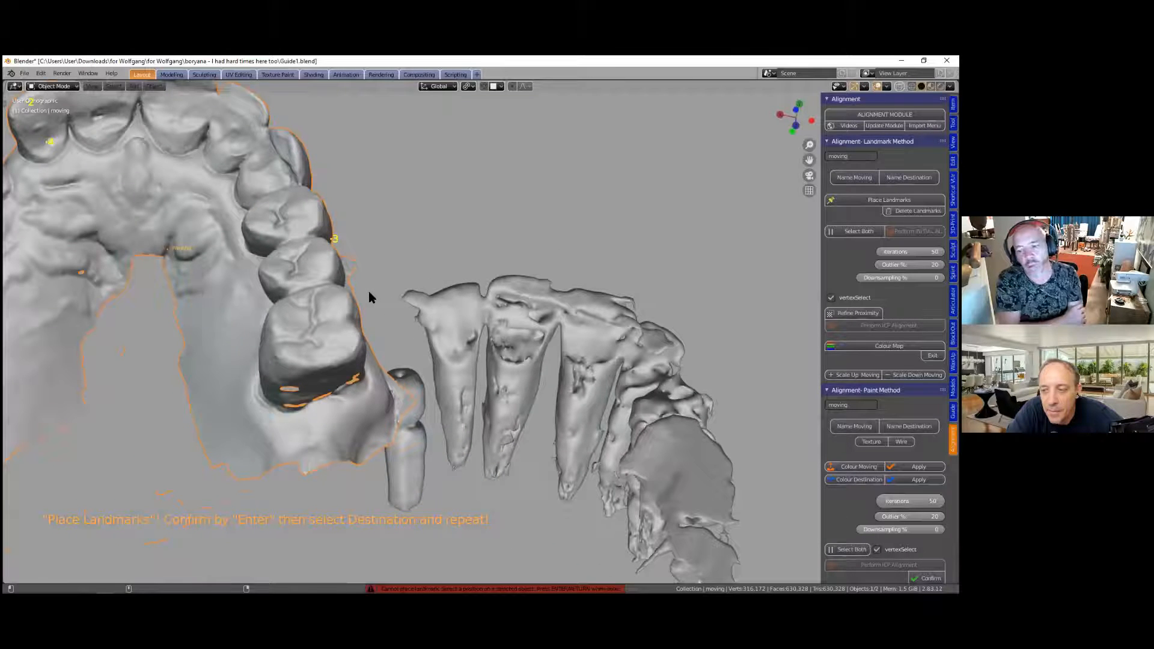
# Step: Place landmark 5 on the palatal surface of the third incisor from the stump, confirm the scan's landmarks and select the Segment 2 teeth
pyautogui.keyDown('shift'); pyautogui.moveTo(369, 291); pyautogui.dragTo(489, 375, button='middle'); pyautogui.keyUp('shift')
pyautogui.scroll(-4, 368, 292)
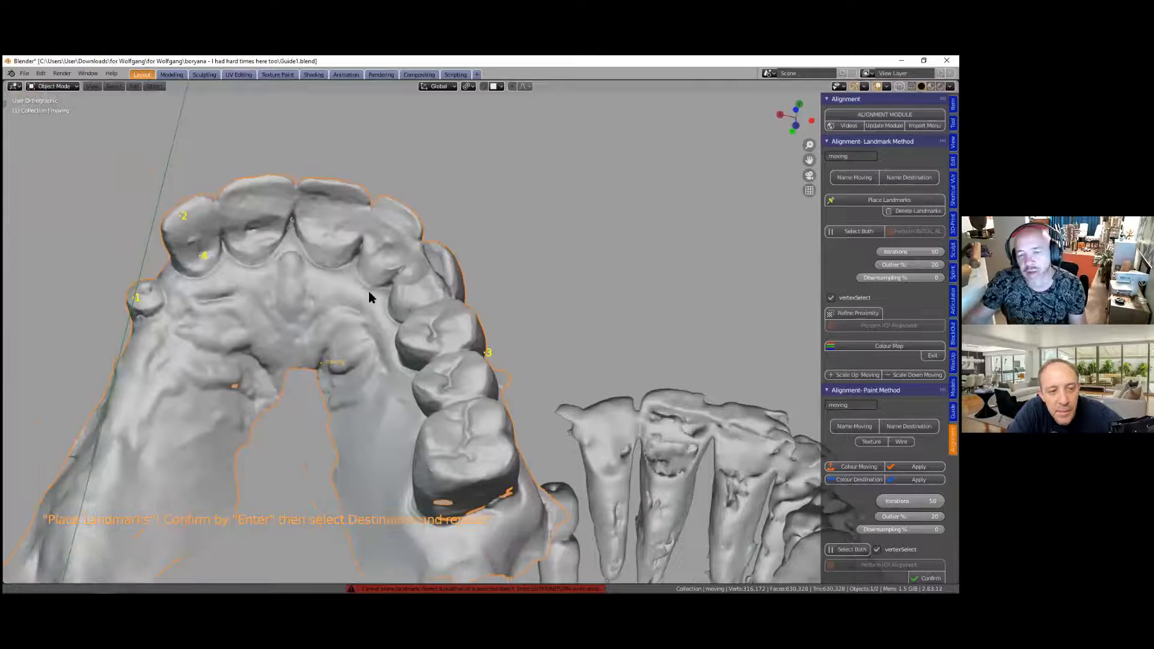
pyautogui.moveTo(376, 313); pyautogui.dragTo(436, 328, button='middle')
pyautogui.moveTo(554, 349); pyautogui.dragTo(557, 250, button='middle')
pyautogui.scroll(1, 549, 279)
pyautogui.click(728, 341)
# Step: Place landmarks 1 to 3 on the Segment 2 teeth: the stump, the adjacent incisor's front surface and the matching premolar's outer surface
pyautogui.moveTo(693, 267); pyautogui.dragTo(504, 331, button='middle')
pyautogui.scroll(3, 504, 328)
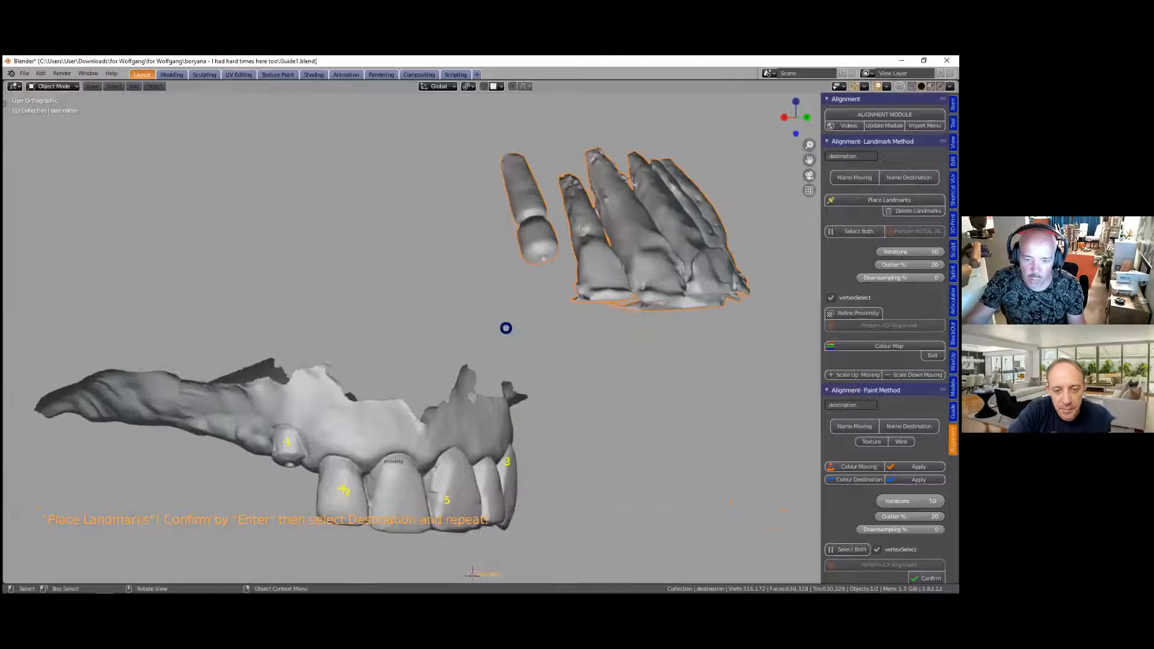
pyautogui.moveTo(552, 347); pyautogui.dragTo(671, 364, button='middle')
pyautogui.click(496, 372)
pyautogui.scroll(-2, 519, 368)
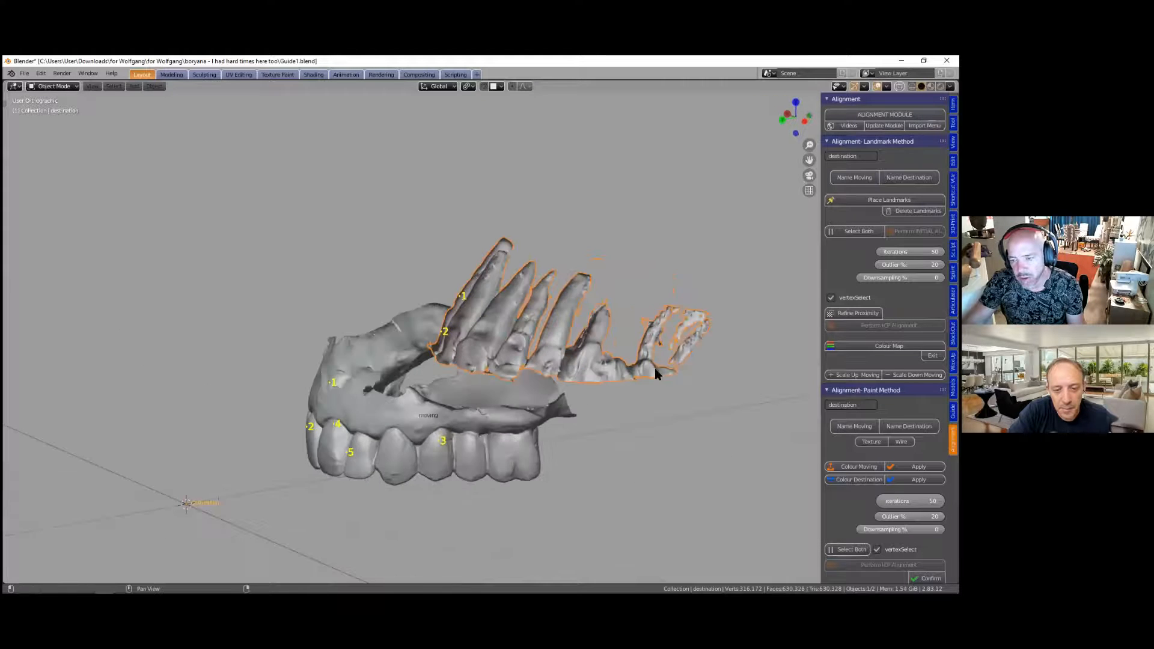
pyautogui.scroll(3, 514, 350)
pyautogui.scroll(-4, 580, 249)
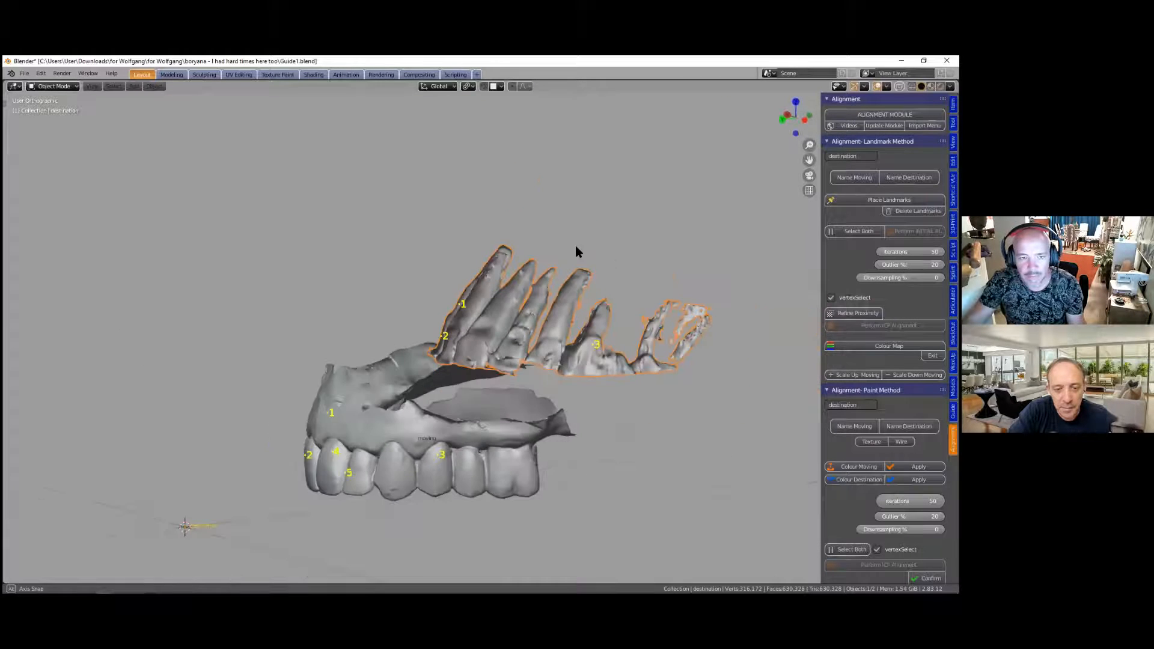
# Step: Place landmarks 4 and 5 on the palatal surfaces of the matching incisors on the Segment 2 teeth
pyautogui.moveTo(578, 301); pyautogui.dragTo(616, 393, button='middle')
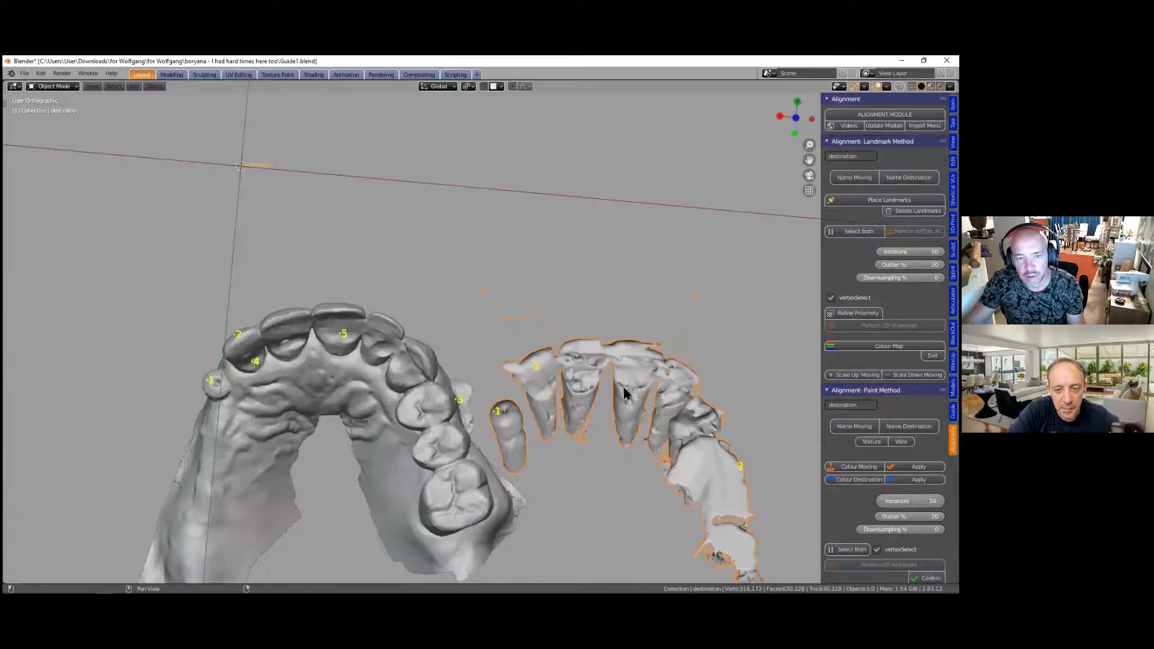
pyautogui.scroll(2, 625, 397)
pyautogui.scroll(2, 630, 373)
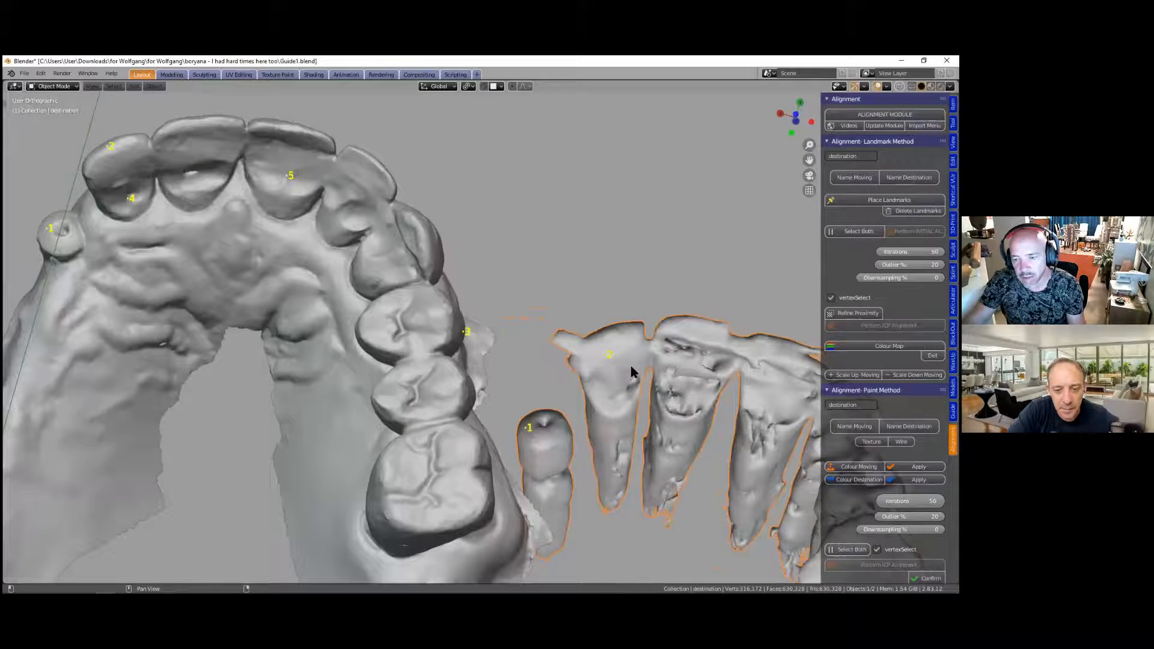
pyautogui.scroll(-3, 631, 372)
pyautogui.moveTo(632, 370); pyautogui.dragTo(561, 391, button='middle')
pyautogui.scroll(-4, 605, 361)
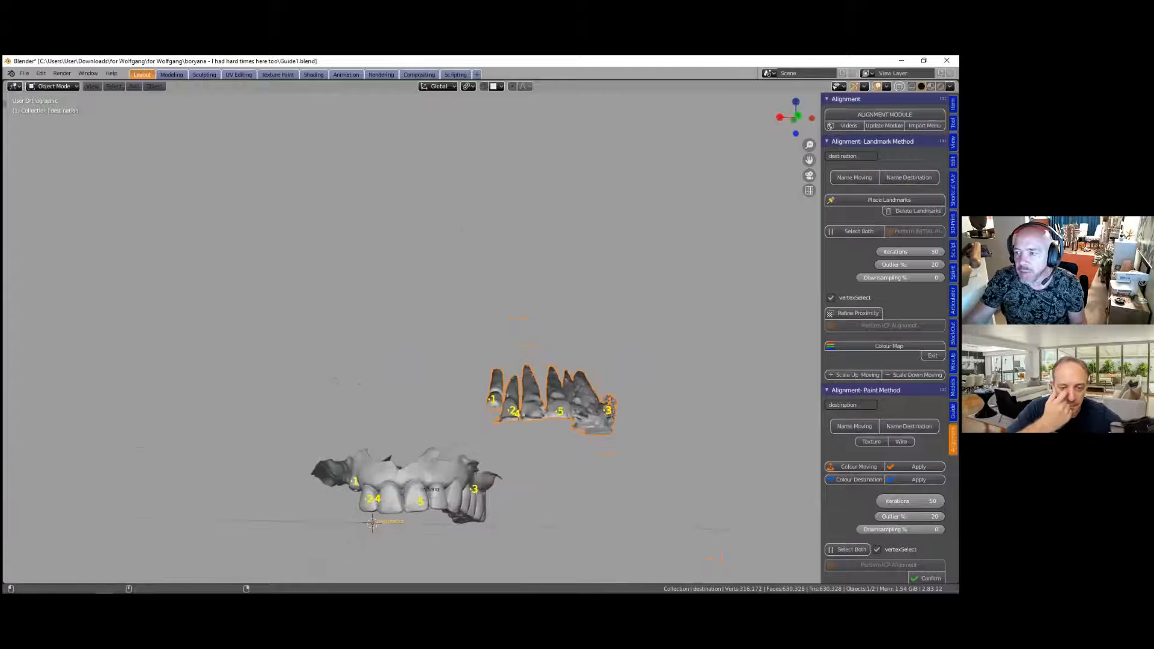
# Step: Confirm the destination landmarks, select both models and perform the initial alignment
pyautogui.keyDown('shift'); pyautogui.moveTo(768, 264); pyautogui.dragTo(730, 177, button='middle'); pyautogui.keyUp('shift')
pyautogui.press('a')
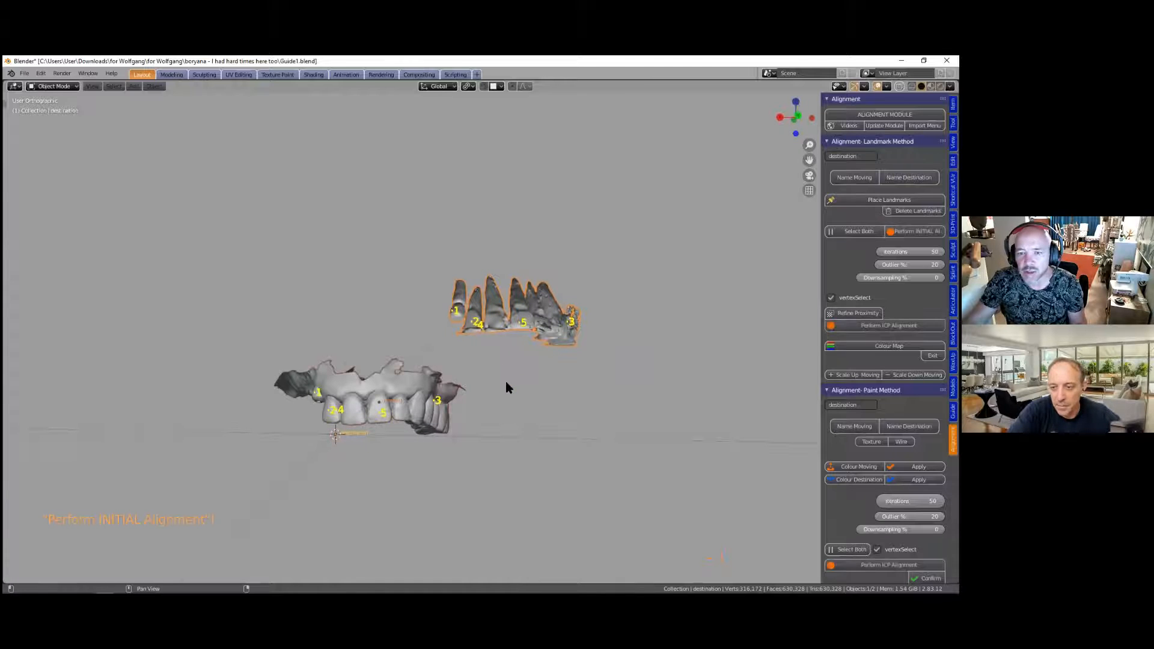
pyautogui.press('i')
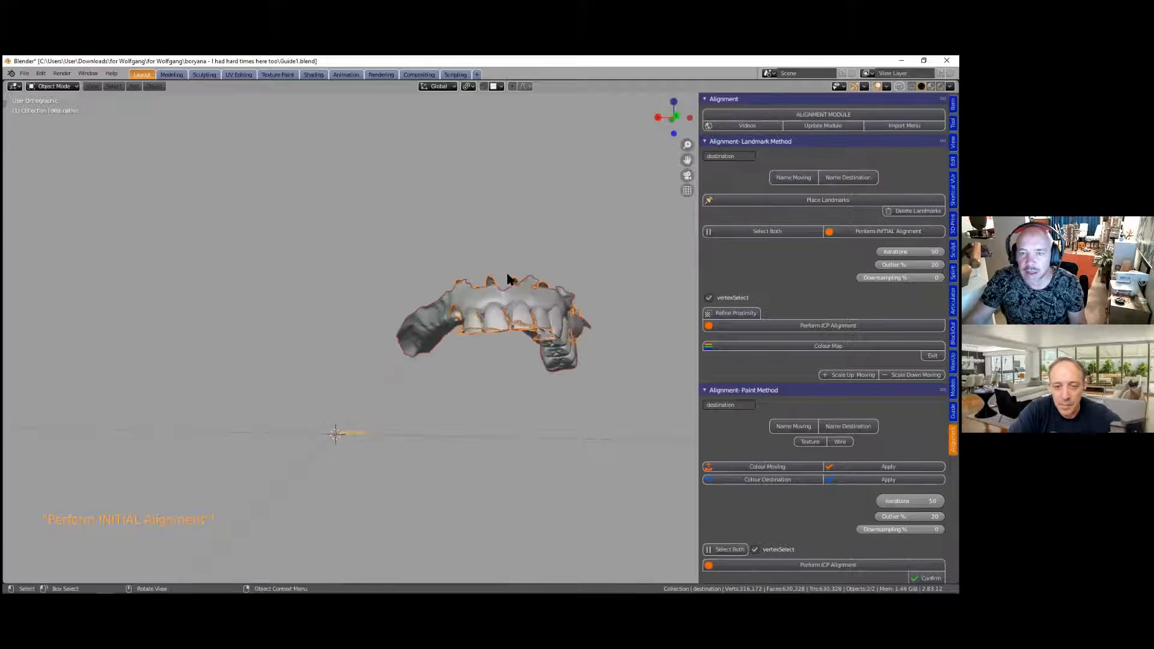
# Step: Check the fit between the aligned upper jaw scan and the Segment 2 teeth from the front and the biting edges
pyautogui.scroll(4, 498, 328)
pyautogui.moveTo(496, 395); pyautogui.dragTo(573, 401, button='middle')
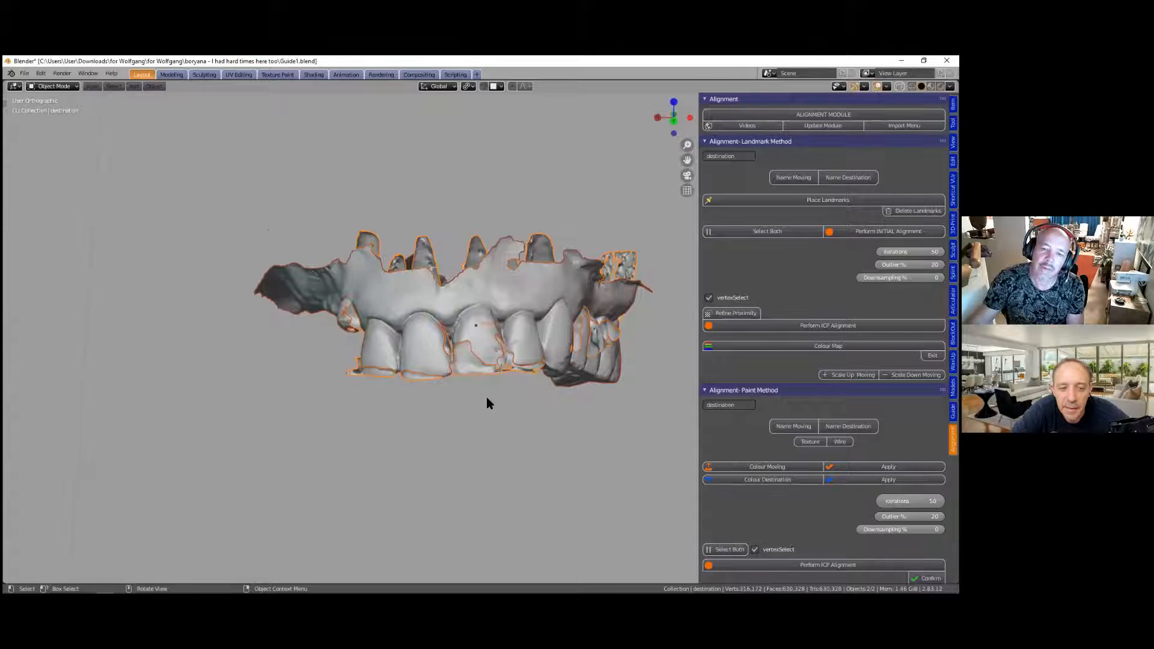
pyautogui.scroll(2, 487, 404)
pyautogui.moveTo(486, 401); pyautogui.dragTo(449, 340, button='middle')
pyautogui.scroll(4, 427, 350)
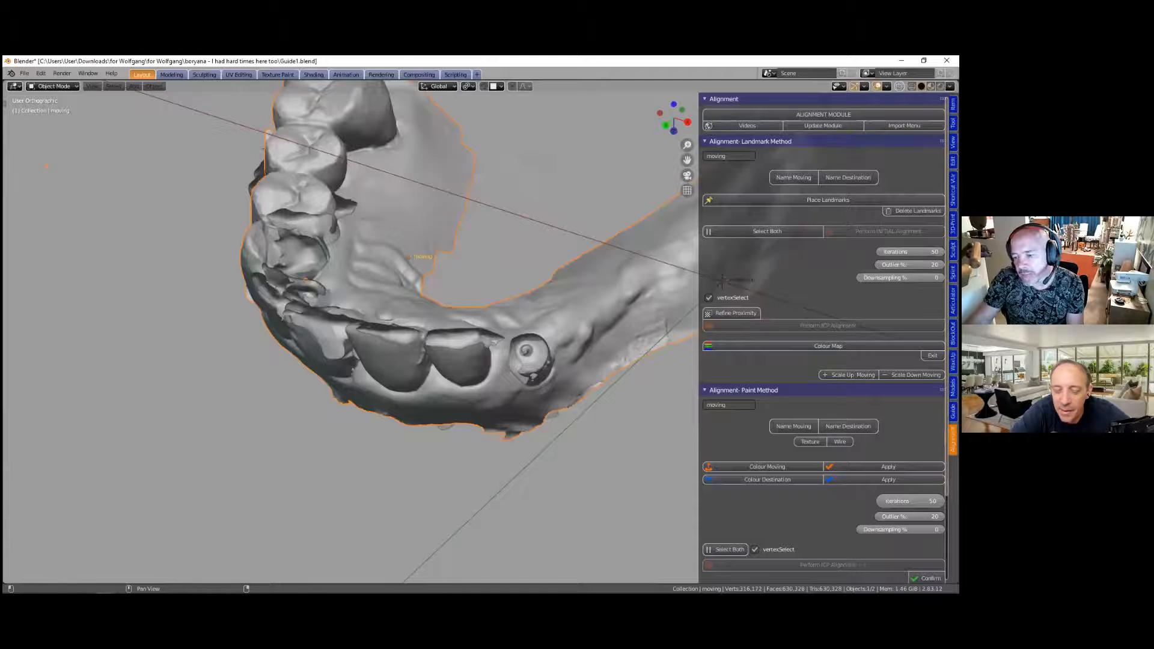
# Step: Turn on the Face Orientation colours to check the normals of both models
pyautogui.keyDown('ctrl'); pyautogui.scroll(2, 710, 335); pyautogui.keyUp('ctrl')
pyautogui.scroll(-5, 711, 334)
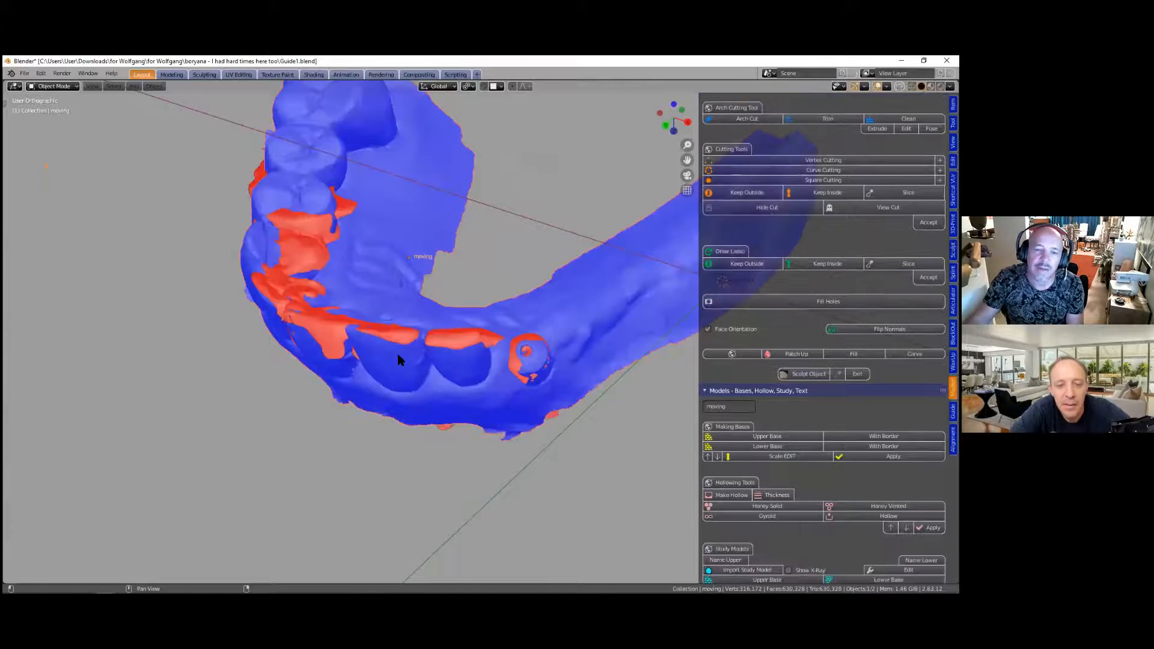
pyautogui.moveTo(371, 339); pyautogui.dragTo(373, 343, button='middle')
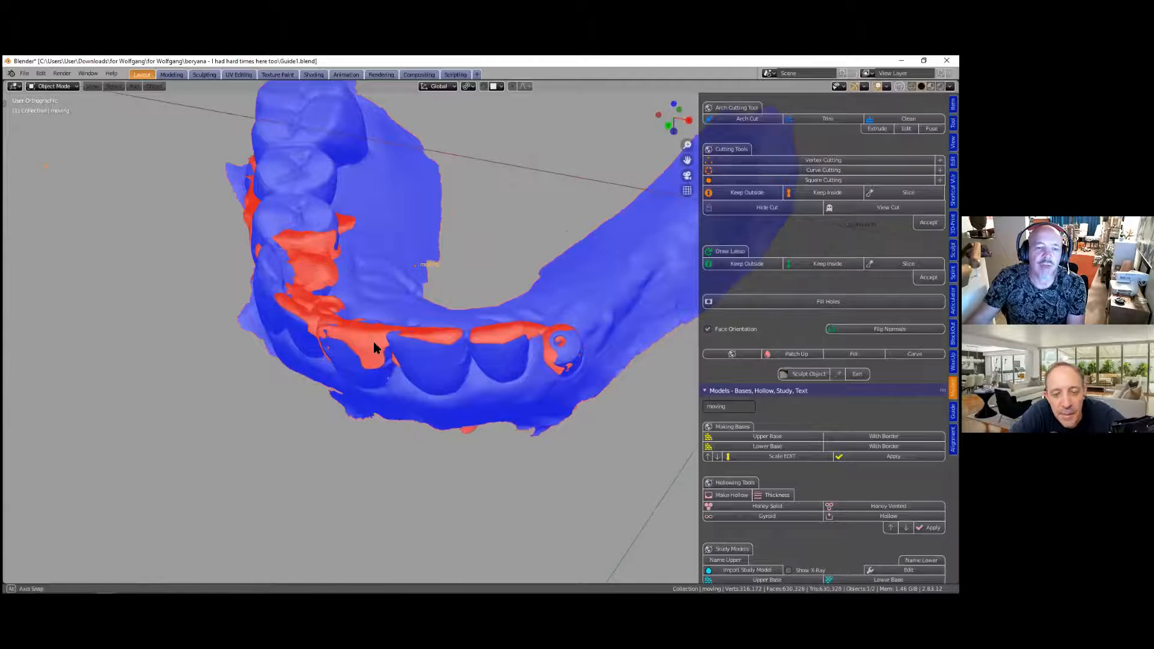
# Step: Select the Segment 2 teeth, flip their inverted normals and turn off the Face Orientation colours
pyautogui.scroll(1, 376, 338)
pyautogui.click(410, 298)
pyautogui.scroll(2, 378, 330)
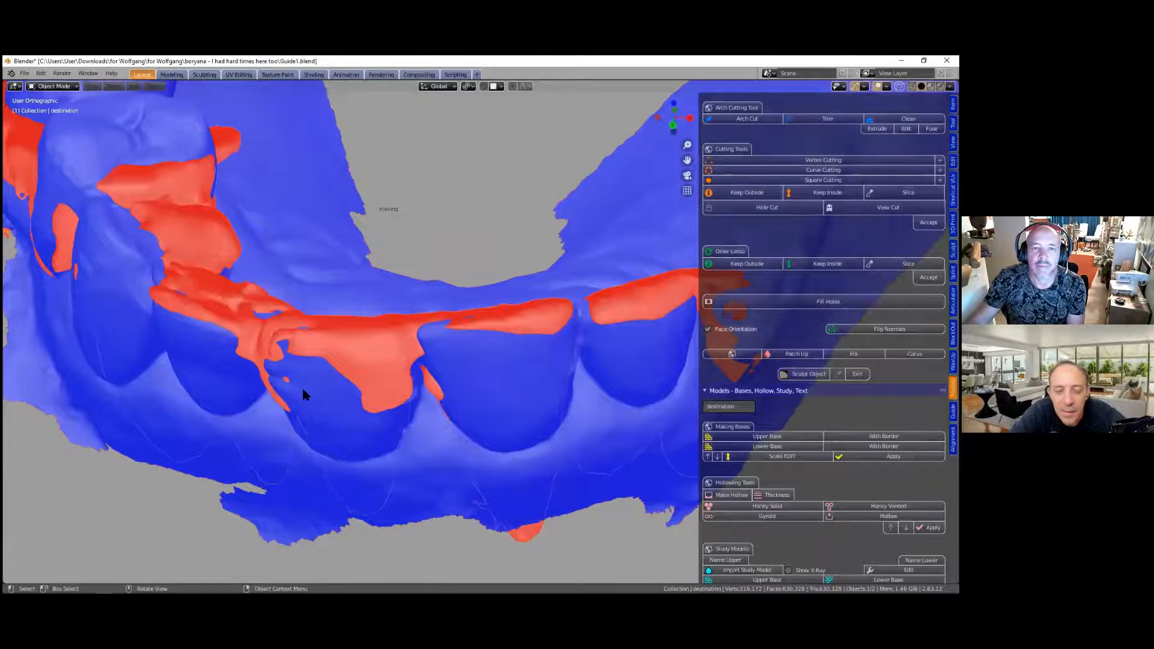
pyautogui.scroll(-3, 303, 391)
pyautogui.moveTo(308, 360); pyautogui.dragTo(310, 323, button='middle')
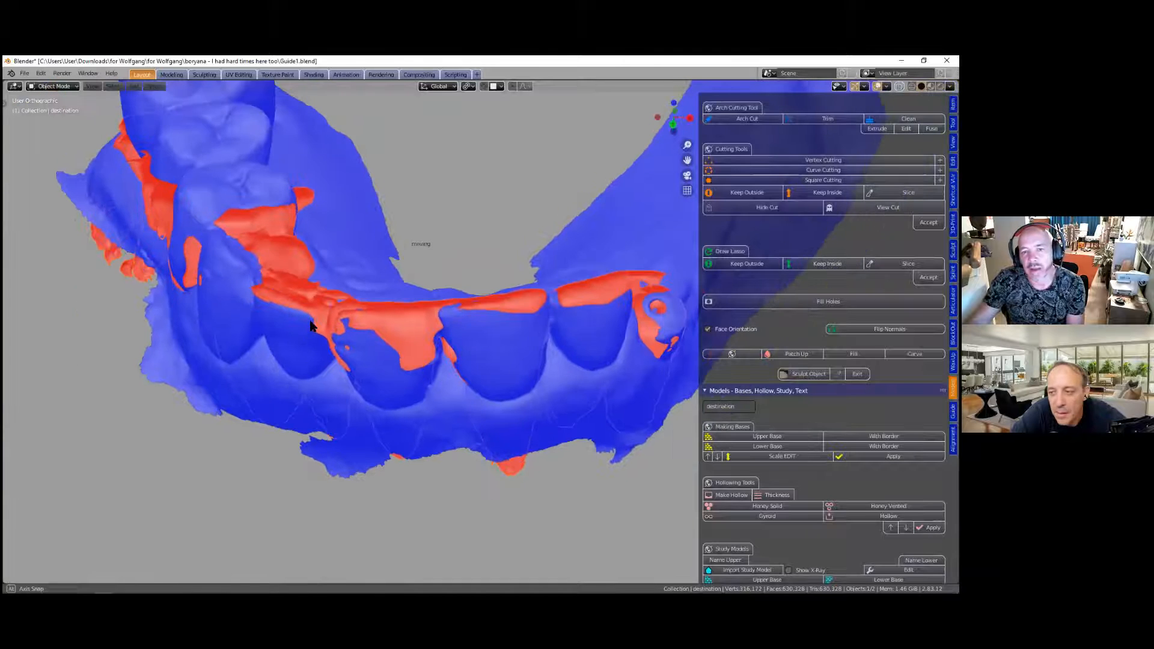
pyautogui.moveTo(307, 365); pyautogui.dragTo(364, 348, button='middle')
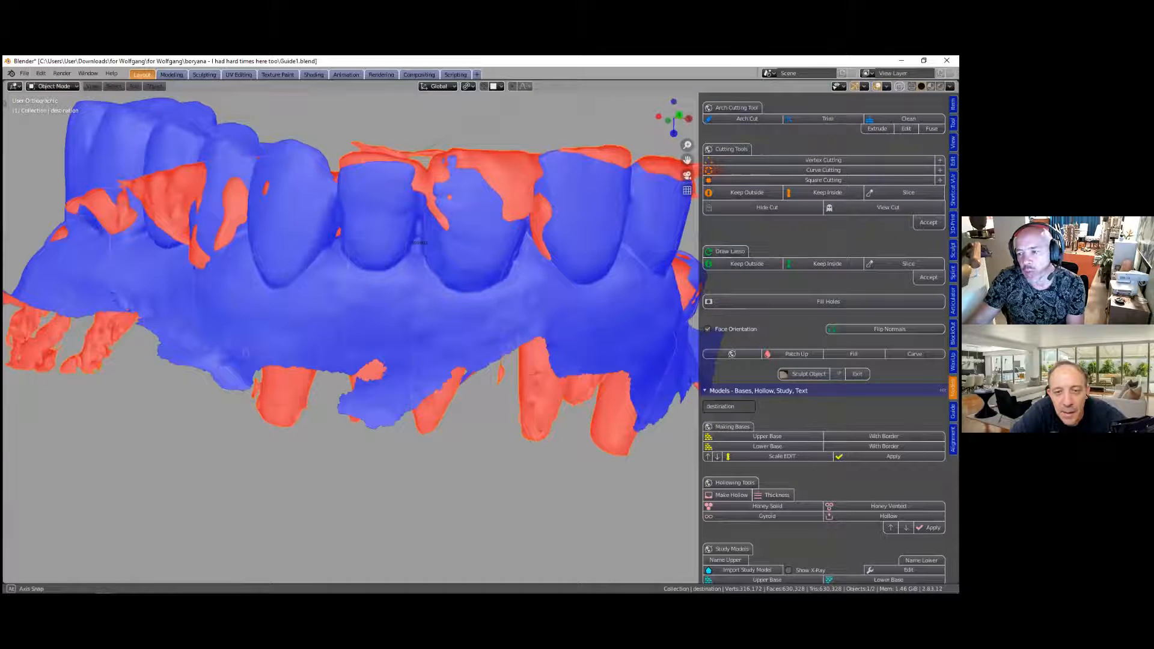
pyautogui.moveTo(419, 242); pyautogui.dragTo(441, 279, button='middle')
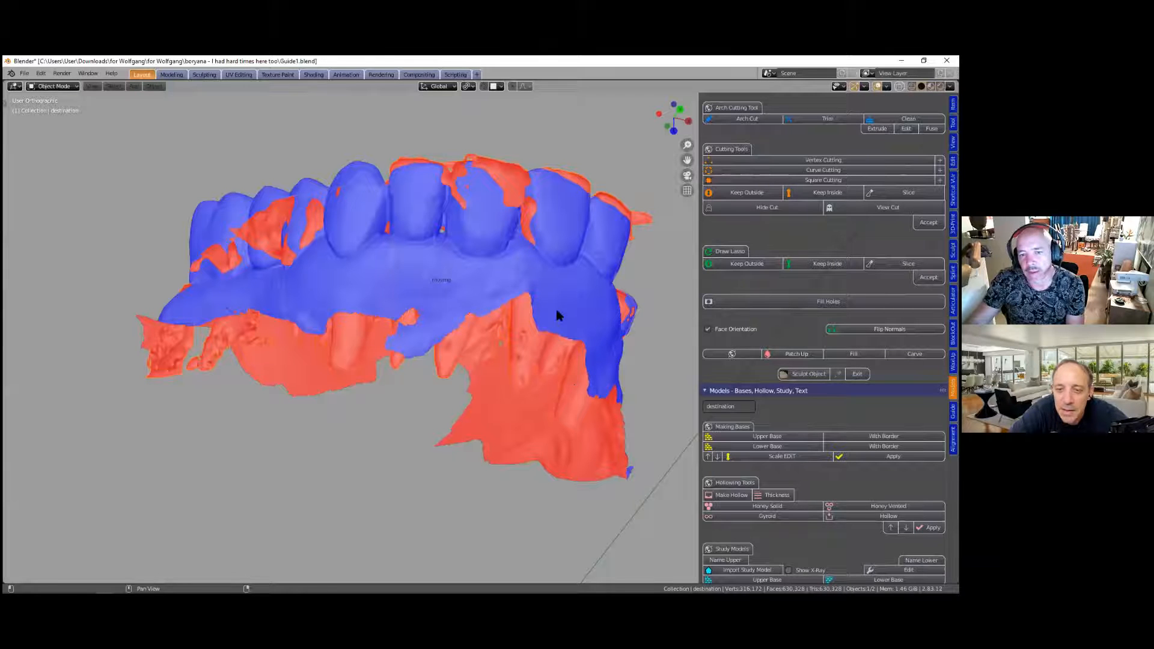
pyautogui.moveTo(451, 446); pyautogui.dragTo(488, 347, button='middle')
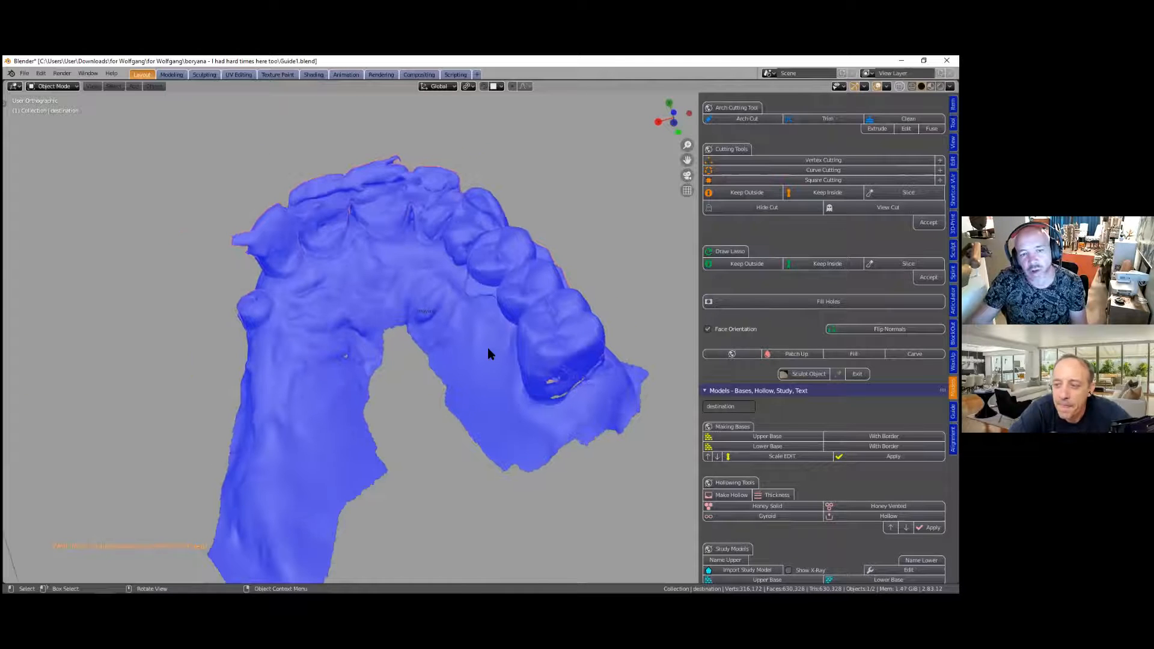
pyautogui.moveTo(559, 441); pyautogui.dragTo(527, 400, button='middle')
pyautogui.hotkey('shift', 'f')
# Step: Inspect how closely the scan and the Segment 2 crowns overlap from the front and the stump side
pyautogui.scroll(1, 541, 401)
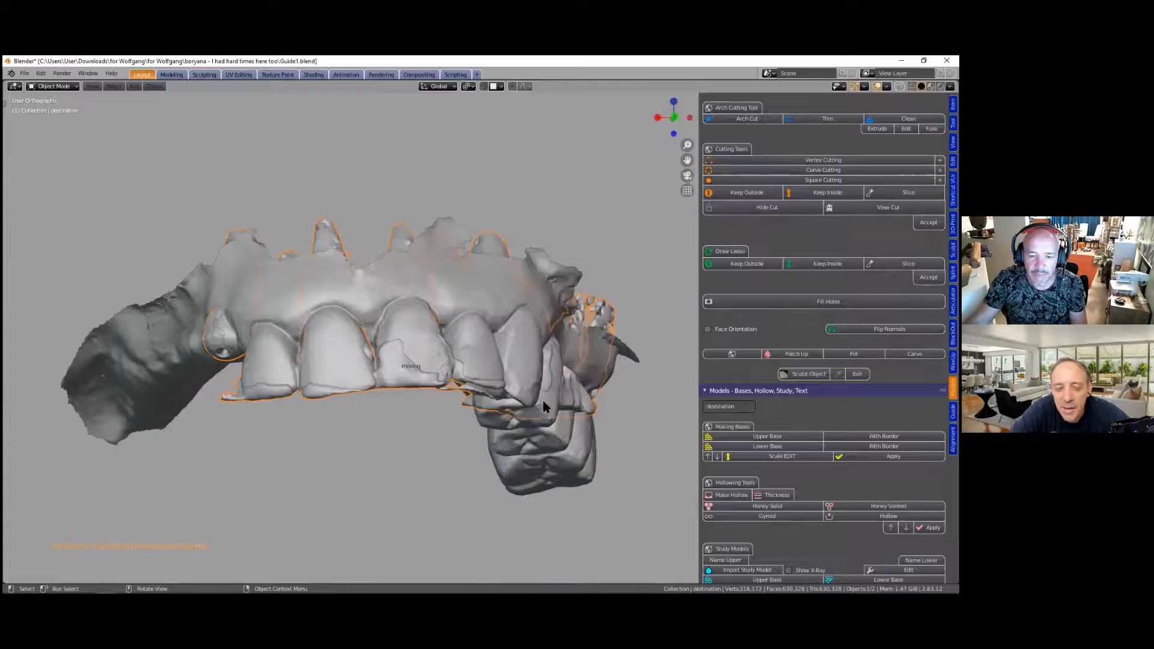
pyautogui.scroll(2, 509, 391)
pyautogui.moveTo(434, 396); pyautogui.dragTo(671, 385, button='middle')
pyautogui.moveTo(449, 438); pyautogui.dragTo(468, 428, button='middle')
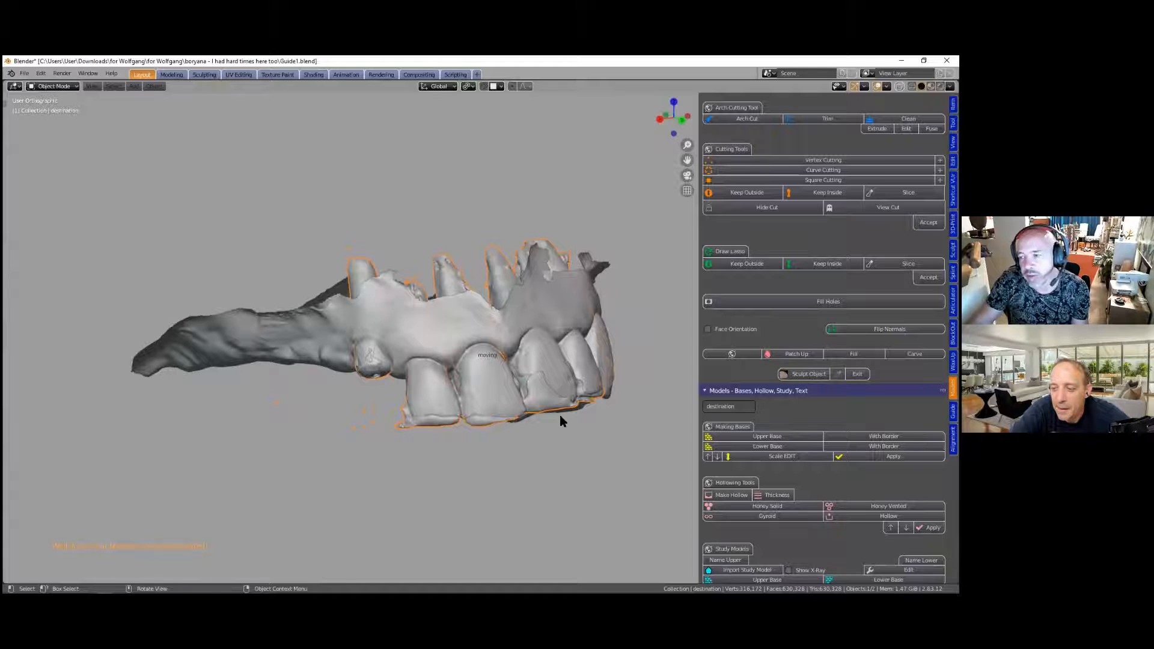
# Step: Bring up the alignment tools, select the upper jaw scan (moving) and open its mesh for editing
pyautogui.click(952, 439)
pyautogui.scroll(3, 446, 420)
pyautogui.keyDown('shift'); pyautogui.moveTo(446, 420); pyautogui.dragTo(490, 430, button='middle'); pyautogui.keyUp('shift')
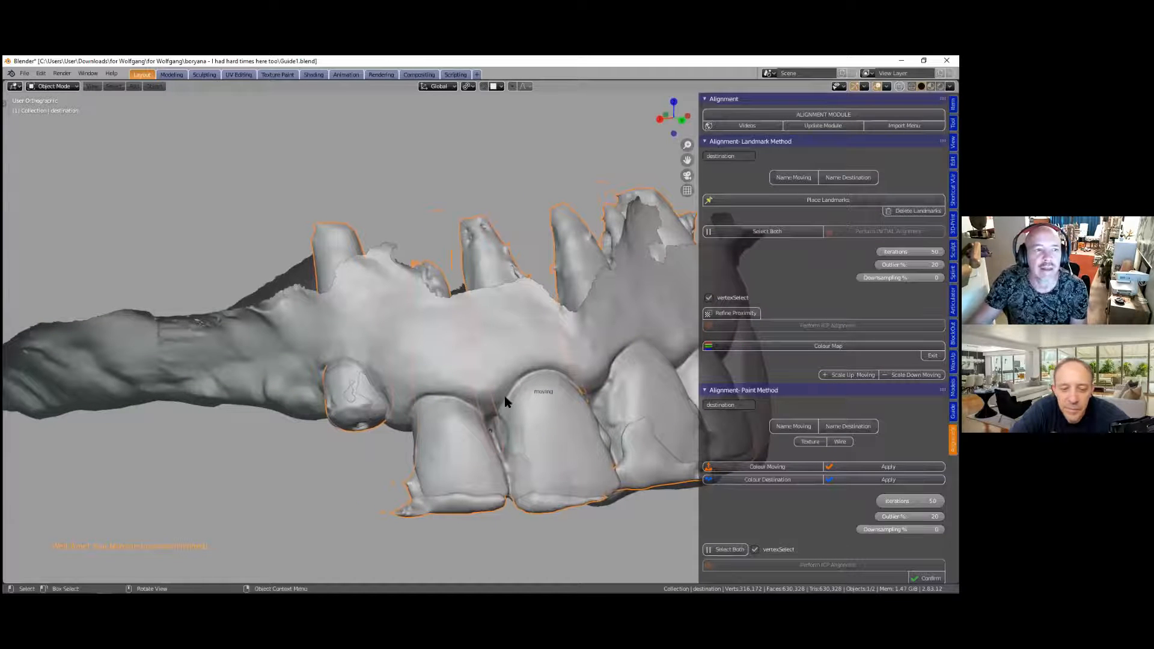
pyautogui.scroll(-1, 823, 337)
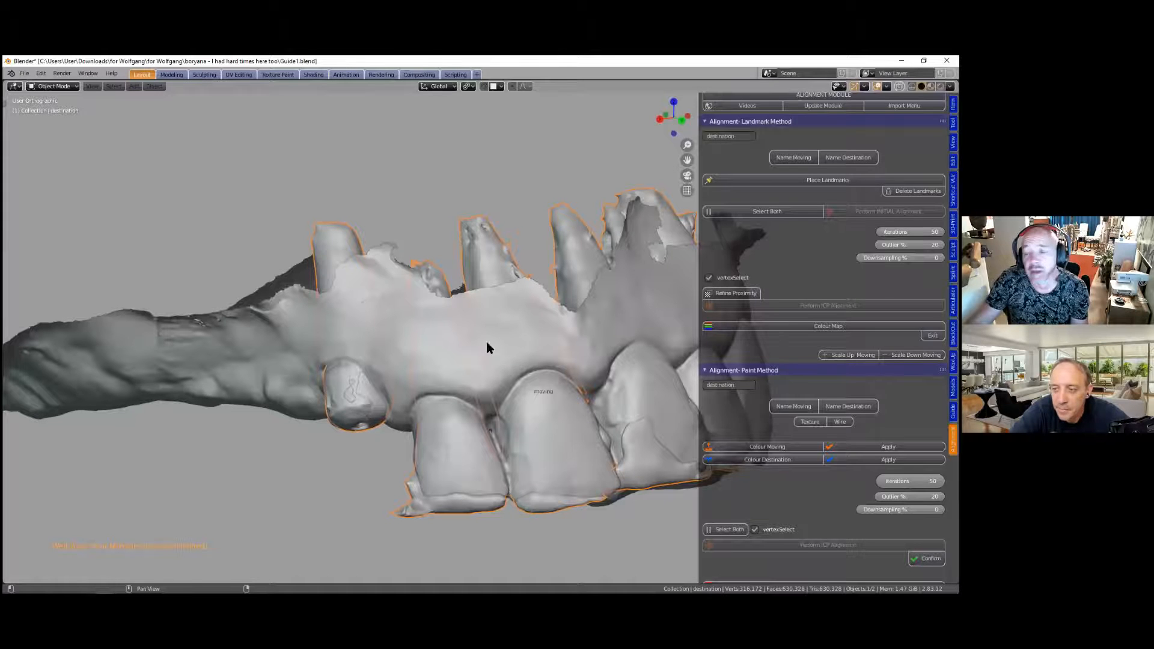
pyautogui.scroll(-2, 742, 370)
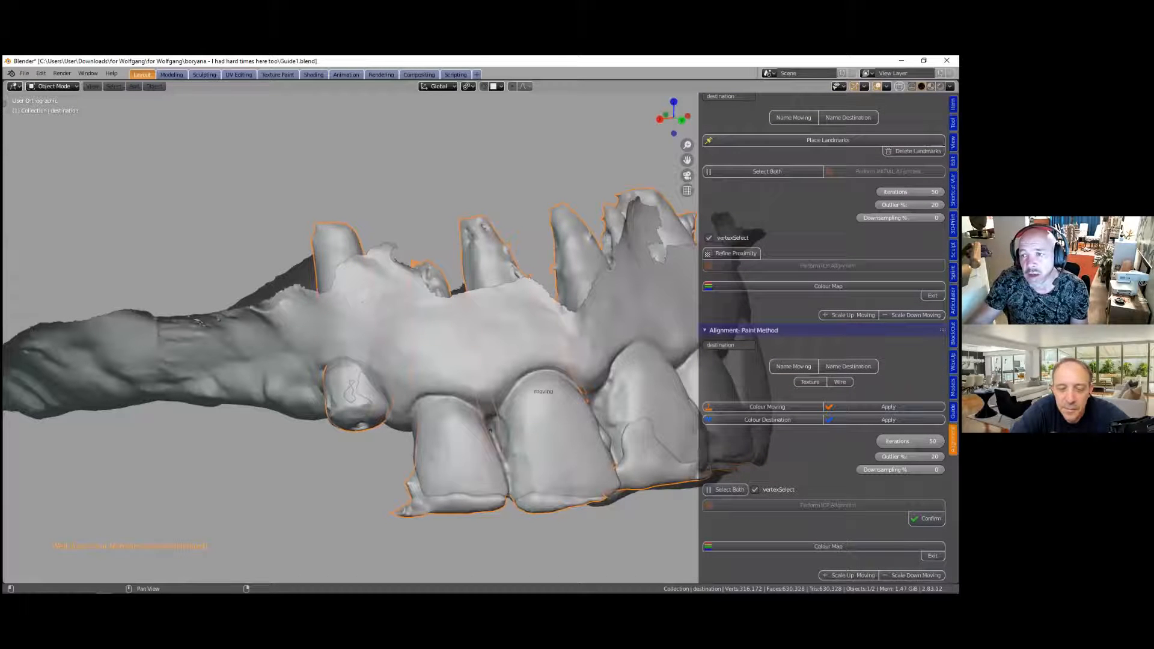
pyautogui.scroll(-1, 736, 360)
pyautogui.scroll(-1, 692, 332)
pyautogui.click(691, 334)
pyautogui.scroll(4, 744, 326)
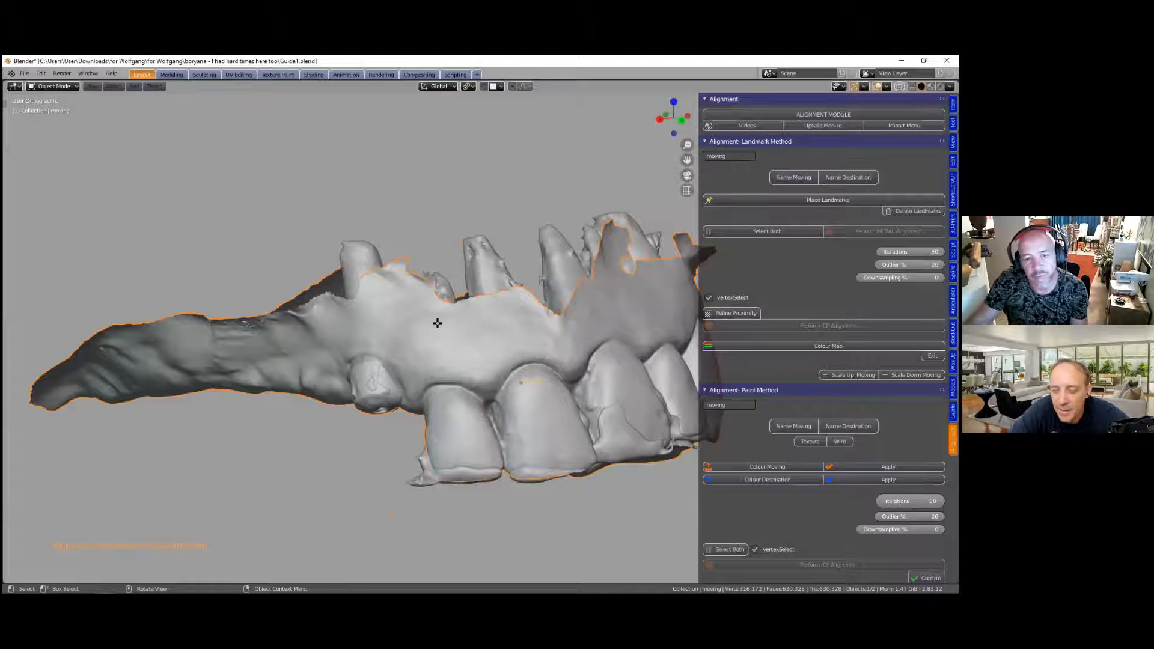
pyautogui.press('Tab')
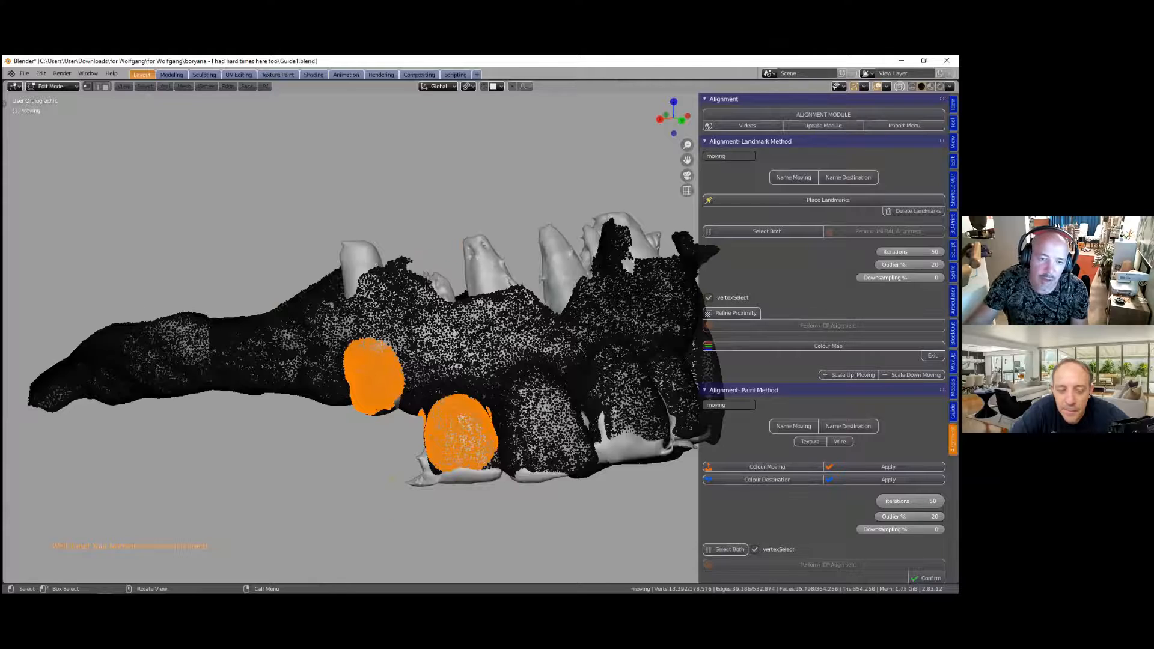
# Step: Circle-select the scan's vertices over the tip and outer side of the isolated stump tooth
pyautogui.scroll(2, 349, 298)
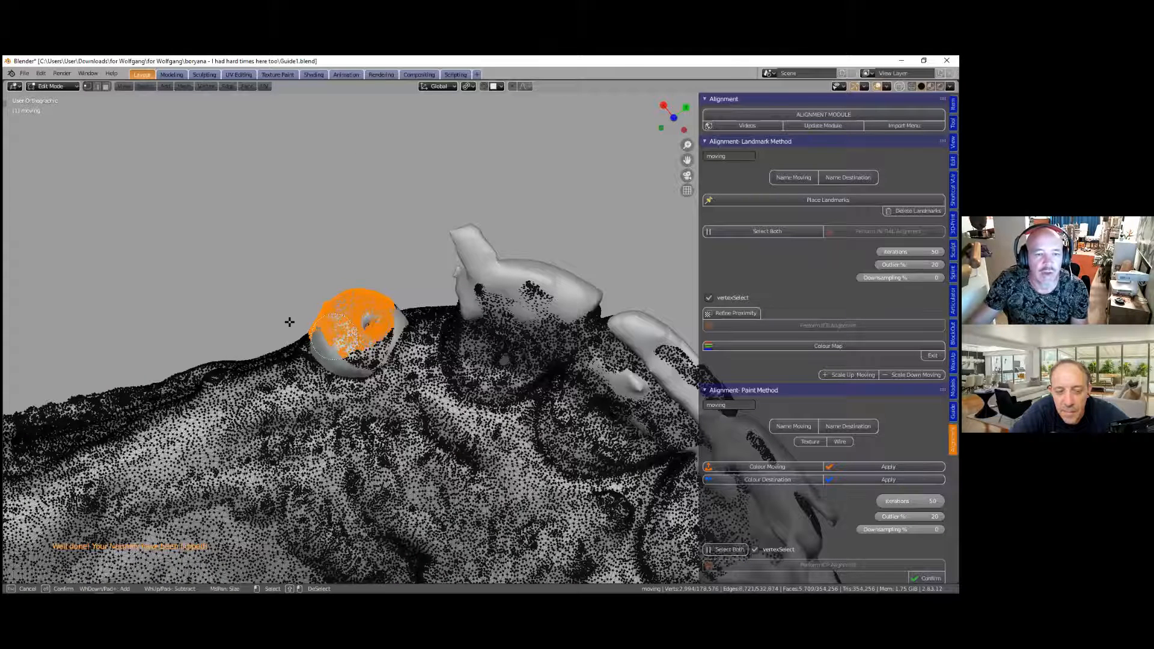
pyautogui.moveTo(337, 335)
pyautogui.mouseDown()
pyautogui.moveTo(364, 343)
pyautogui.moveTo(341, 353)
pyautogui.mouseUp()
pyautogui.press('Escape')
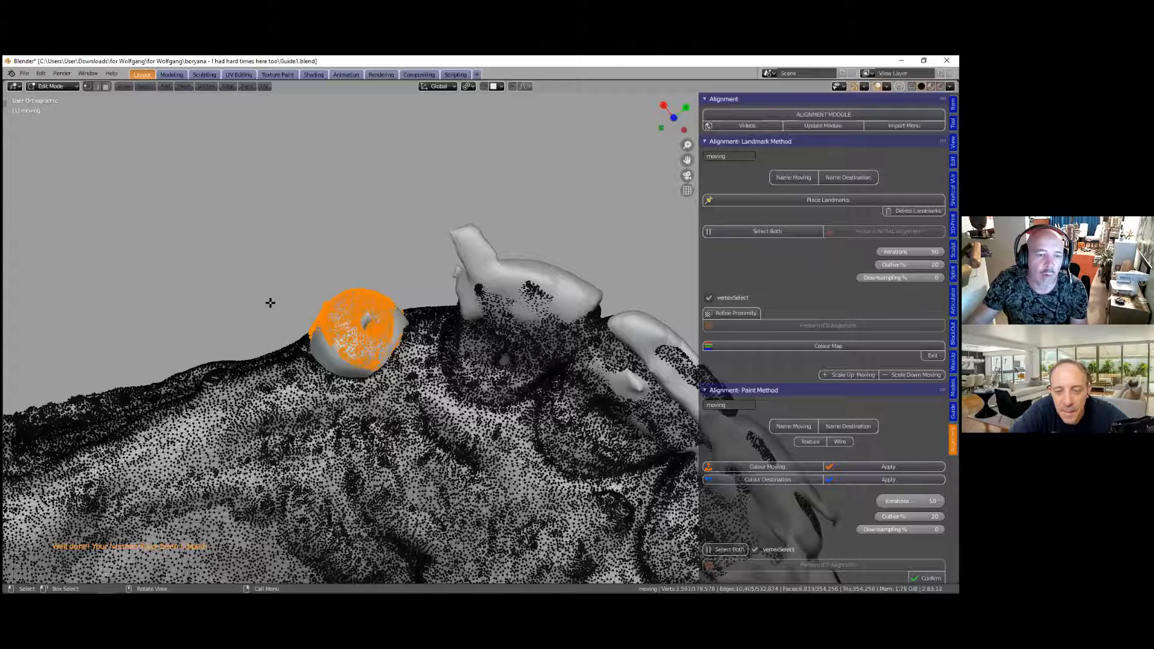
pyautogui.moveTo(278, 338); pyautogui.dragTo(278, 336, button='middle')
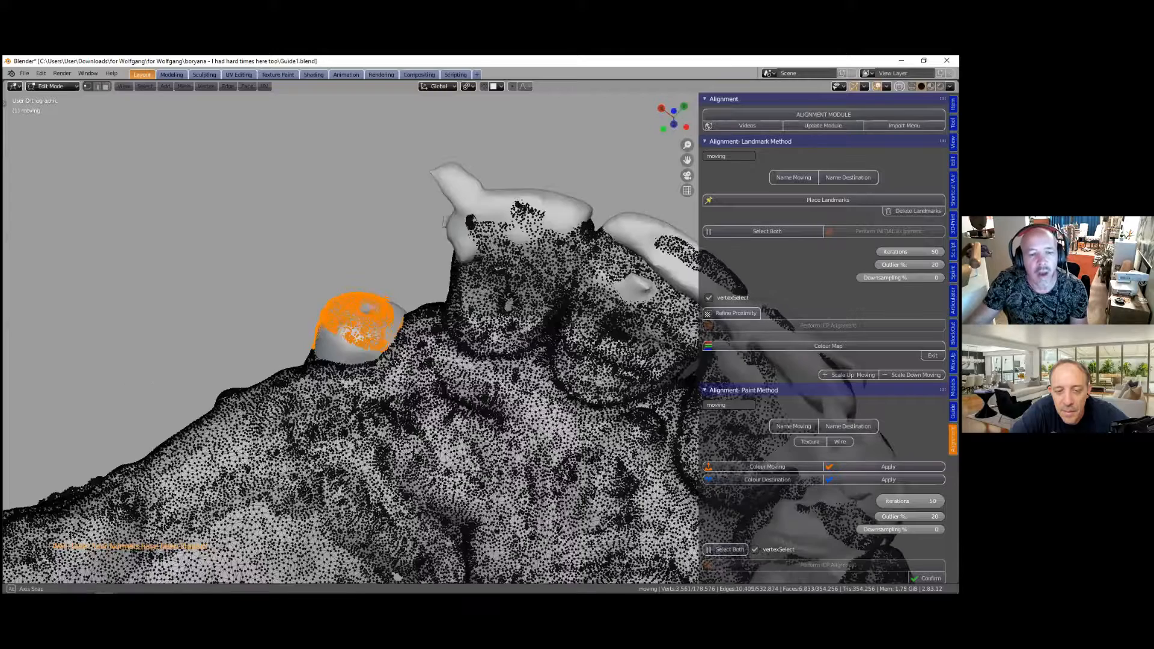
pyautogui.moveTo(230, 413); pyautogui.dragTo(300, 387, button='middle')
pyautogui.press('c')
pyautogui.moveTo(282, 349); pyautogui.dragTo(277, 340)
pyautogui.middleClick(229, 414)
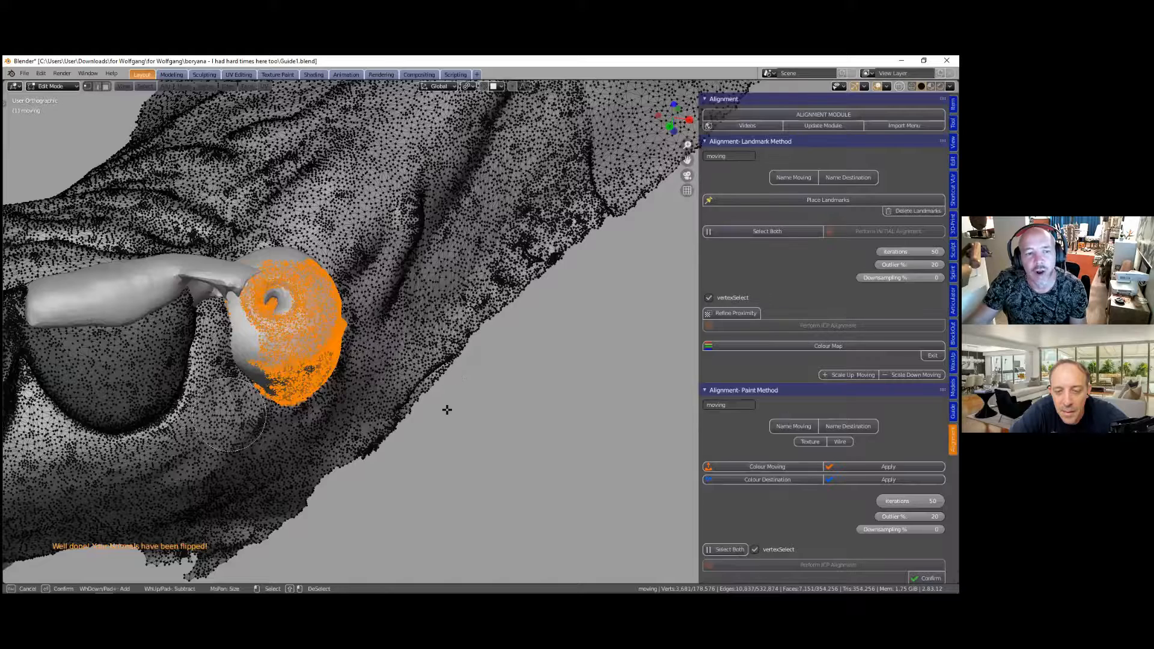
pyautogui.press('Escape')
pyautogui.scroll(-1, 450, 441)
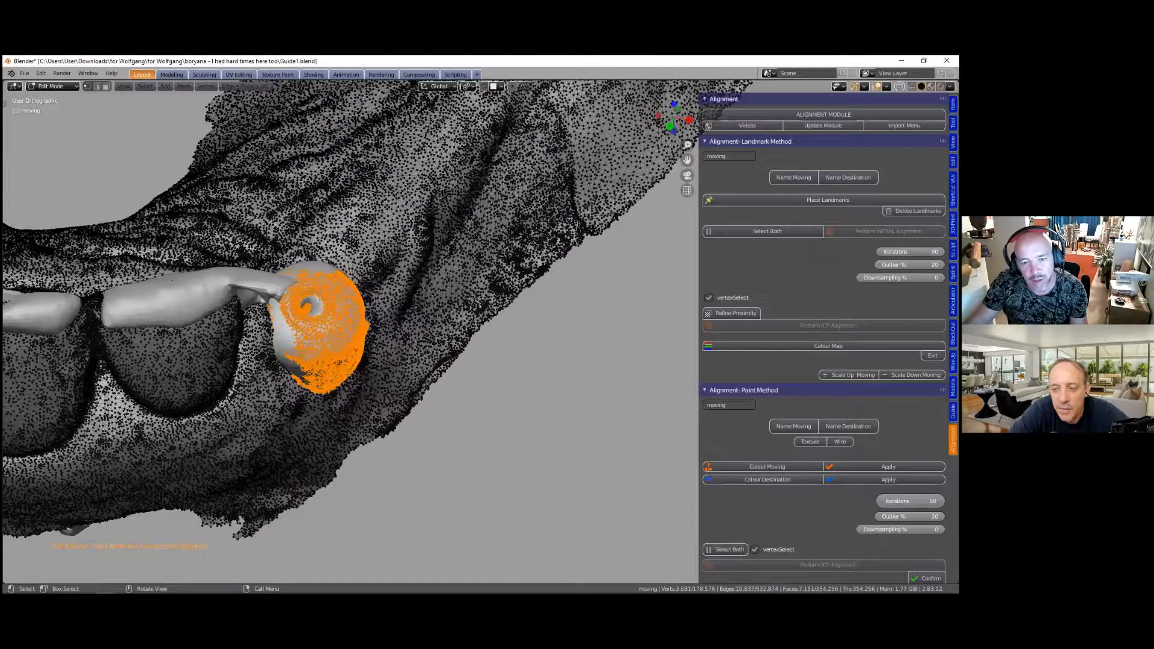
pyautogui.scroll(-2, 405, 340)
# Step: Add the front surfaces of the two teeth next to the stump to the scan's vertex selection
pyautogui.moveTo(405, 362); pyautogui.dragTo(404, 340, button='middle')
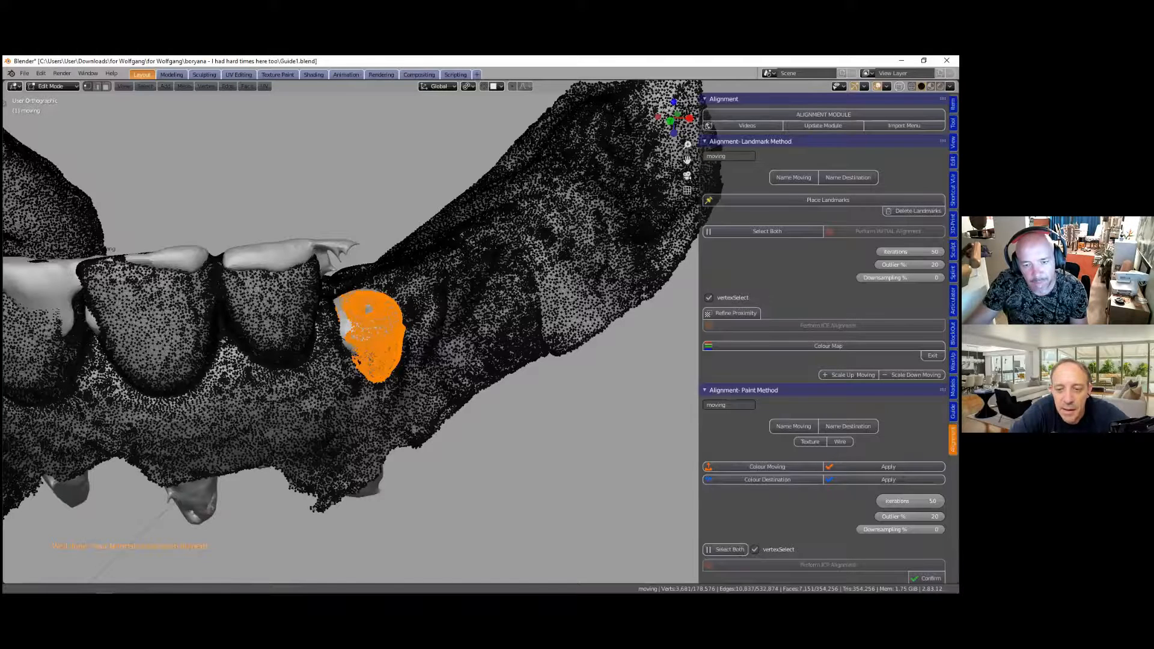
pyautogui.moveTo(361, 352); pyautogui.dragTo(361, 321, button='middle')
pyautogui.keyDown('shift'); pyautogui.moveTo(156, 334); pyautogui.dragTo(289, 382, button='middle'); pyautogui.keyUp('shift')
pyautogui.press('c')
pyautogui.moveTo(401, 341)
pyautogui.mouseDown()
pyautogui.moveTo(419, 353)
pyautogui.moveTo(419, 341)
pyautogui.mouseUp()
pyautogui.scroll(-1, 281, 354)
pyautogui.moveTo(282, 355)
pyautogui.mouseDown()
pyautogui.moveTo(299, 397)
pyautogui.moveTo(322, 369)
pyautogui.moveTo(306, 327)
pyautogui.moveTo(276, 319)
pyautogui.moveTo(285, 344)
pyautogui.mouseUp()
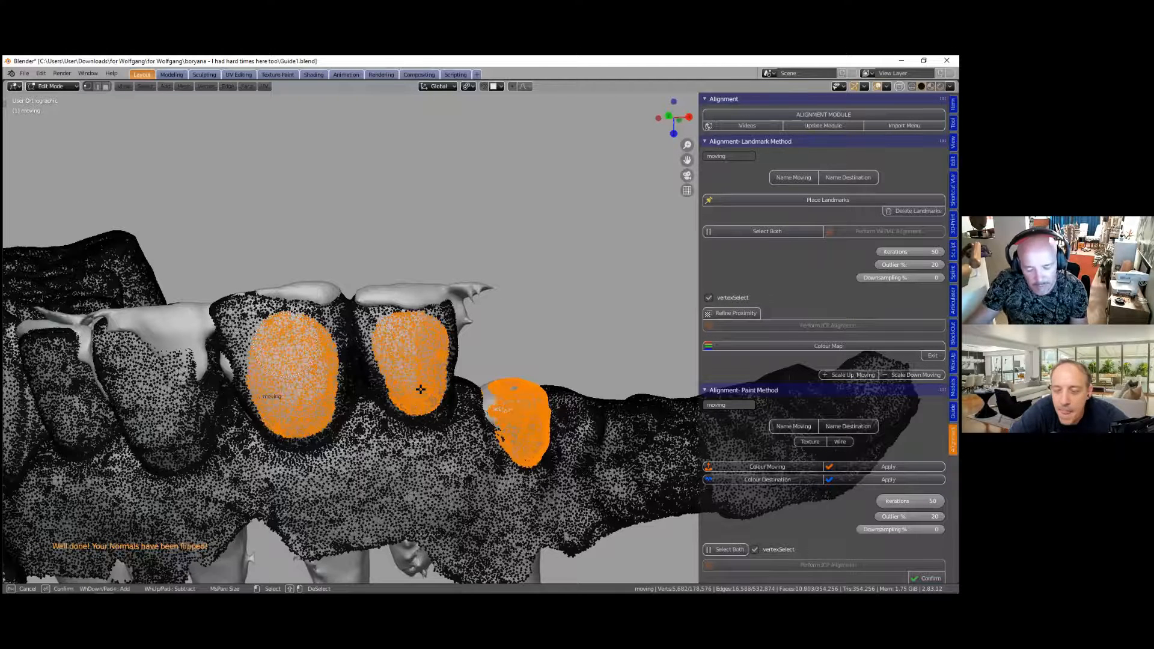
pyautogui.press('Escape')
pyautogui.scroll(-1, 414, 387)
pyautogui.scroll(-1, 475, 322)
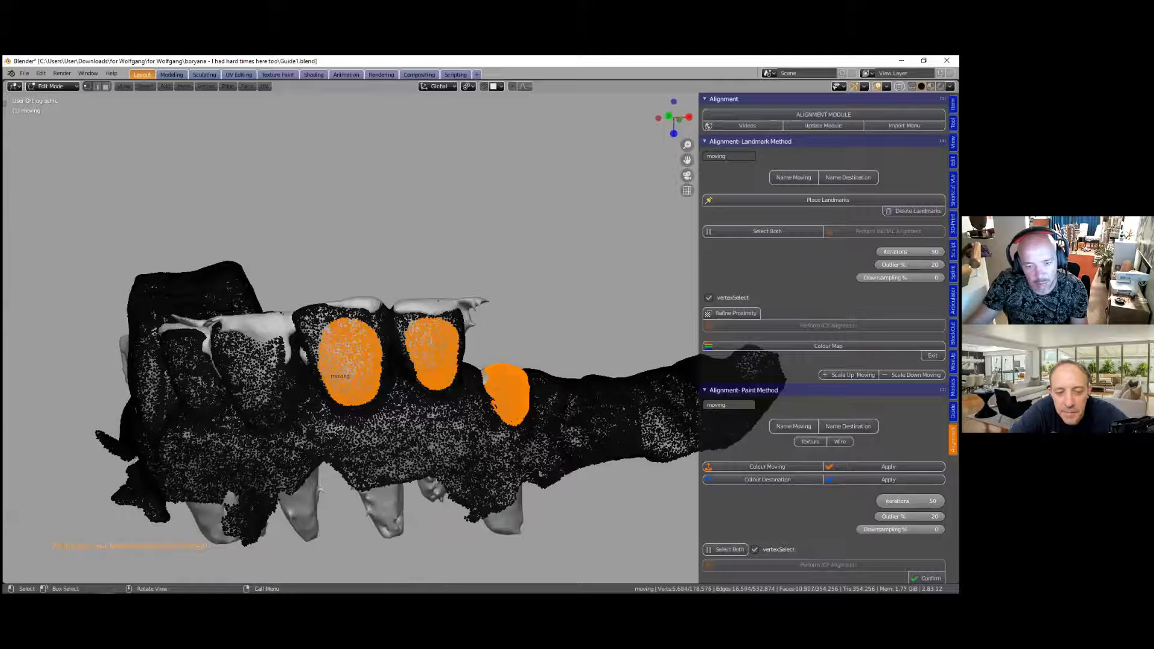
# Step: Add the clean front surface of the next incisor across the midline to the vertex selection
pyautogui.moveTo(380, 355); pyautogui.dragTo(424, 356, button='middle')
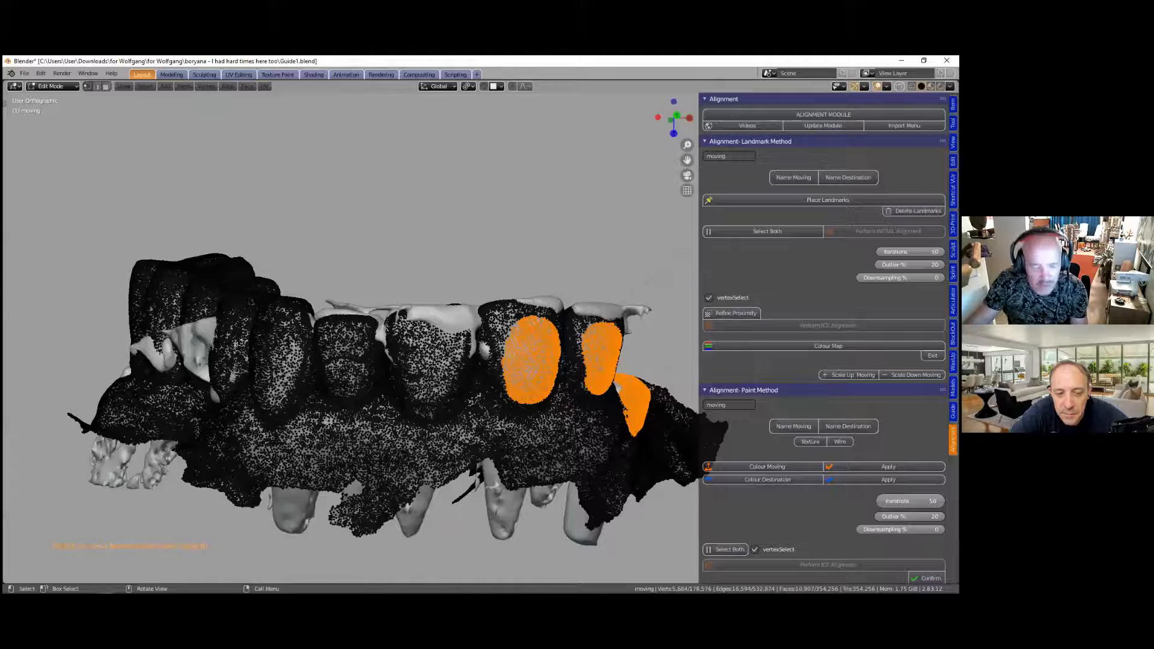
pyautogui.scroll(3, 469, 321)
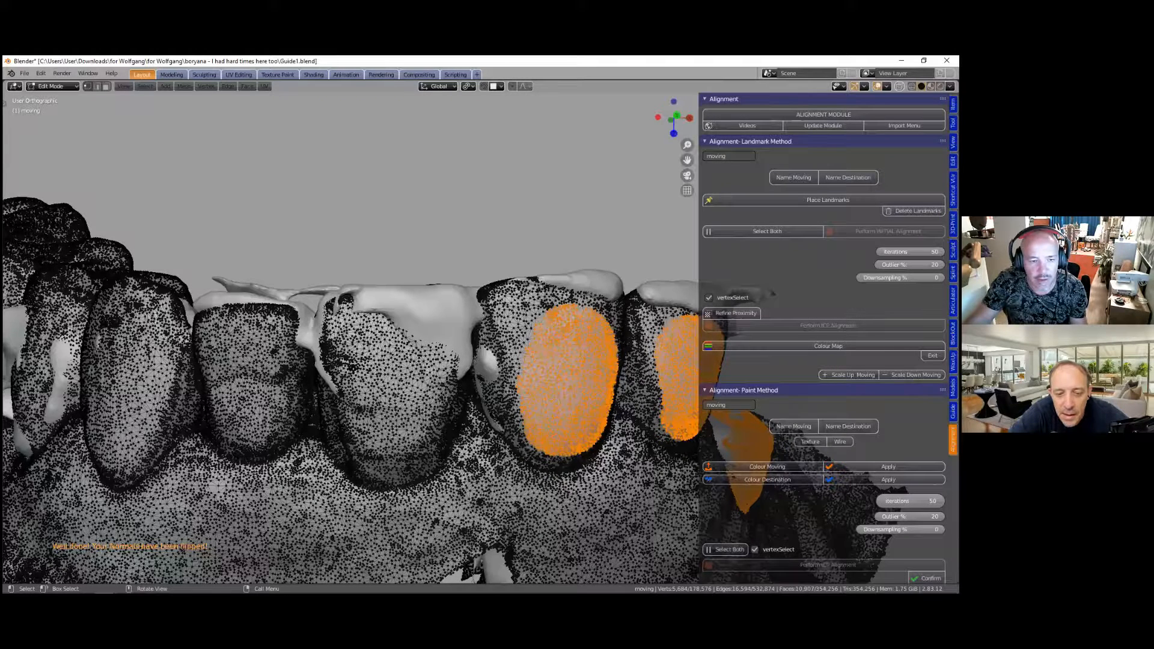
pyautogui.moveTo(351, 366); pyautogui.dragTo(336, 368, button='middle')
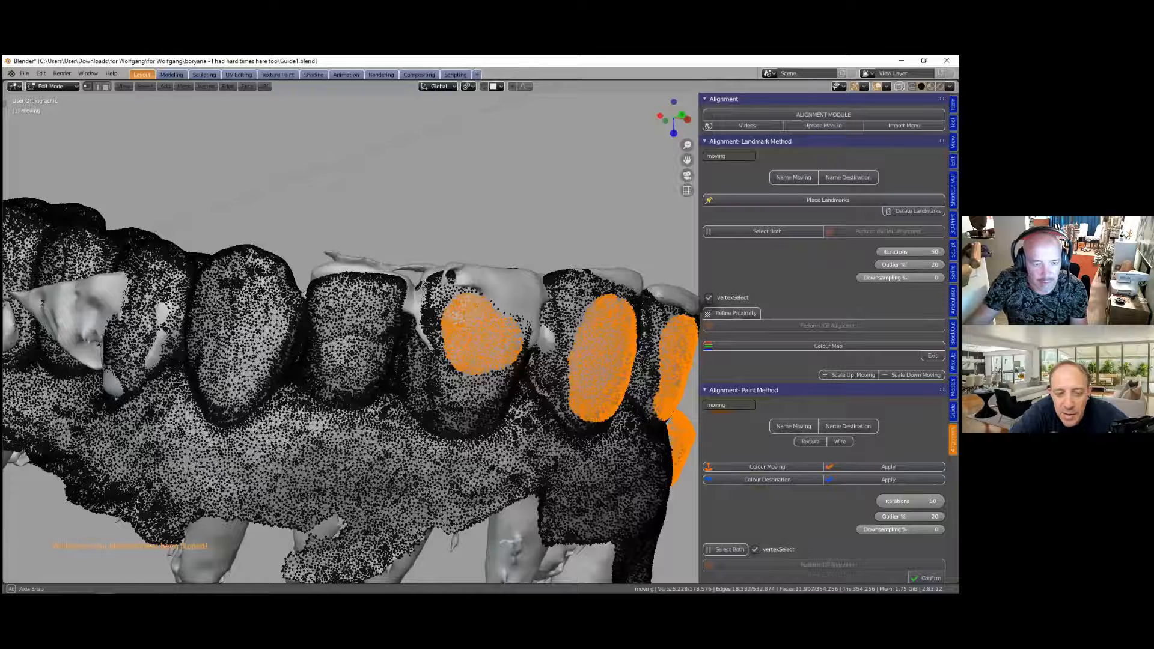
pyautogui.moveTo(337, 367); pyautogui.dragTo(338, 372, button='middle')
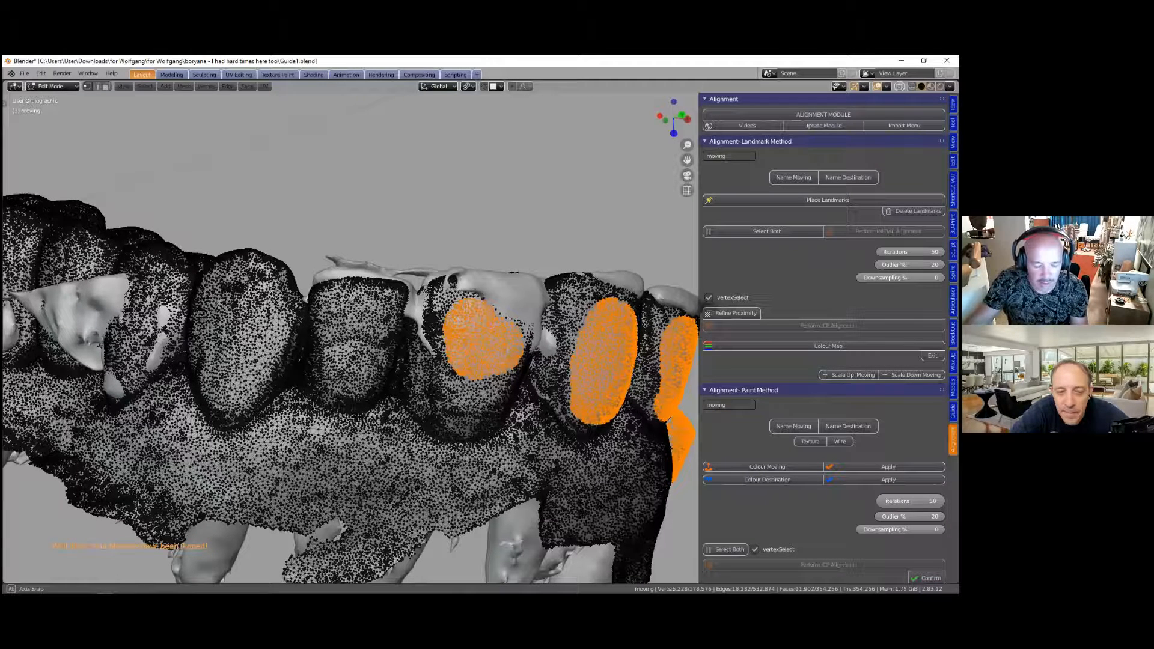
# Step: Add the exposed front surface of the tooth partly covered by the large CT artefact to the vertex selection
pyautogui.moveTo(358, 420); pyautogui.dragTo(361, 424, button='middle')
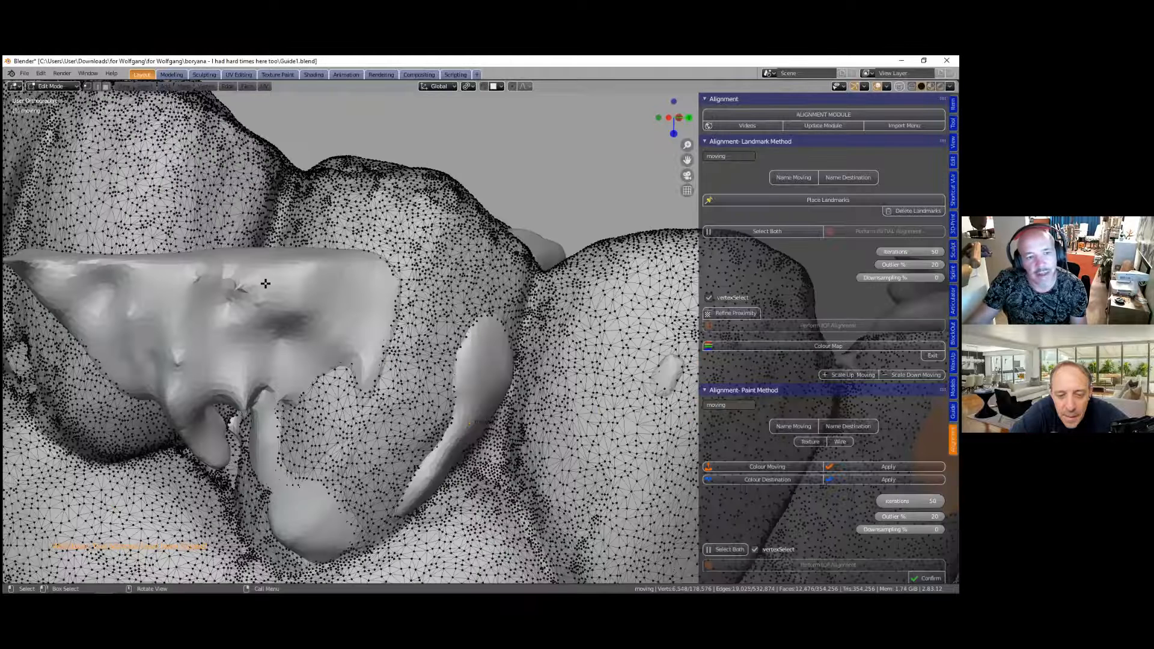
pyautogui.moveTo(359, 421); pyautogui.dragTo(348, 453)
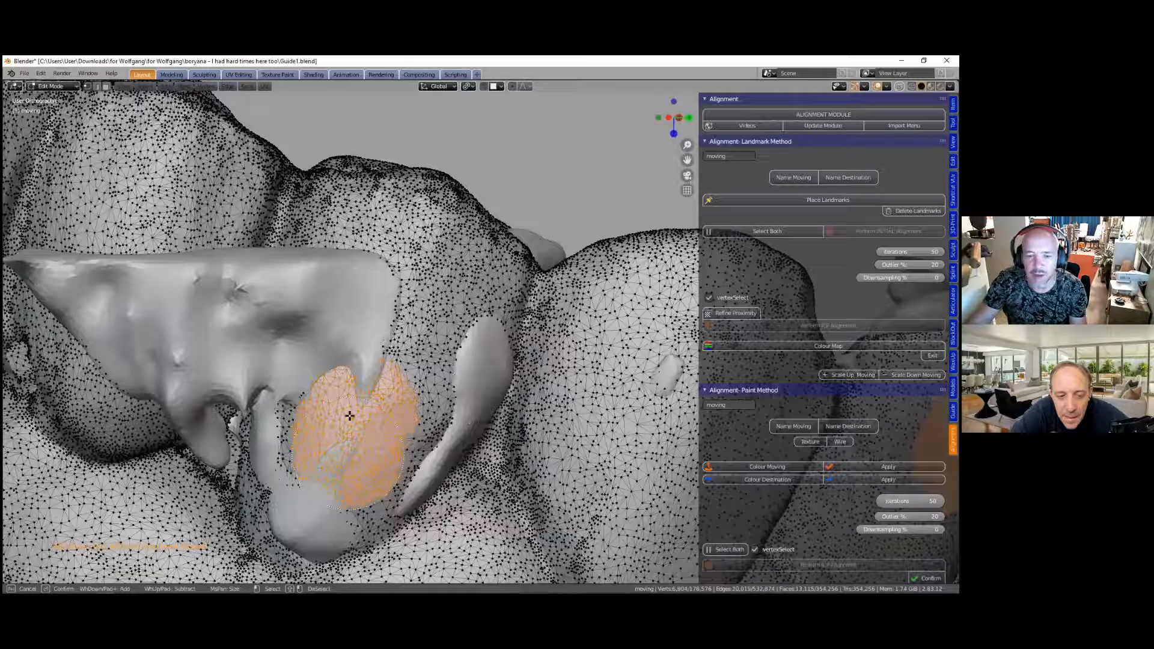
pyautogui.moveTo(352, 402); pyautogui.dragTo(329, 401)
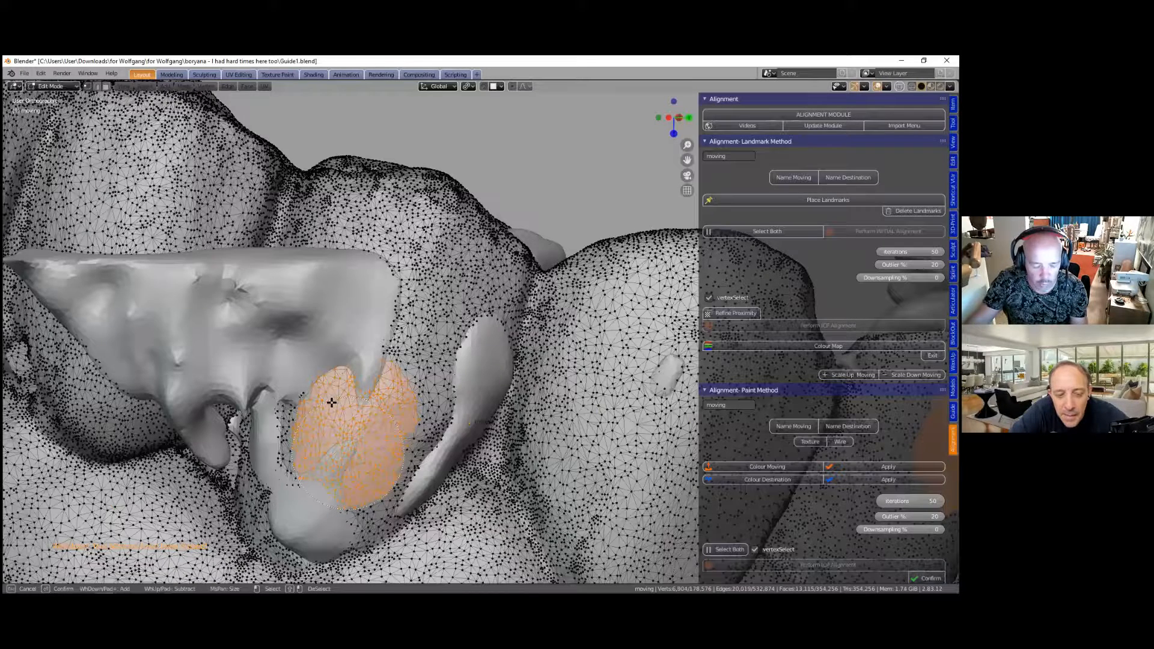
pyautogui.press('Escape')
pyautogui.scroll(-3, 319, 400)
# Step: Add the palatal surface of the lateral incisor beside the stump to the vertex selection
pyautogui.moveTo(199, 373); pyautogui.dragTo(243, 398, button='middle')
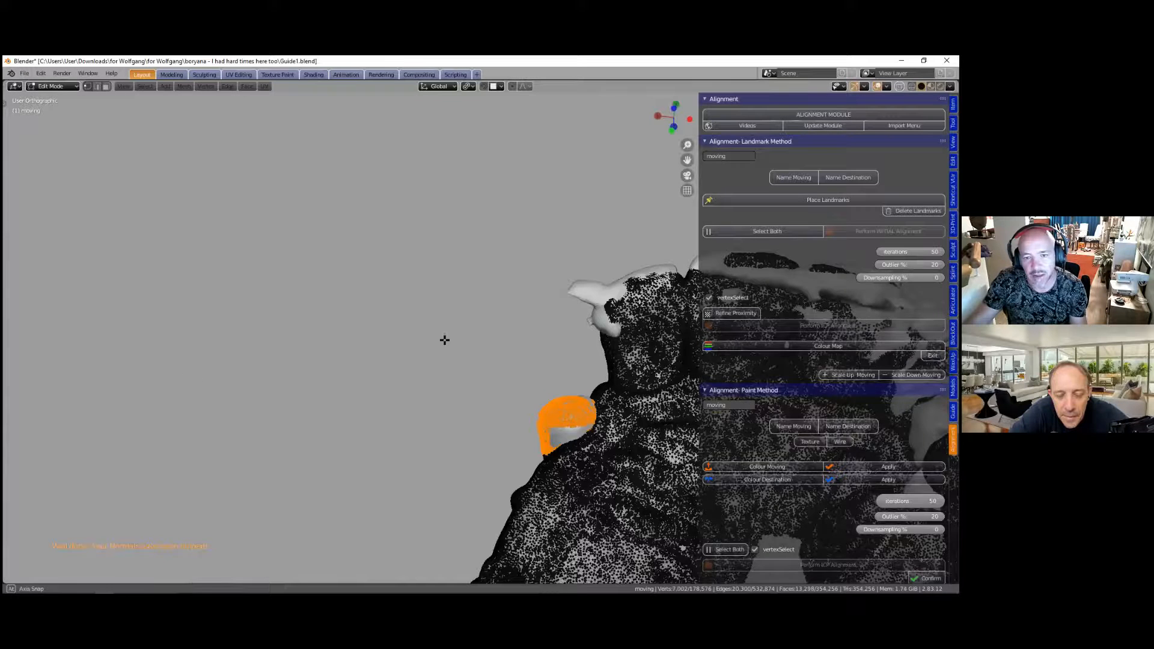
pyautogui.keyDown('shift'); pyautogui.moveTo(443, 337); pyautogui.dragTo(154, 344, button='middle'); pyautogui.keyUp('shift')
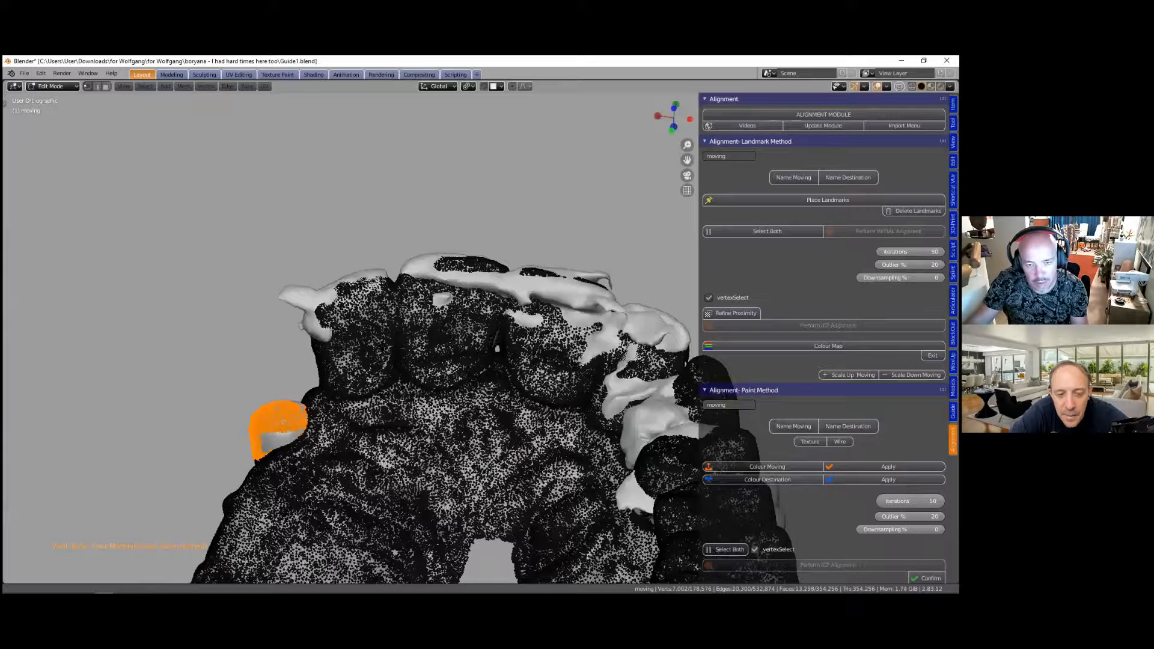
pyautogui.scroll(3, 394, 360)
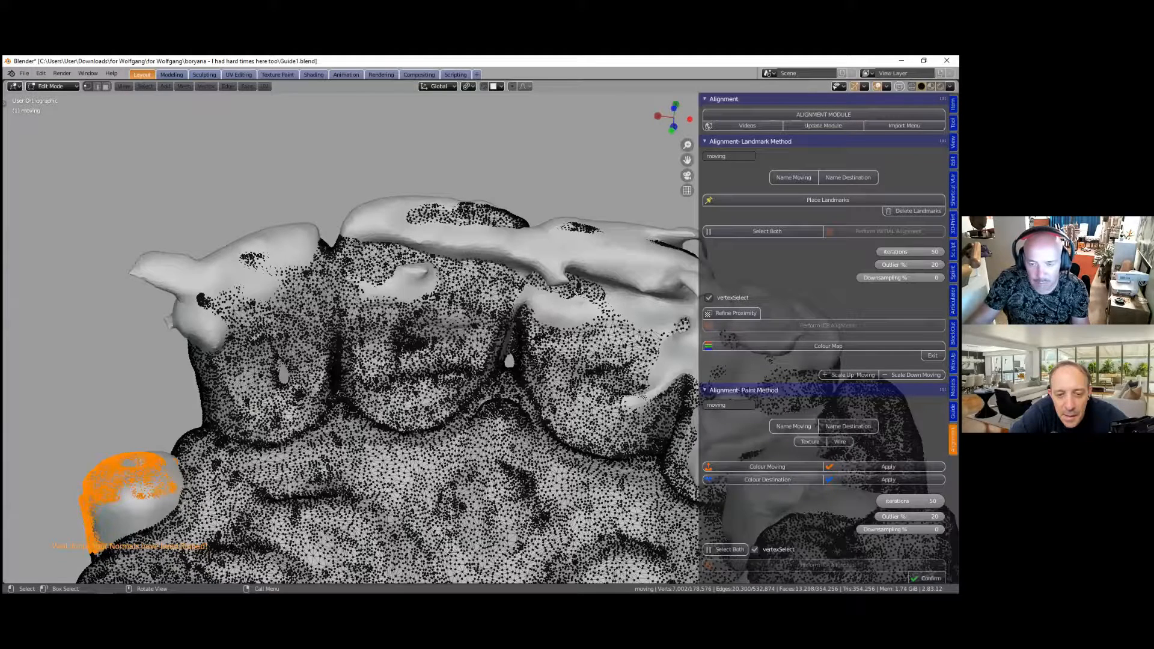
pyautogui.scroll(2, 532, 315)
pyautogui.press('c')
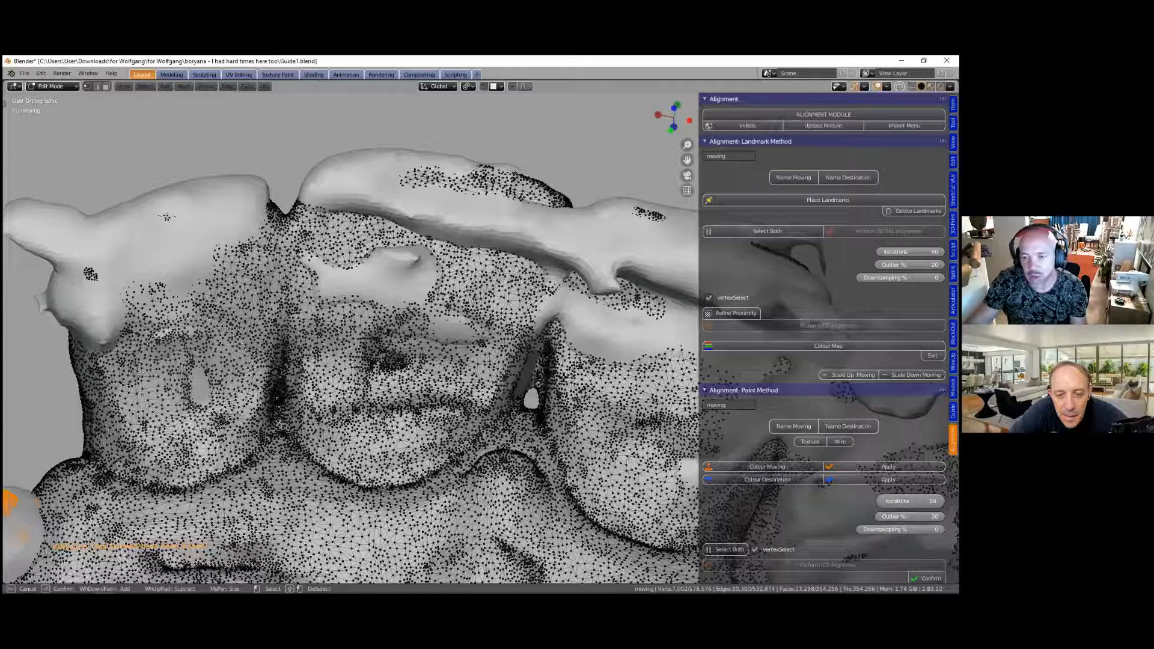
pyautogui.click(192, 381)
# Step: Add the palatal surfaces of the central and lateral incisors on the other side of the midline to the selection
pyautogui.moveTo(564, 363); pyautogui.dragTo(385, 368, button='middle')
pyautogui.moveTo(385, 368); pyautogui.dragTo(404, 352)
pyautogui.moveTo(407, 429)
pyautogui.mouseDown()
pyautogui.moveTo(420, 425)
pyautogui.moveTo(402, 397)
pyautogui.moveTo(357, 388)
pyautogui.moveTo(331, 415)
pyautogui.mouseUp()
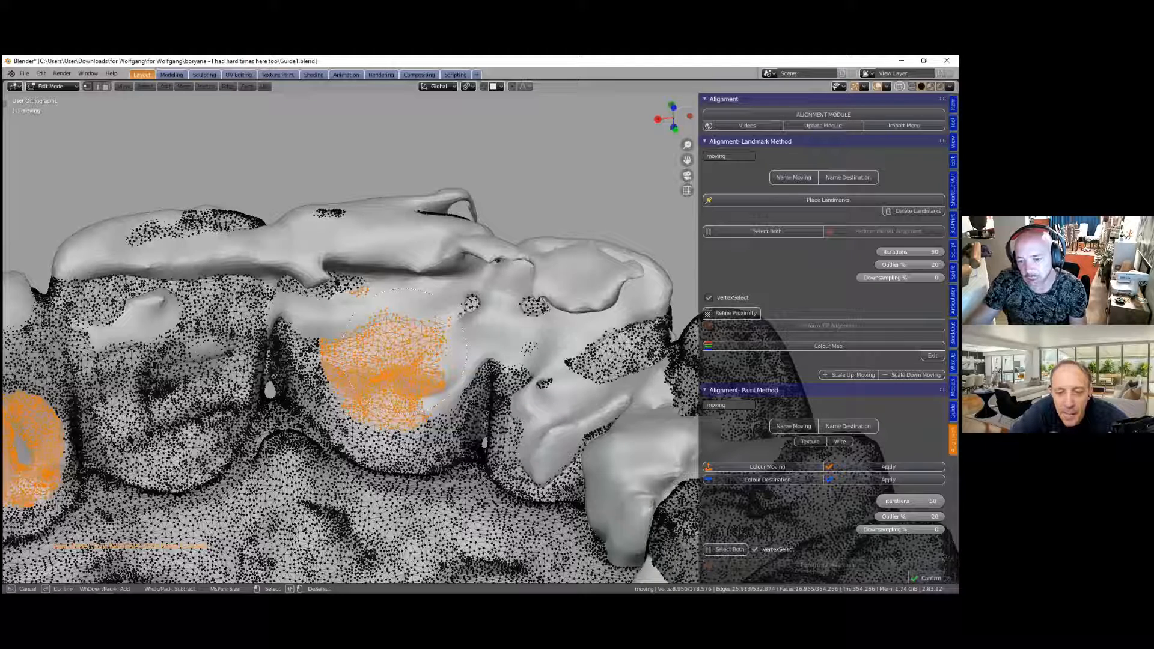
pyautogui.moveTo(405, 353); pyautogui.dragTo(540, 333, button='middle')
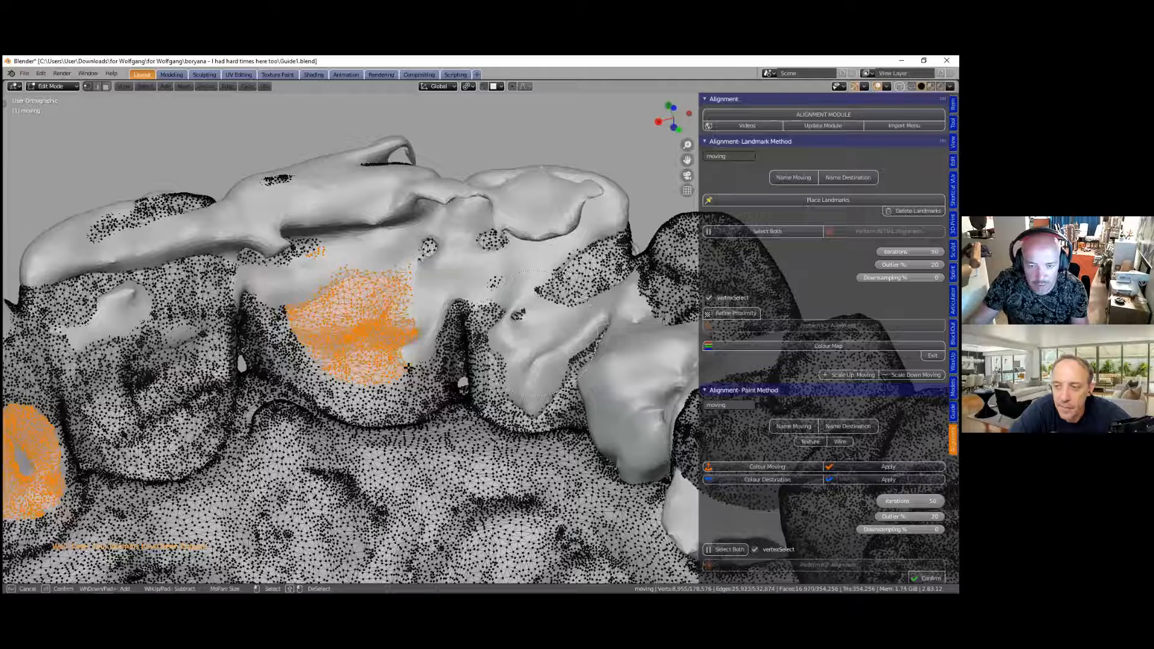
pyautogui.click(534, 334)
pyautogui.scroll(-2, 387, 398)
# Step: Extend the vertex selection over the exposed outer surfaces of the teeth beside the CT artefacts
pyautogui.moveTo(387, 398); pyautogui.dragTo(480, 417, button='middle')
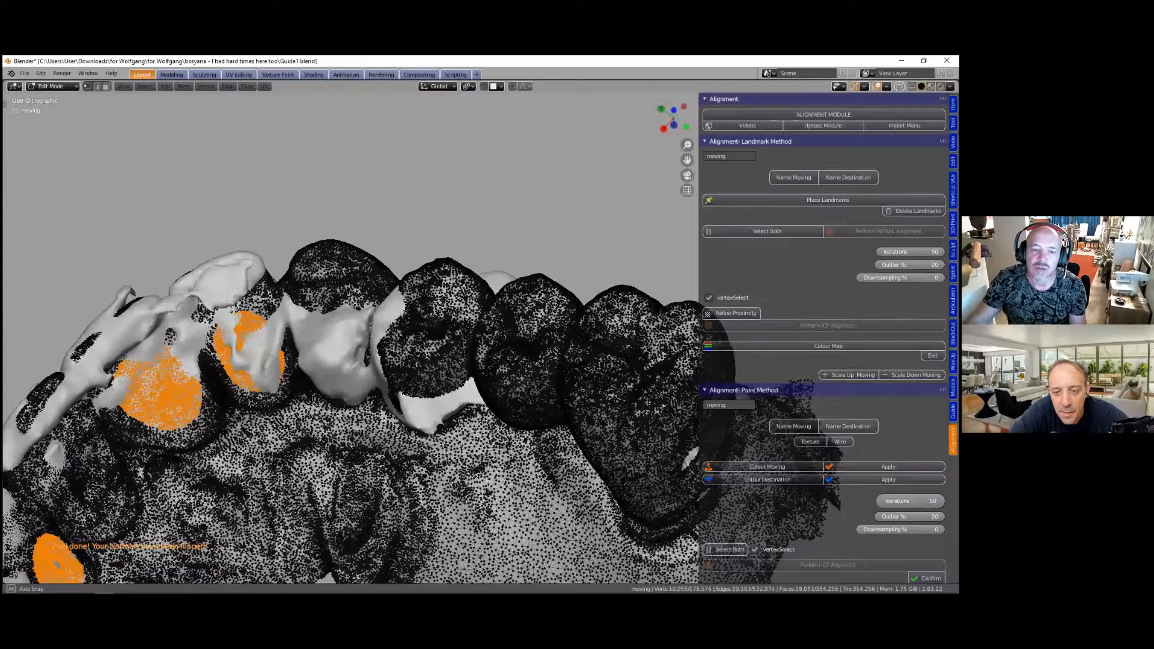
pyautogui.moveTo(561, 298); pyautogui.dragTo(529, 316, button='middle')
pyautogui.press('c')
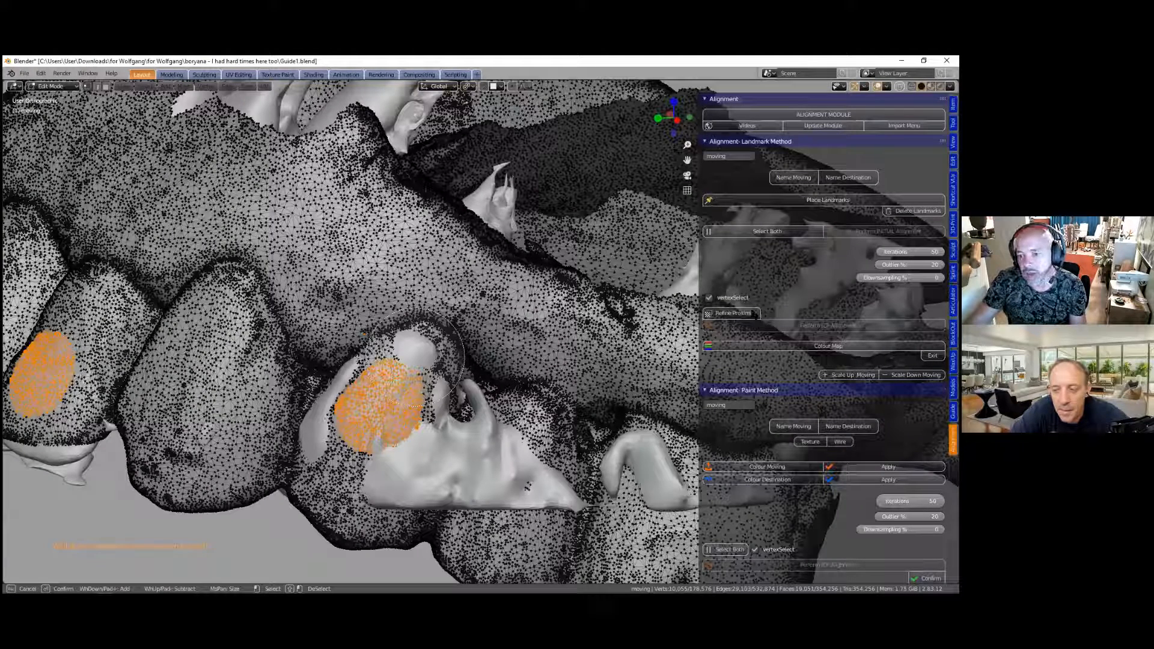
pyautogui.moveTo(418, 360); pyautogui.dragTo(436, 378)
pyautogui.click(652, 448)
pyautogui.press('Escape')
pyautogui.scroll(-2, 421, 360)
pyautogui.moveTo(420, 391); pyautogui.dragTo(535, 282, button='middle')
pyautogui.keyDown('shift'); pyautogui.moveTo(672, 436); pyautogui.dragTo(619, 377, button='middle'); pyautogui.keyUp('shift')
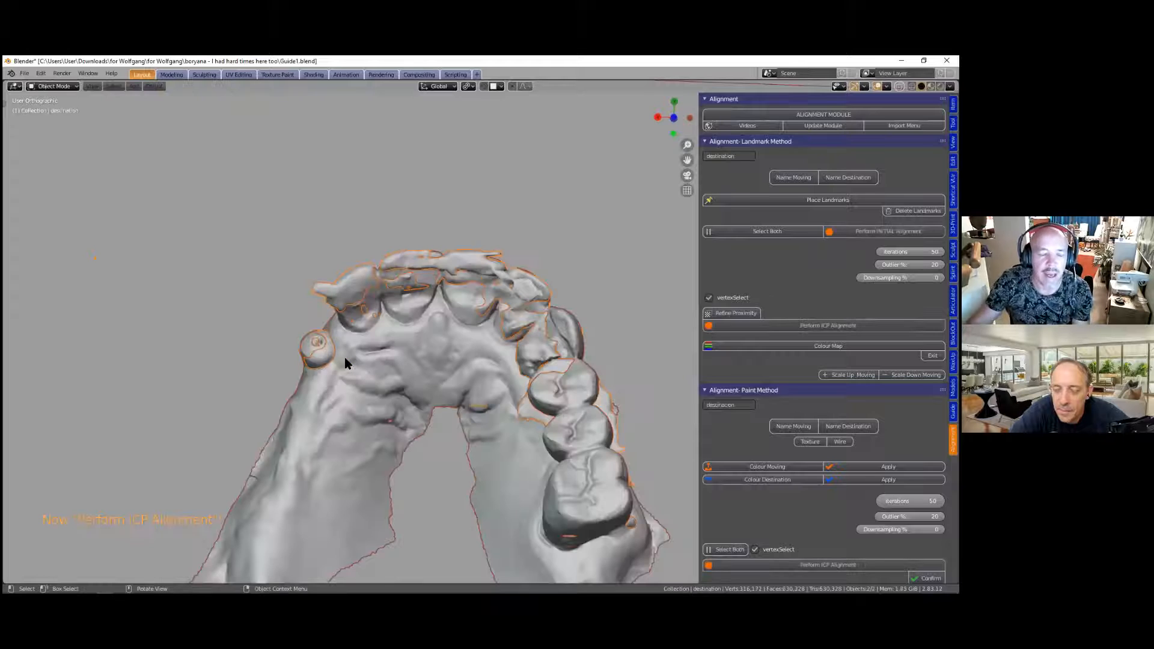
# Step: Open the Segment 2 teeth (destination) for mesh editing and check which vertices are selected for the ICP alignment
pyautogui.scroll(2, 352, 445)
pyautogui.scroll(-2, 352, 446)
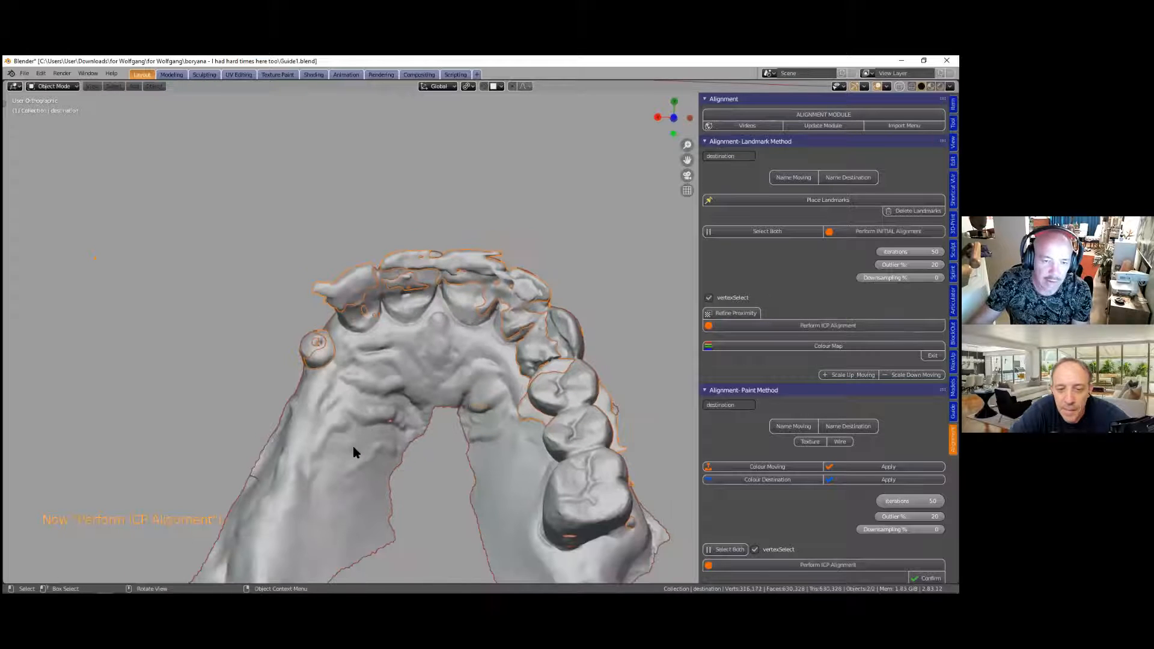
pyautogui.click(354, 449)
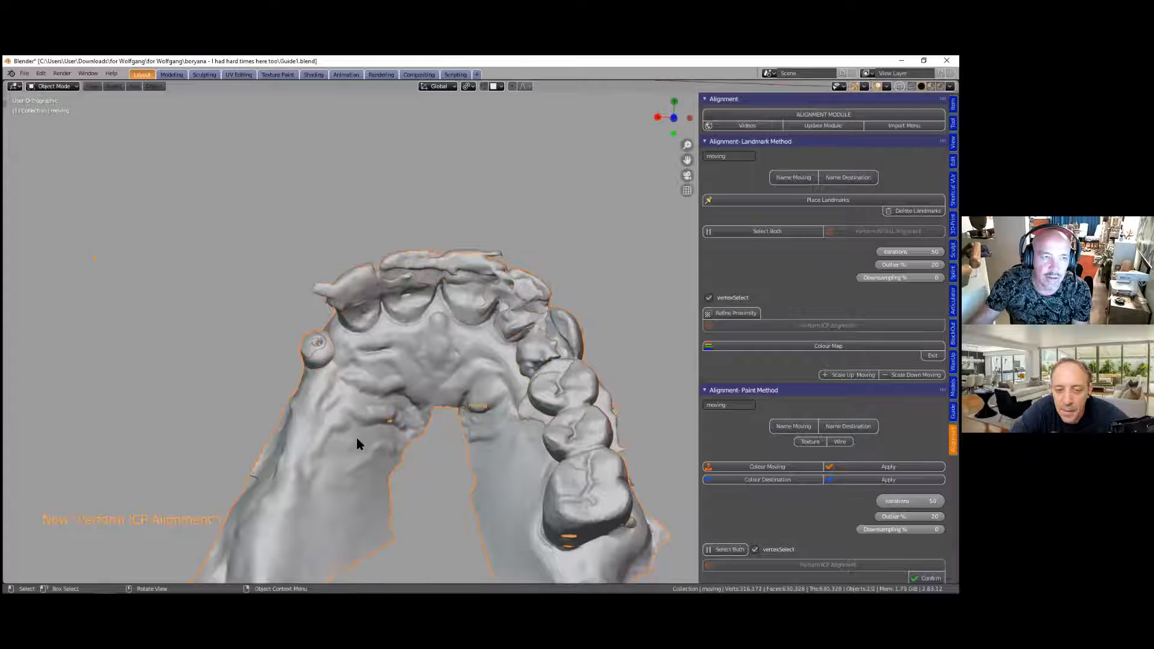
pyautogui.click(369, 373)
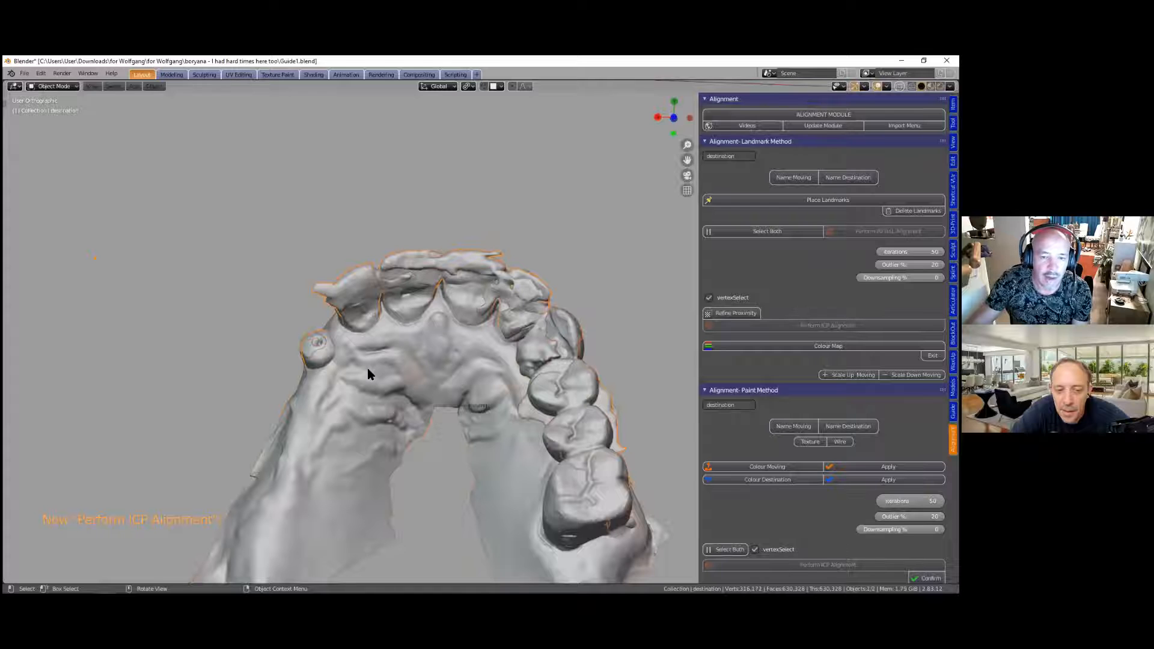
pyautogui.press('Tab')
pyautogui.scroll(3, 367, 370)
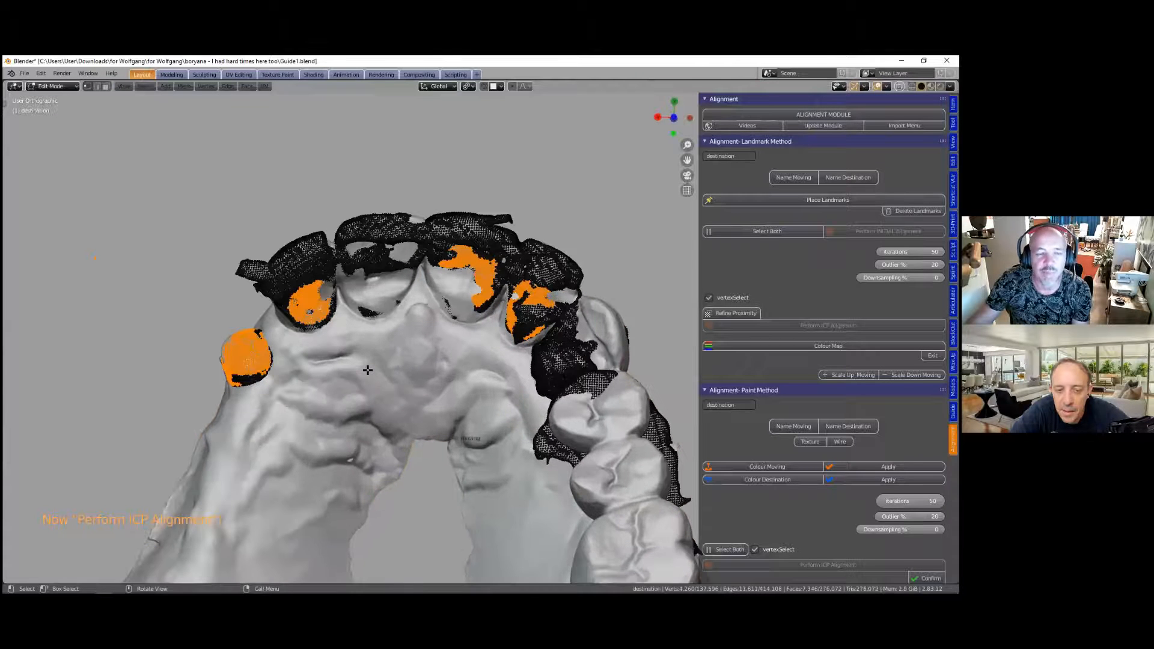
pyautogui.scroll(3, 367, 370)
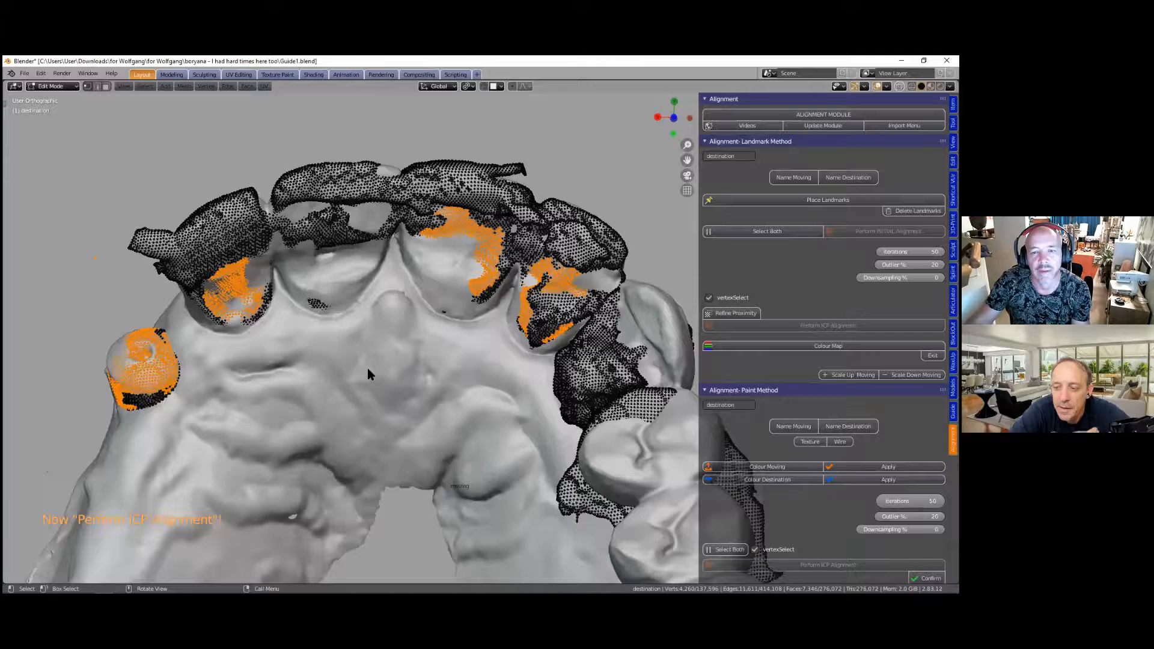
pyautogui.scroll(-3, 367, 369)
pyautogui.press('Tab')
pyautogui.scroll(-1, 367, 370)
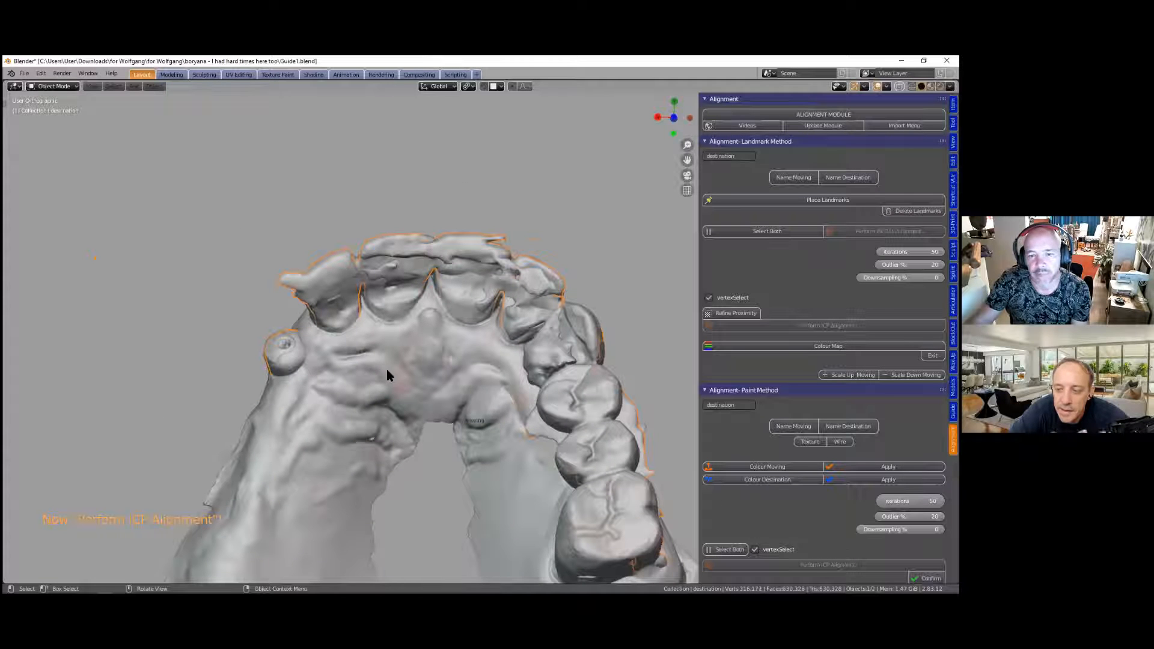
# Step: Refine the proximity of the selected vertices and run the ICP alignment of the upper jaw scan to the segmented teeth
pyautogui.keyDown('shift'); pyautogui.moveTo(407, 400); pyautogui.dragTo(391, 375, button='middle'); pyautogui.keyUp('shift')
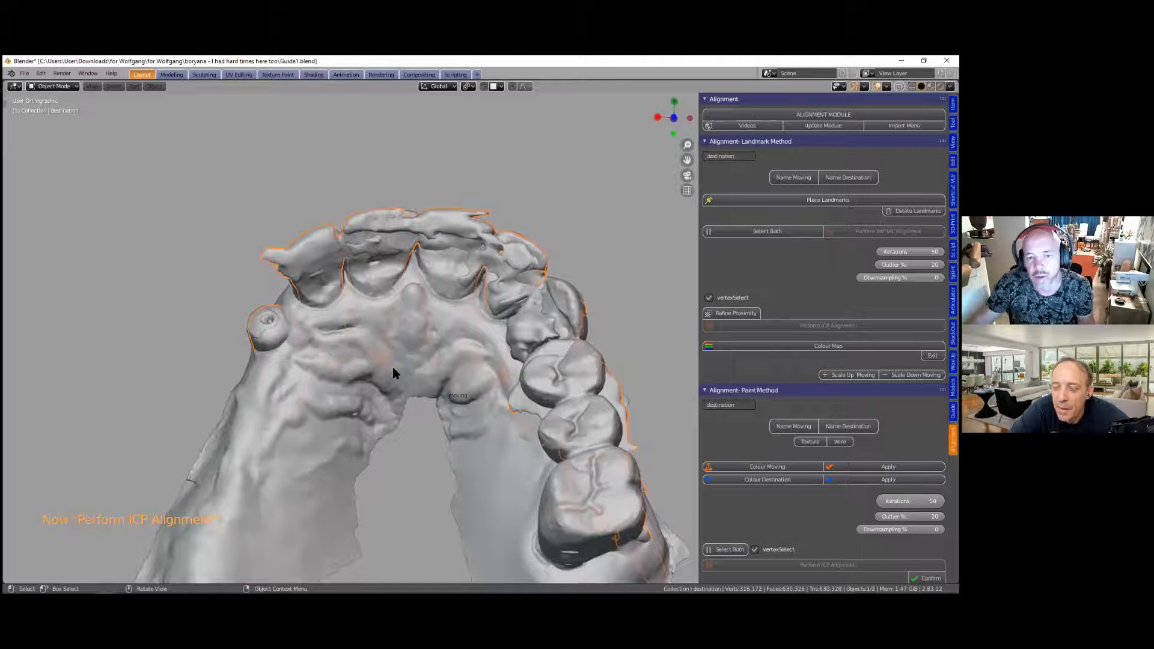
pyautogui.click(729, 314)
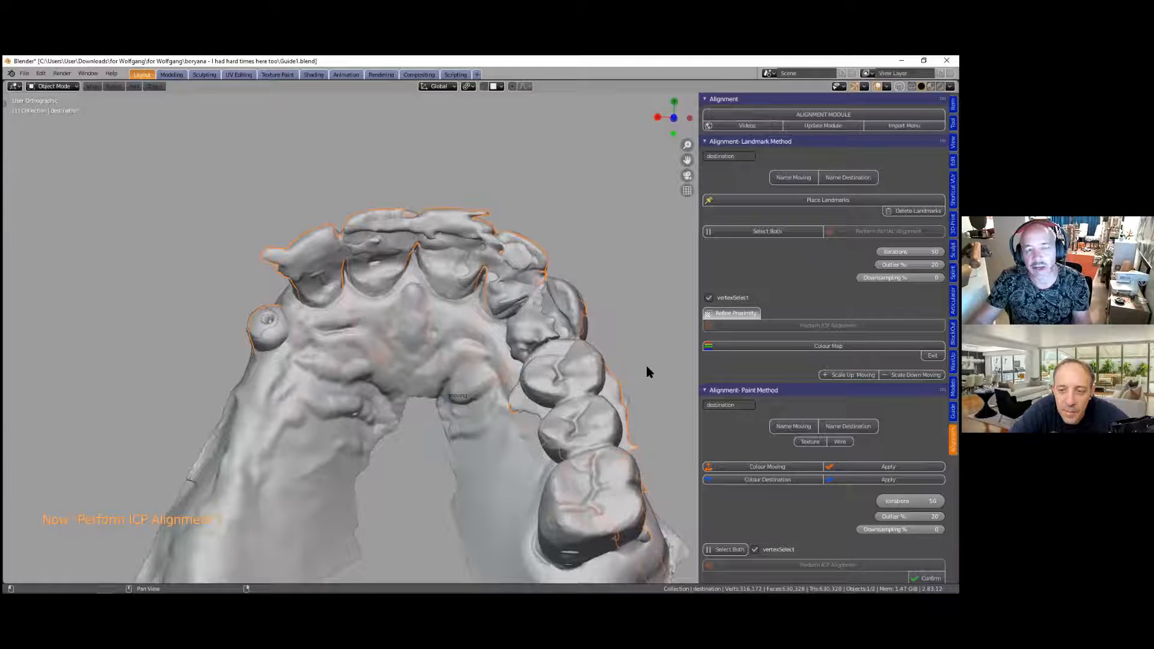
pyautogui.click(824, 326)
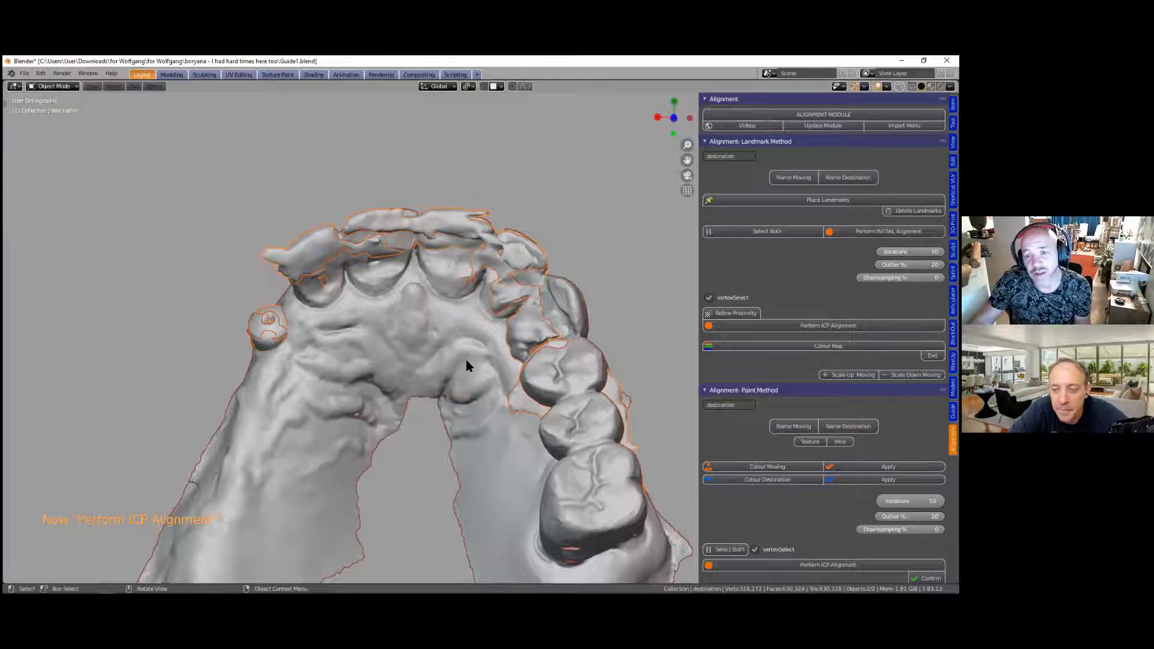
# Step: Examine the aligned upper jaw scan from the front and display its distance colour map
pyautogui.scroll(2, 464, 364)
pyautogui.scroll(-2, 442, 360)
pyautogui.moveTo(440, 441); pyautogui.dragTo(472, 301, button='middle')
pyautogui.scroll(3, 478, 346)
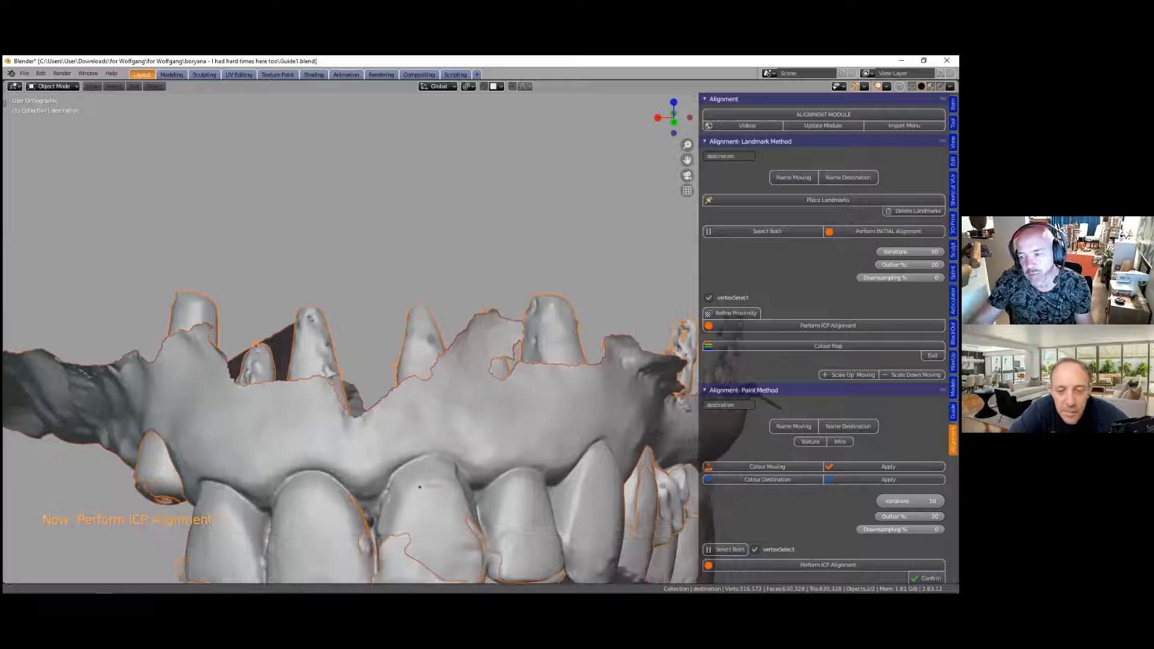
pyautogui.keyDown('shift'); pyautogui.moveTo(529, 545); pyautogui.dragTo(487, 441, button='middle'); pyautogui.keyUp('shift')
pyautogui.scroll(-4, 495, 433)
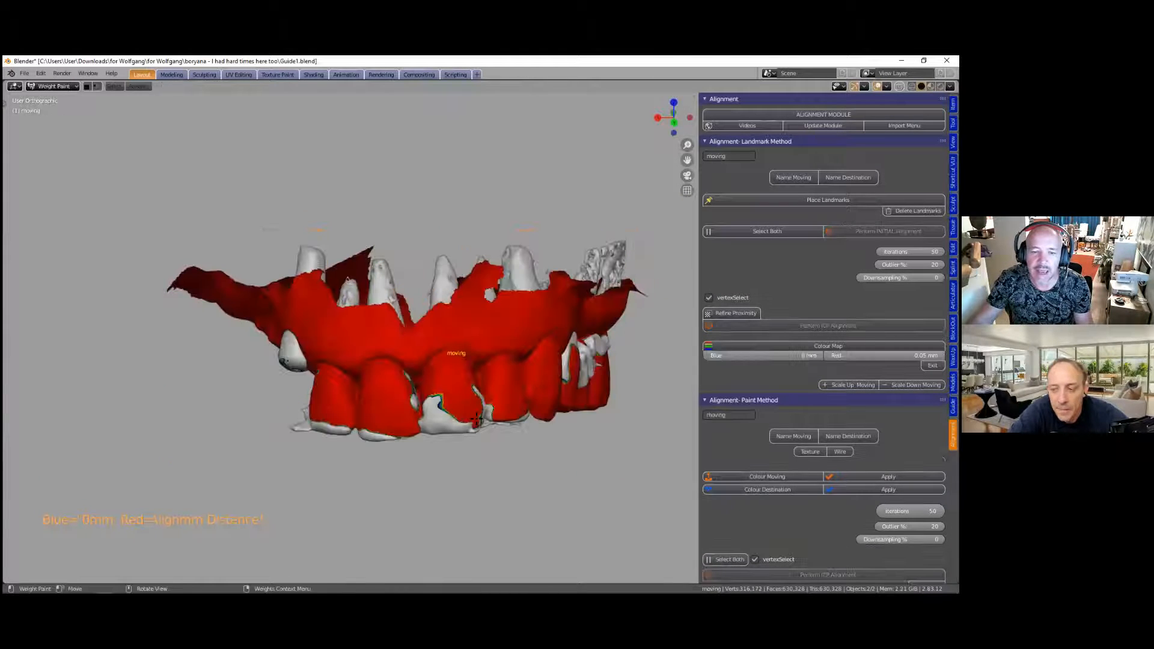
# Step: Examine the distance colour map on the palatal side, the stump and the front teeth, and exit the colour map
pyautogui.scroll(4, 485, 305)
pyautogui.moveTo(486, 300); pyautogui.dragTo(447, 421, button='middle')
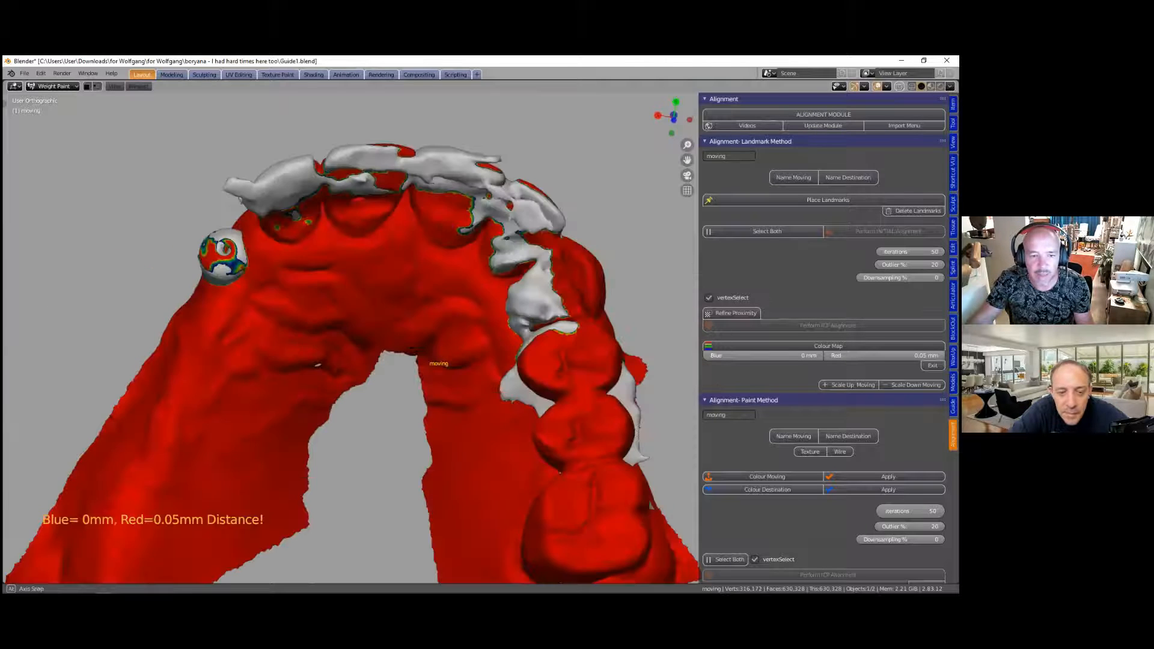
pyautogui.moveTo(276, 354); pyautogui.dragTo(123, 486, button='middle')
pyautogui.scroll(1, 404, 406)
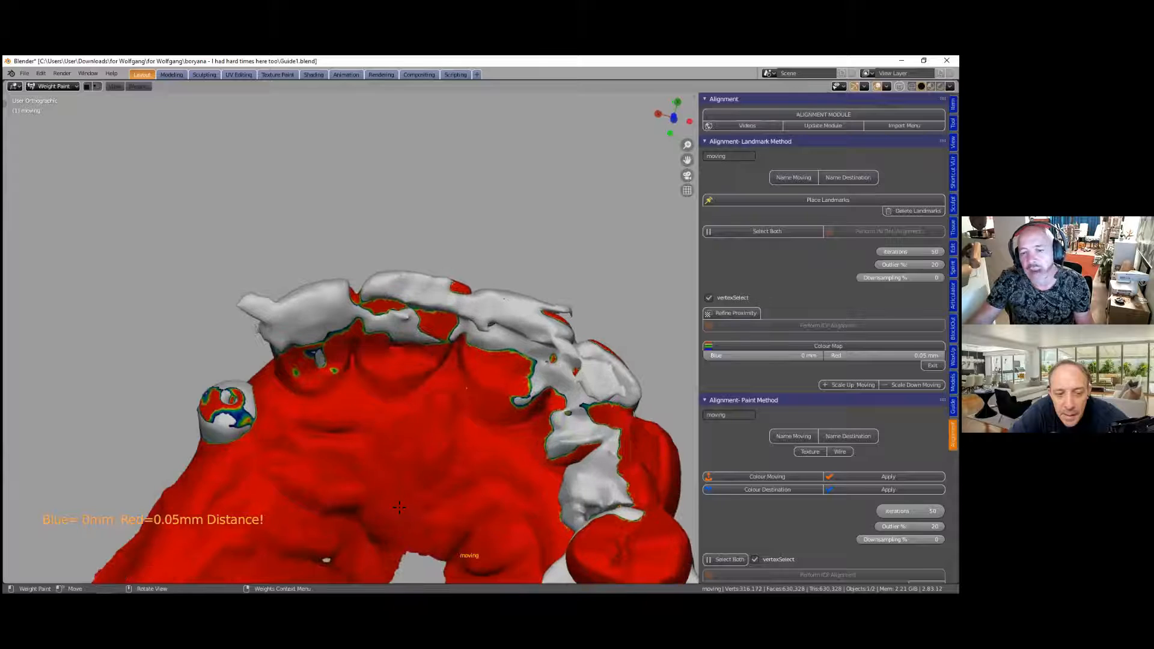
pyautogui.moveTo(433, 483); pyautogui.dragTo(497, 427, button='middle')
pyautogui.moveTo(323, 406); pyautogui.dragTo(372, 394, button='middle')
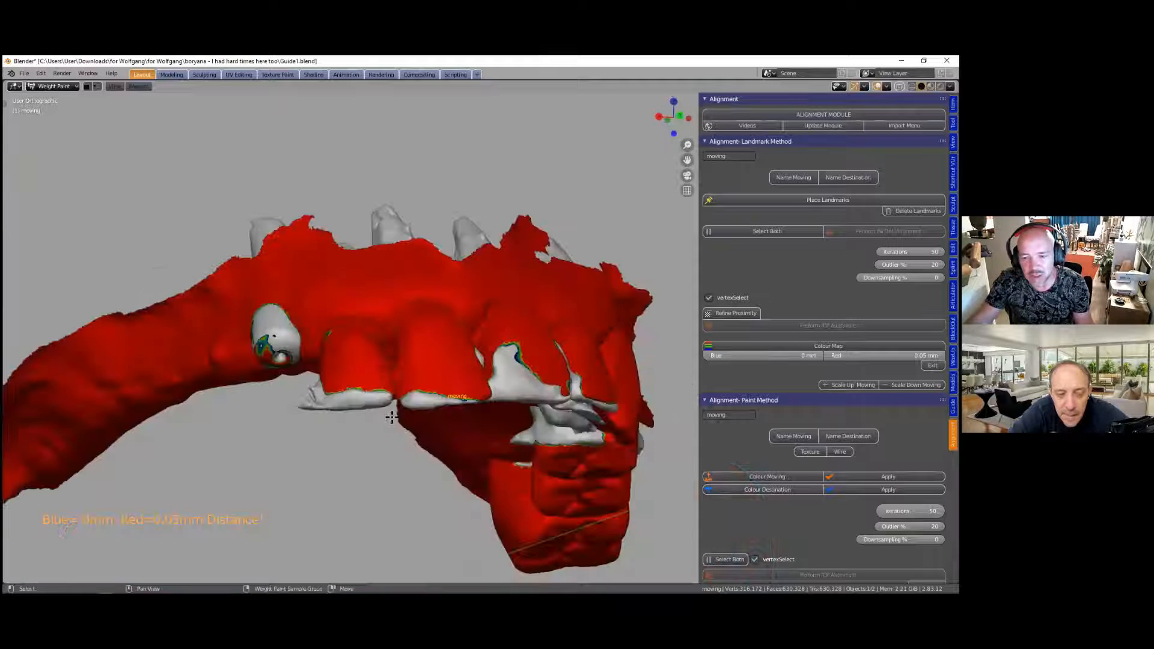
pyautogui.scroll(4, 382, 343)
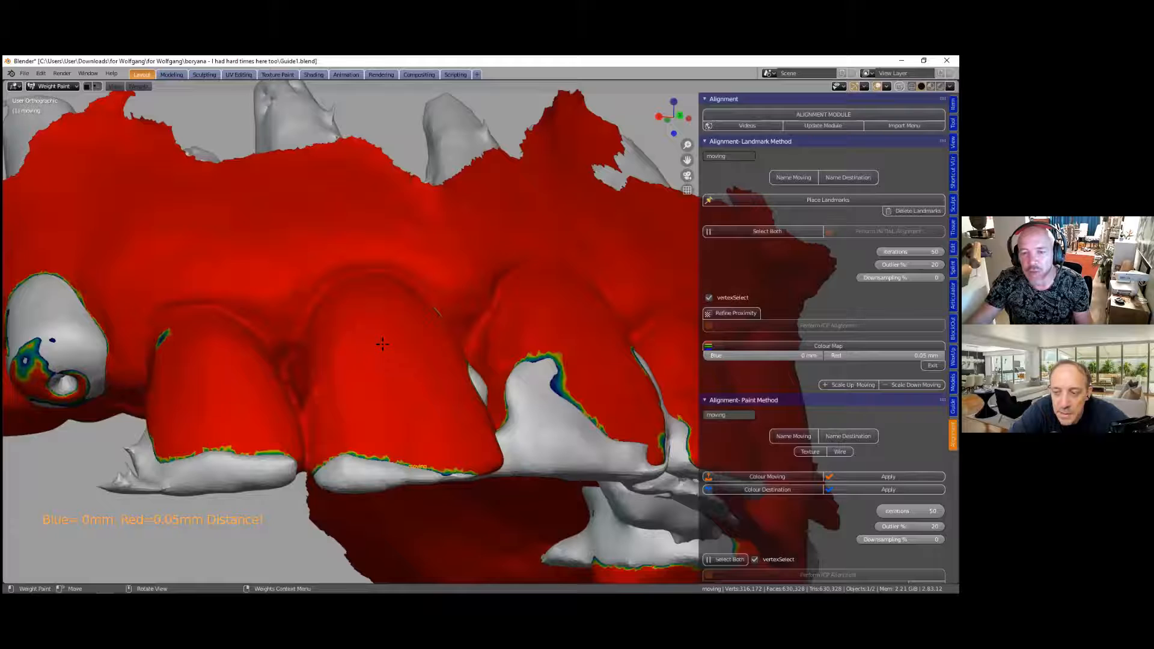
pyautogui.moveTo(396, 340); pyautogui.dragTo(407, 348, button='middle')
pyautogui.moveTo(522, 373); pyautogui.dragTo(481, 396, button='middle')
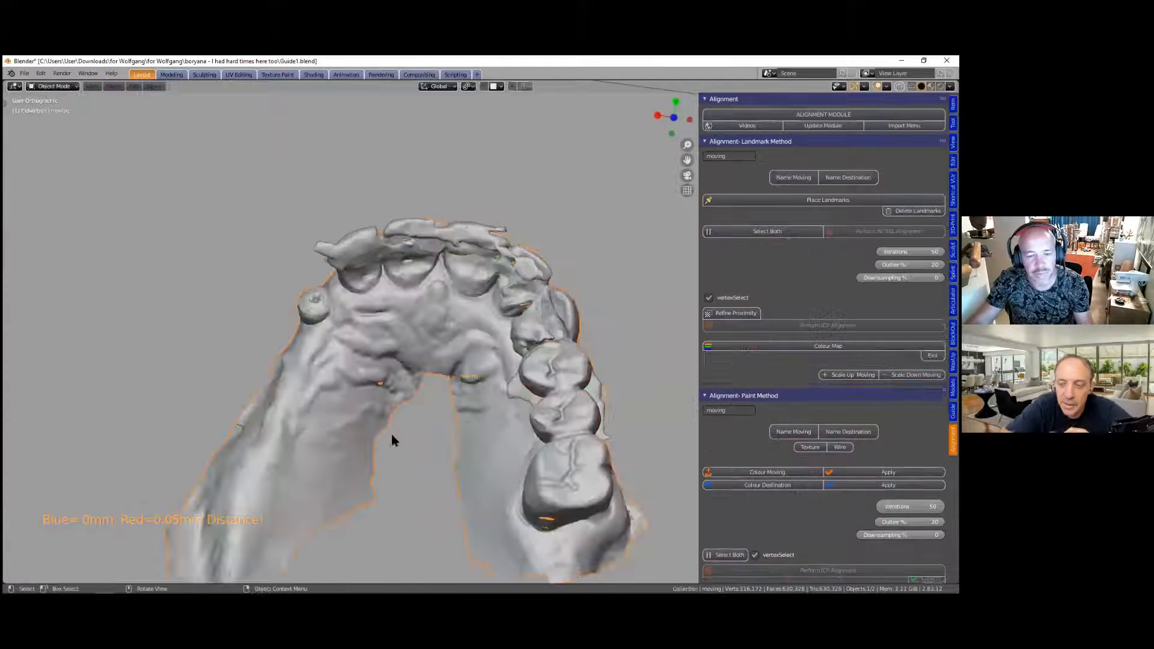
# Step: Give the upper jaw scan (moving) a light violet-blue colour to distinguish it from the segmented teeth
pyautogui.moveTo(395, 492); pyautogui.dragTo(386, 433, button='middle')
pyautogui.press('KP_Decimal')
pyautogui.scroll(1, 388, 437)
pyautogui.scroll(-1, 433, 434)
pyautogui.moveTo(456, 361); pyautogui.dragTo(485, 559, button='middle')
pyautogui.click(952, 388)
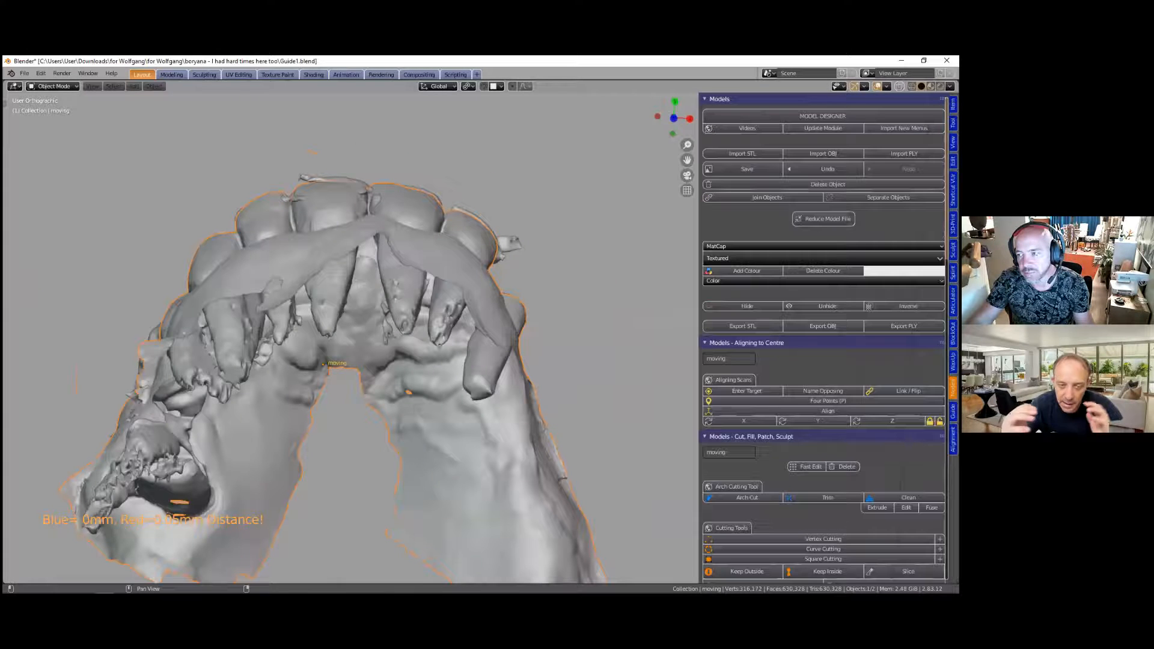
pyautogui.click(897, 271)
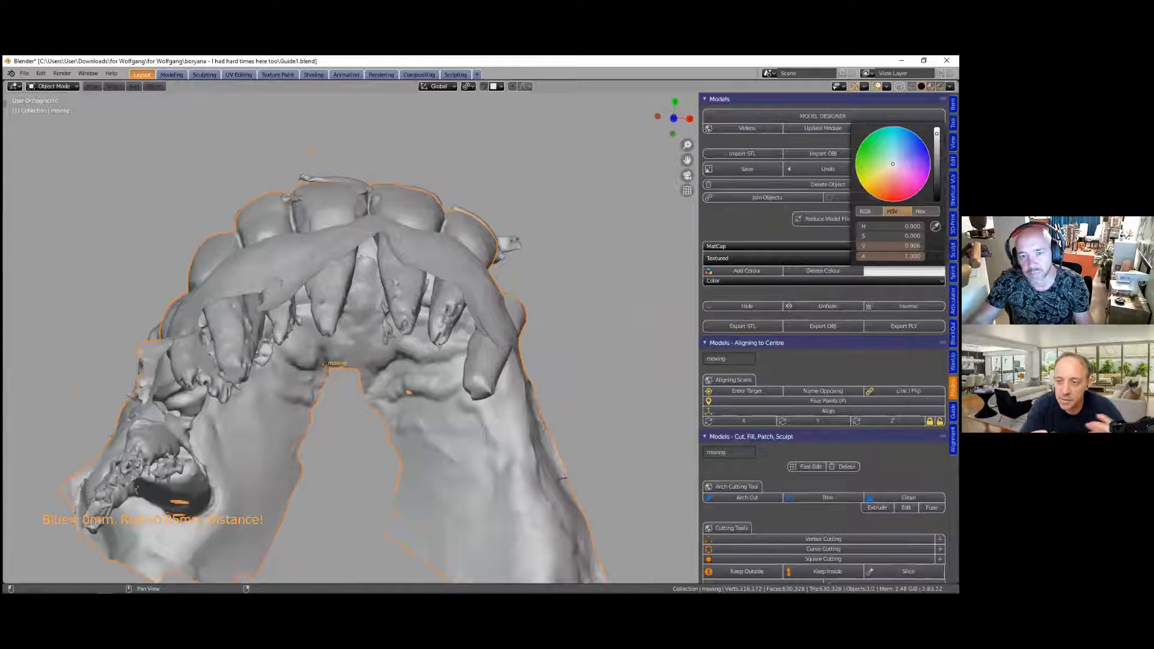
pyautogui.click(905, 157)
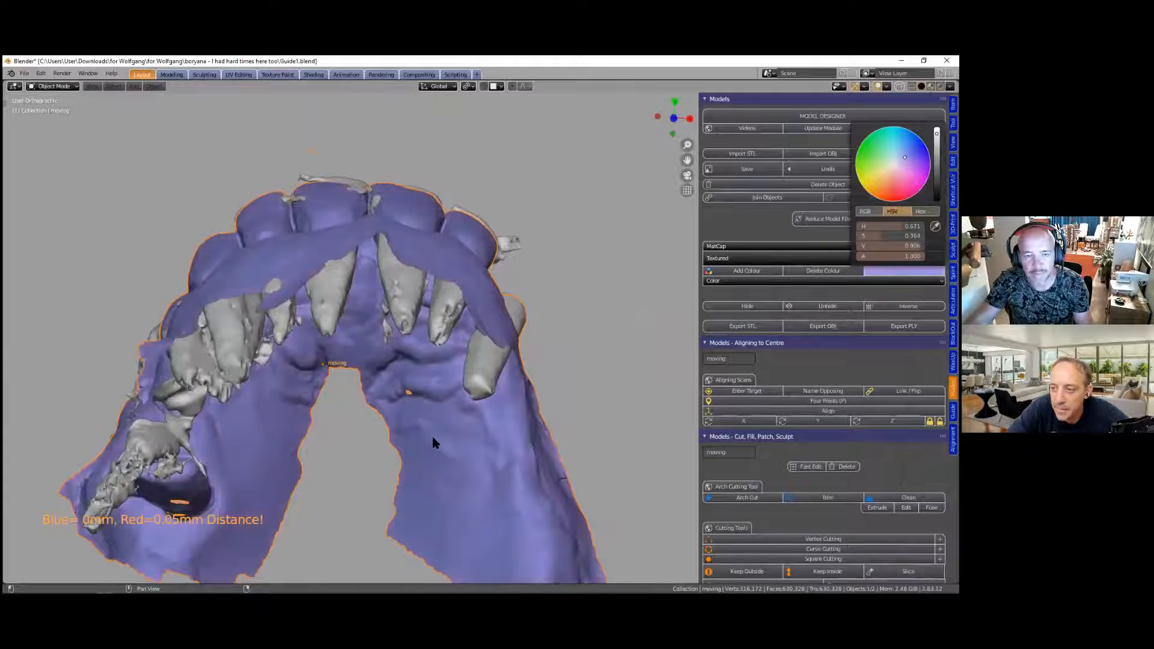
# Step: Examine how the coloured jaw scan fits the segmented teeth from the root, palatal and front sides
pyautogui.moveTo(511, 445); pyautogui.dragTo(505, 420, button='middle')
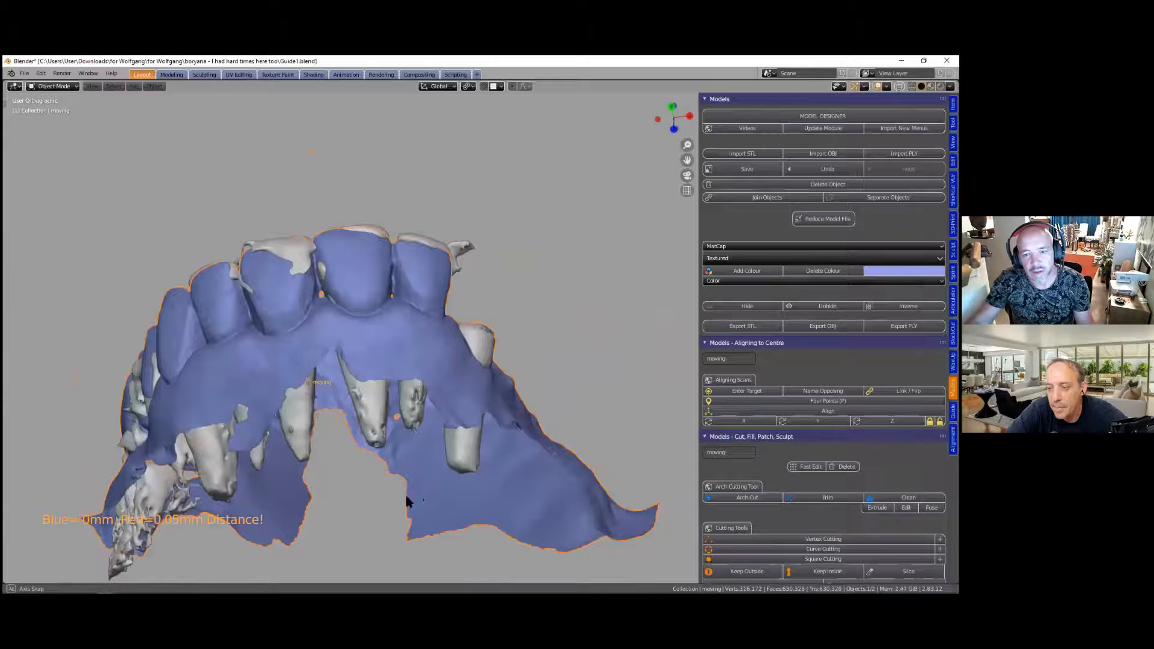
pyautogui.moveTo(409, 488); pyautogui.dragTo(259, 552, button='middle')
pyautogui.moveTo(402, 460); pyautogui.dragTo(445, 411, button='middle')
pyautogui.moveTo(411, 472); pyautogui.dragTo(436, 409, button='middle')
pyautogui.moveTo(499, 361); pyautogui.dragTo(496, 293, button='middle')
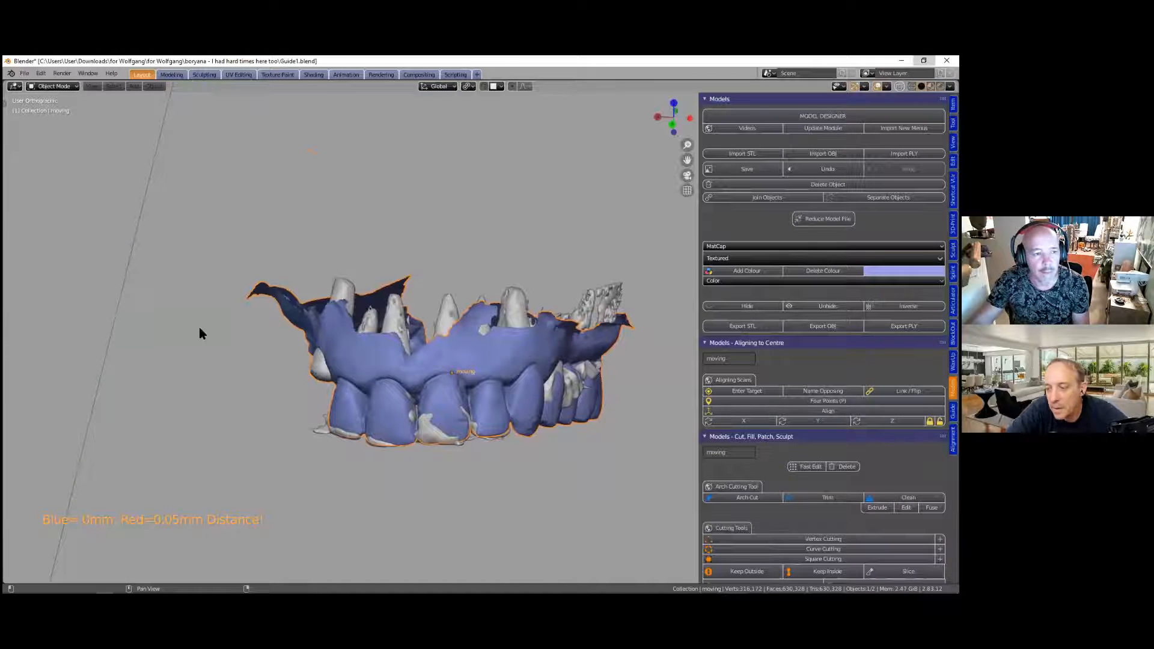
# Step: Restore the Blender window and resize it to sit beside 3D Slicer, enlarging its 3D viewport against the sidebar
pyautogui.click(923, 60)
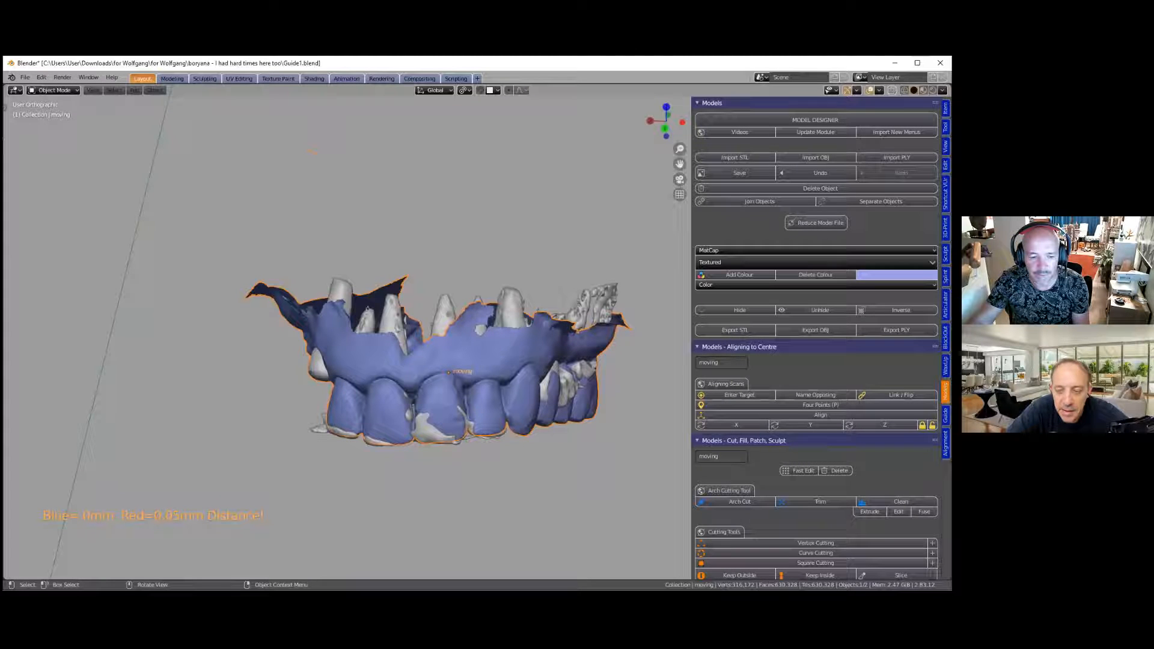
pyautogui.moveTo(3, 325); pyautogui.dragTo(428, 325)
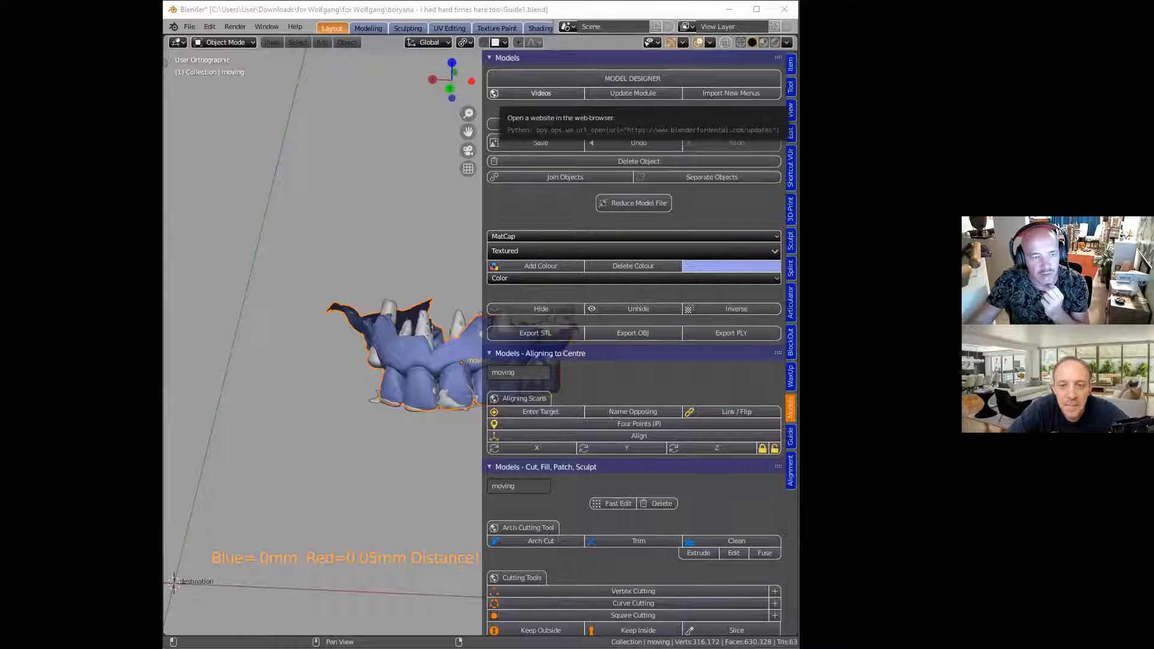
pyautogui.click(303, 242)
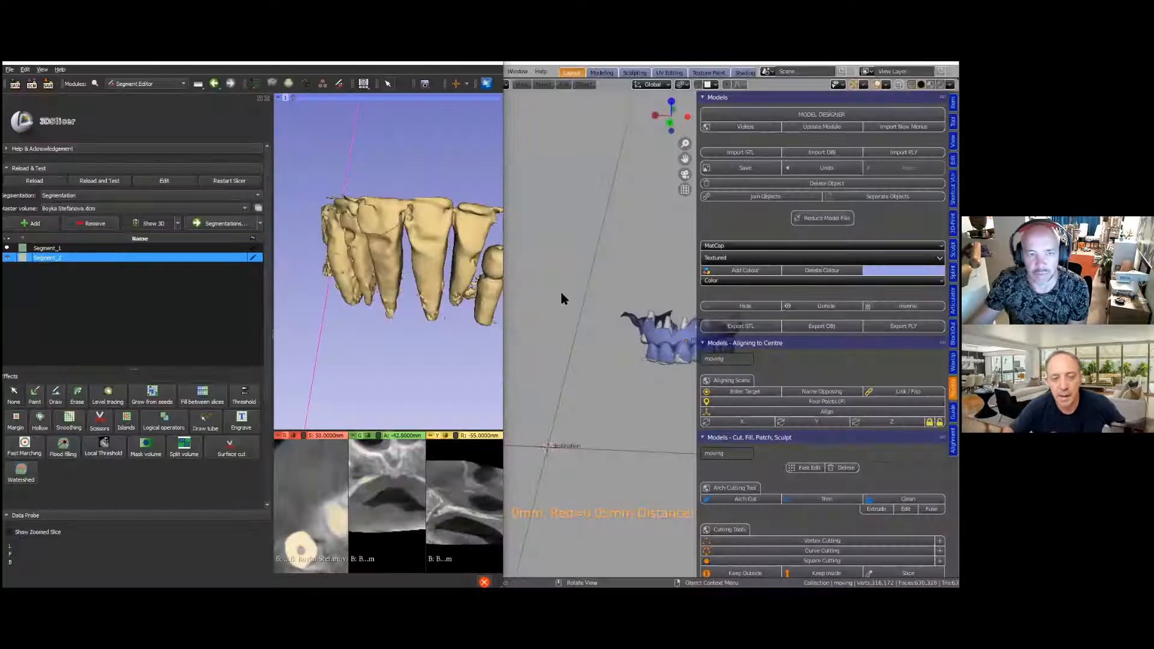
pyautogui.moveTo(567, 338); pyautogui.dragTo(604, 343, button='middle')
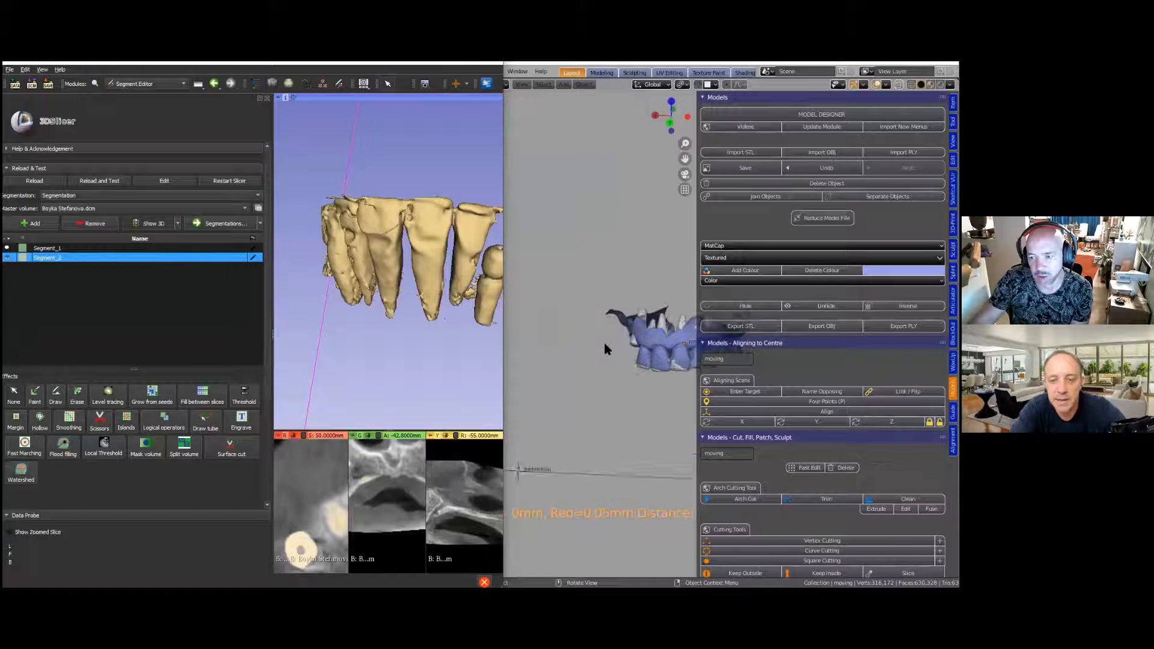
pyautogui.scroll(3, 604, 344)
pyautogui.moveTo(696, 319); pyautogui.dragTo(769, 313)
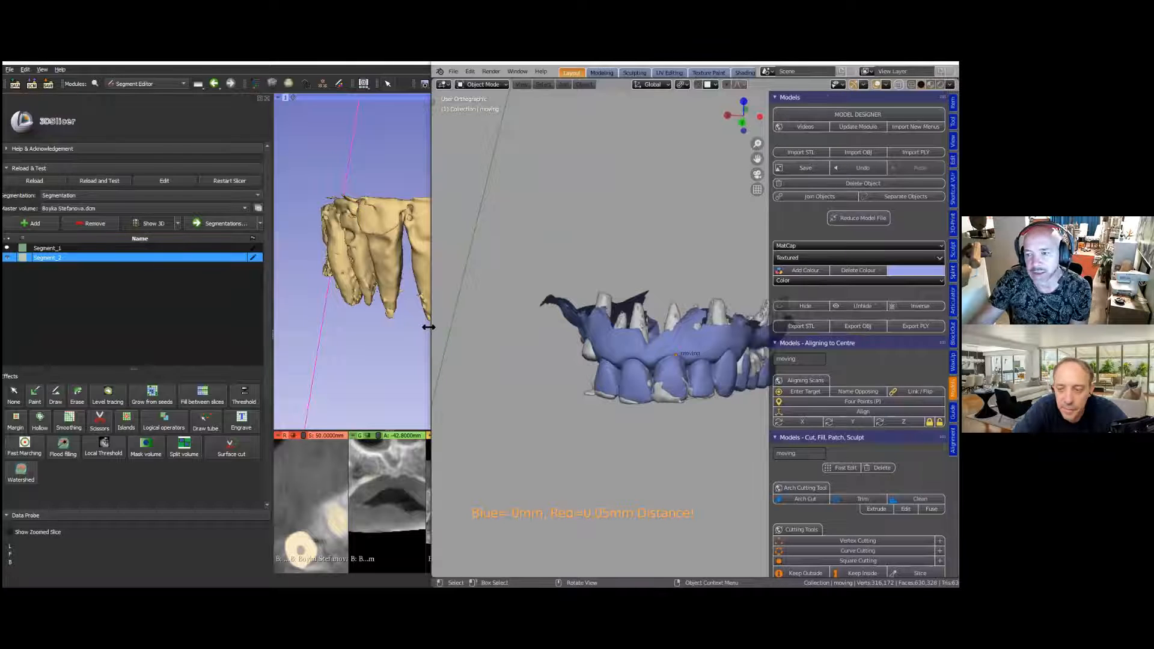
pyautogui.moveTo(427, 326); pyautogui.dragTo(498, 327)
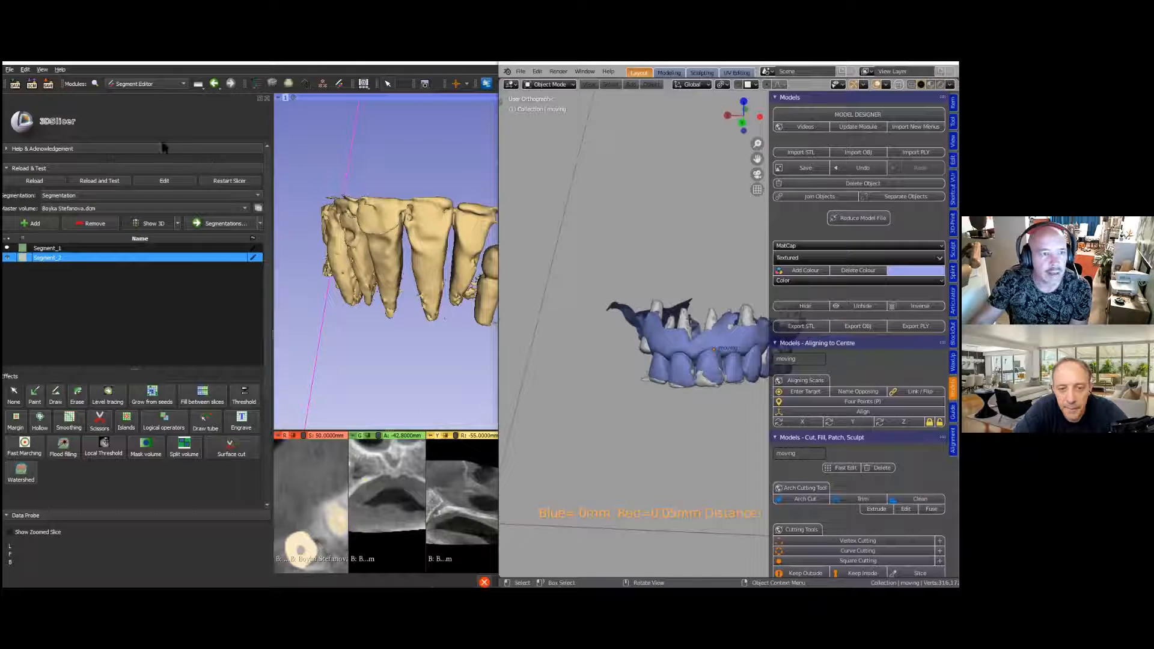
# Step: Open the linkSlicerBlender module in 3D Slicer and Blender's Slicer Link settings, and connect them at 127.0.0.1, port 5959
pyautogui.click(150, 87)
pyautogui.moveTo(135, 243)
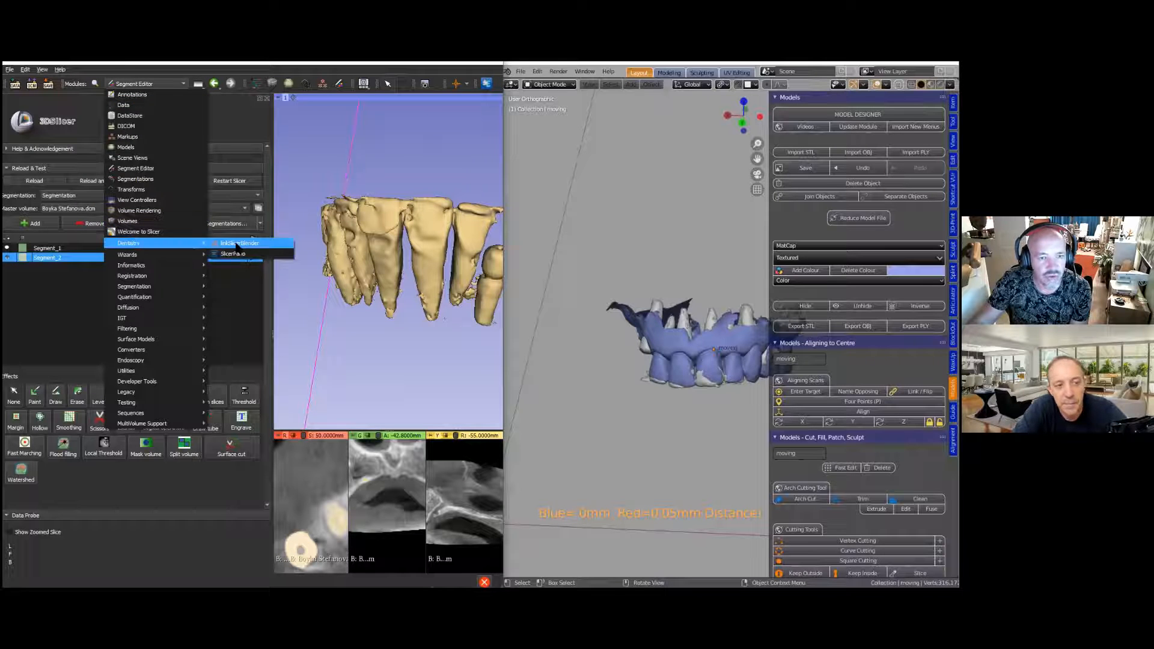
pyautogui.click(236, 243)
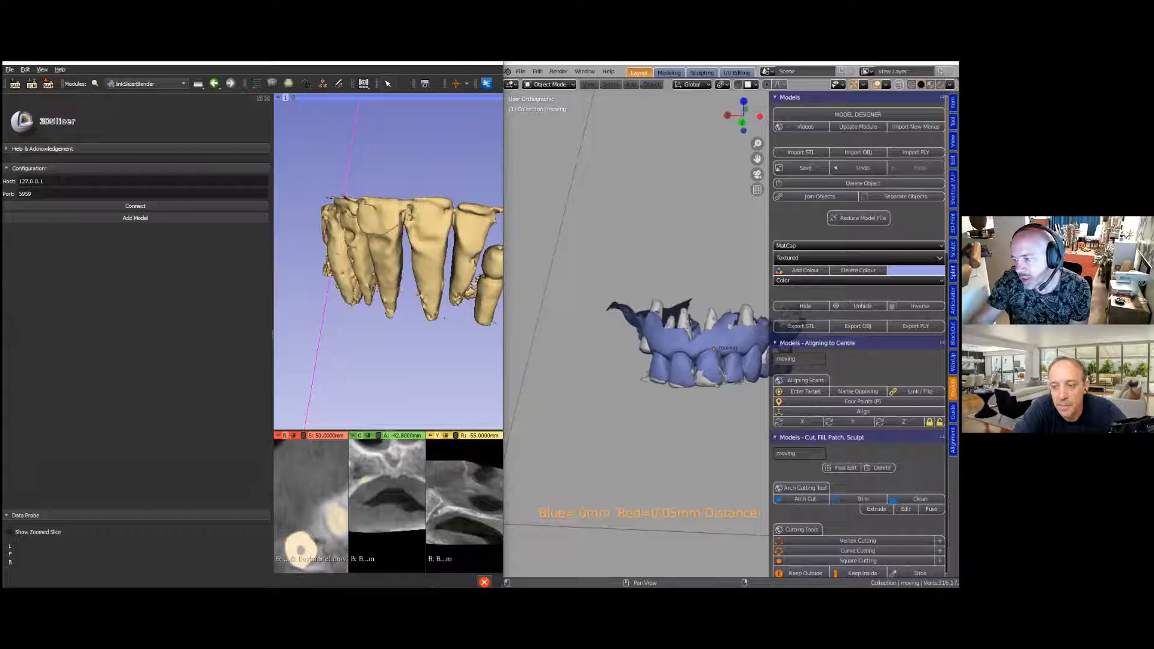
pyautogui.click(952, 412)
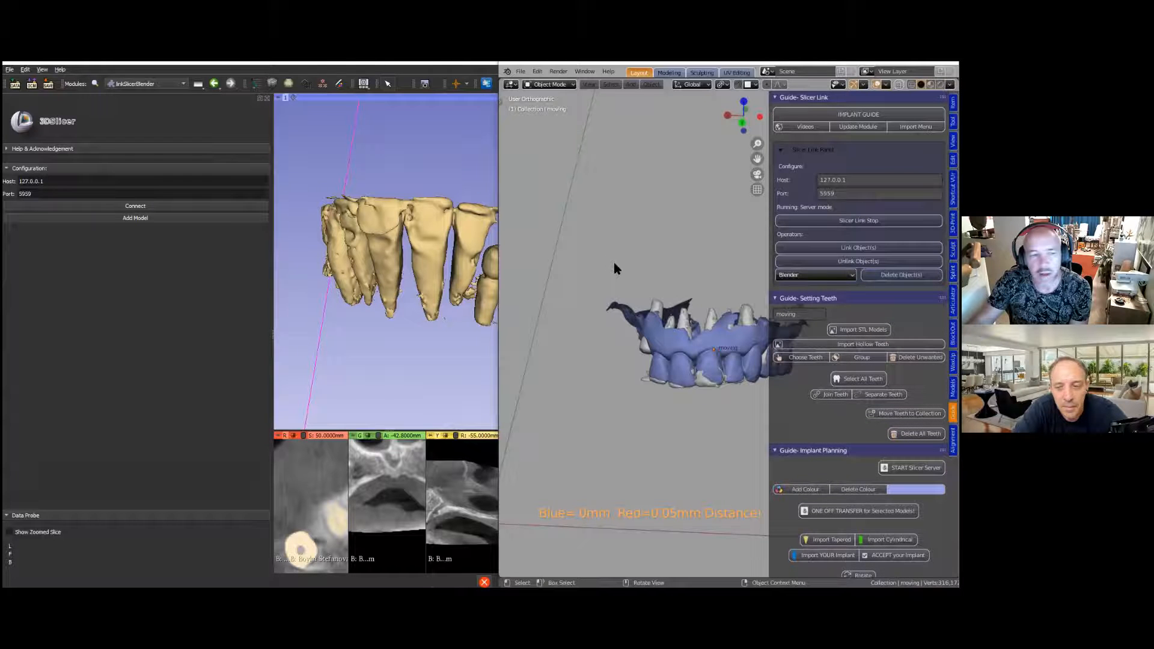
pyautogui.click(160, 206)
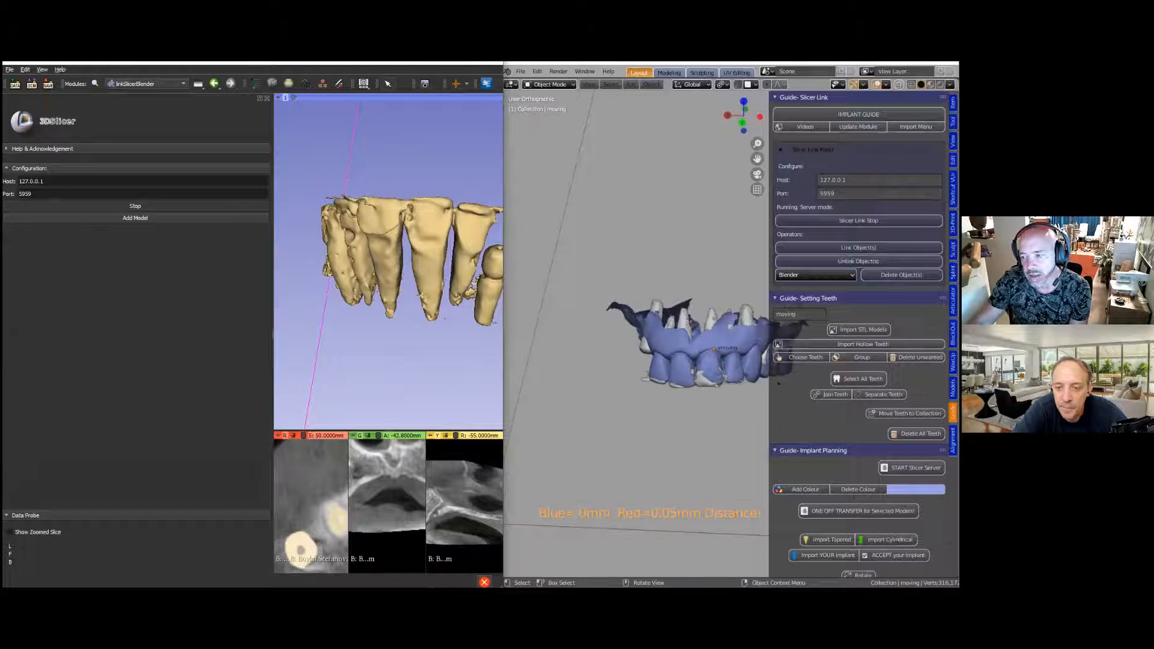
# Step: Select the upper jaw scan and set its colour's alpha to 0.8 so the segmented roots show through
pyautogui.moveTo(777, 382); pyautogui.dragTo(527, 489, button='middle')
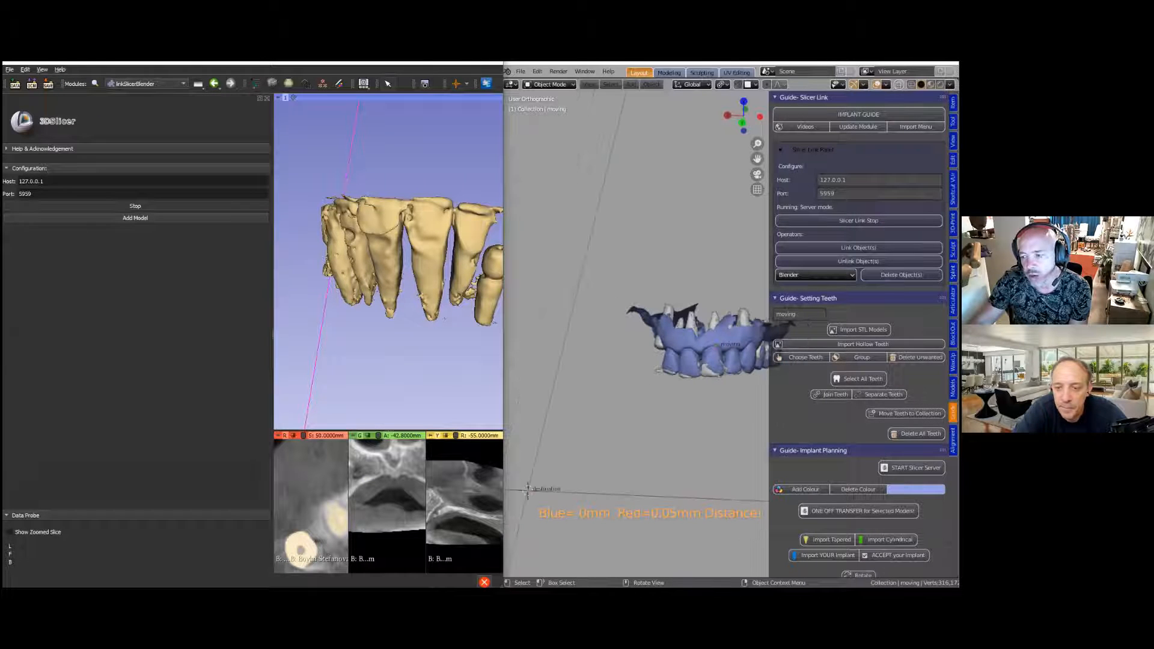
pyautogui.click(661, 424)
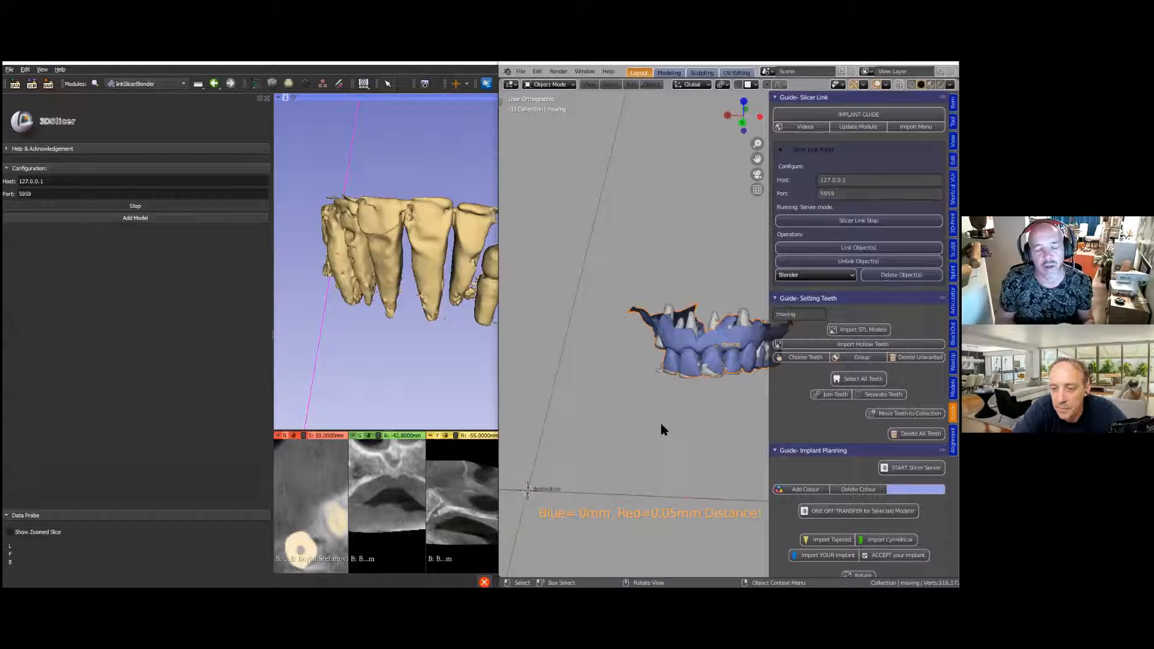
pyautogui.scroll(-5, 860, 336)
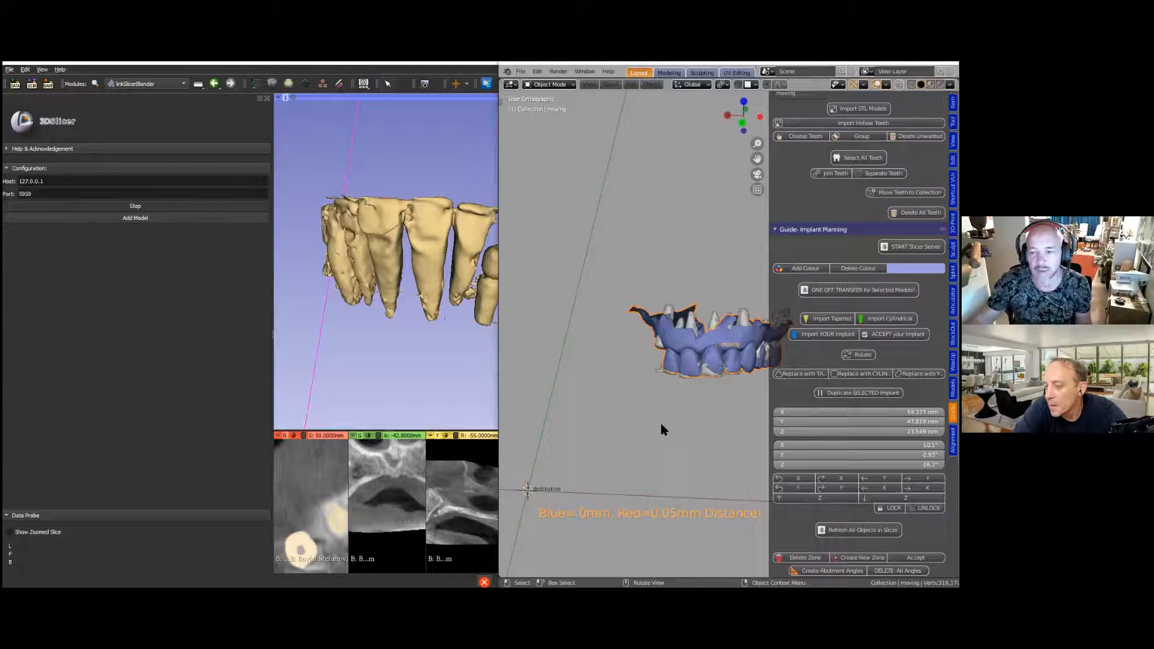
pyautogui.scroll(4, 661, 424)
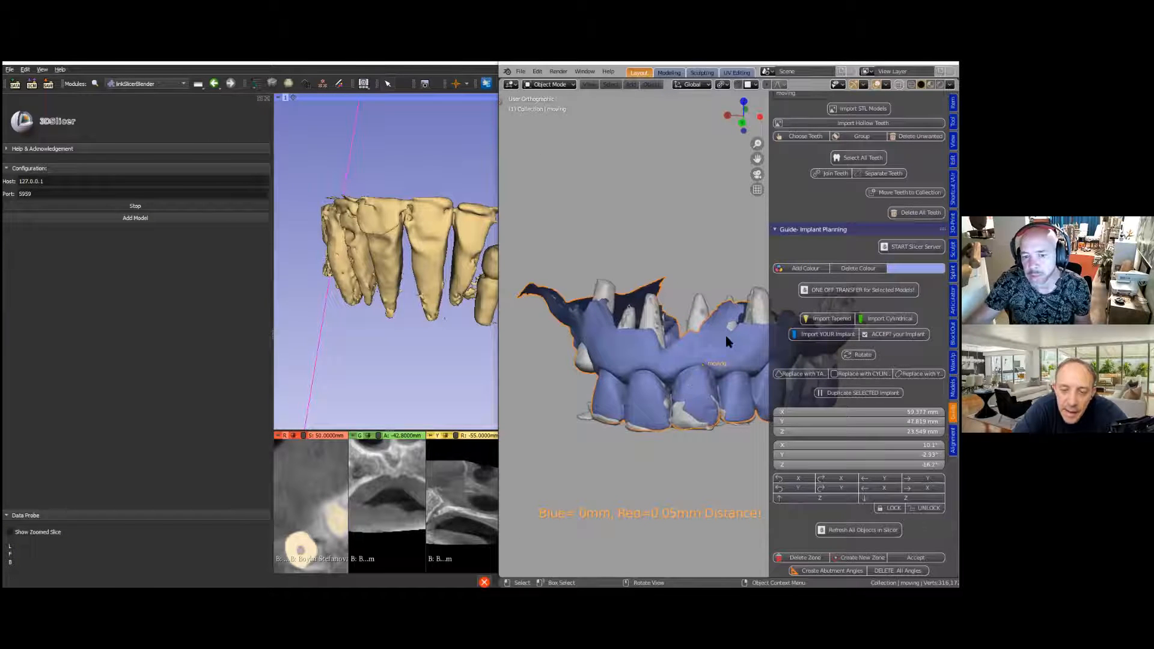
pyautogui.press('shift')
pyautogui.click(915, 268)
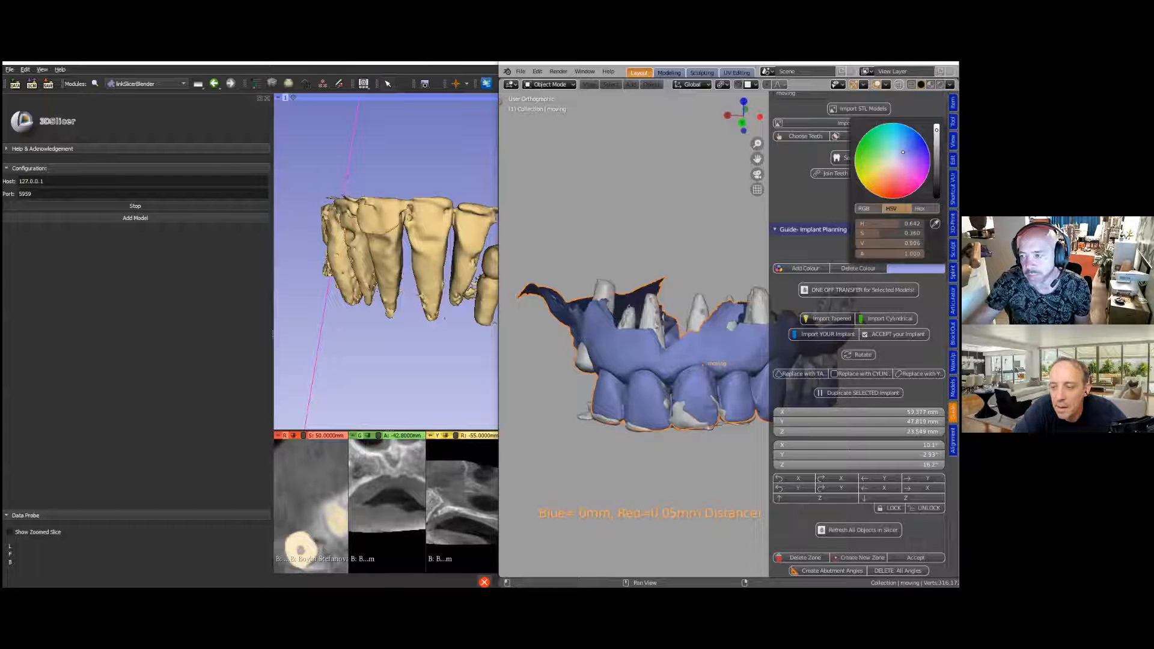
pyautogui.click(890, 254)
pyautogui.write('0.8')
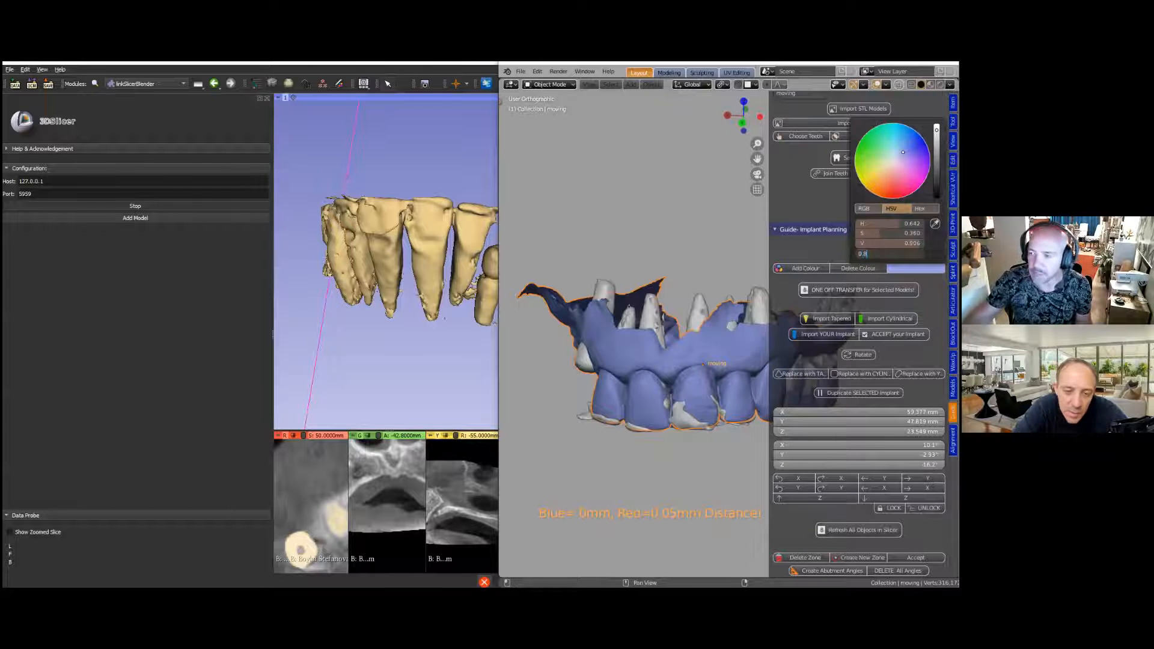
pyautogui.press('Return')
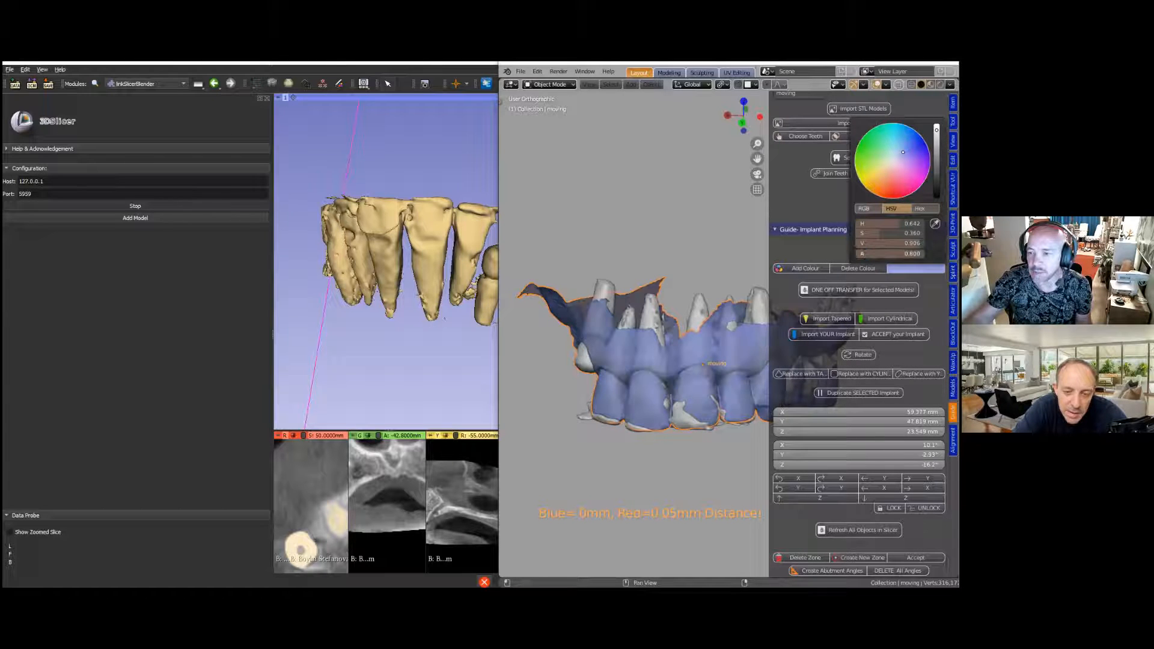
pyautogui.scroll(3, 651, 446)
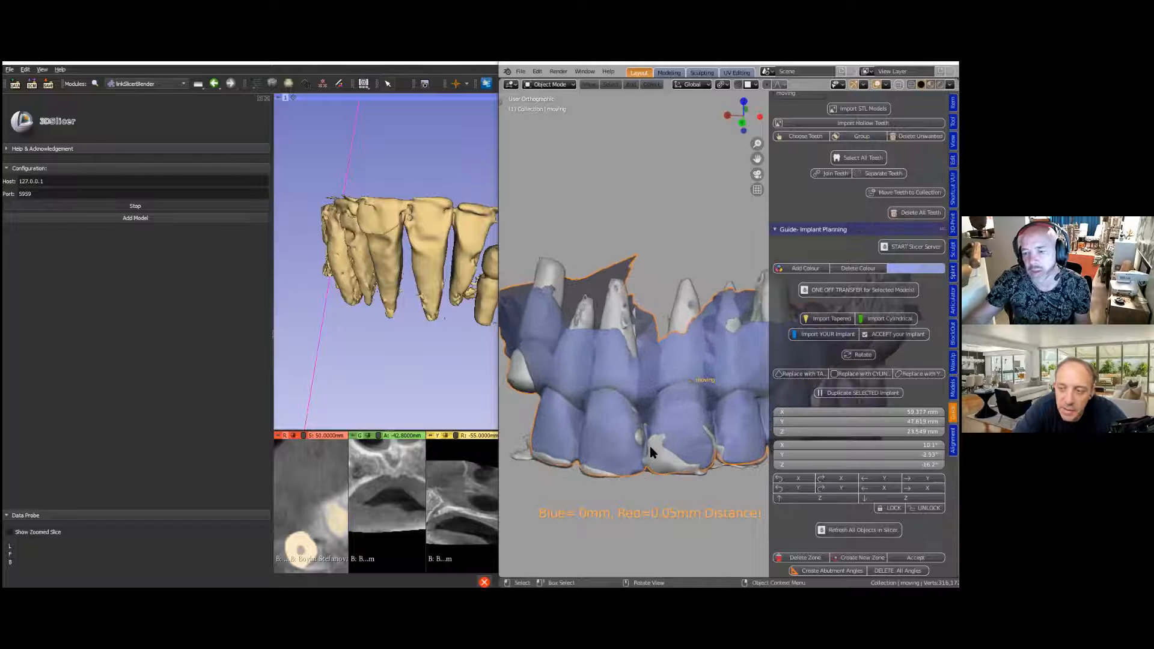
pyautogui.scroll(1, 652, 451)
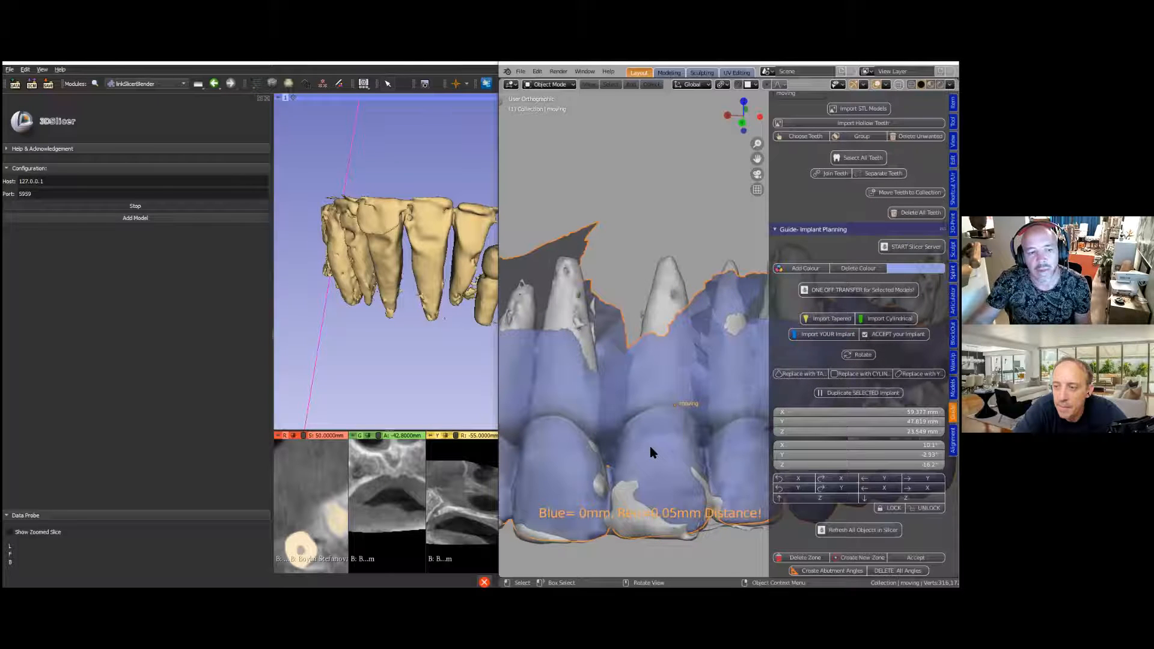
pyautogui.scroll(-2, 652, 452)
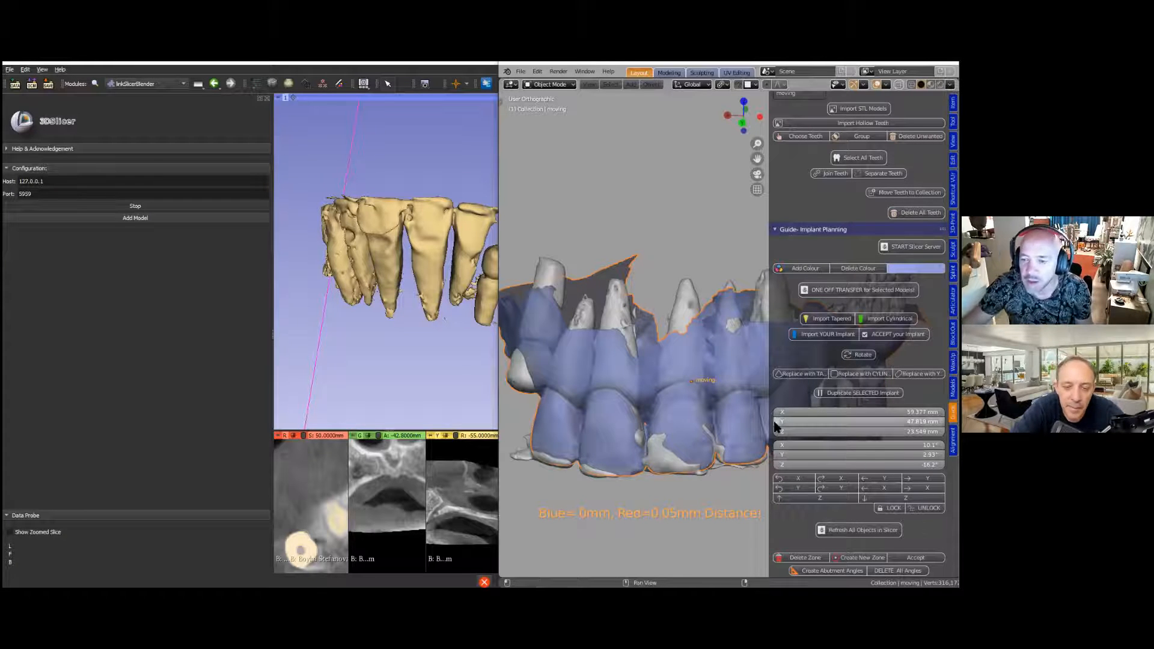
# Step: Widen the 3D Slicer window over Blender and enlarge its slice views at the expense of the 3D view
pyautogui.scroll(4, 679, 395)
pyautogui.moveTo(679, 364); pyautogui.dragTo(677, 330, button='middle')
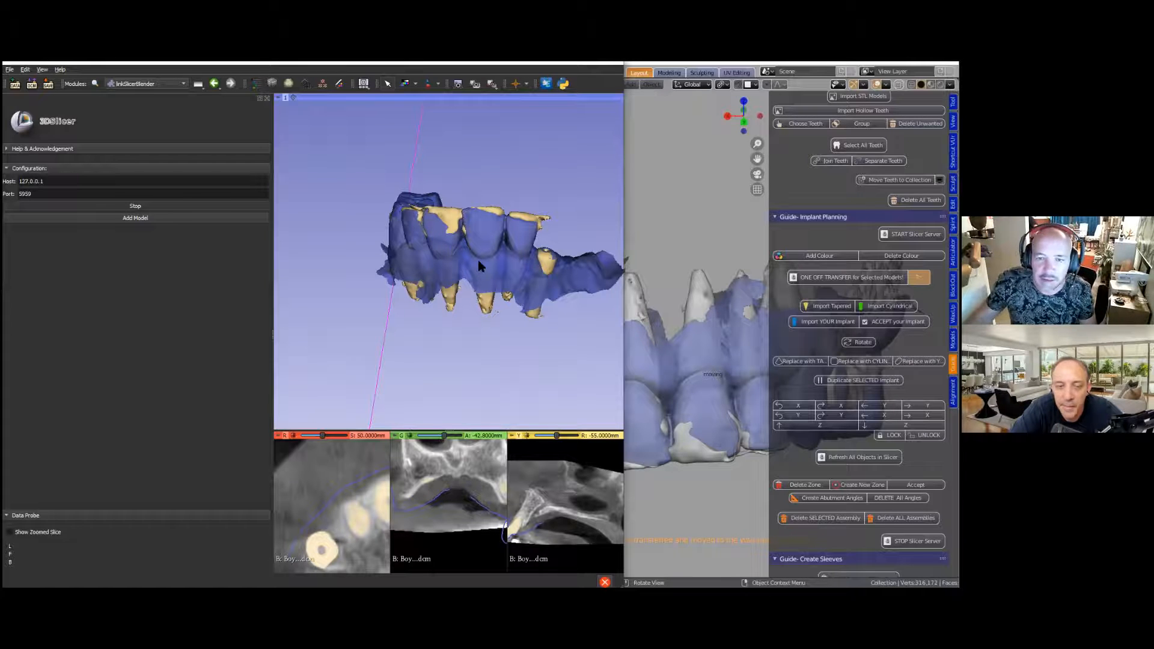
pyautogui.moveTo(625, 224); pyautogui.dragTo(673, 223)
pyautogui.moveTo(536, 430); pyautogui.dragTo(548, 284)
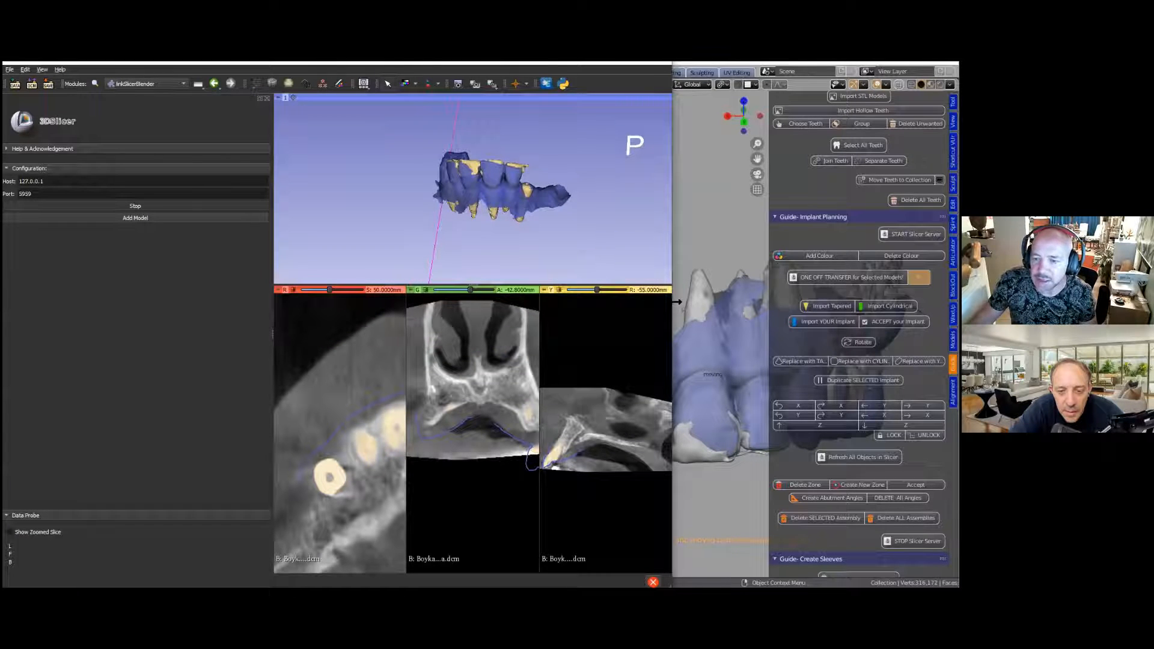
pyautogui.moveTo(671, 306); pyautogui.dragTo(833, 297)
# Step: Check the jaw scan's outline against the palate and teeth through successive coronal slices
pyautogui.scroll(-9, 540, 411)
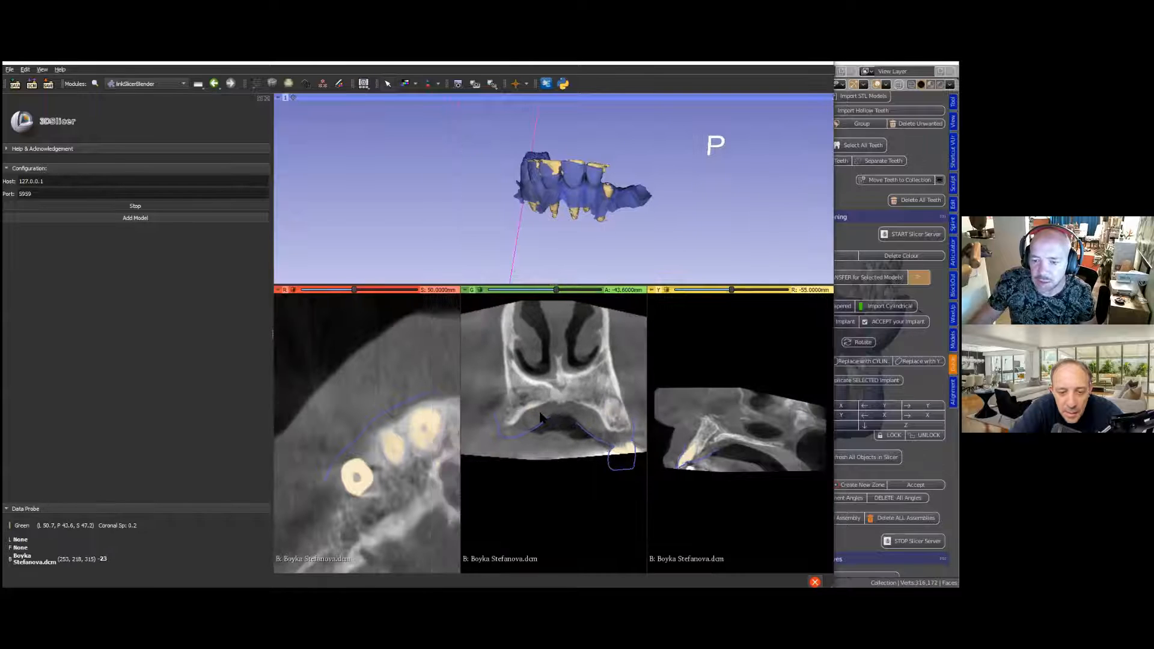
pyautogui.scroll(8, 542, 416)
pyautogui.scroll(9, 543, 416)
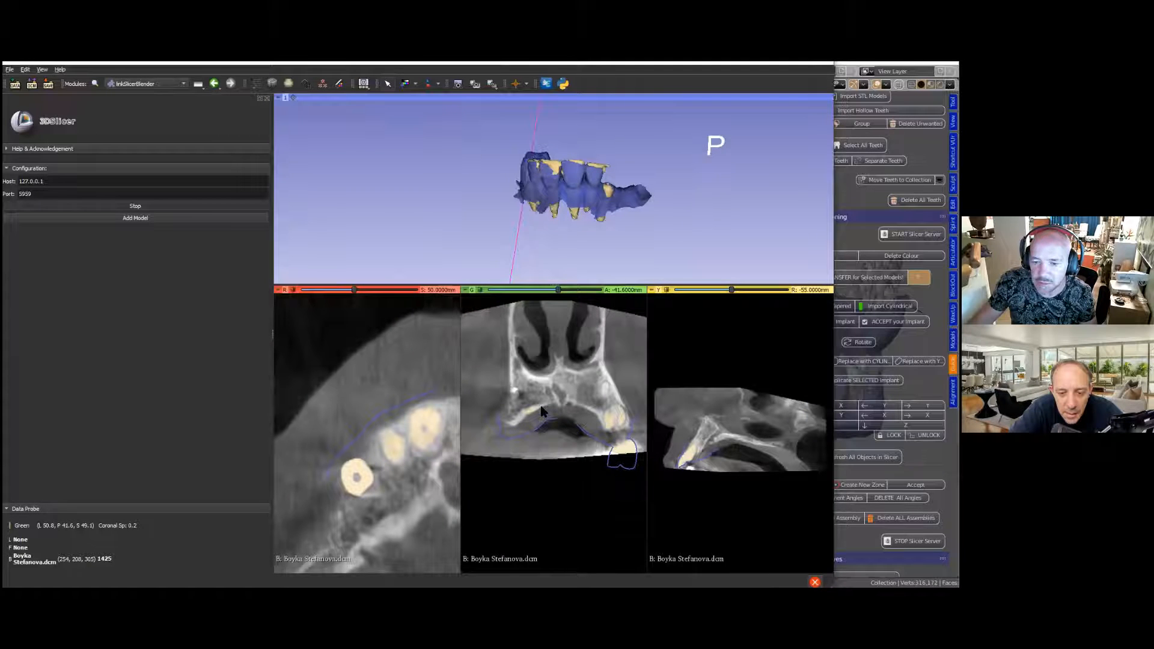
pyautogui.scroll(7, 469, 385)
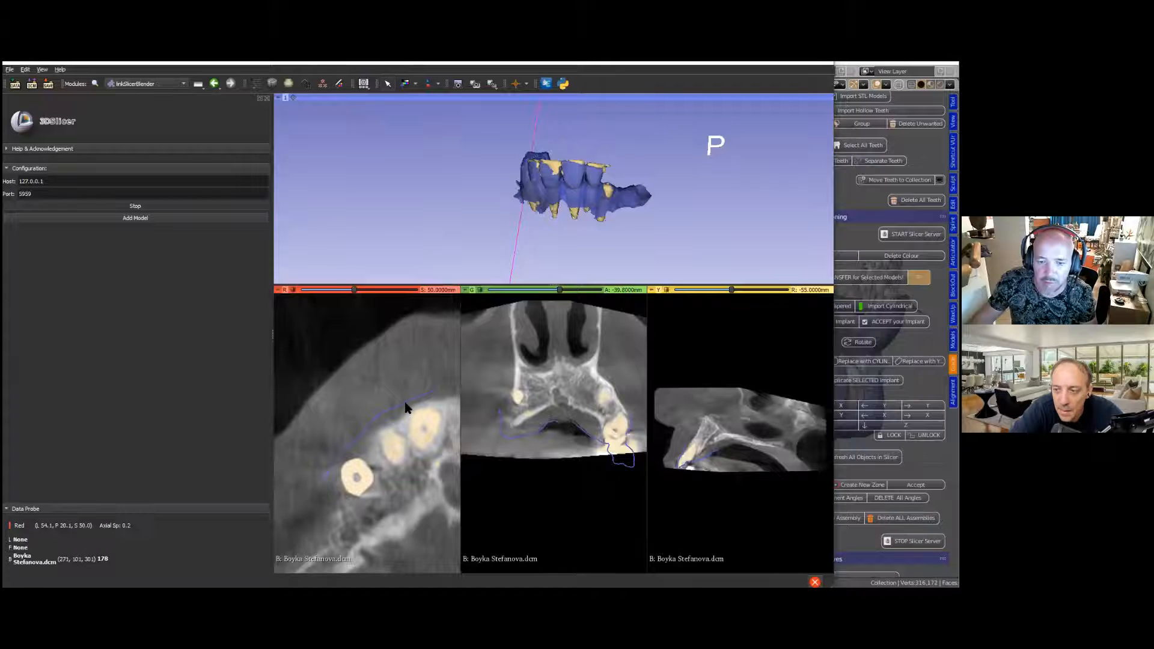
# Step: Fit the whole dental arch in the axial view and examine the scan outline from the roots to the crowns
pyautogui.scroll(5, 363, 484)
pyautogui.moveTo(393, 485); pyautogui.dragTo(395, 411, button='right')
pyautogui.moveTo(395, 411); pyautogui.dragTo(364, 381, button='middle')
pyautogui.moveTo(364, 381); pyautogui.dragTo(384, 448, button='right')
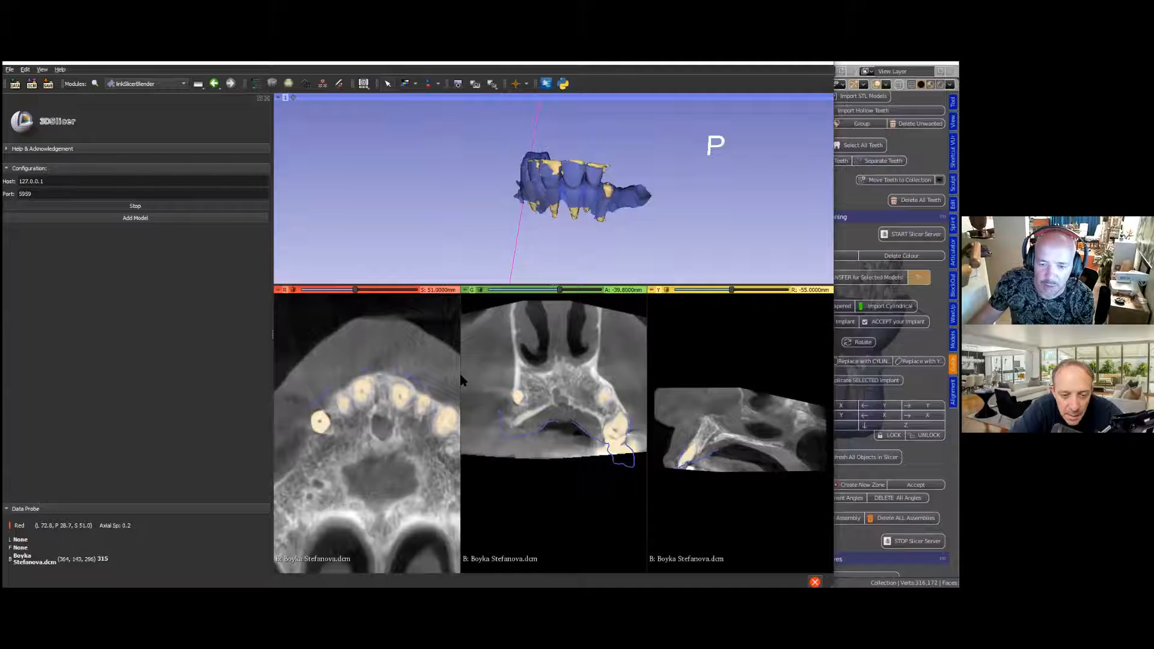
pyautogui.scroll(-1, 345, 413)
pyautogui.scroll(5, 345, 413)
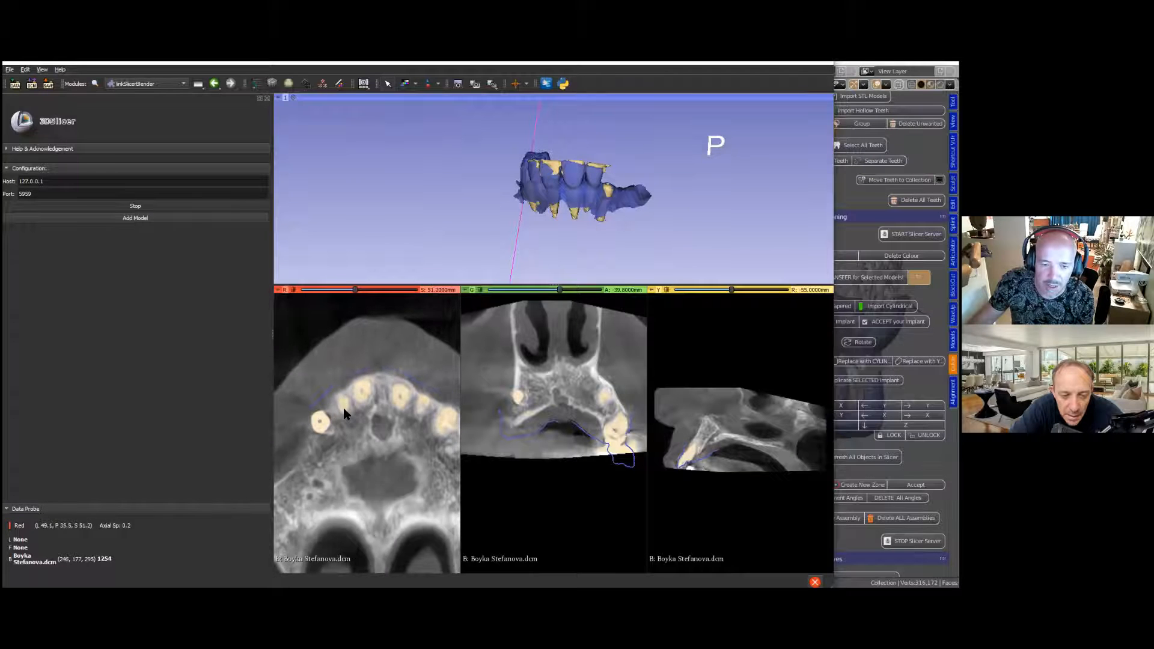
pyautogui.scroll(-20, 365, 411)
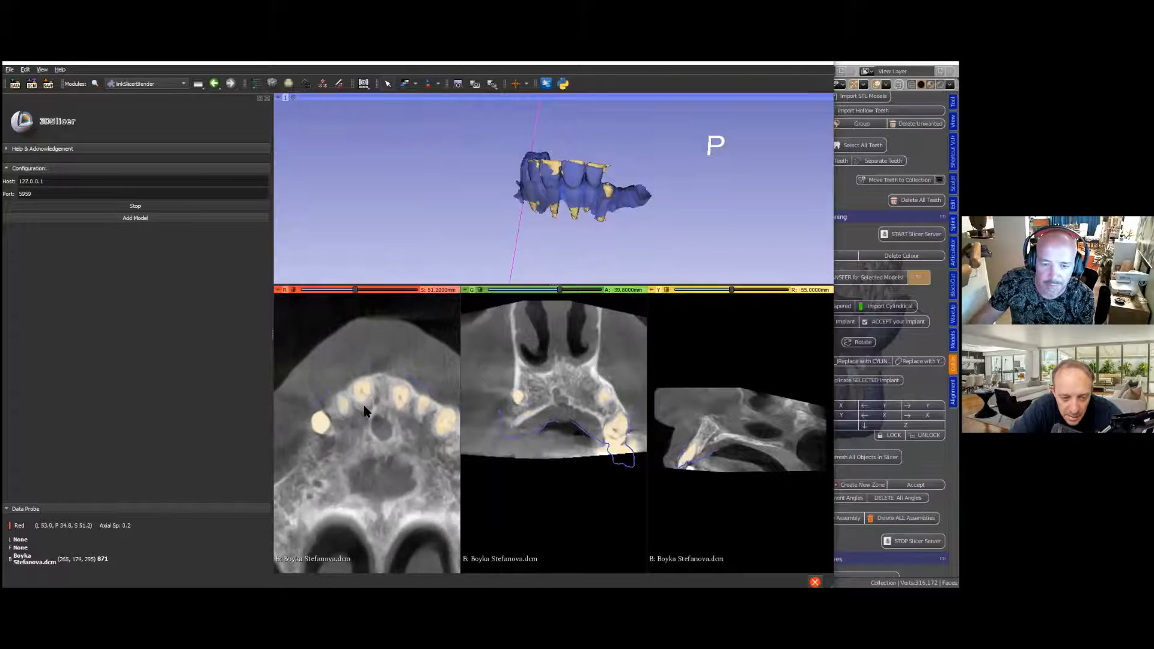
pyautogui.scroll(-6, 364, 407)
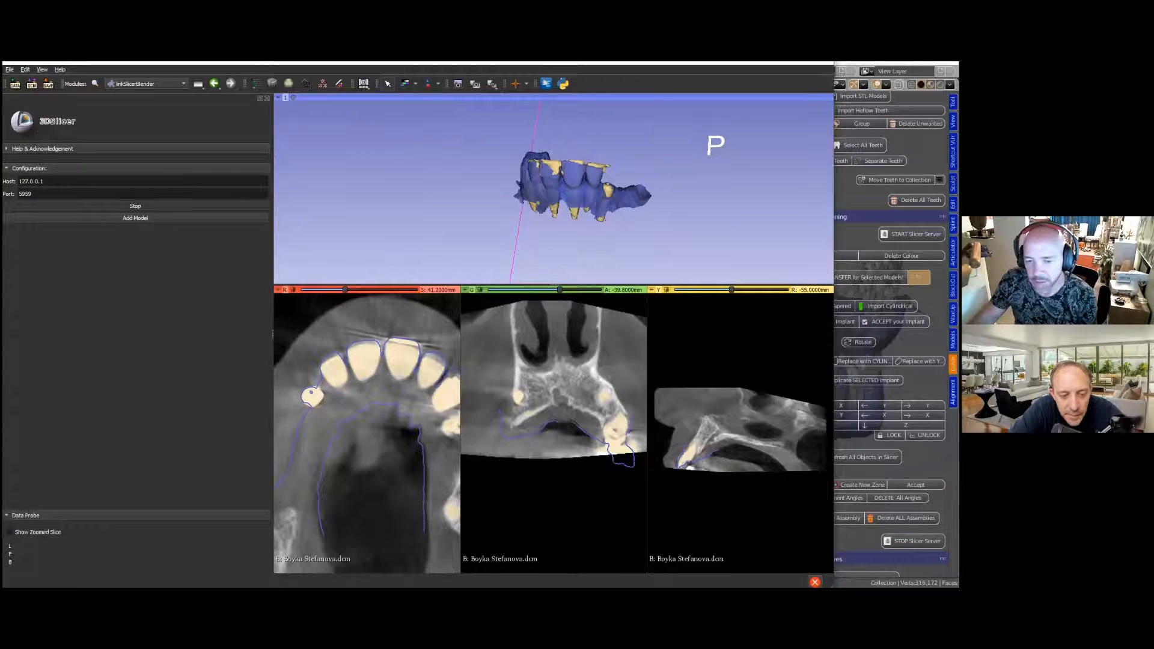
# Step: Maximise the 3D Slicer window and compare the scan outline with the front tooth crowns in axial slices
pyautogui.click(799, 62)
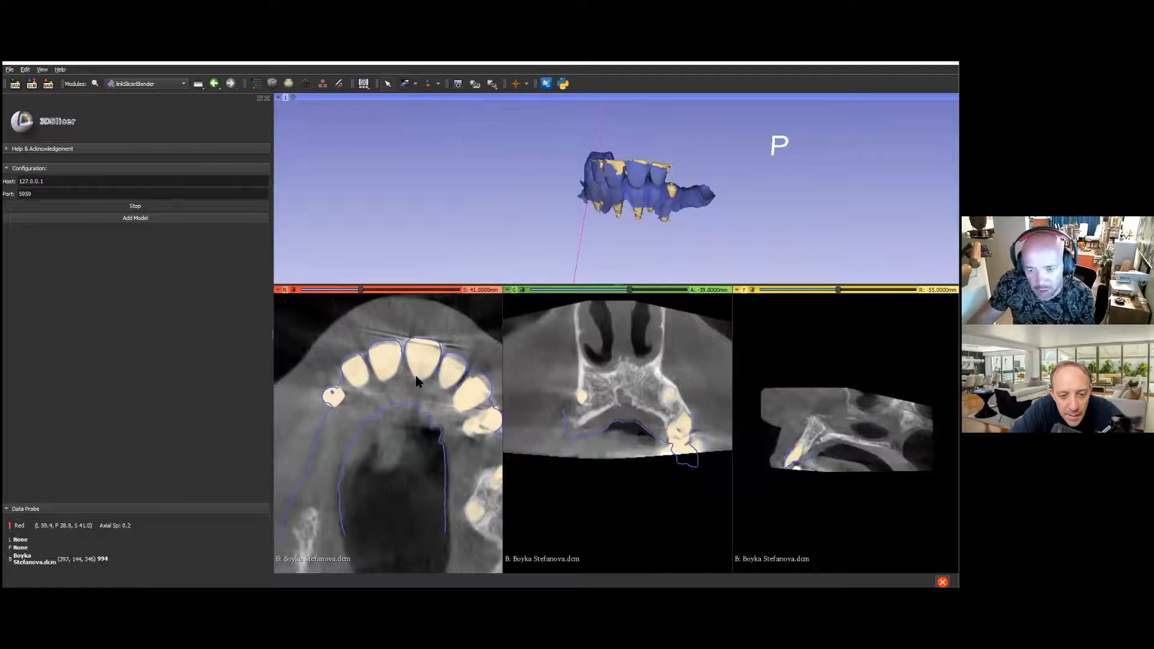
pyautogui.scroll(-2, 418, 382)
pyautogui.scroll(9, 418, 381)
pyautogui.scroll(-11, 417, 382)
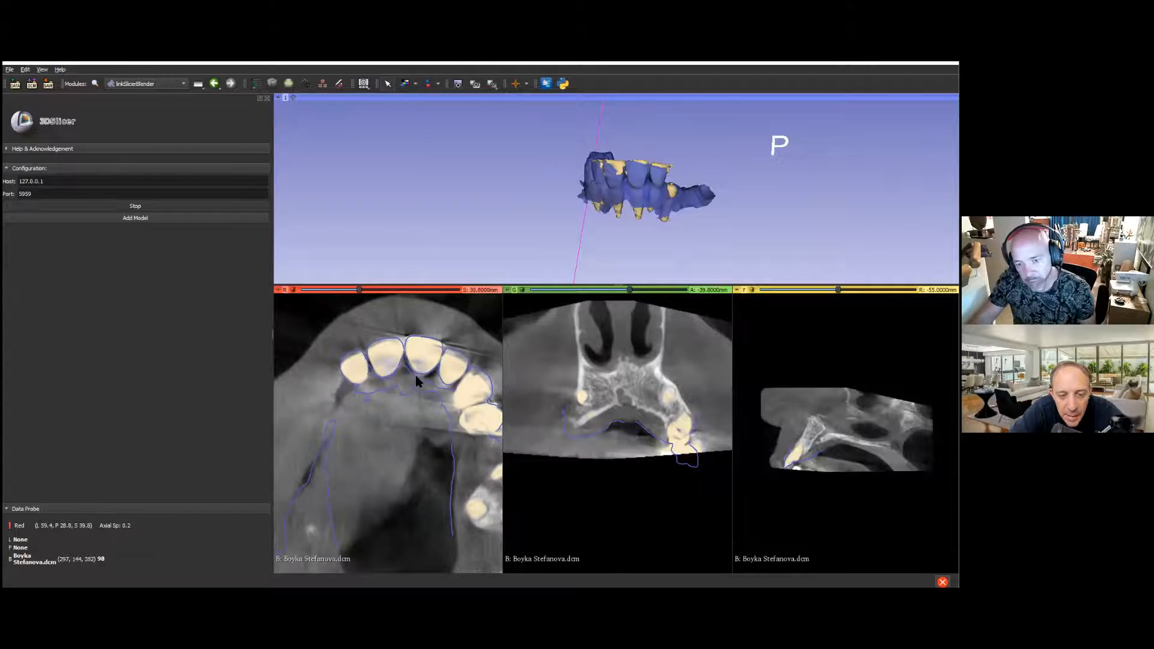
pyautogui.scroll(-3, 417, 381)
pyautogui.scroll(4, 416, 377)
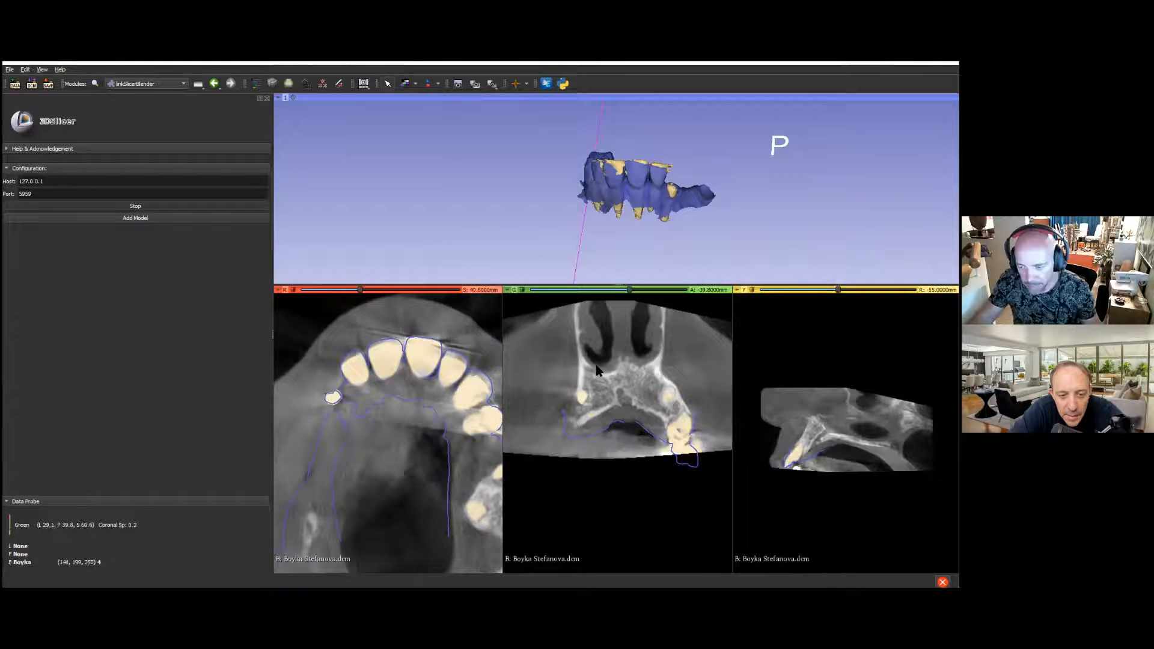
# Step: Jump the other slices to a tooth root picked in the coronal view and inspect the outline in neighbouring slices
pyautogui.press('shift')
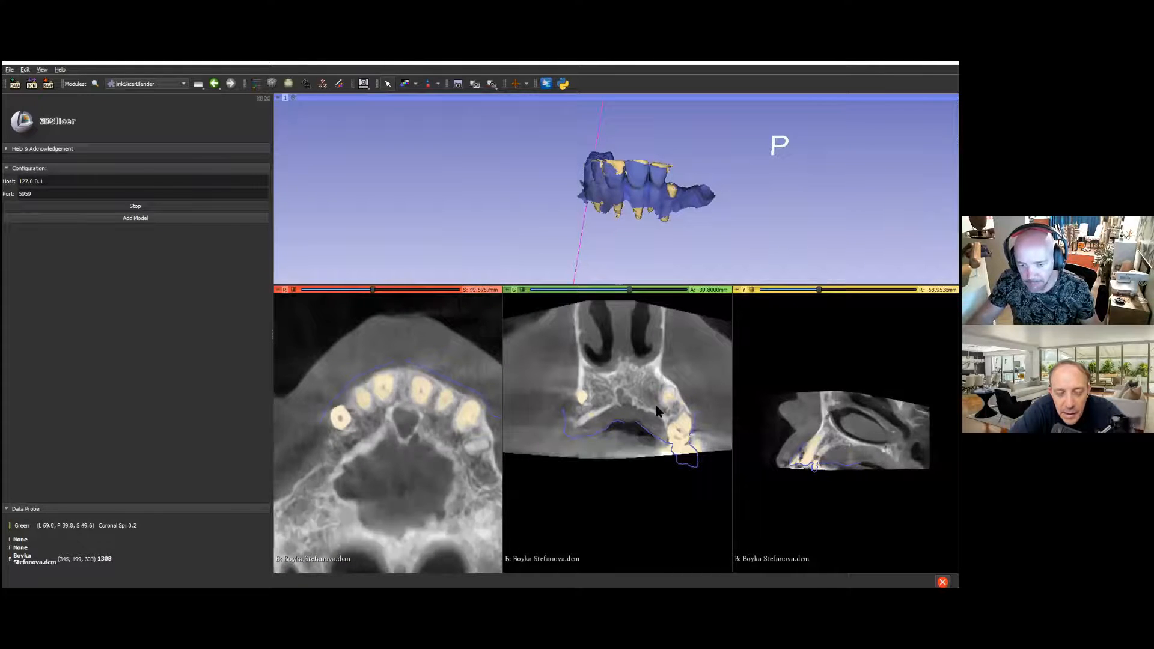
pyautogui.scroll(-7, 659, 405)
pyautogui.scroll(10, 423, 422)
pyautogui.scroll(-10, 422, 421)
pyautogui.scroll(-15, 423, 422)
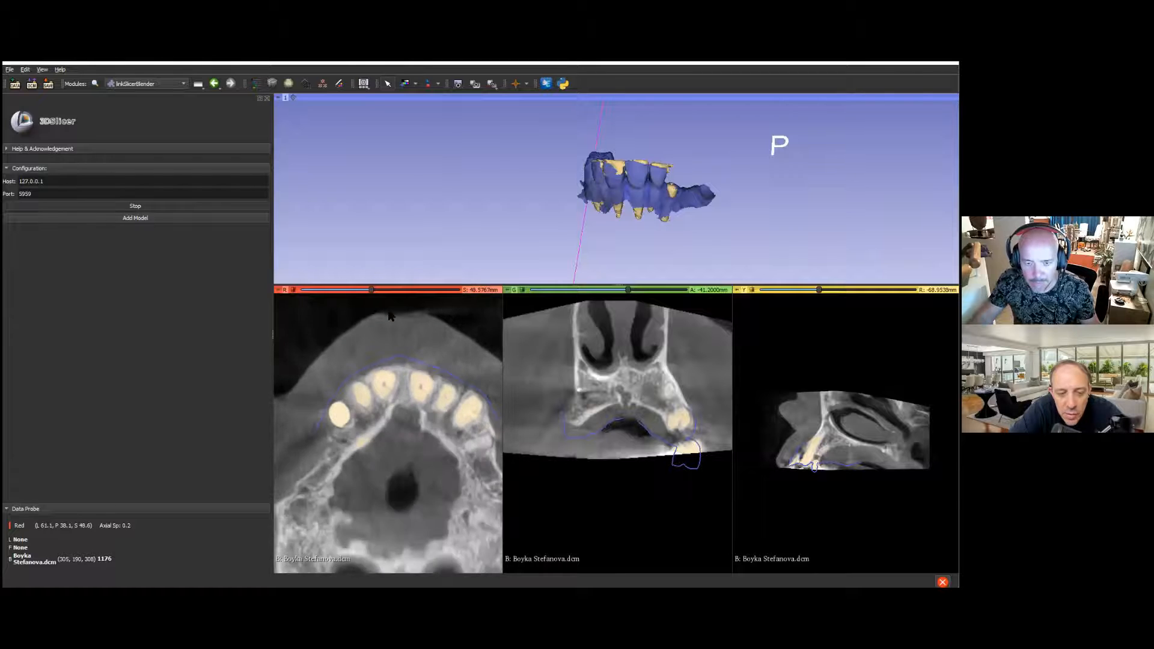
# Step: Return the axial slice to crown level and centre the coronal and sagittal slices on a central incisor
pyautogui.moveTo(368, 289); pyautogui.dragTo(363, 290)
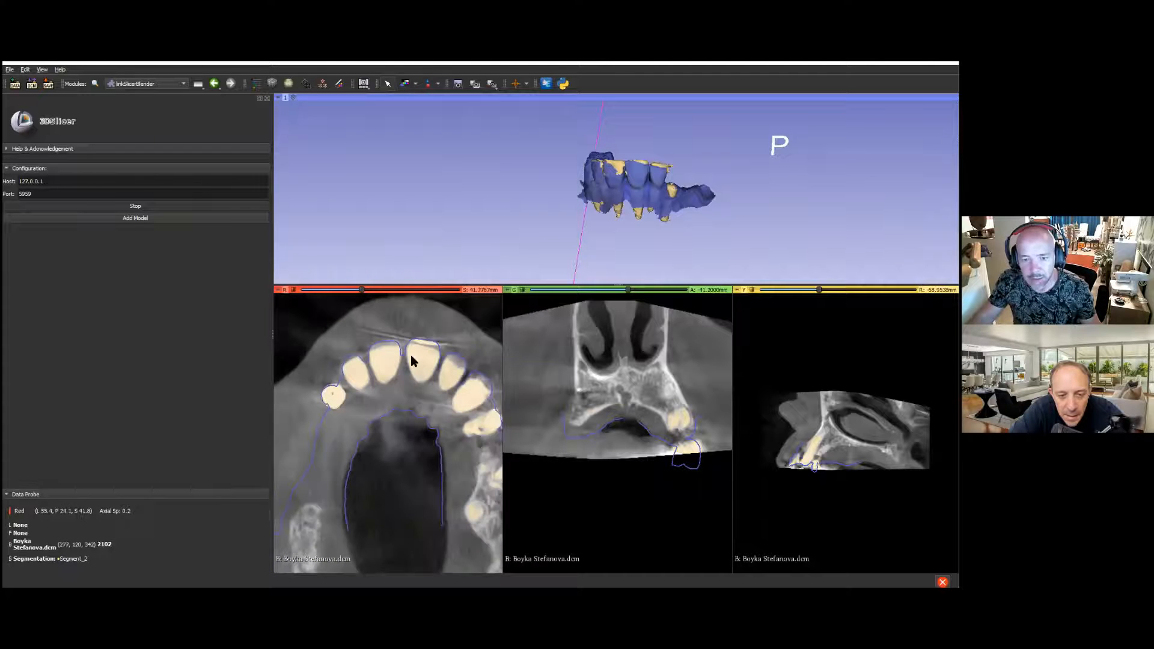
pyautogui.press('shift')
pyautogui.moveTo(598, 412); pyautogui.dragTo(597, 488, button='right')
pyautogui.press('shift')
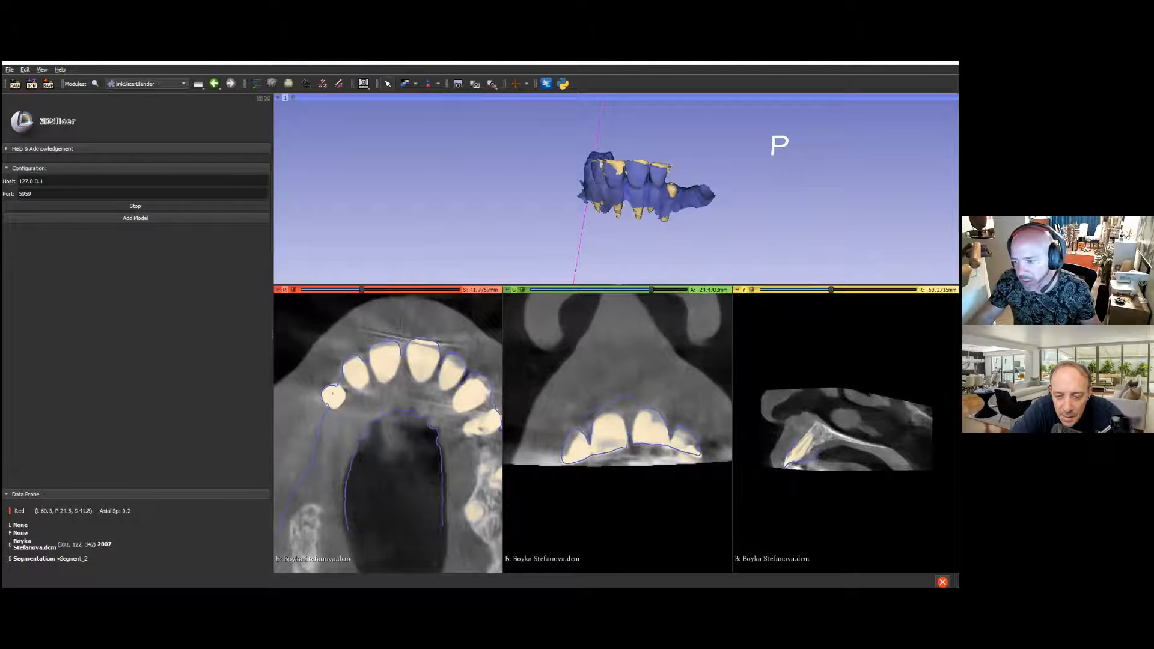
# Step: Magnify and recentre the sagittal view on the incisor, and examine the scan outline through the front and neighbouring teeth
pyautogui.keyDown('ctrl'); pyautogui.scroll(-4, 876, 402); pyautogui.keyUp('ctrl')
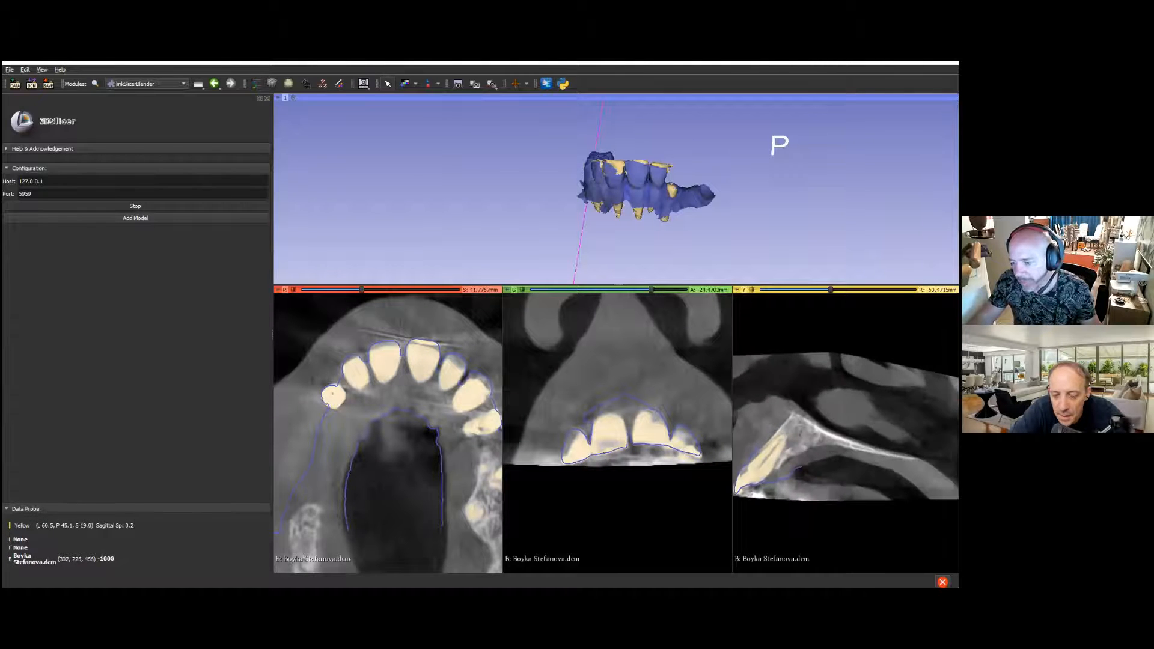
pyautogui.moveTo(765, 450); pyautogui.dragTo(874, 422, button='middle')
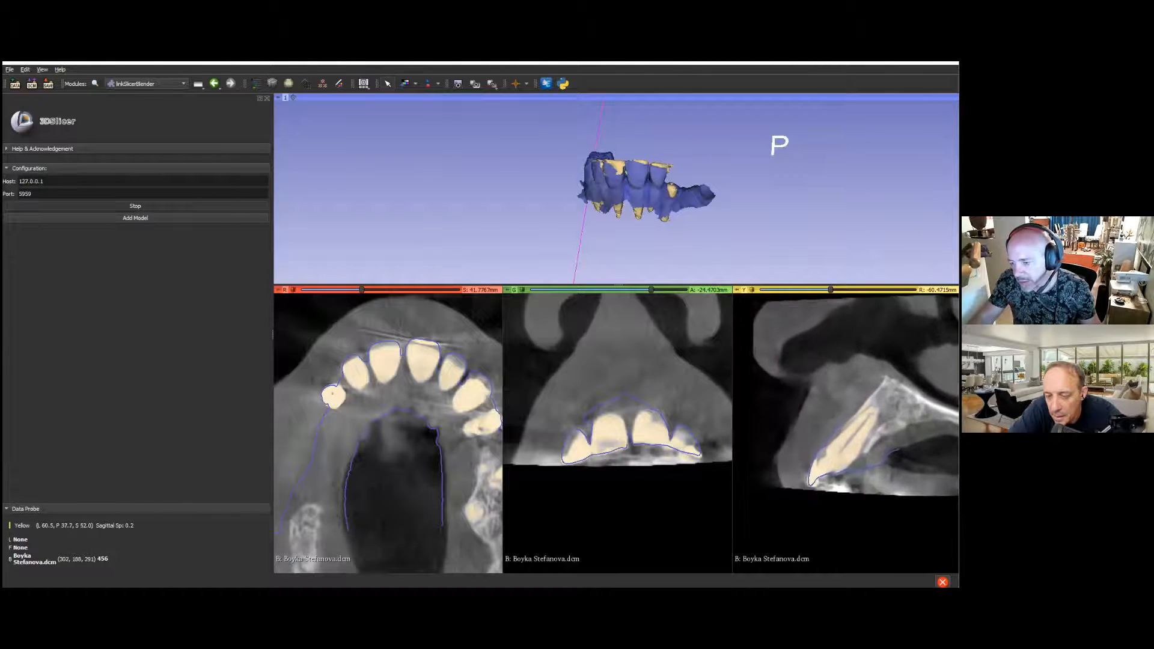
pyautogui.scroll(4, 856, 436)
pyautogui.scroll(-8, 855, 421)
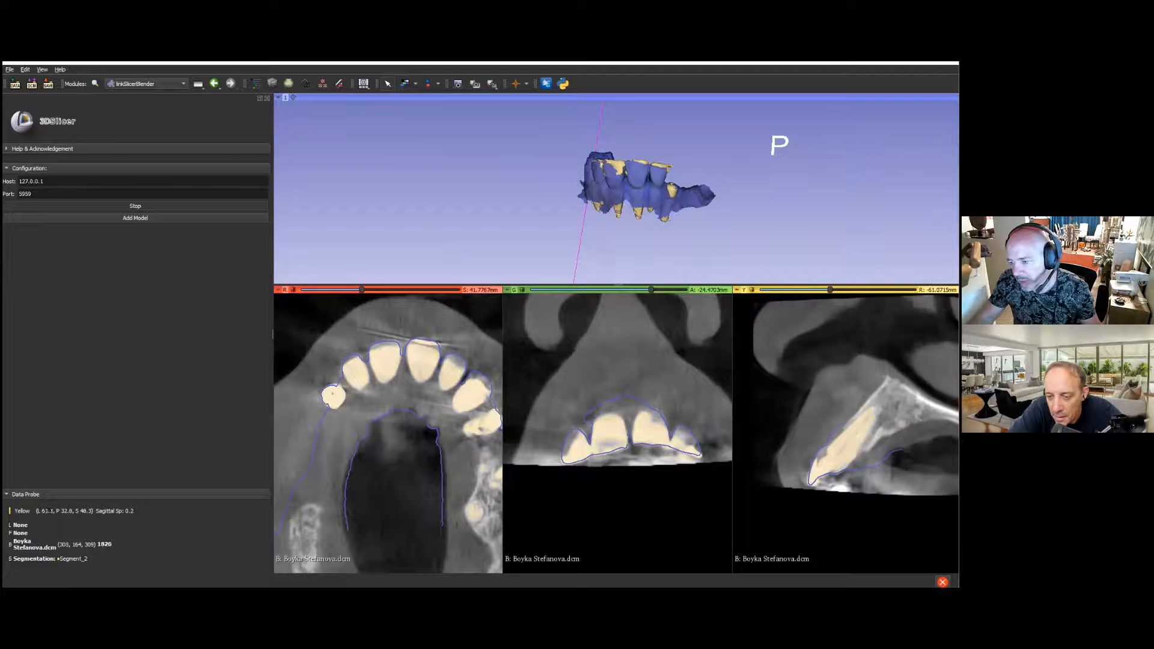
pyautogui.scroll(-4, 856, 421)
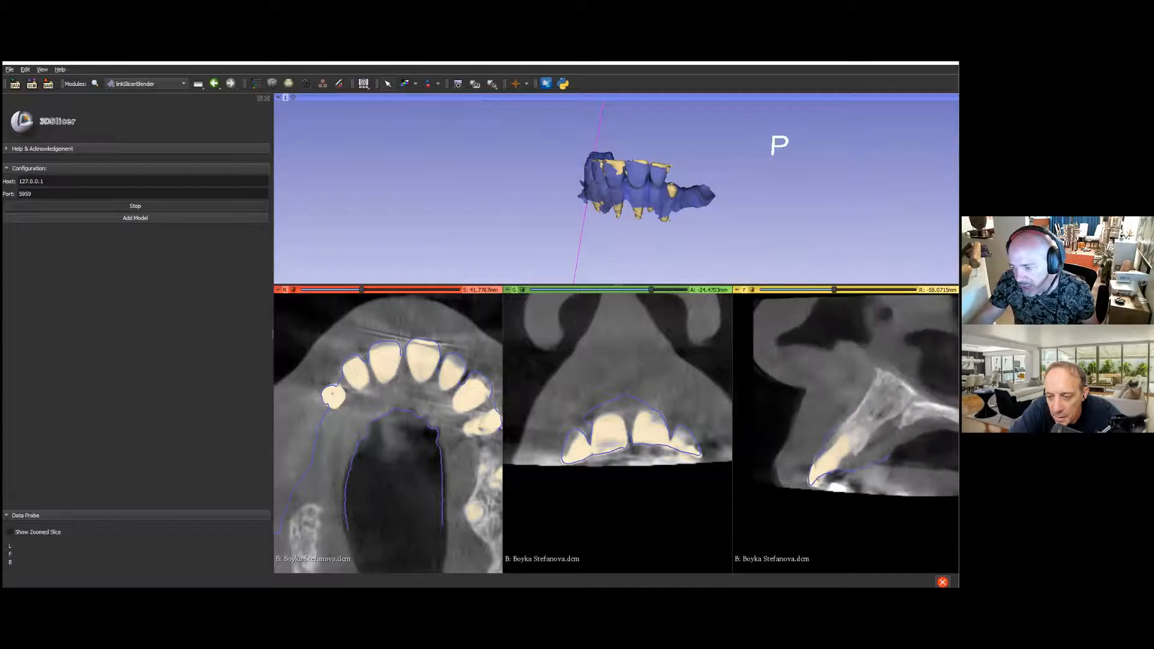
pyautogui.scroll(-20, 856, 420)
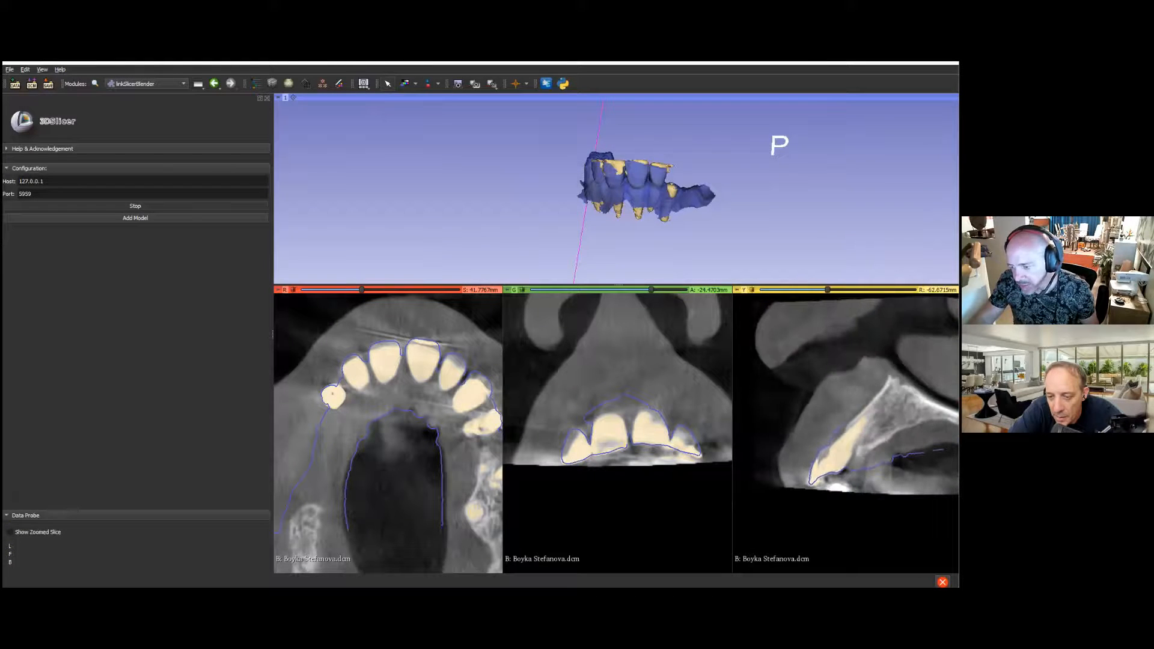
pyautogui.scroll(-9, 855, 421)
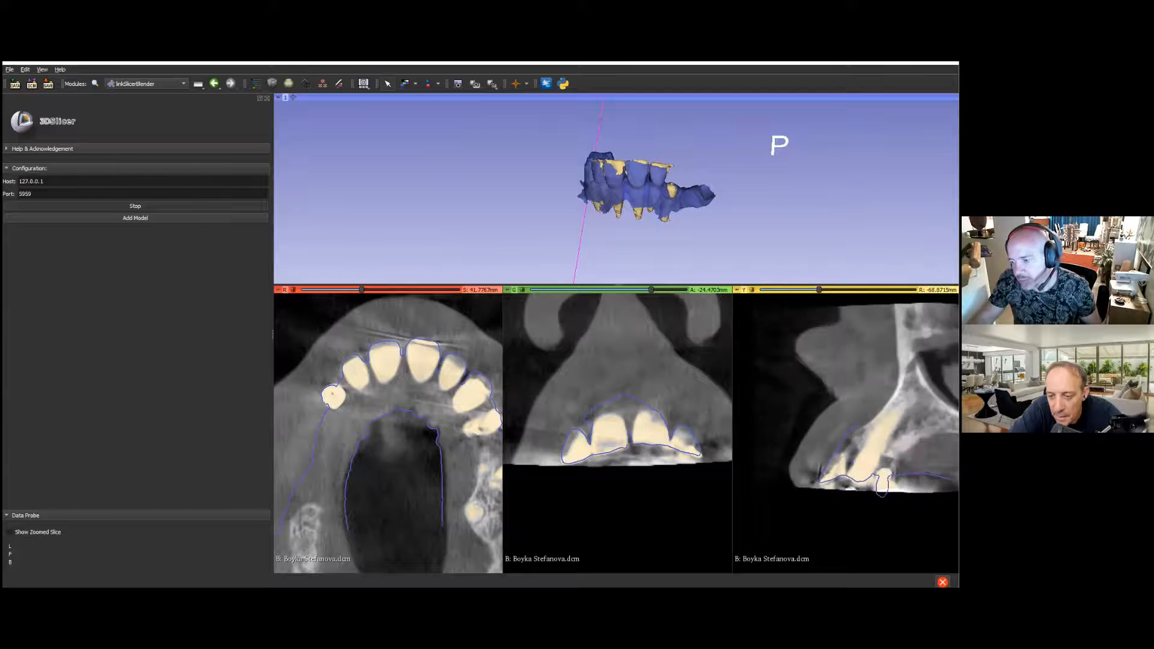
pyautogui.scroll(-16, 856, 421)
pyautogui.scroll(20, 855, 421)
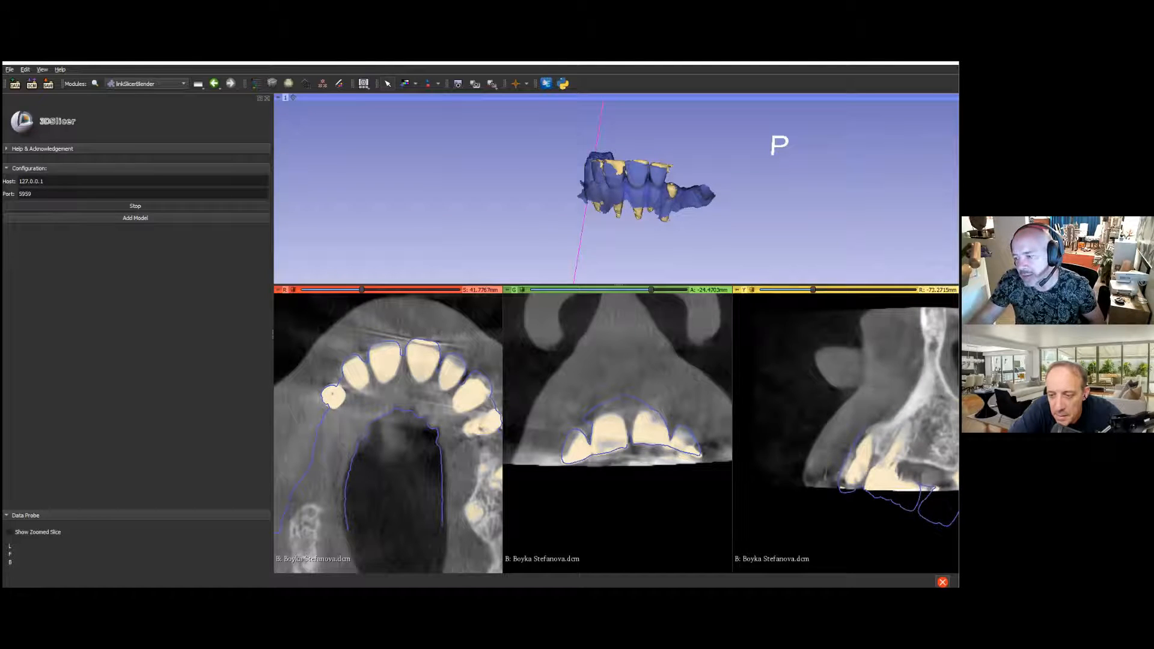
pyautogui.scroll(20, 855, 421)
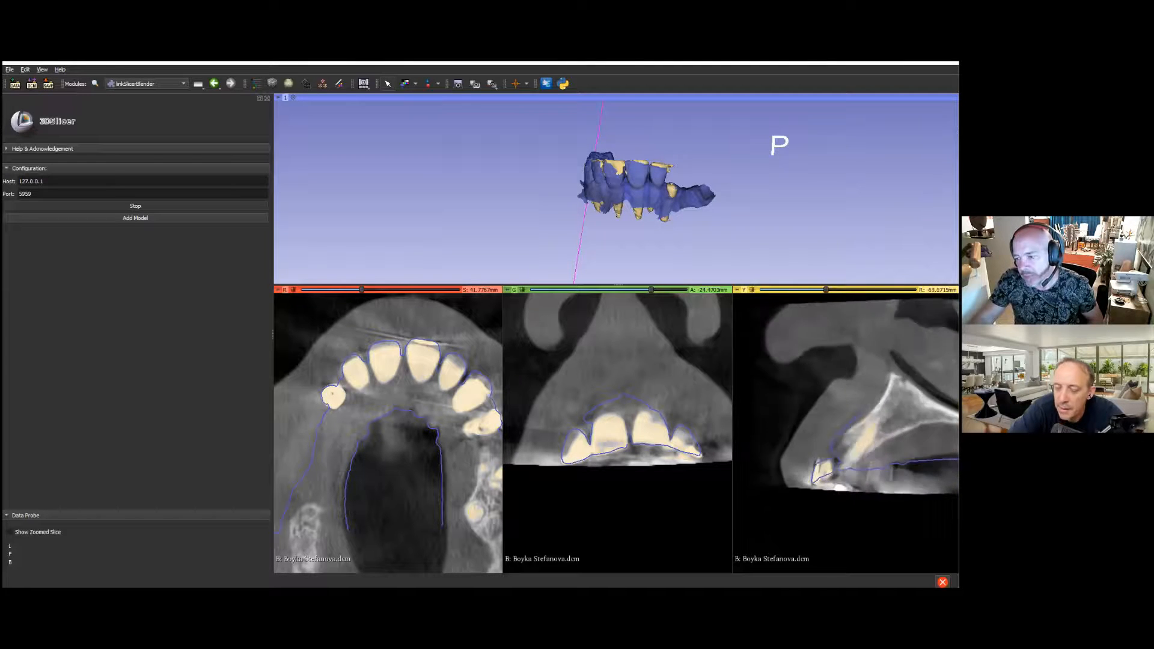
pyautogui.scroll(12, 856, 420)
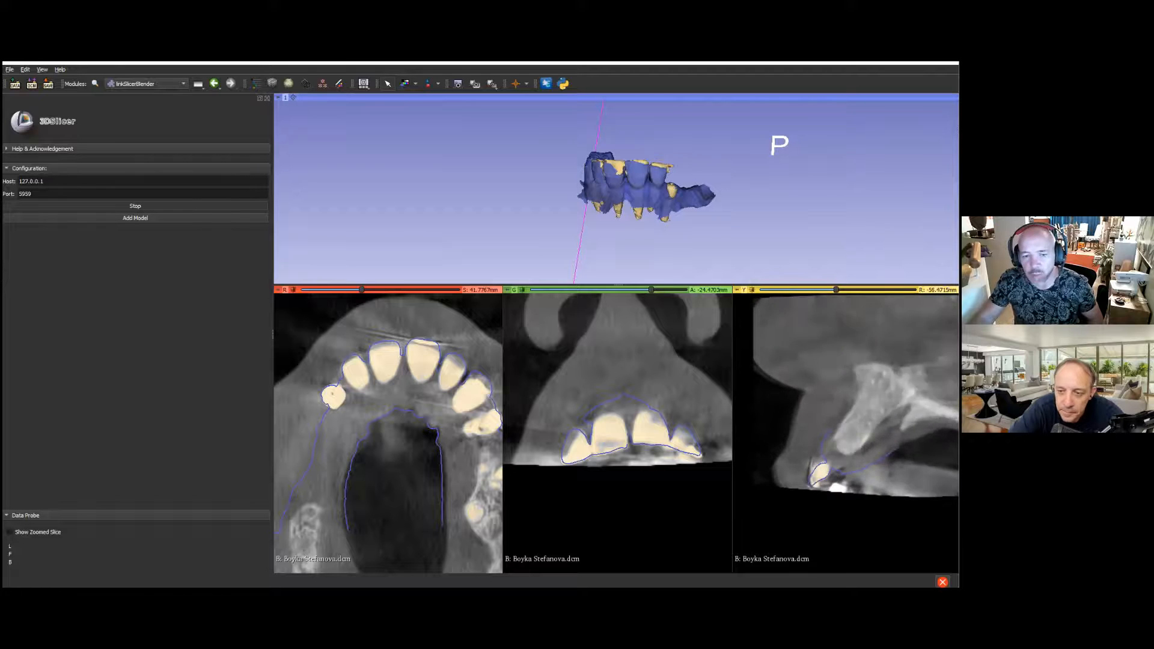
pyautogui.scroll(-20, 855, 421)
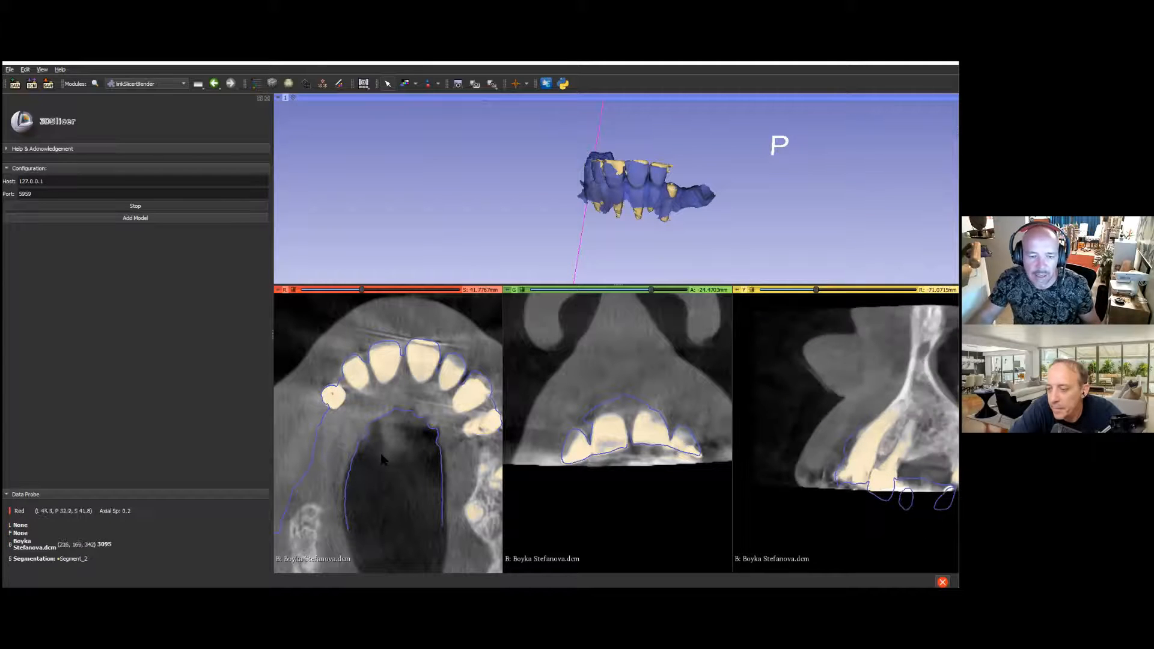
# Step: Magnify the isolated tooth at the end of the front arch in the axial view and examine its outline across crown-level slices
pyautogui.keyDown('ctrl'); pyautogui.scroll(2, 420, 400); pyautogui.keyUp('ctrl')
pyautogui.moveTo(416, 403); pyautogui.dragTo(420, 446, button='right')
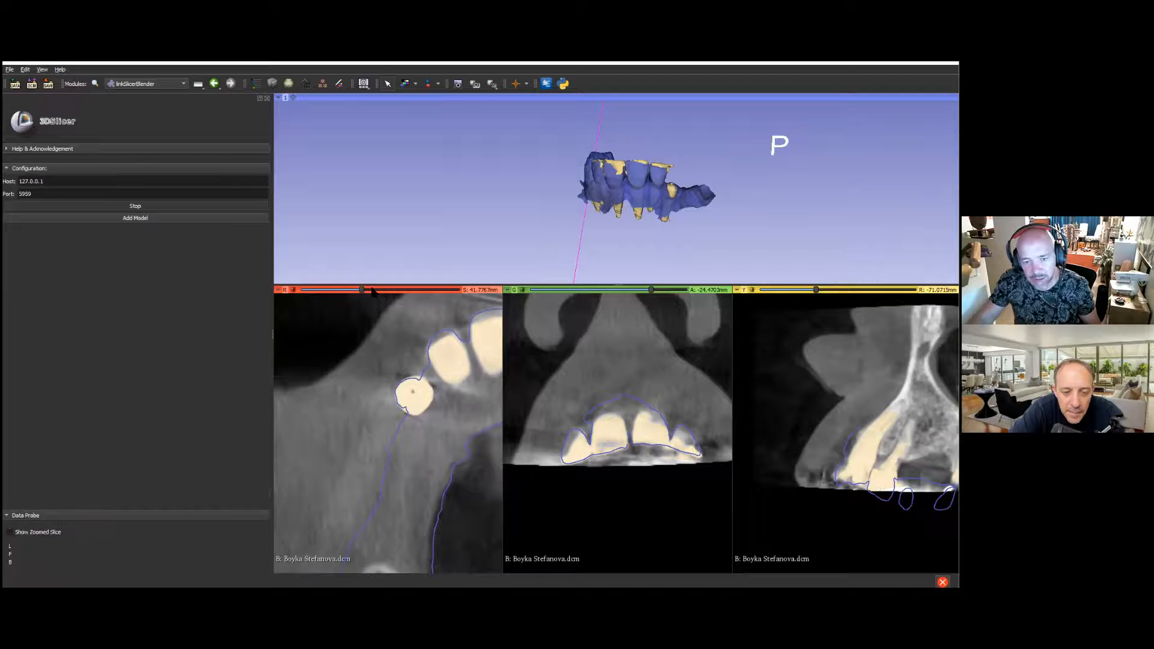
pyautogui.scroll(20, 381, 337)
pyautogui.scroll(-15, 417, 398)
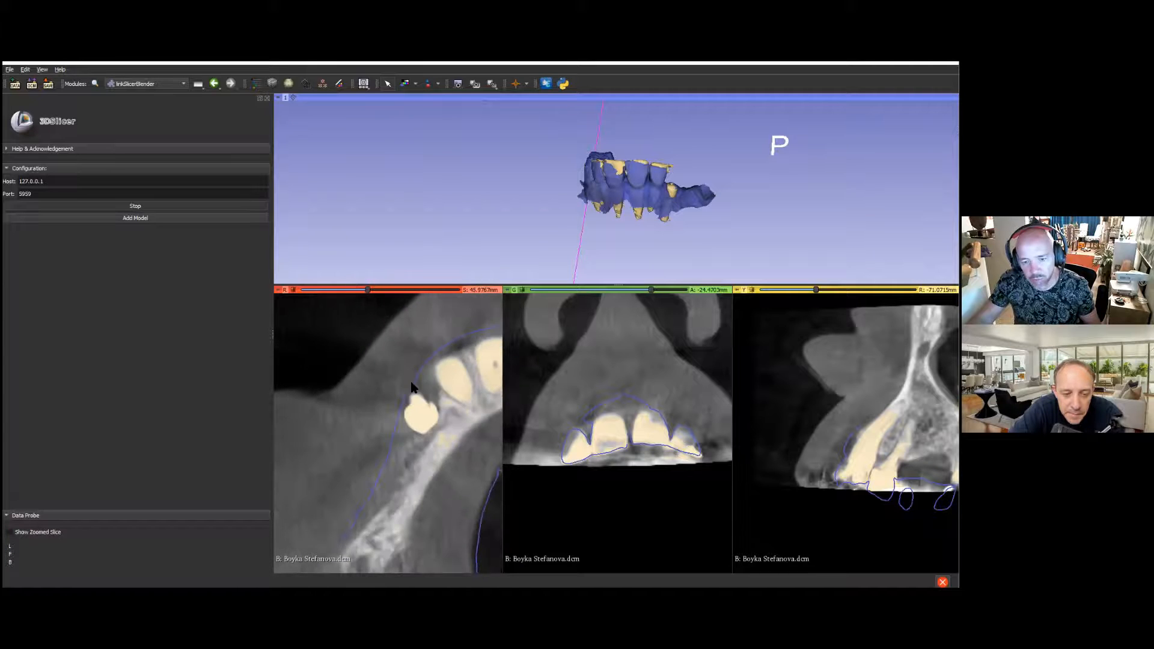
pyautogui.scroll(-15, 419, 402)
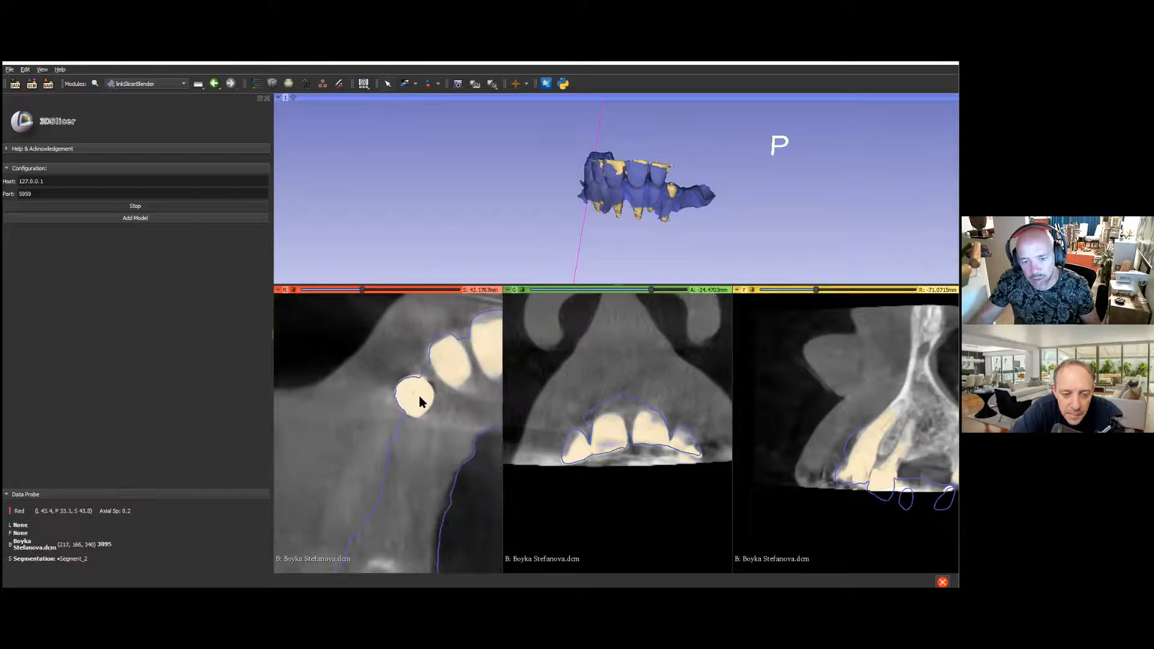
pyautogui.scroll(12, 420, 401)
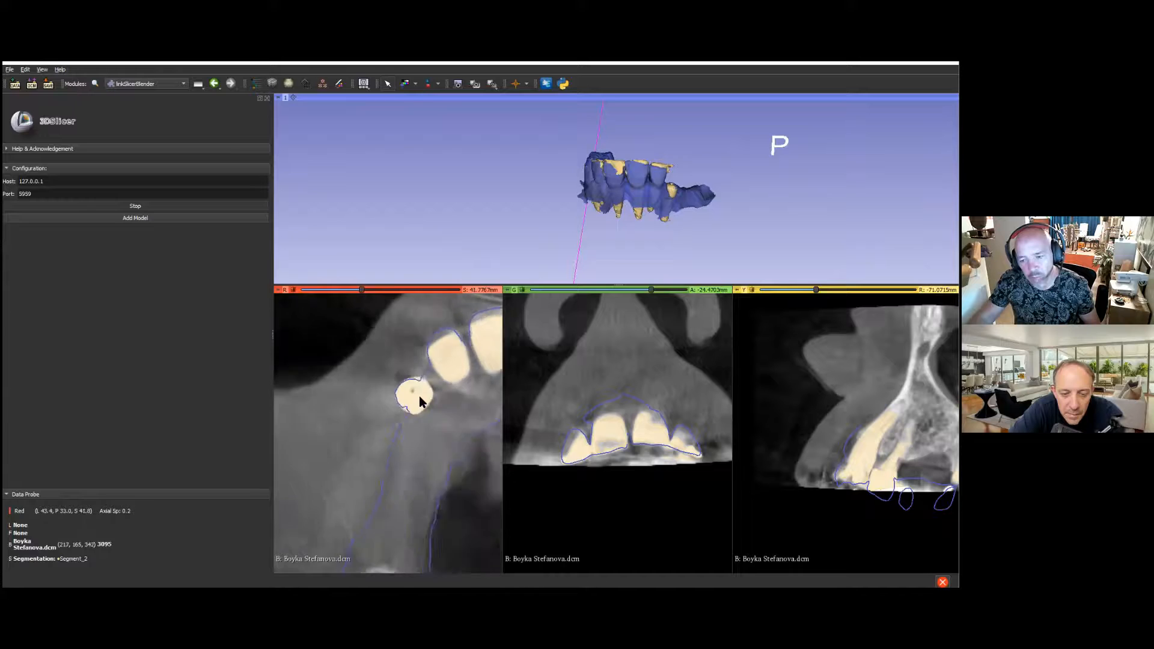
pyautogui.scroll(-9, 419, 401)
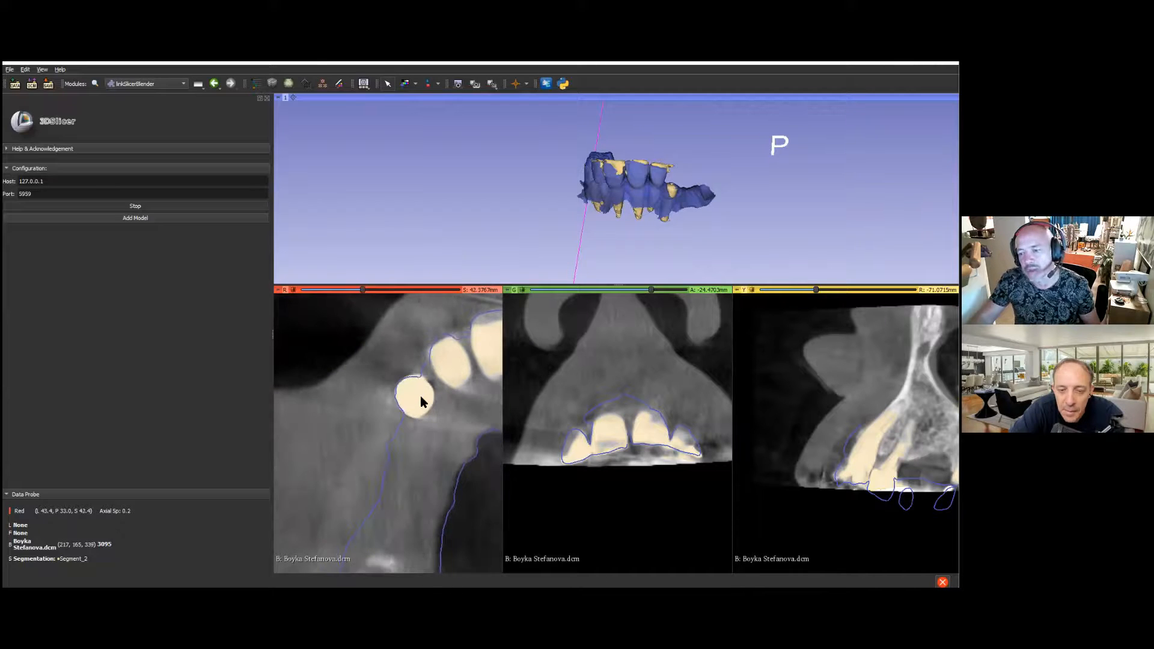
pyautogui.scroll(-5, 600, 402)
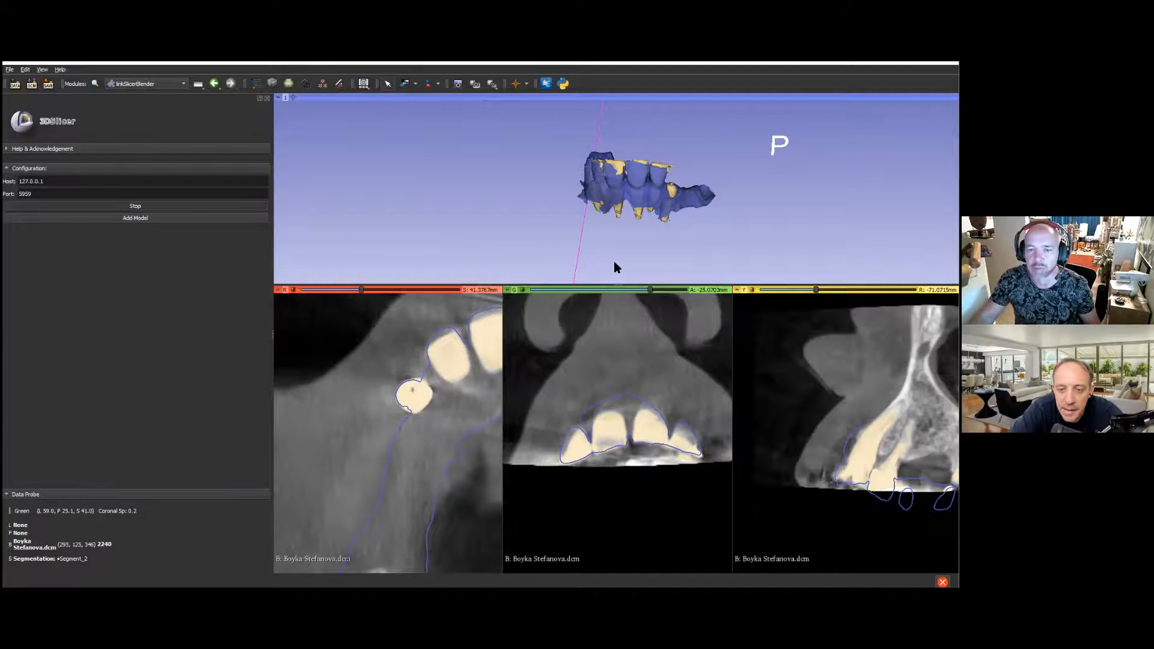
# Step: Inspect the coloured jaw scan over the segmented teeth from the front in the 3D view
pyautogui.scroll(2, 667, 247)
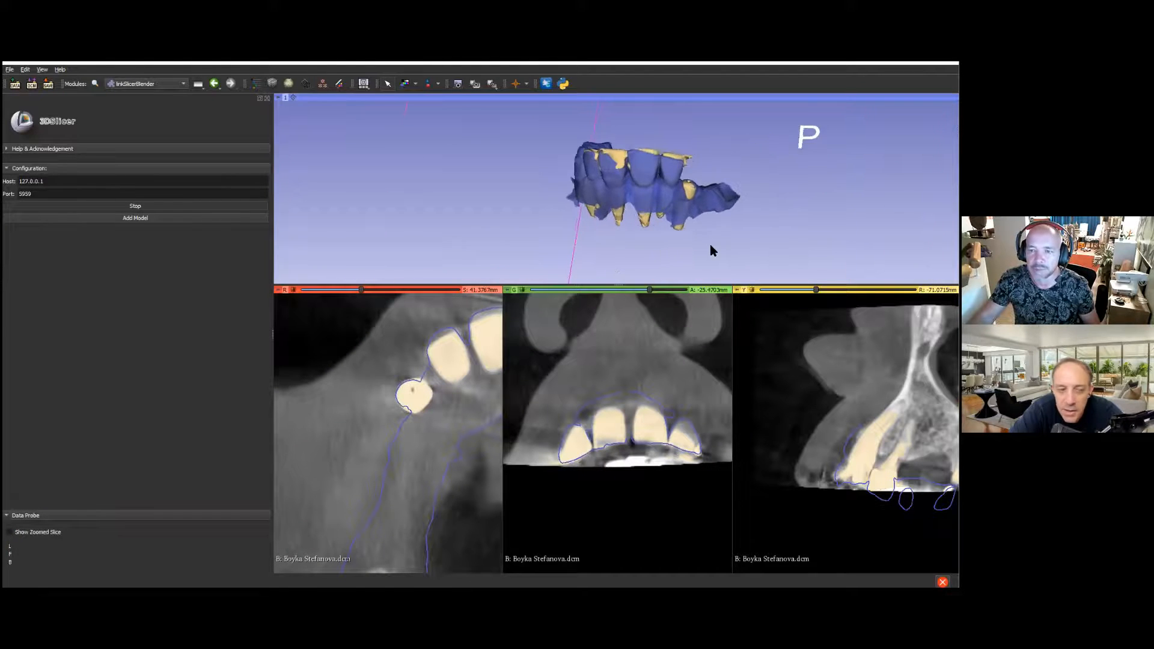
pyautogui.moveTo(750, 227); pyautogui.dragTo(721, 244)
pyautogui.scroll(6, 733, 246)
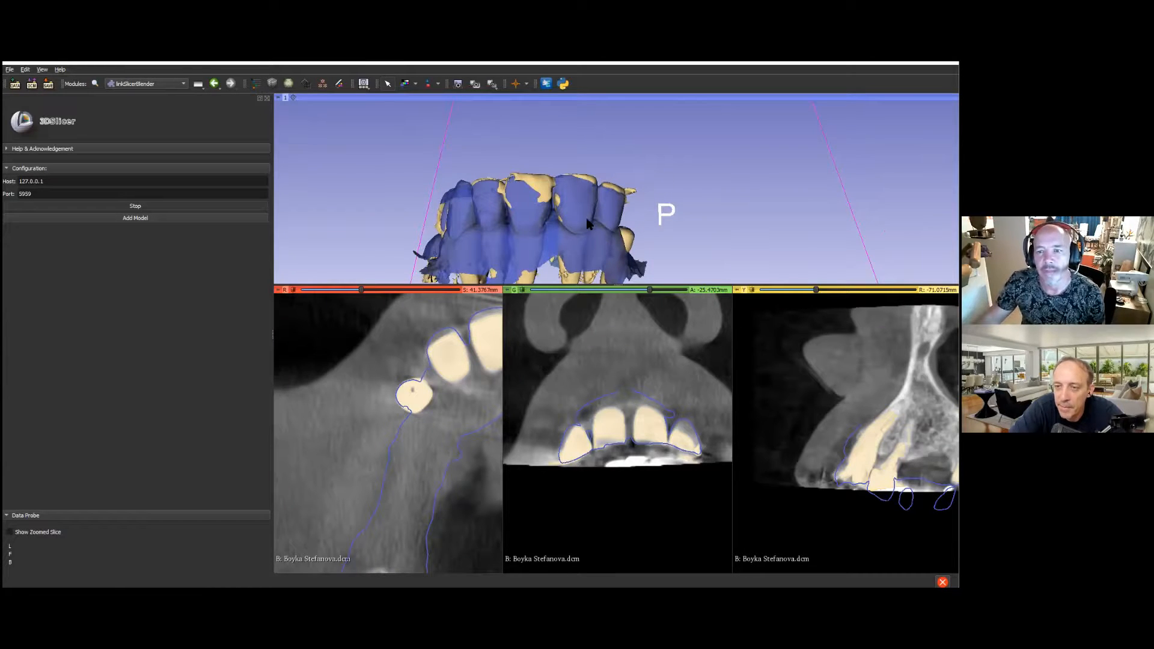
pyautogui.scroll(1, 586, 219)
pyautogui.scroll(-2, 586, 218)
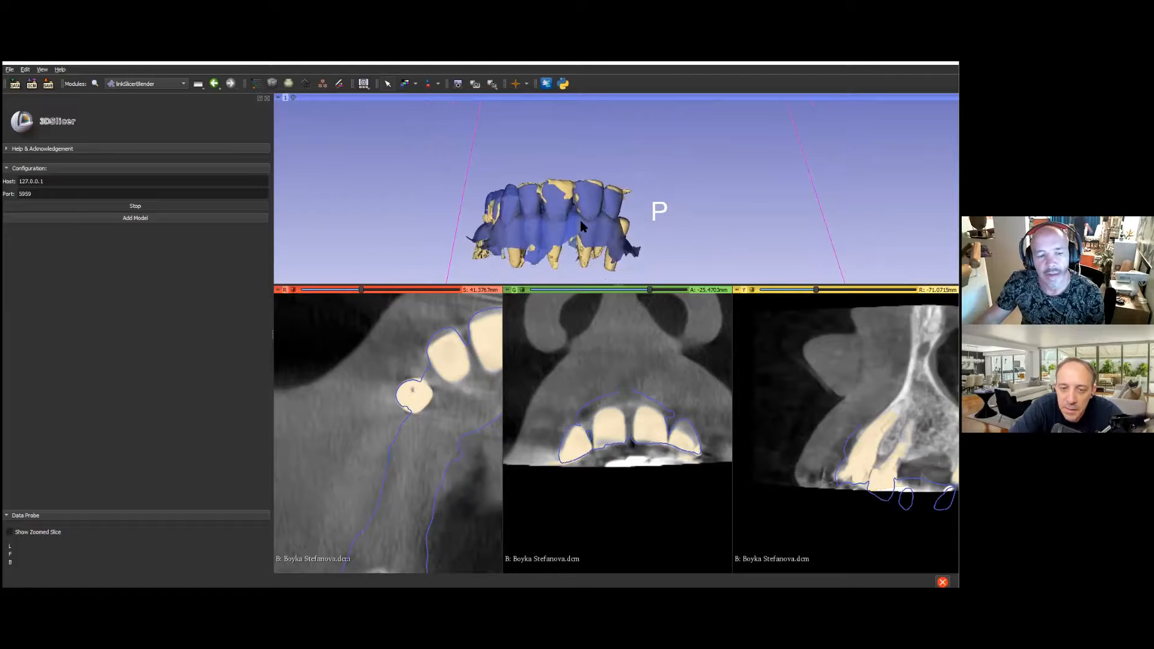
pyautogui.moveTo(488, 216)
pyautogui.mouseDown()
pyautogui.moveTo(474, 244)
pyautogui.moveTo(509, 222)
pyautogui.mouseUp()
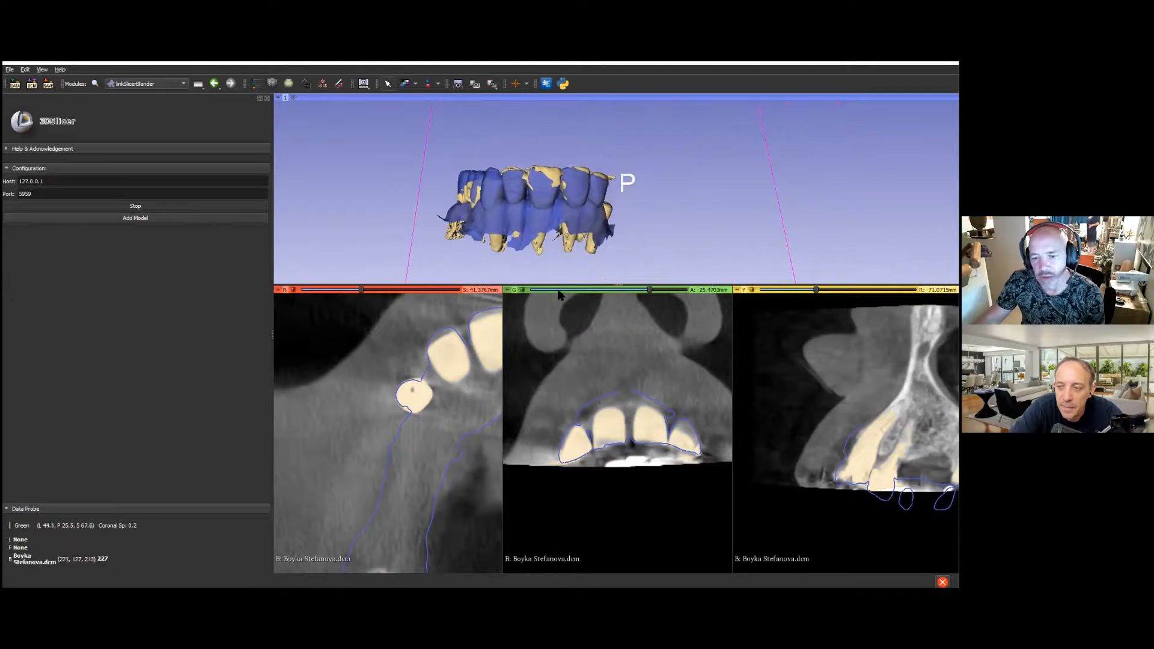
# Step: Recheck the scan outline around the incisors in the slice views and zoom out the coronal view
pyautogui.scroll(-8, 398, 408)
pyautogui.scroll(9, 398, 409)
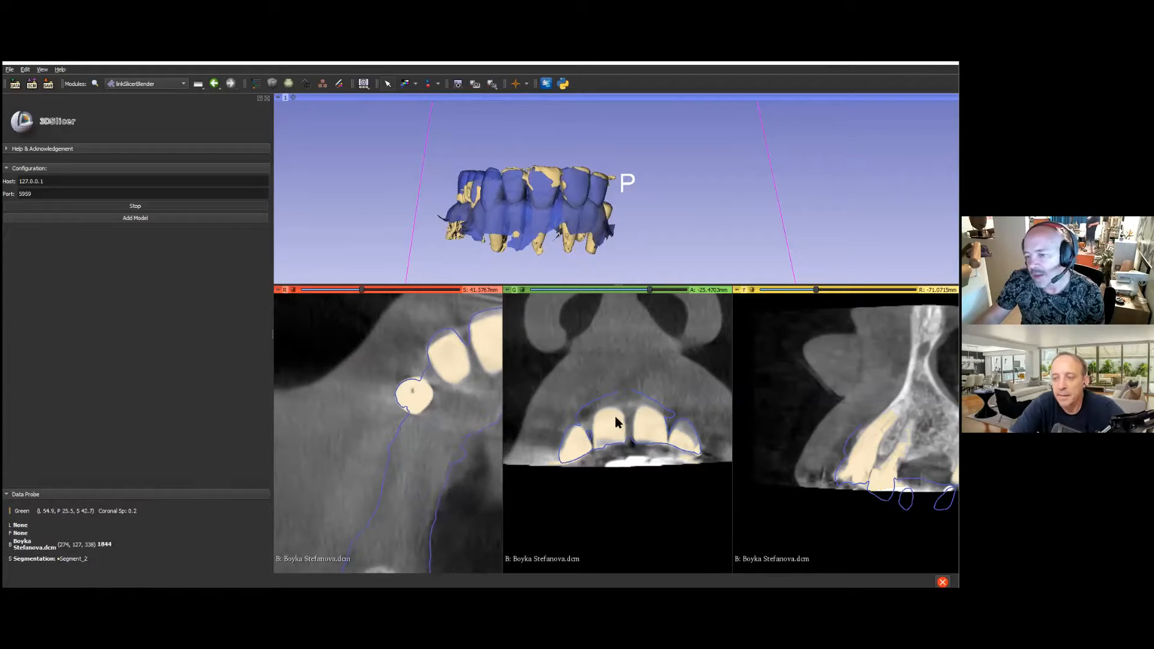
pyautogui.moveTo(617, 418); pyautogui.dragTo(619, 346, button='right')
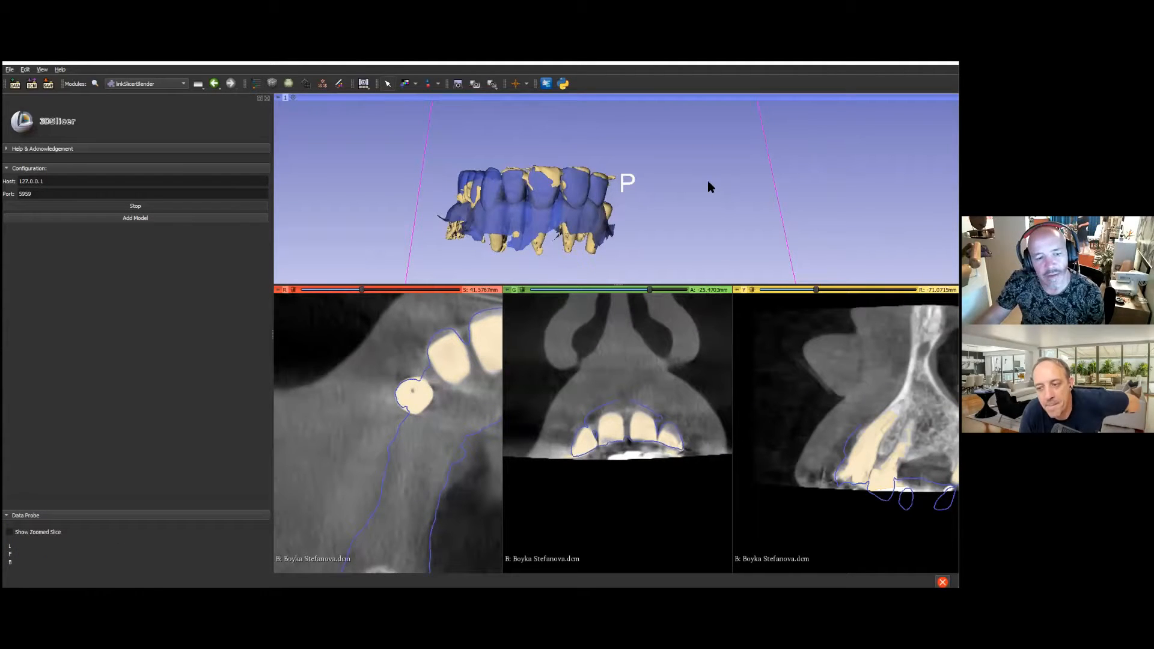